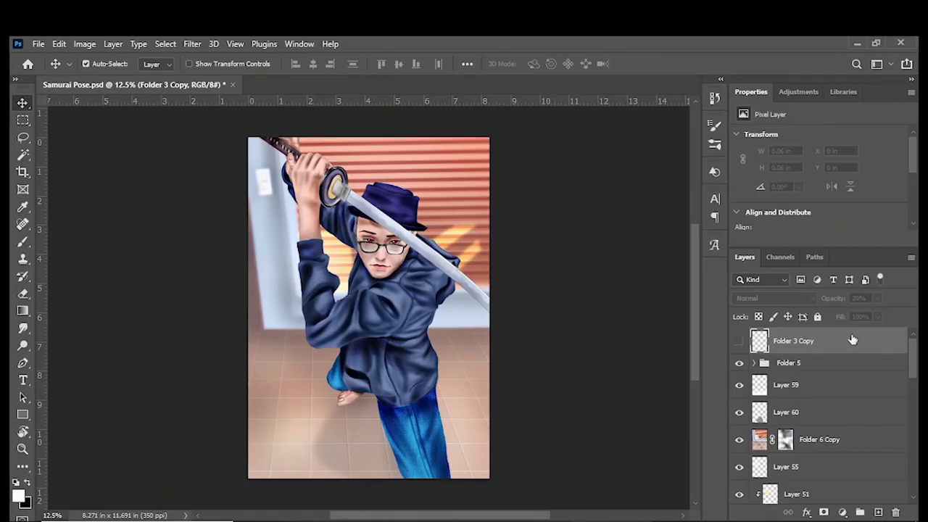
Step: Duplicate the Folder 5 group as a smart object, then delete that copy
scroll(881, 392, down, 2)
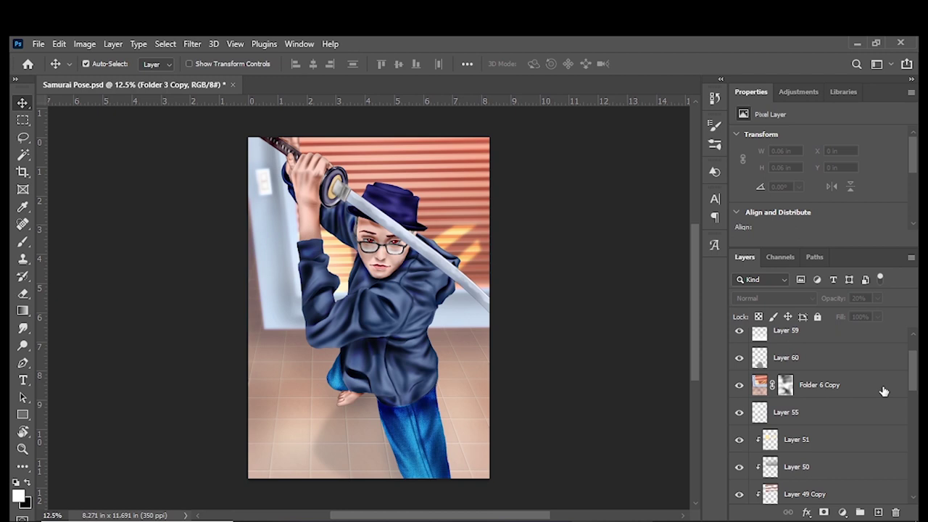
scroll(883, 391, up, 2)
scroll(915, 362, down, 2)
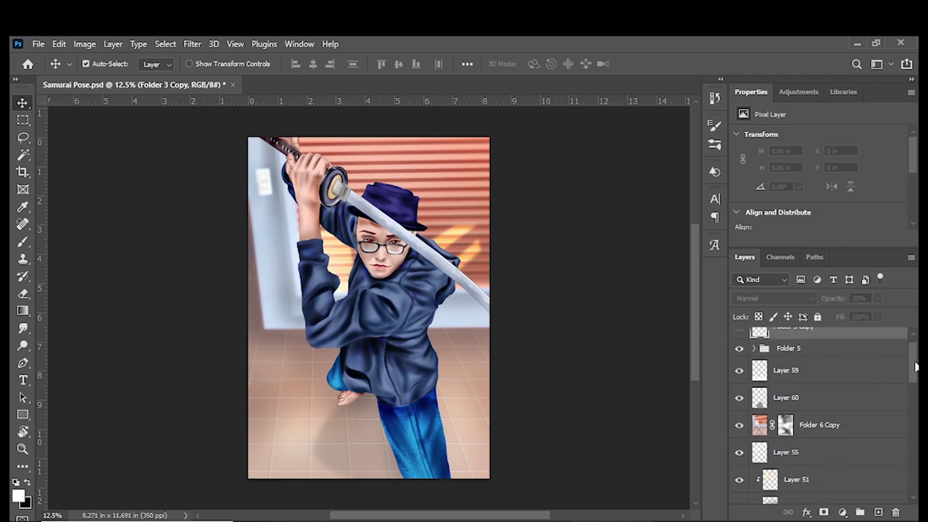
scroll(900, 362, up, 2)
click(807, 365)
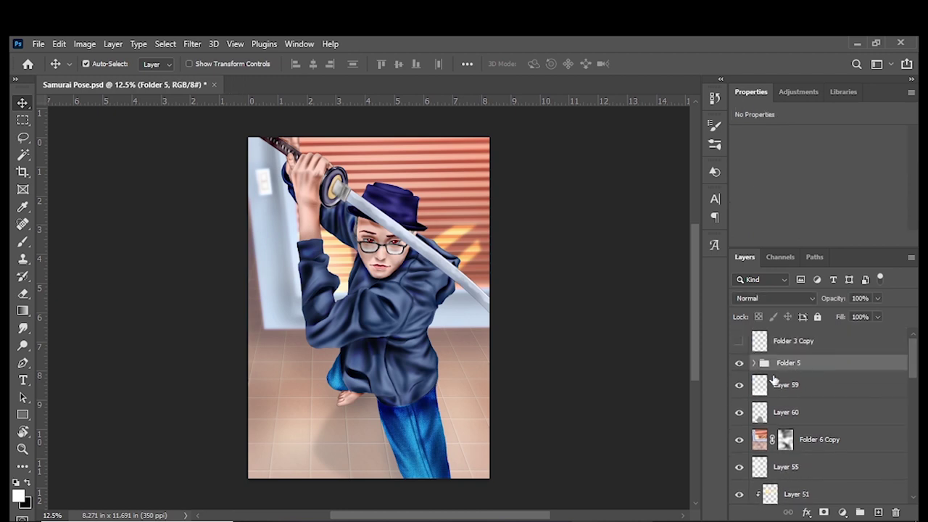
alt+click(739, 364)
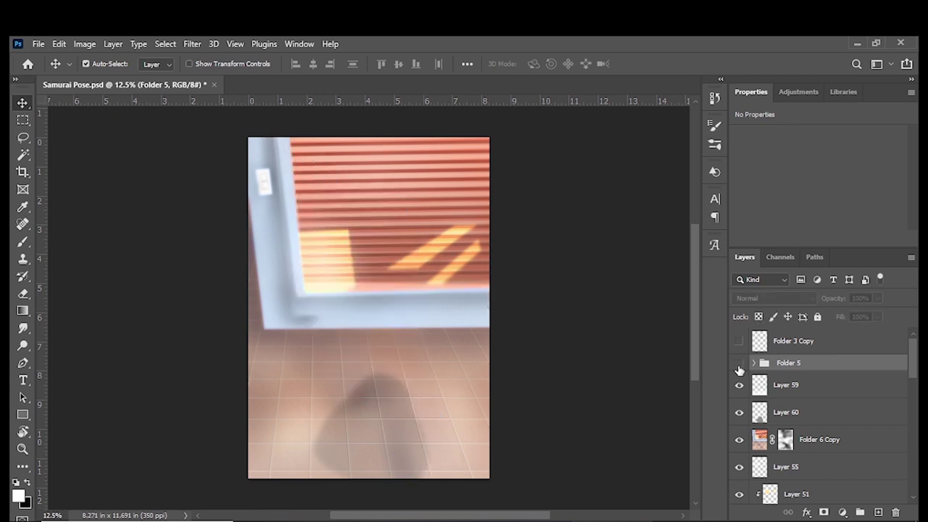
alt+click(739, 364)
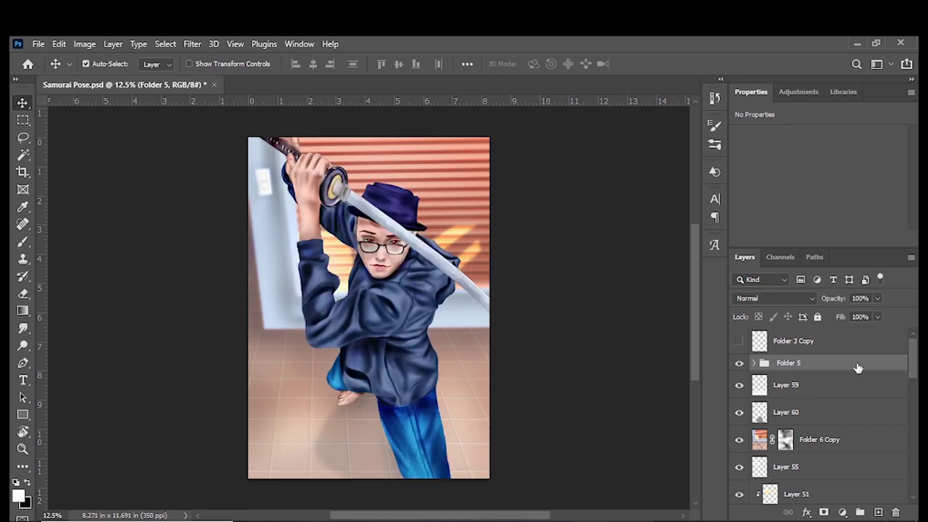
drag(855, 366, 879, 512)
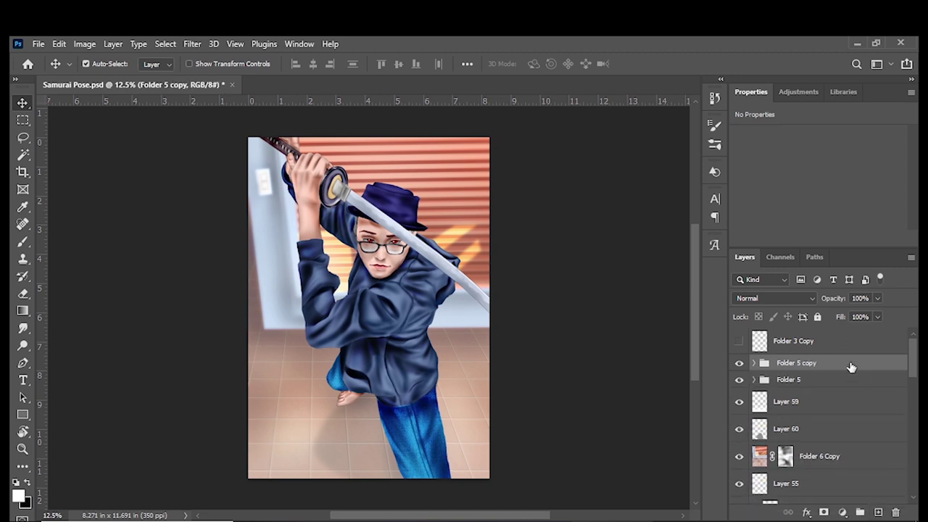
right_click(851, 367)
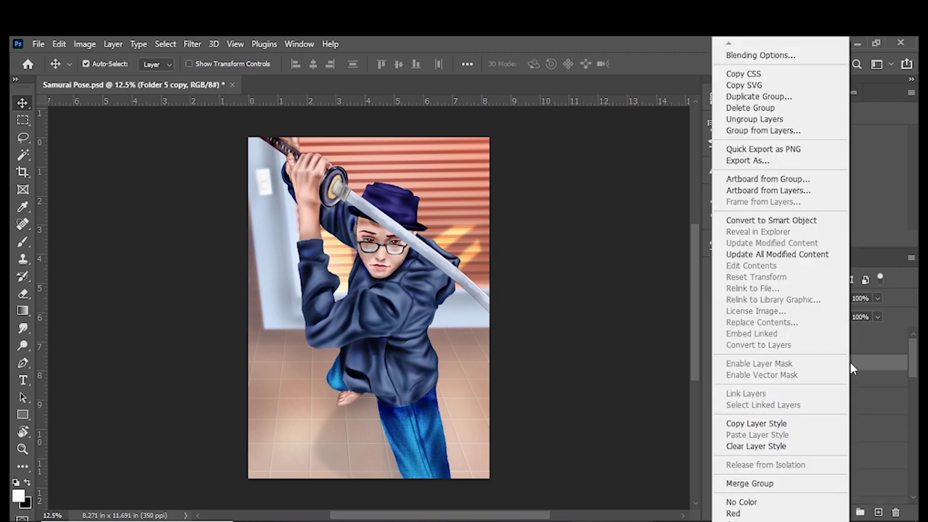
click(781, 221)
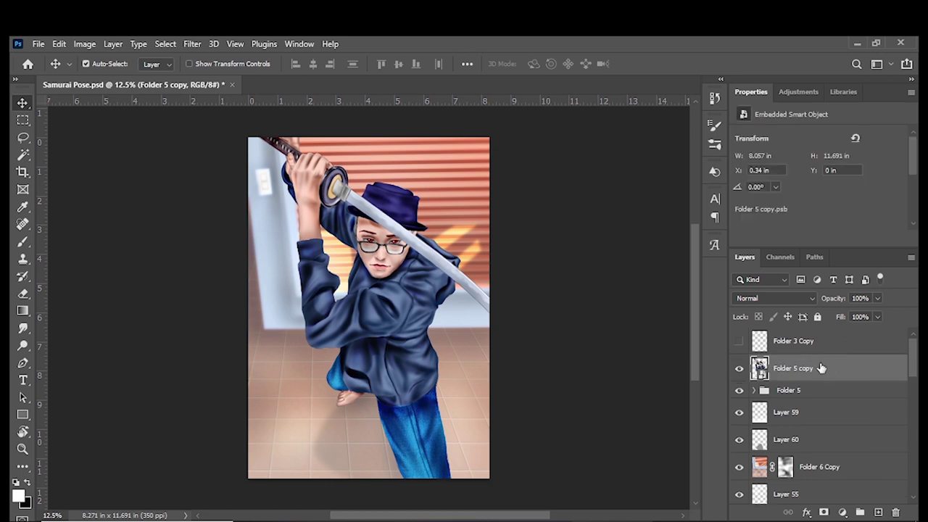
key(Delete)
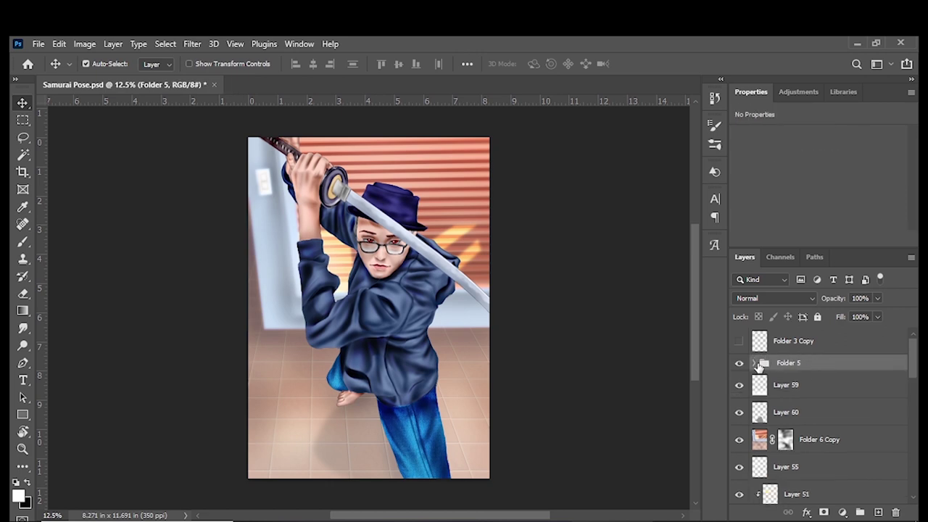
Step: Expand Folders 5 and 4, select Layer 16 and check its jacket shading
click(754, 364)
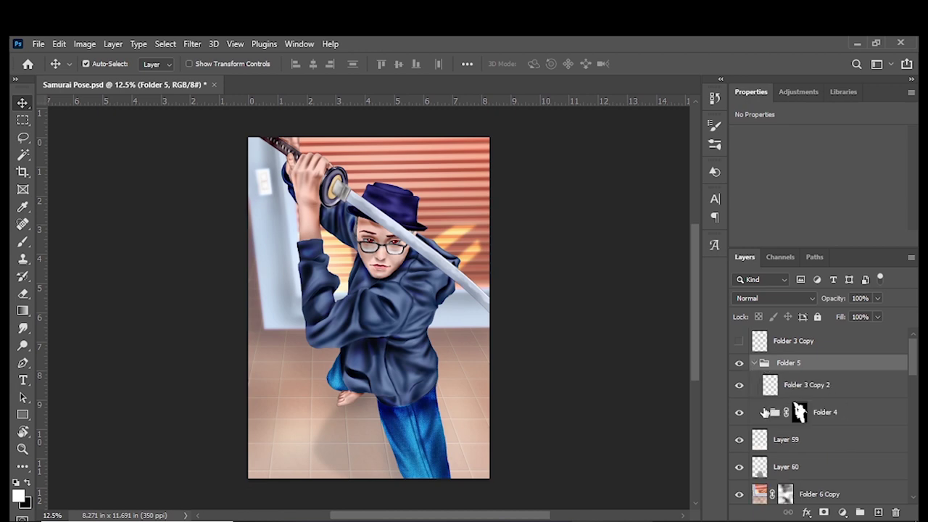
click(765, 413)
scroll(842, 451, down, 3)
scroll(841, 452, down, 2)
scroll(842, 451, down, 1)
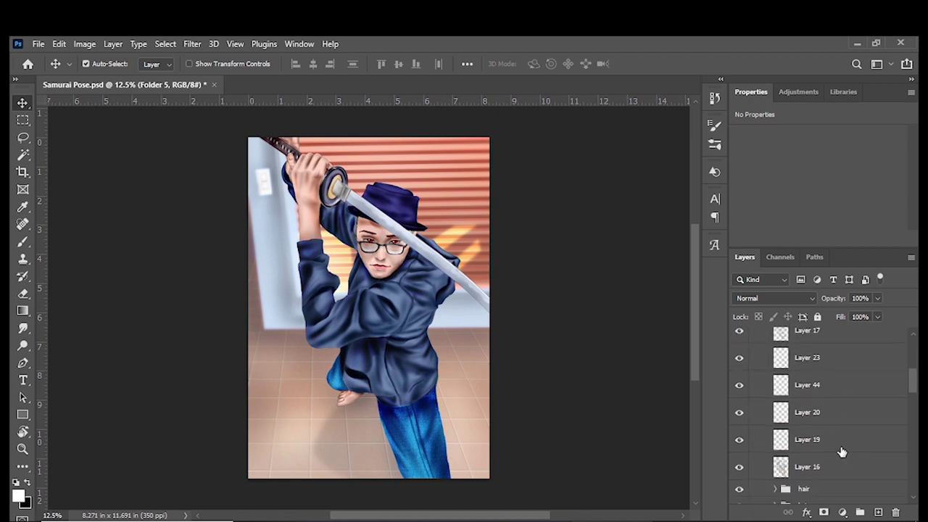
click(839, 470)
click(739, 467)
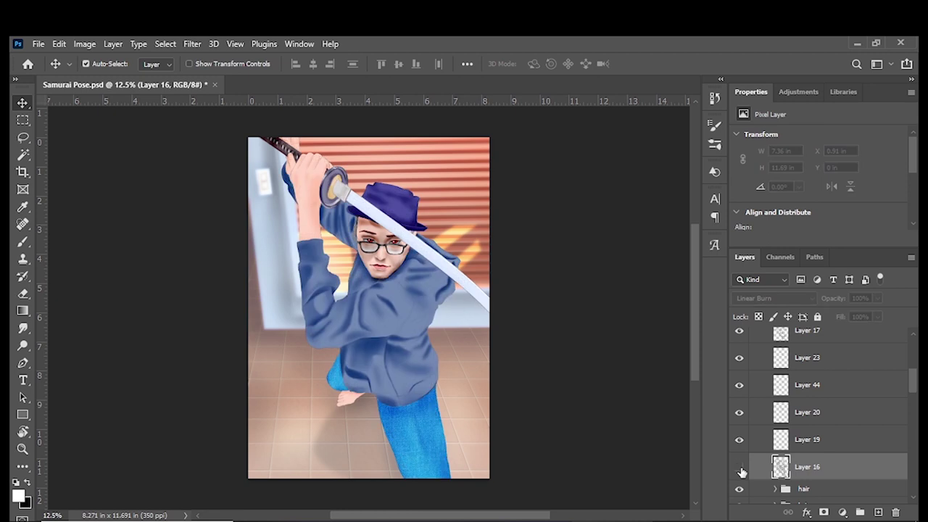
click(740, 472)
Step: Add an Inner Glow at 31% to Layer 16 and test a weak Outer Glow
click(806, 513)
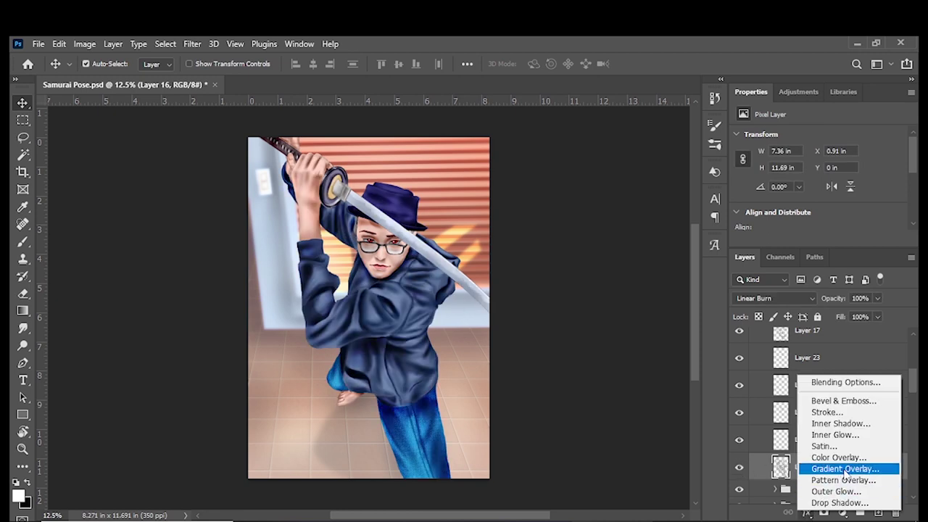
click(835, 435)
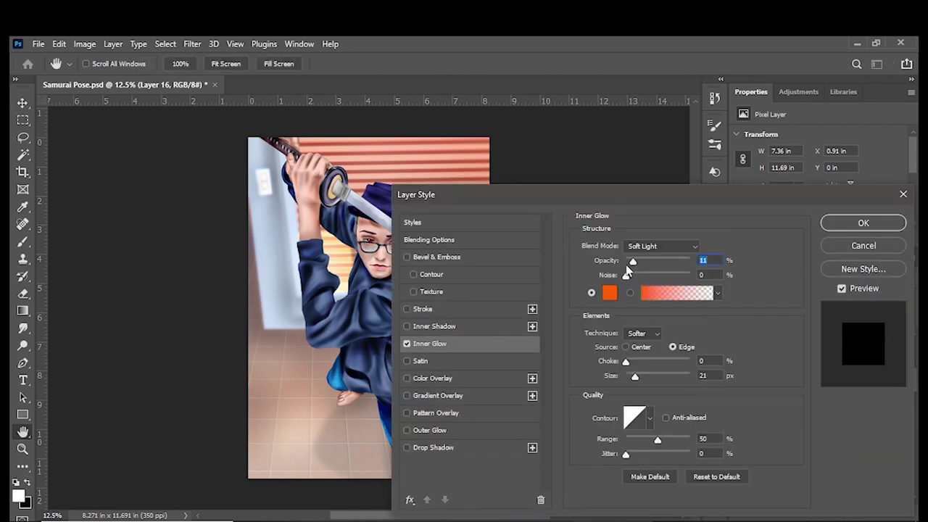
drag(633, 263, 645, 262)
mouse_move(619, 203)
mouse_down()
mouse_move(738, 202)
mouse_move(705, 159)
mouse_up()
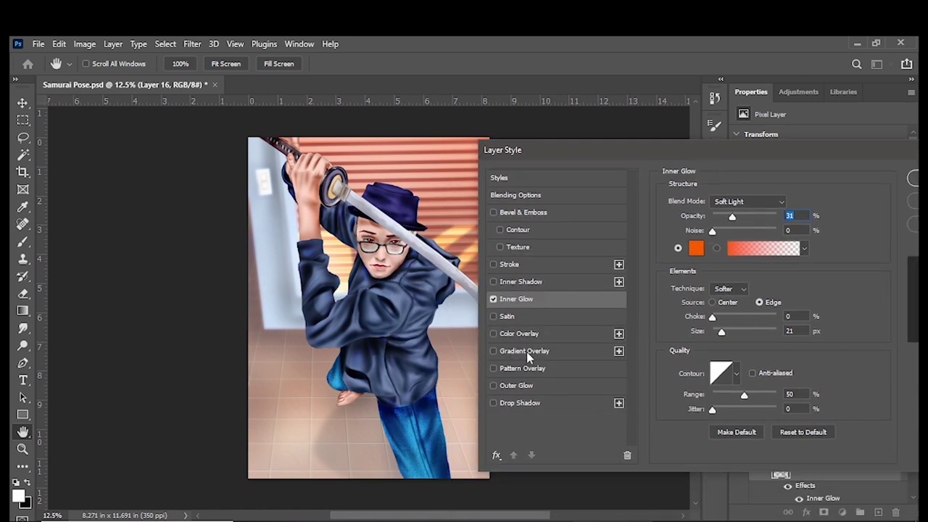
click(495, 385)
click(527, 386)
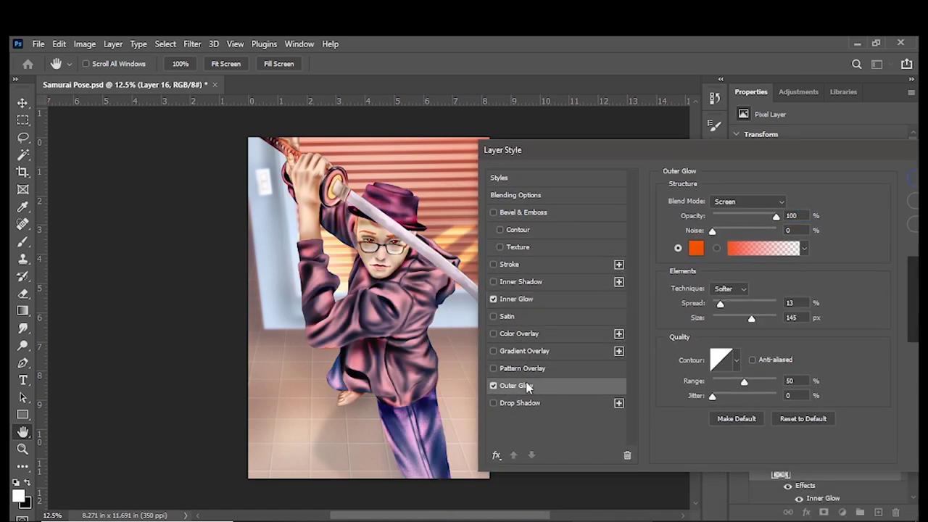
drag(763, 219, 731, 222)
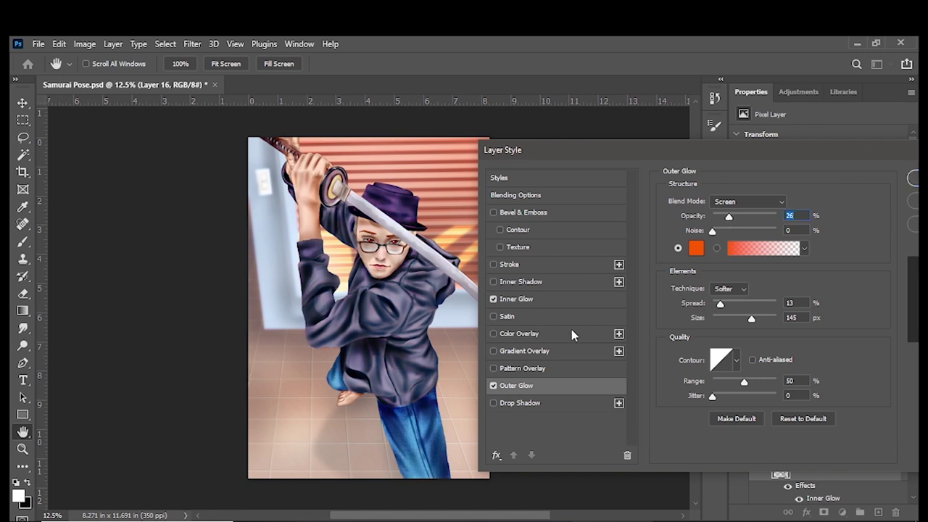
Step: Finish Layer 16's orange Soft Light Inner Glow at 49 px size and 60% opacity
click(548, 299)
drag(734, 216, 779, 216)
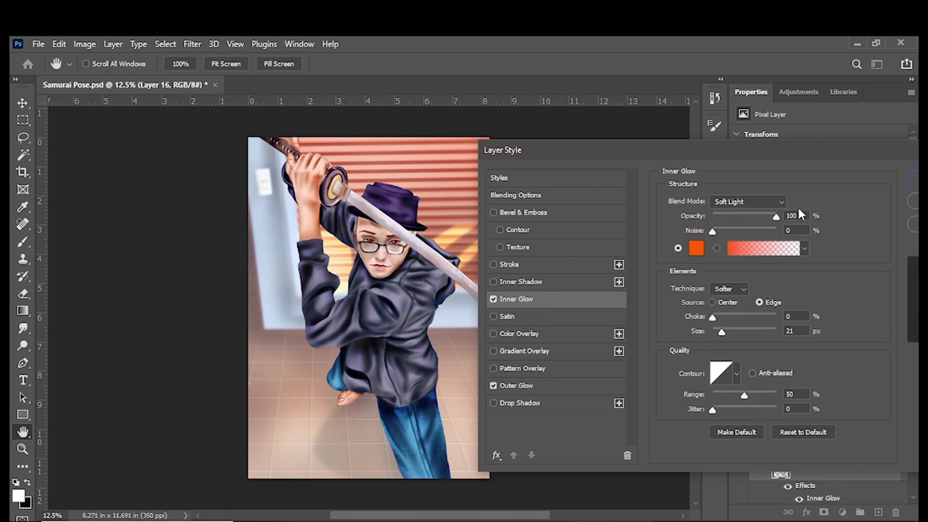
drag(776, 217, 744, 219)
drag(724, 333, 729, 332)
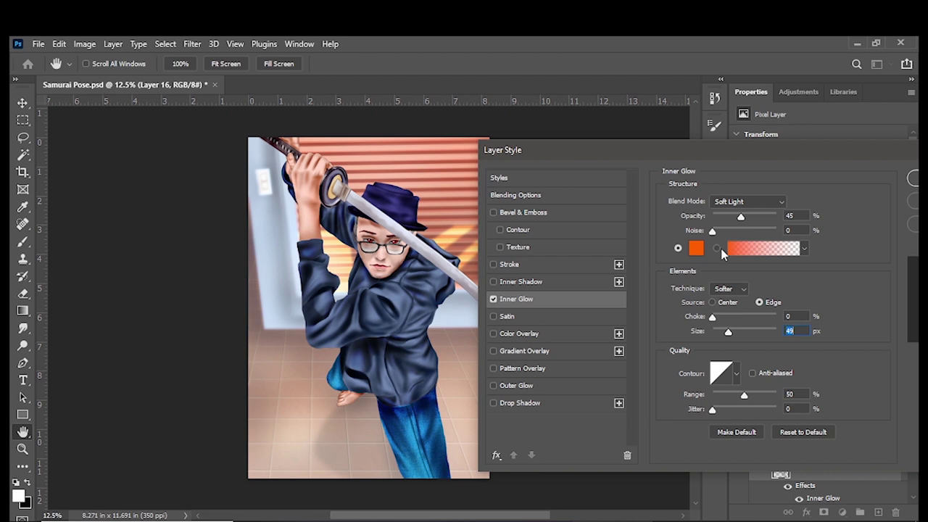
drag(783, 162, 718, 170)
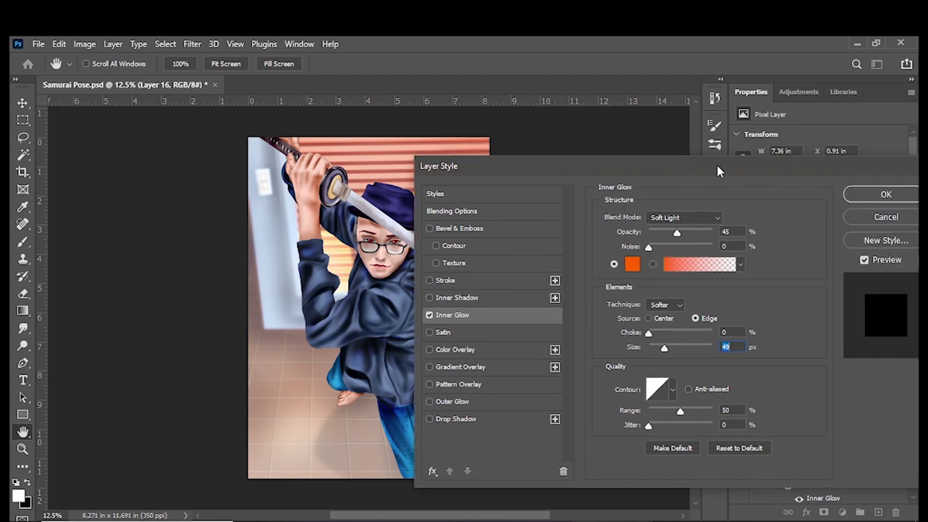
click(865, 261)
drag(708, 233, 688, 233)
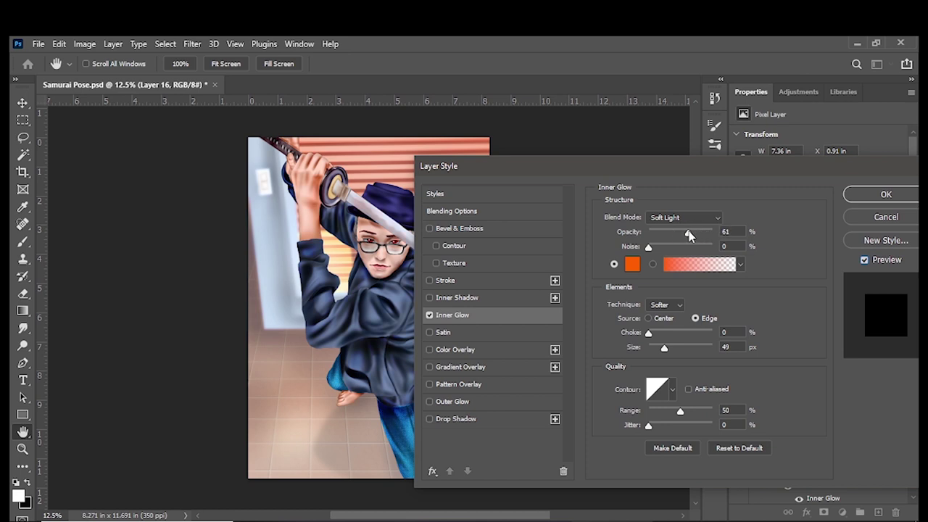
click(861, 195)
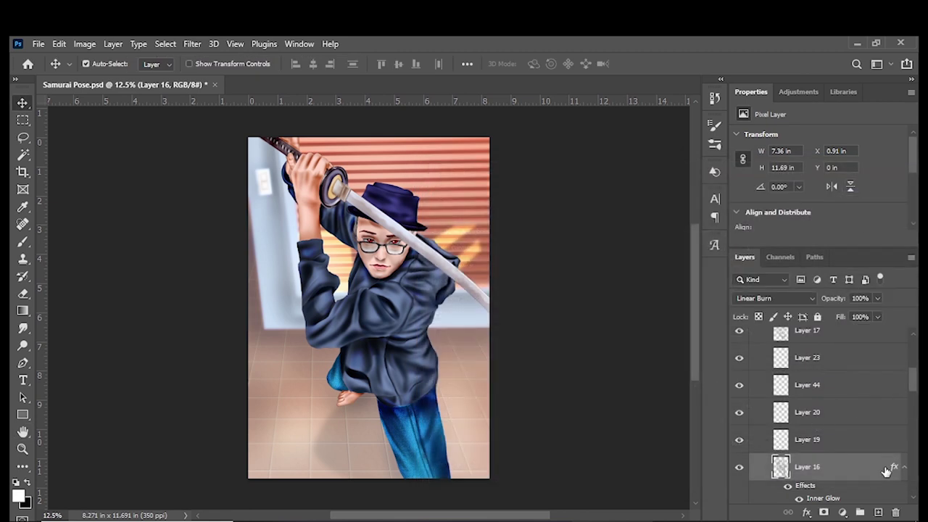
Step: Show Layer 19, then copy Layer 16's Inner Glow onto Layer 20
click(739, 467)
click(739, 468)
scroll(881, 464, down, 1)
scroll(871, 457, down, 1)
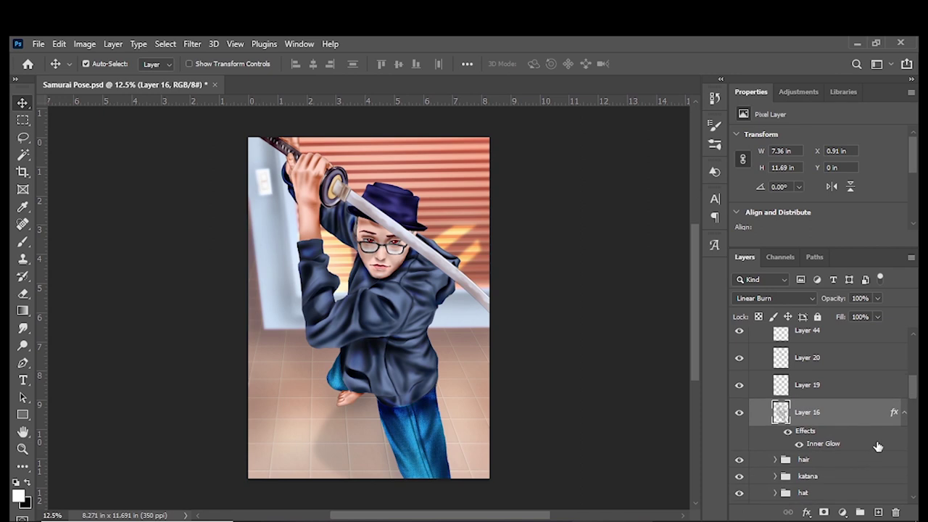
scroll(866, 439, up, 2)
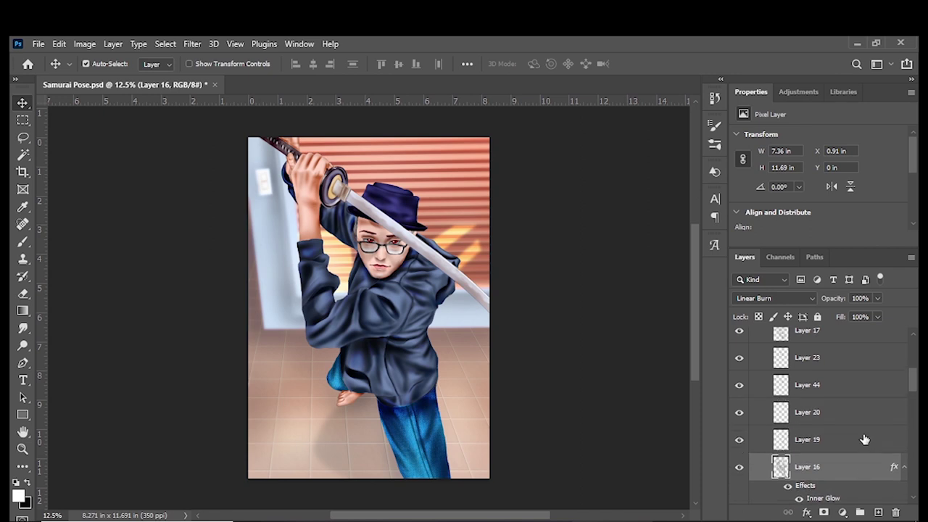
click(740, 439)
click(740, 417)
click(739, 417)
drag(900, 470, 883, 415)
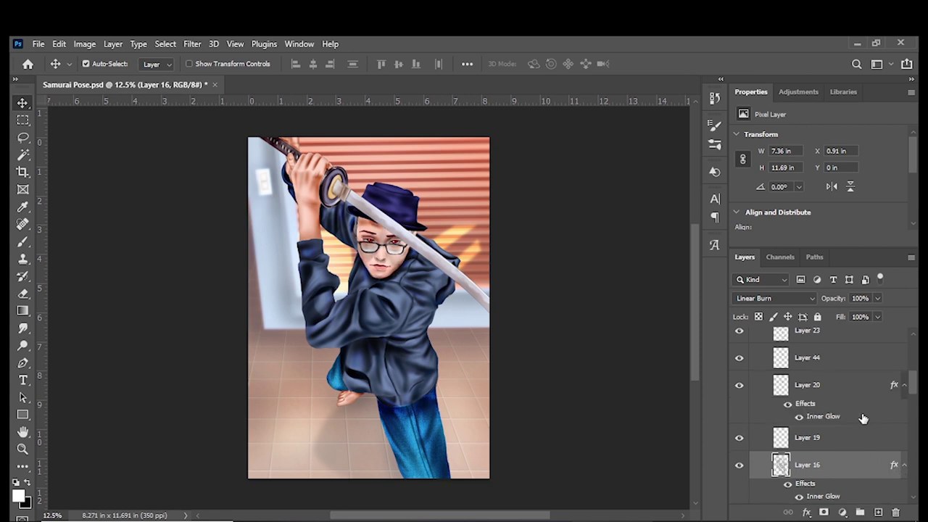
Step: Copy Layer 16's Inner Glow onto Layer 19
click(836, 370)
click(838, 465)
click(841, 442)
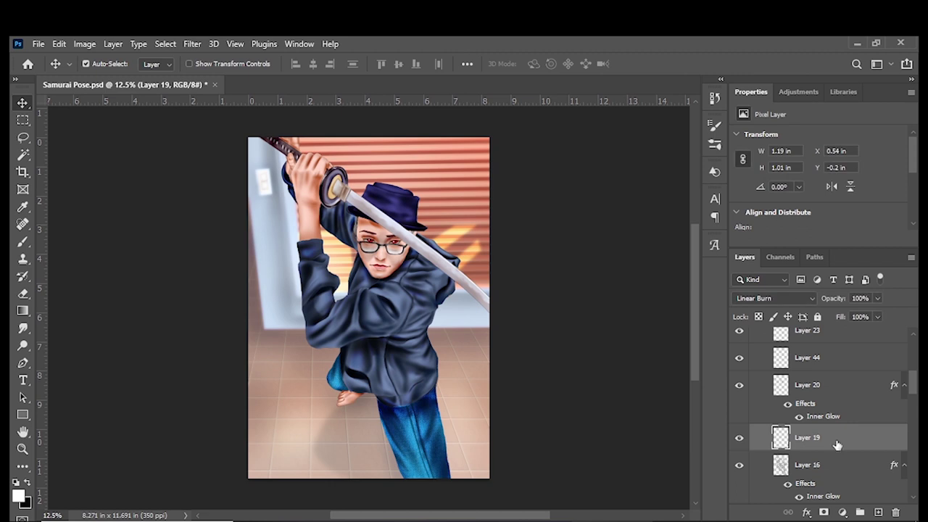
drag(895, 465, 886, 440)
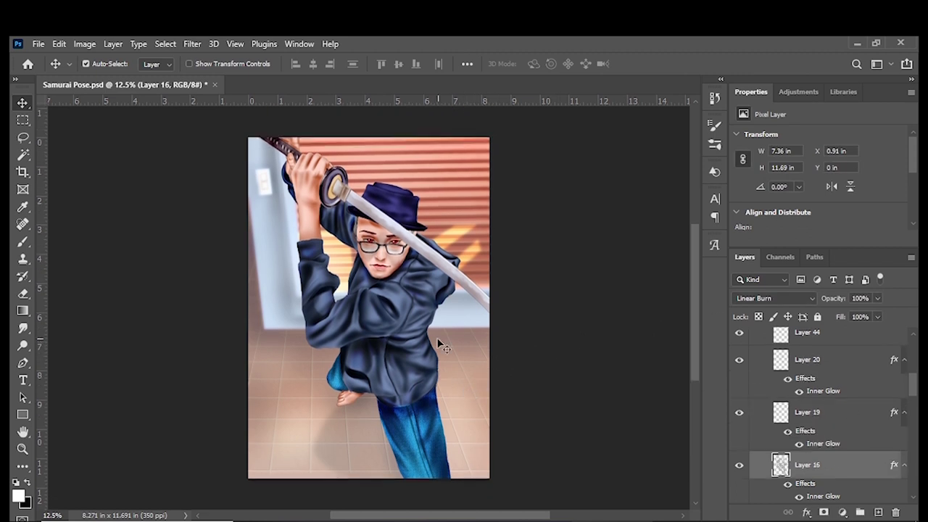
Step: Make Layer 44 visible and copy Layer 20's Inner Glow onto Layer 23
scroll(819, 421, up, 2)
click(805, 388)
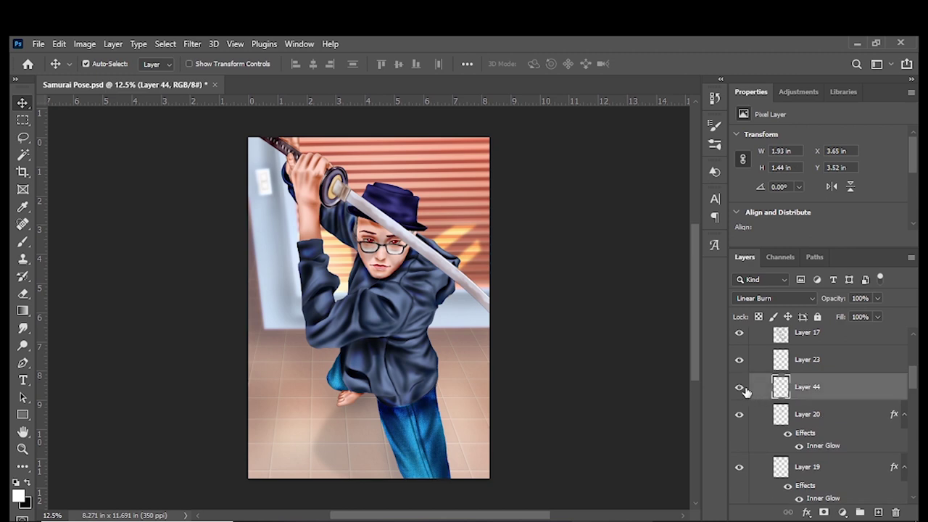
click(740, 388)
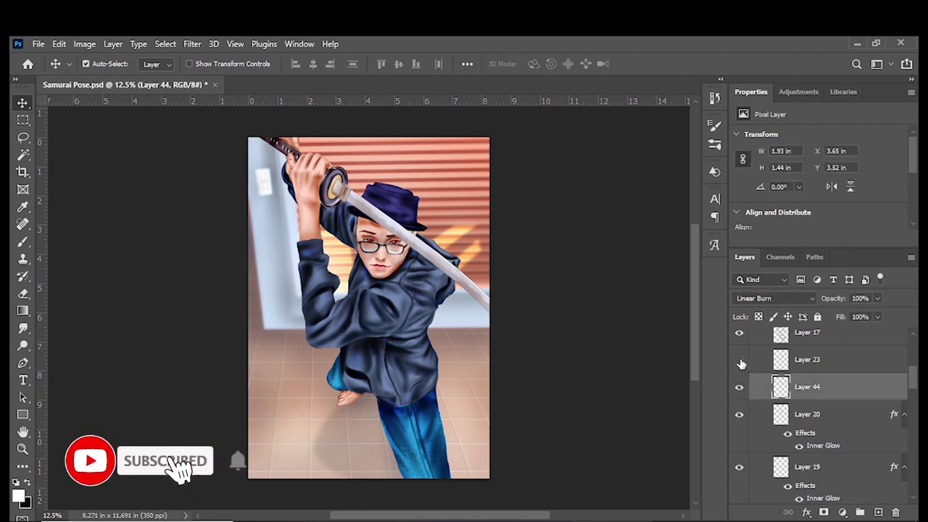
scroll(834, 406, up, 1)
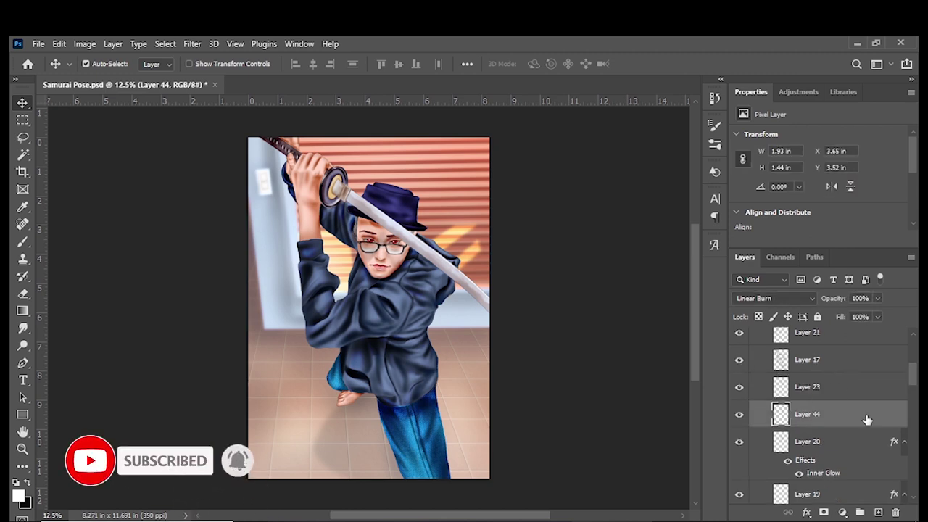
click(876, 441)
drag(894, 441, 888, 386)
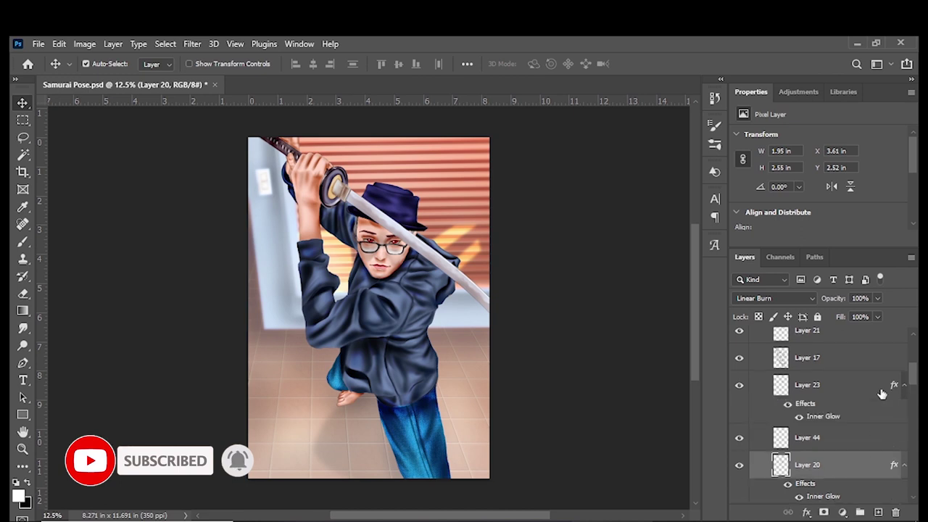
Step: Copy Layer 23's Inner Glow onto Layer 17 and select Layer 17
scroll(849, 384, up, 2)
click(845, 421)
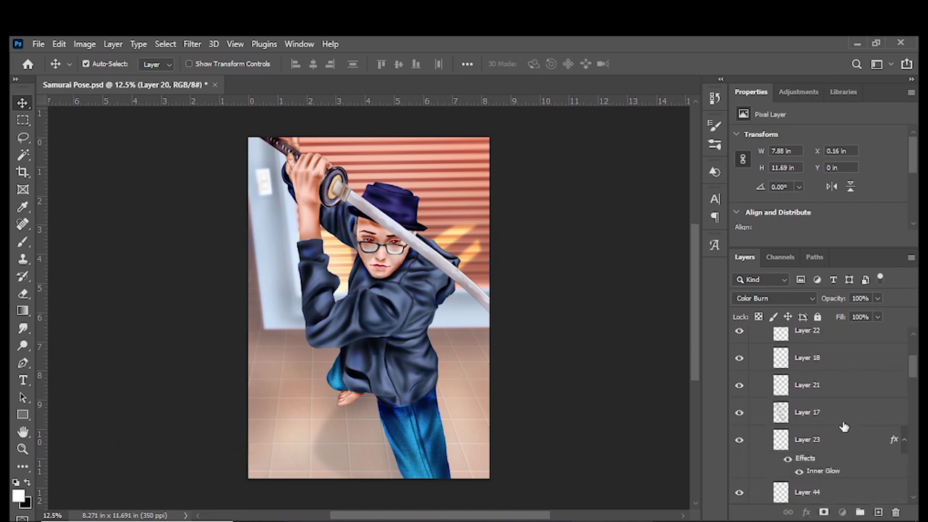
click(739, 413)
click(739, 413)
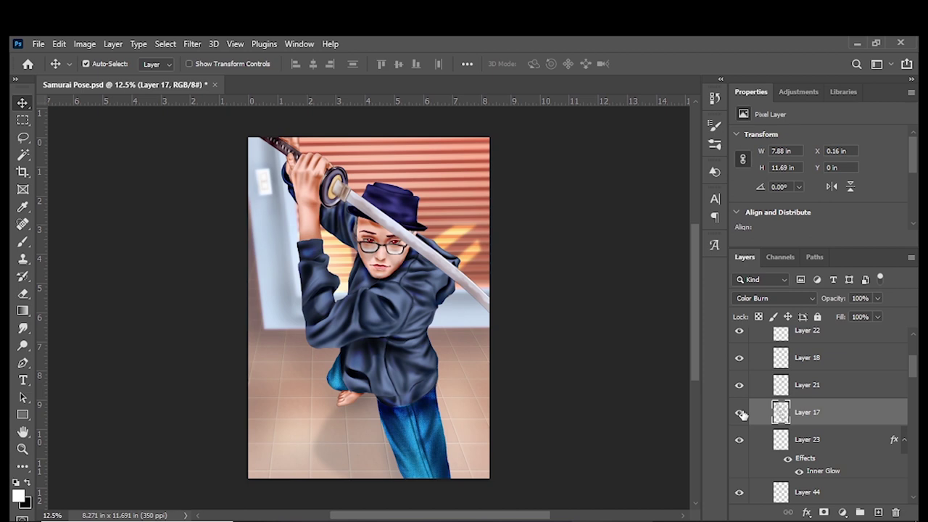
click(862, 441)
drag(890, 442, 888, 414)
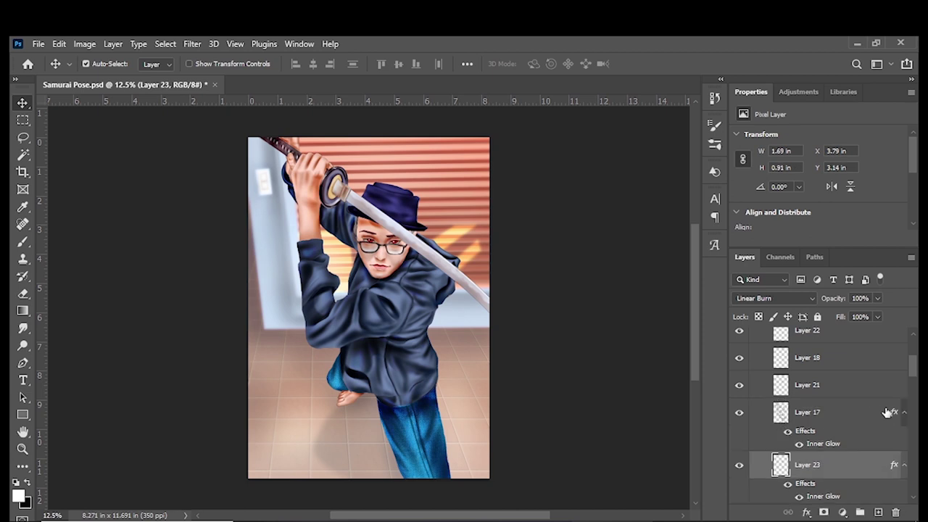
click(858, 421)
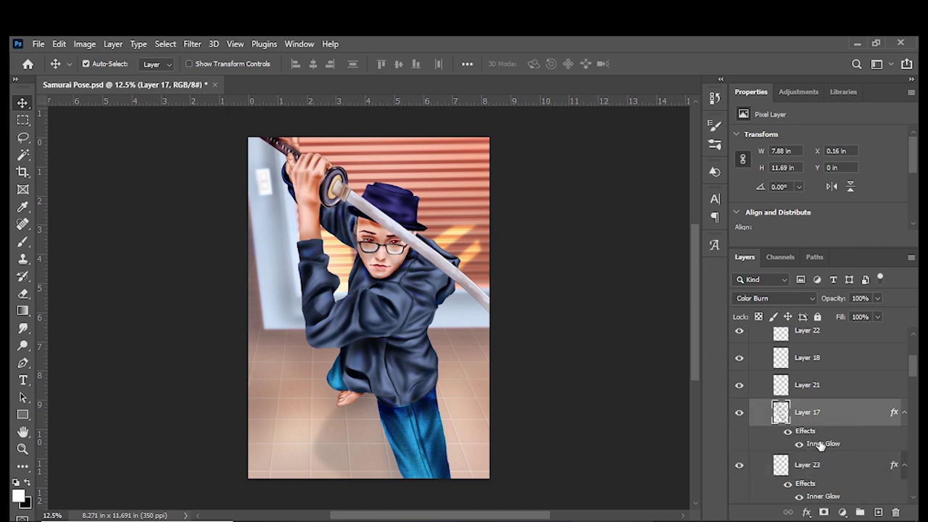
Step: Open Layer 17's Inner Glow settings, test an Outer Glow, then turn it off
double_click(823, 443)
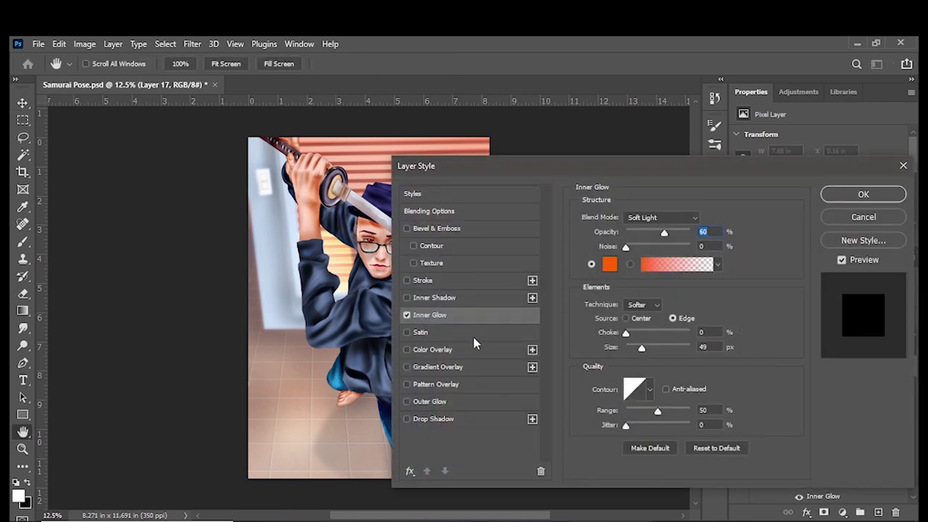
click(438, 405)
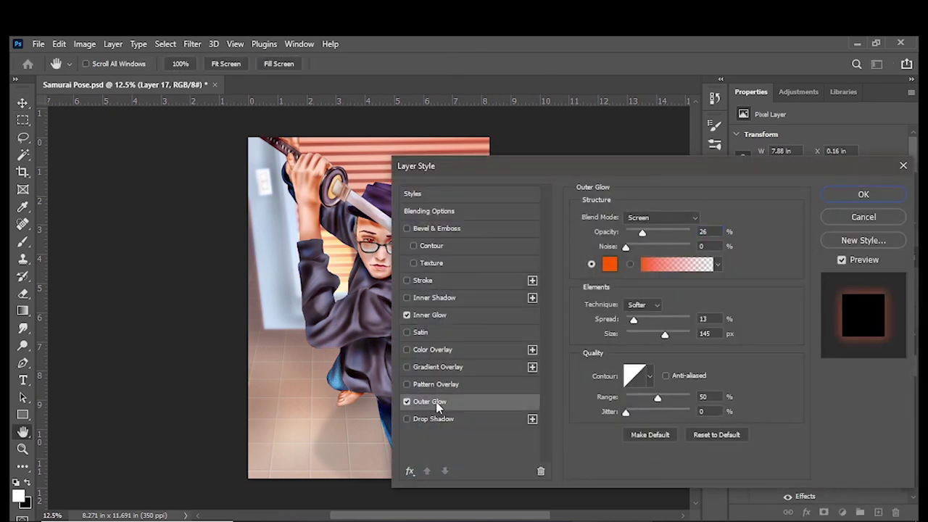
drag(502, 170, 599, 162)
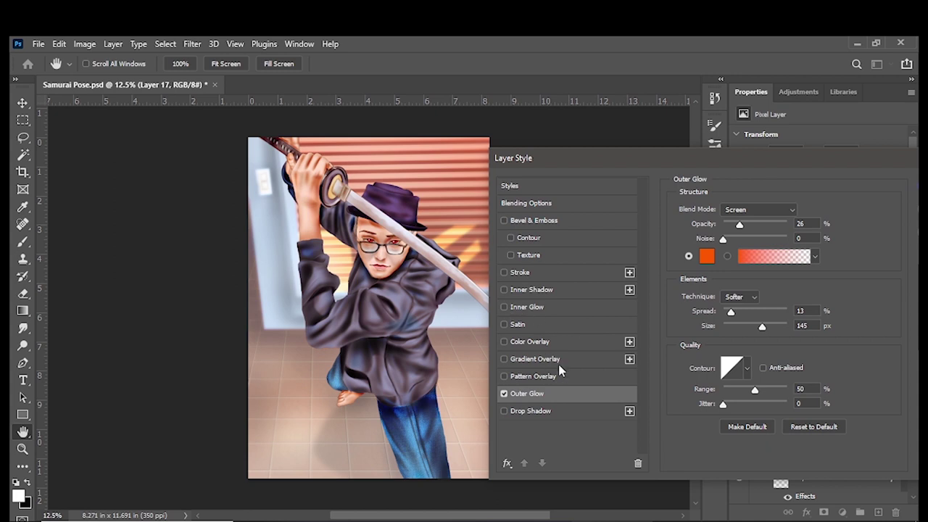
mouse_move(764, 329)
mouse_down()
mouse_move(733, 329)
mouse_move(763, 330)
mouse_up()
click(504, 306)
click(504, 394)
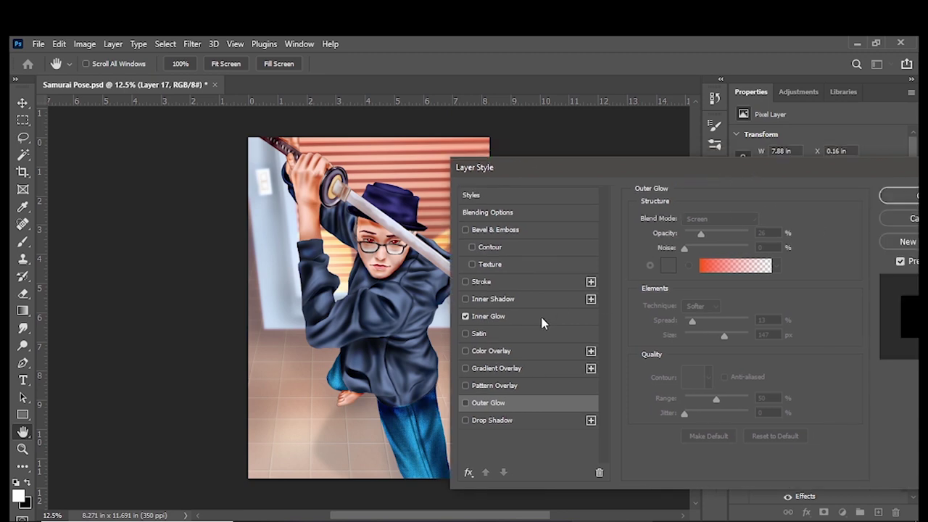
click(543, 319)
click(899, 263)
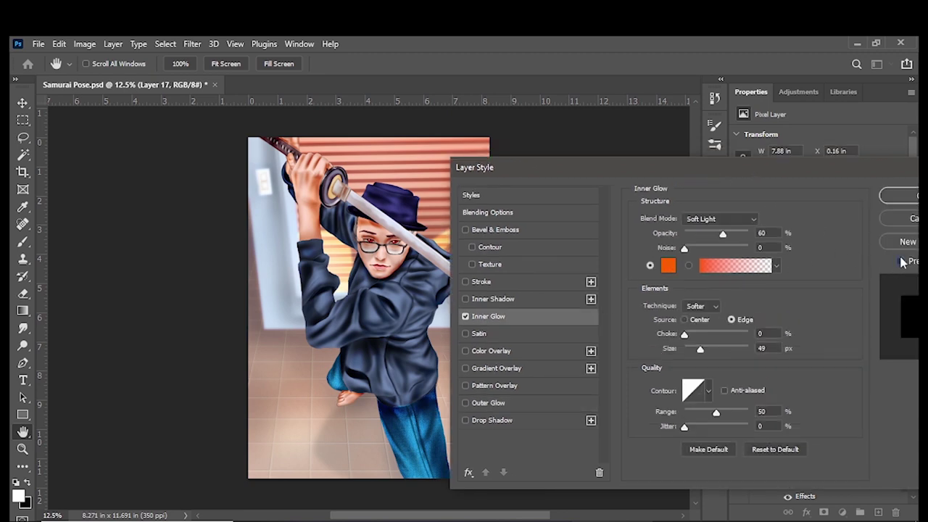
Step: Compare Screen, Soft Light and Overlay blends for the inner glow at reduced opacity
click(754, 232)
click(714, 221)
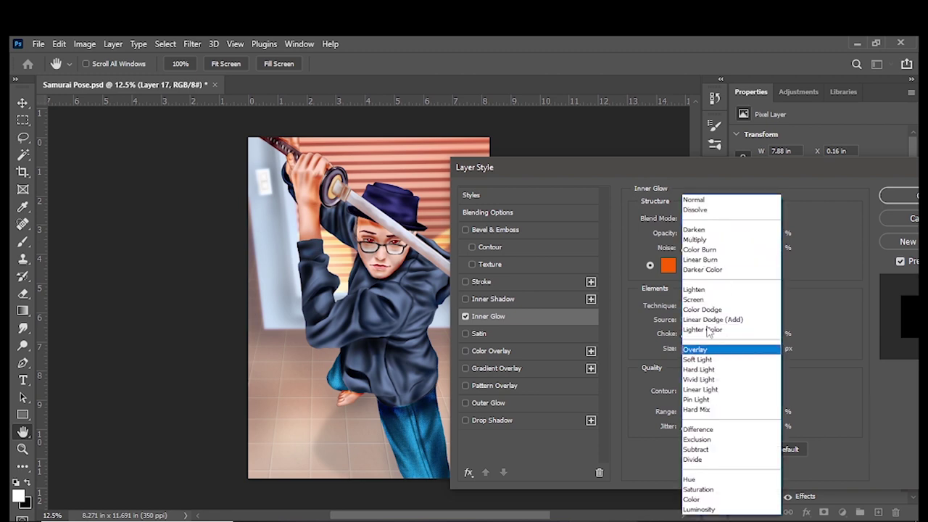
click(701, 297)
drag(726, 232, 709, 233)
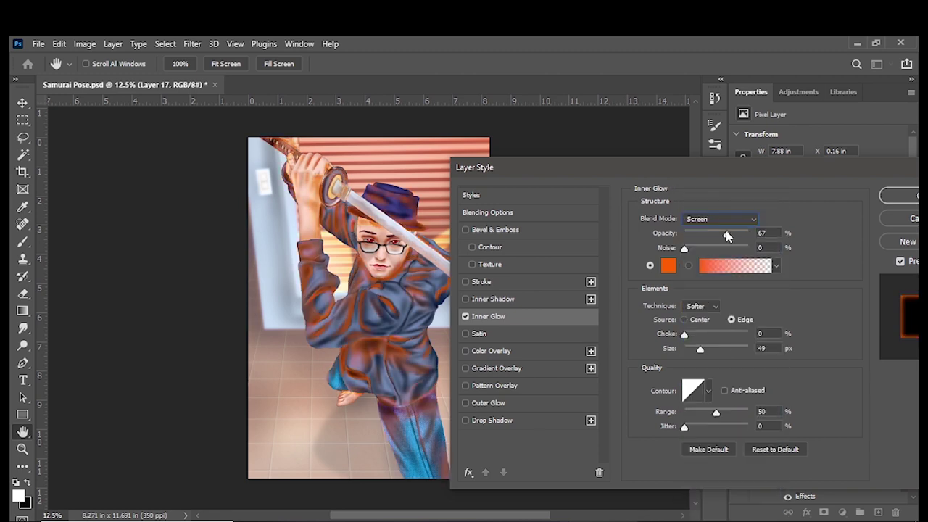
click(725, 219)
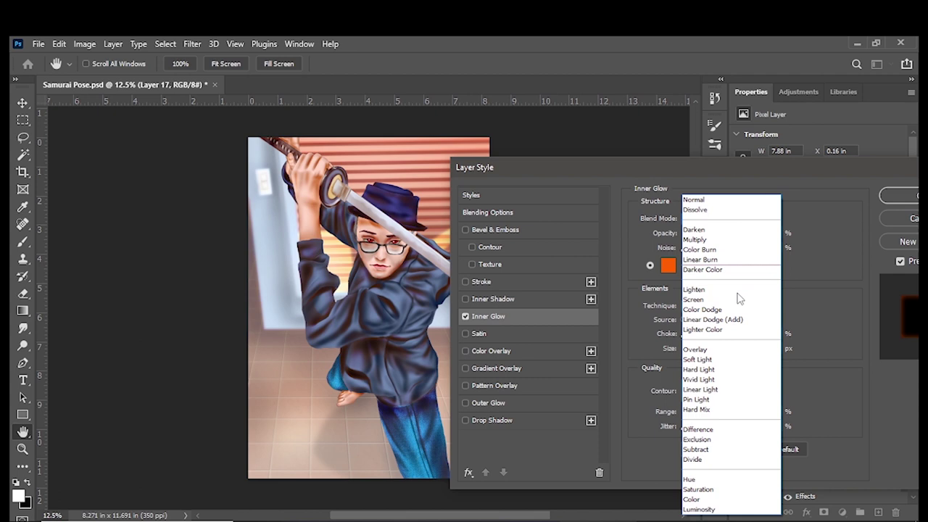
click(720, 360)
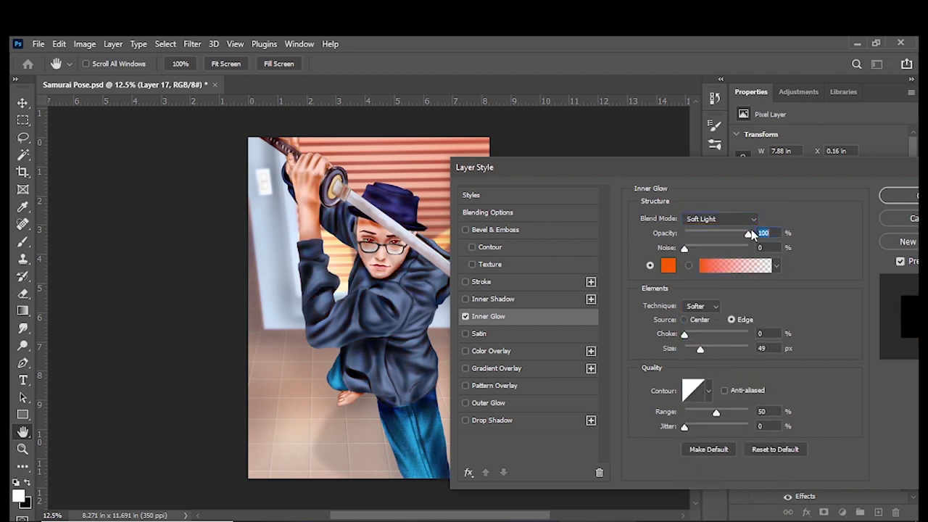
click(718, 219)
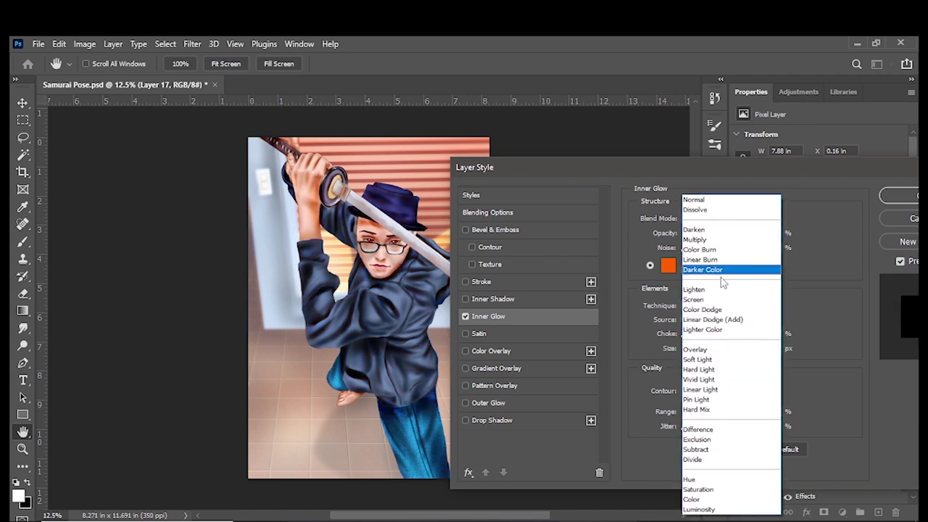
click(709, 350)
drag(716, 233, 719, 232)
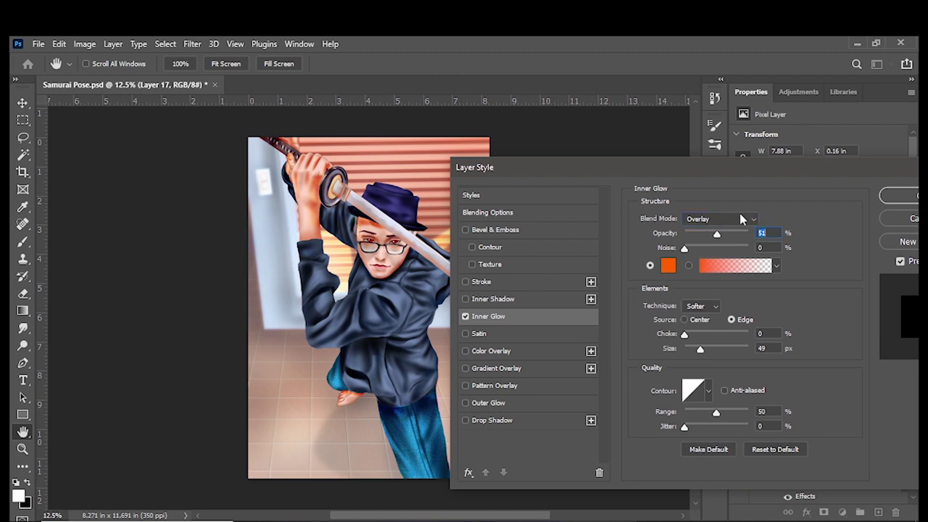
click(740, 213)
click(706, 295)
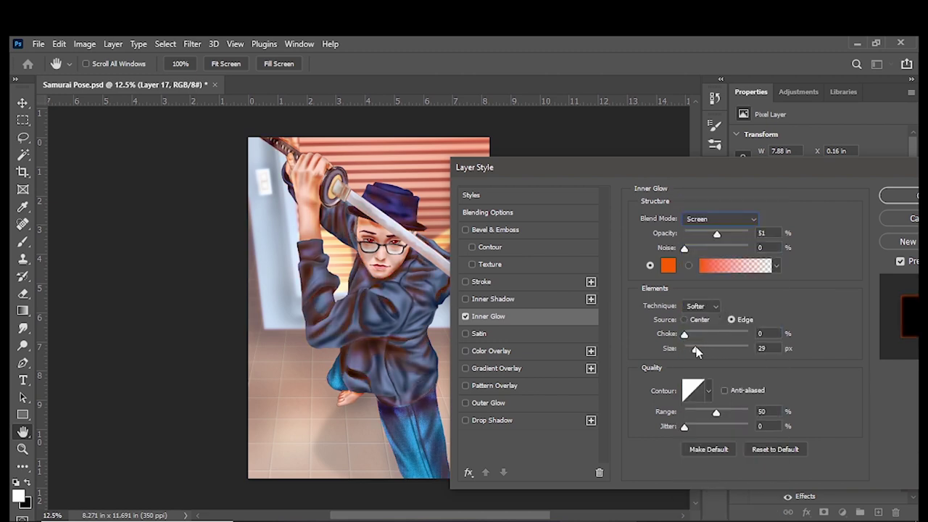
Step: Settle the inner glow at 65 px size, Soft Light blend and 41% opacity
drag(701, 351, 704, 350)
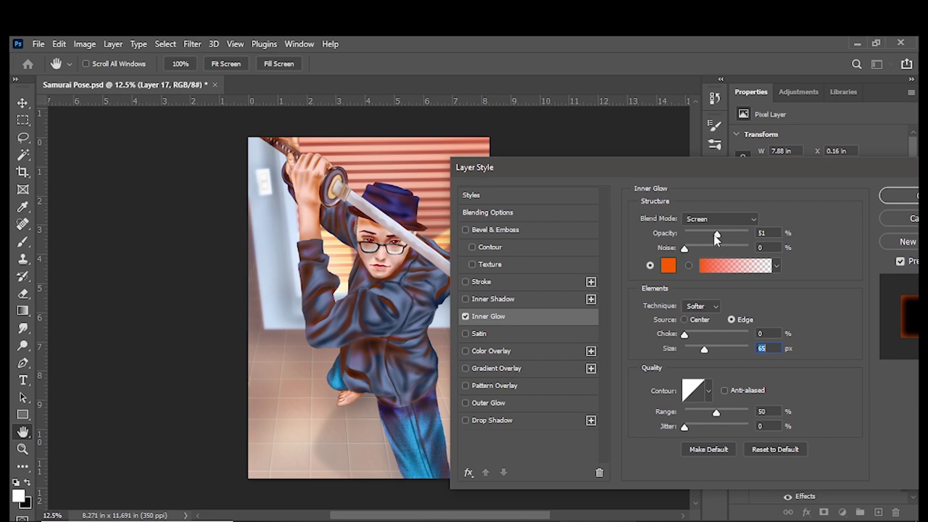
drag(716, 238, 707, 238)
click(721, 221)
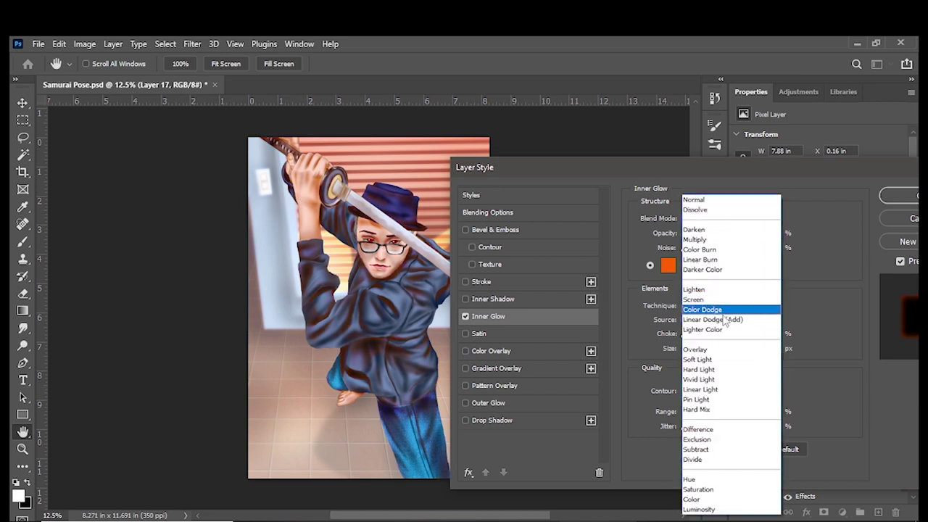
click(710, 354)
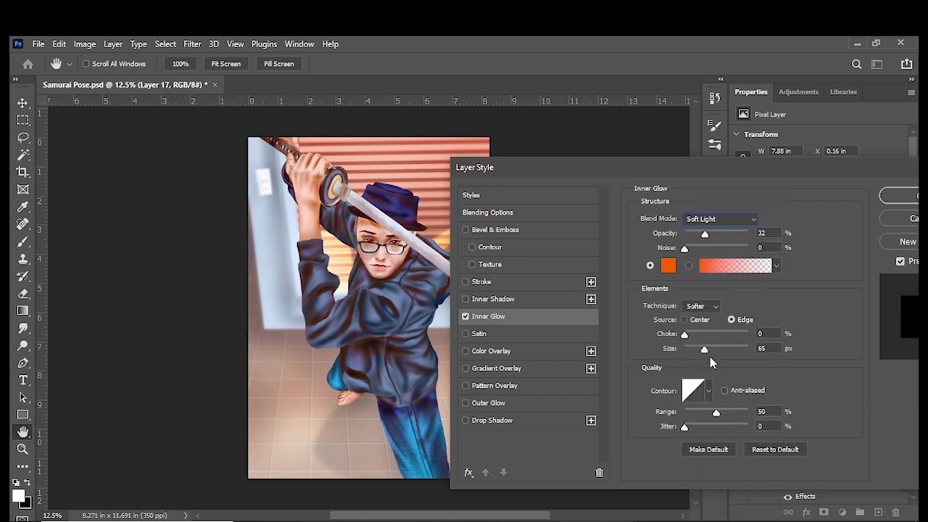
click(716, 221)
click(699, 293)
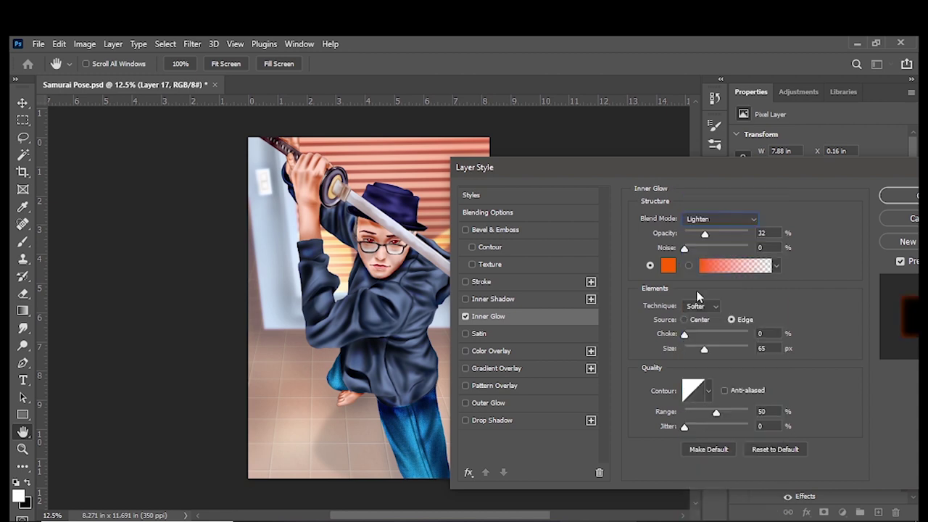
mouse_move(718, 233)
mouse_down()
mouse_move(757, 234)
mouse_move(702, 226)
mouse_move(713, 228)
mouse_up()
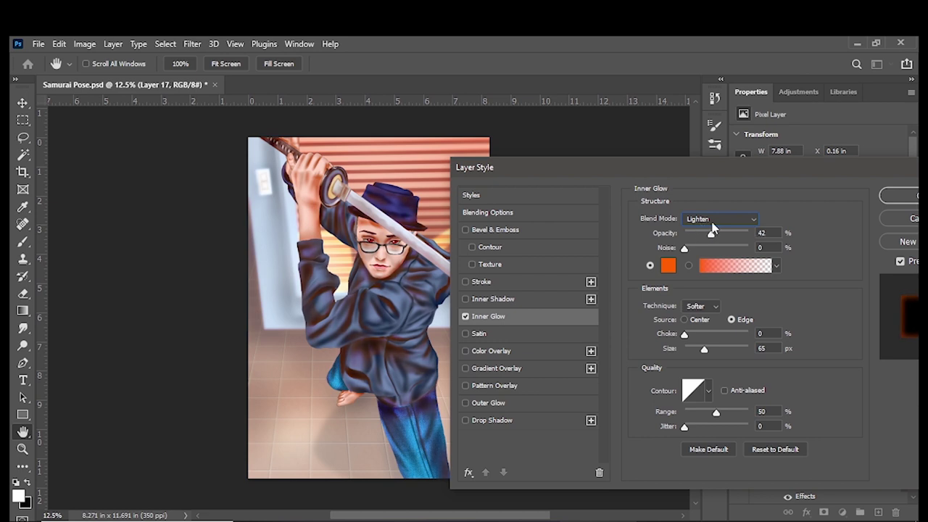
click(721, 218)
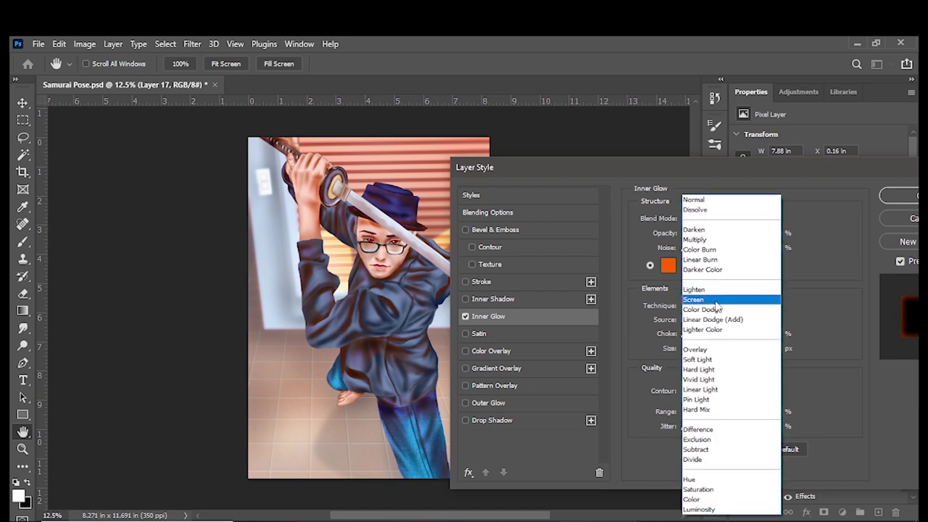
click(715, 300)
click(726, 218)
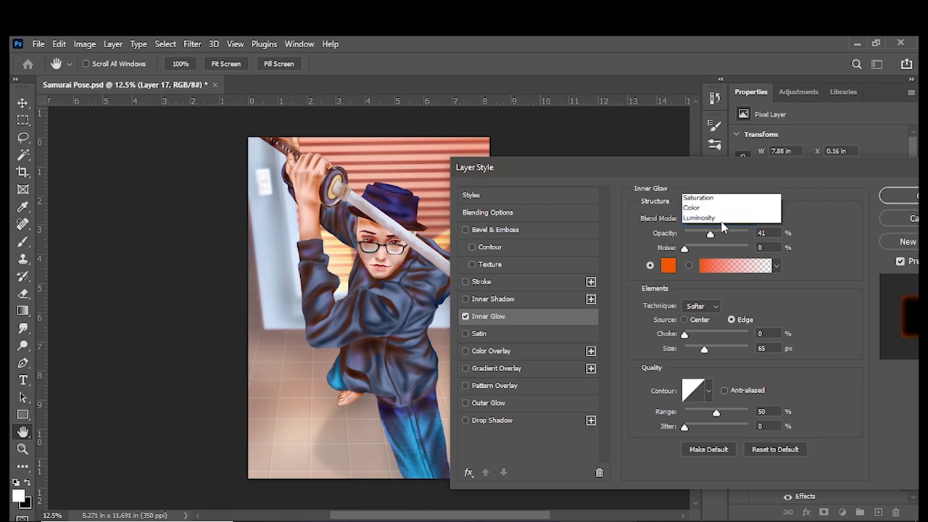
click(698, 360)
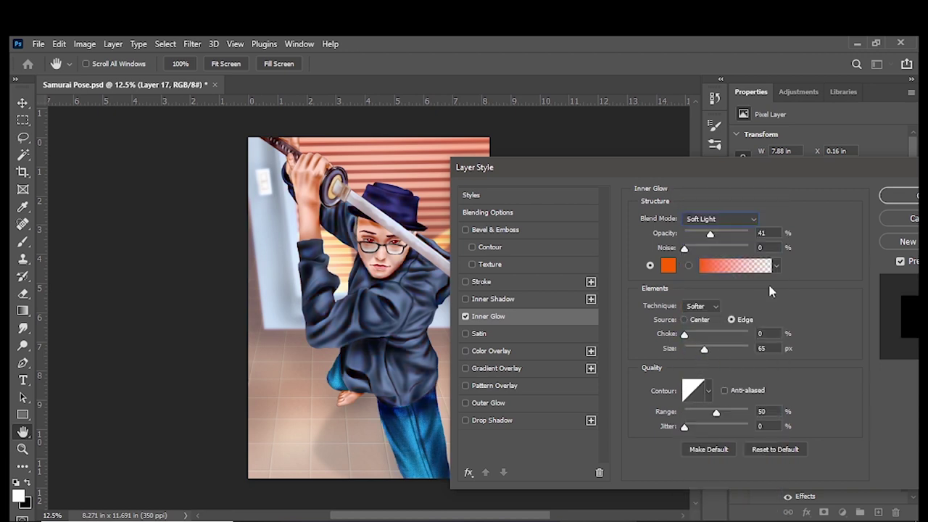
drag(781, 175, 720, 171)
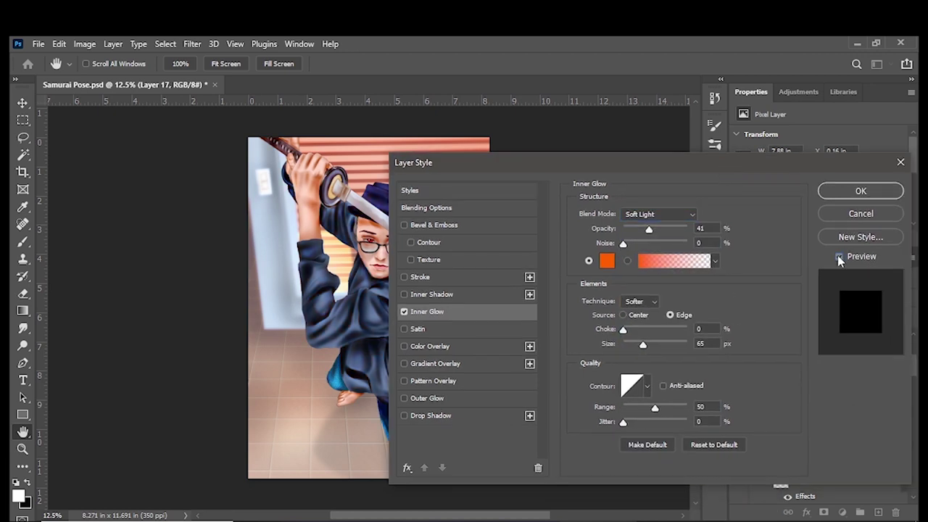
click(858, 191)
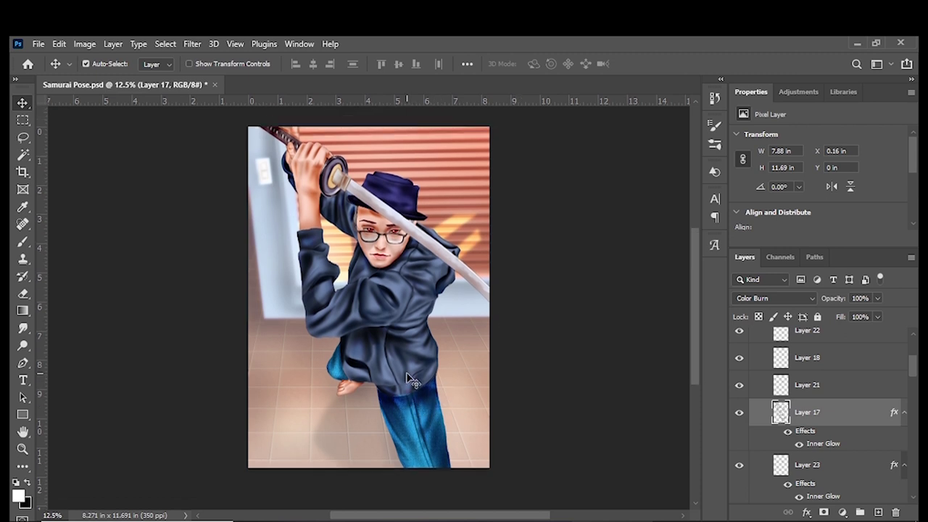
Step: Scroll to and expand the jacket group, select Layer 24, and show its layer style list
scroll(844, 429, down, 1)
scroll(844, 428, down, 2)
scroll(844, 428, down, 2)
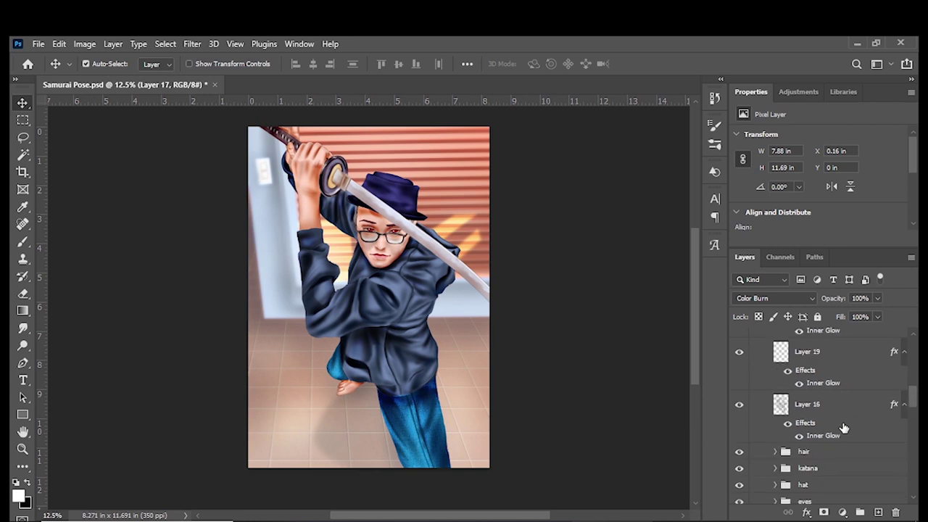
scroll(844, 428, down, 2)
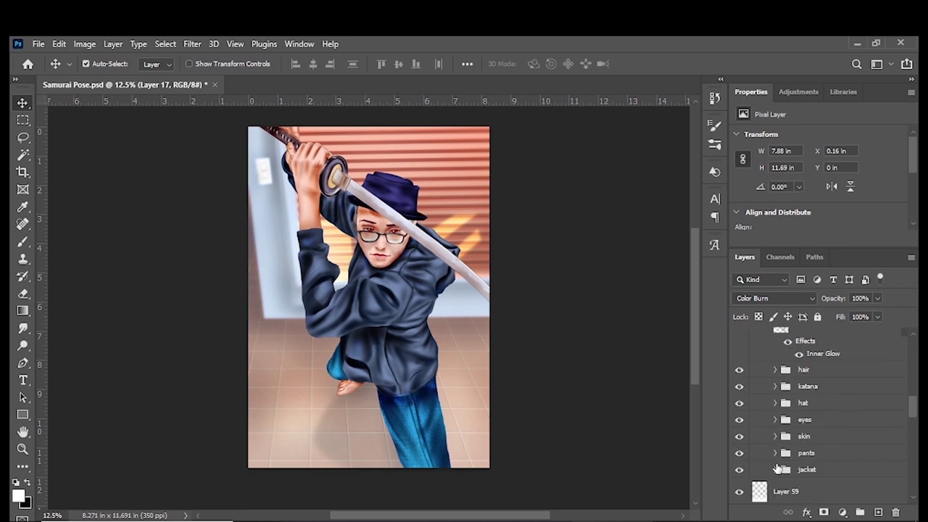
click(776, 470)
click(812, 492)
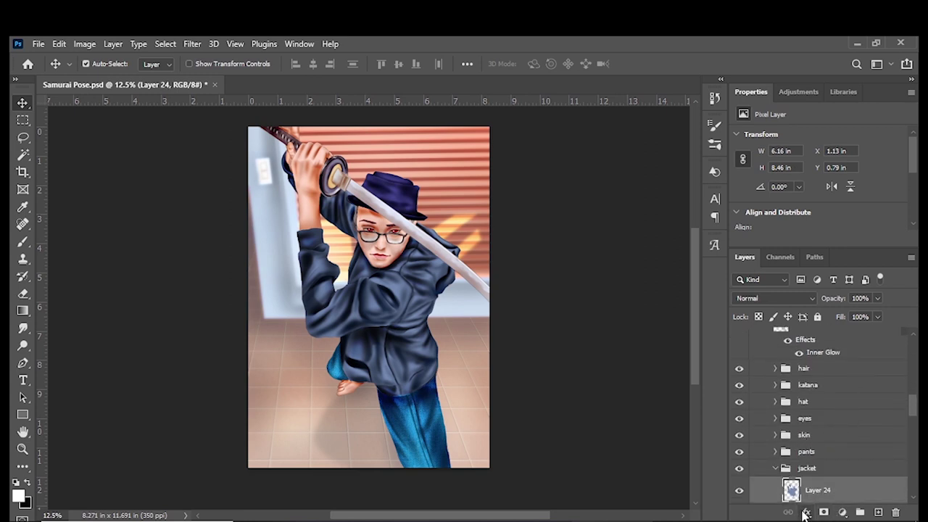
click(806, 512)
Step: Add a Gradient Overlay to Layer 24 and audition Blues presets Blue_12 through Blue_26
click(843, 470)
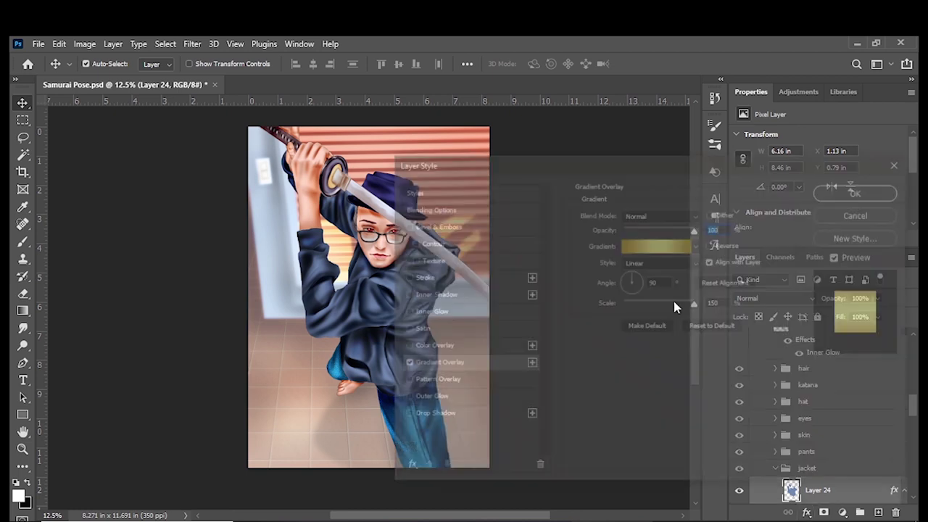
mouse_move(627, 167)
mouse_down()
mouse_move(797, 158)
mouse_move(677, 139)
mouse_up()
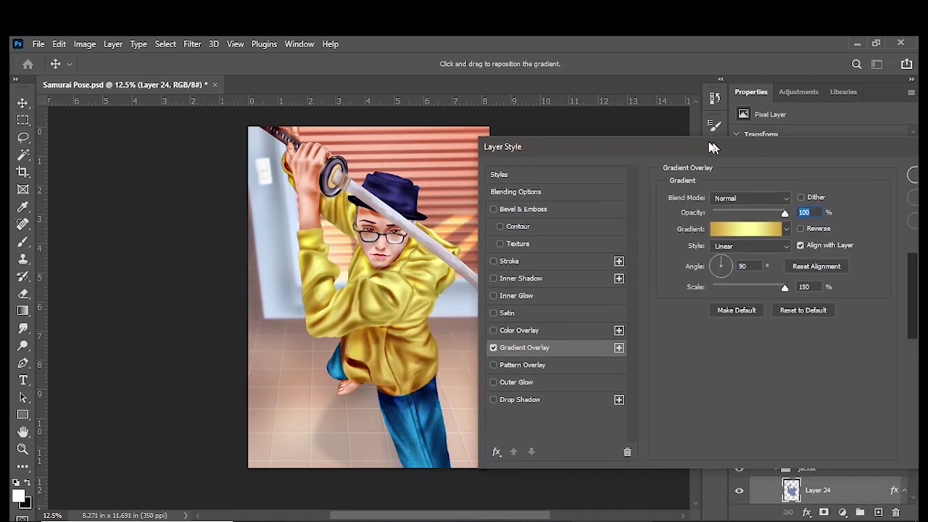
click(711, 221)
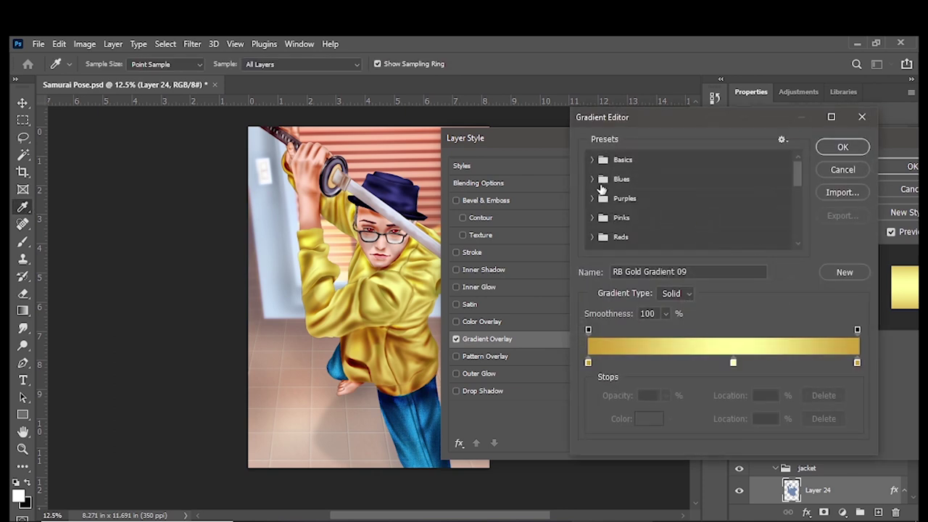
click(592, 179)
click(656, 221)
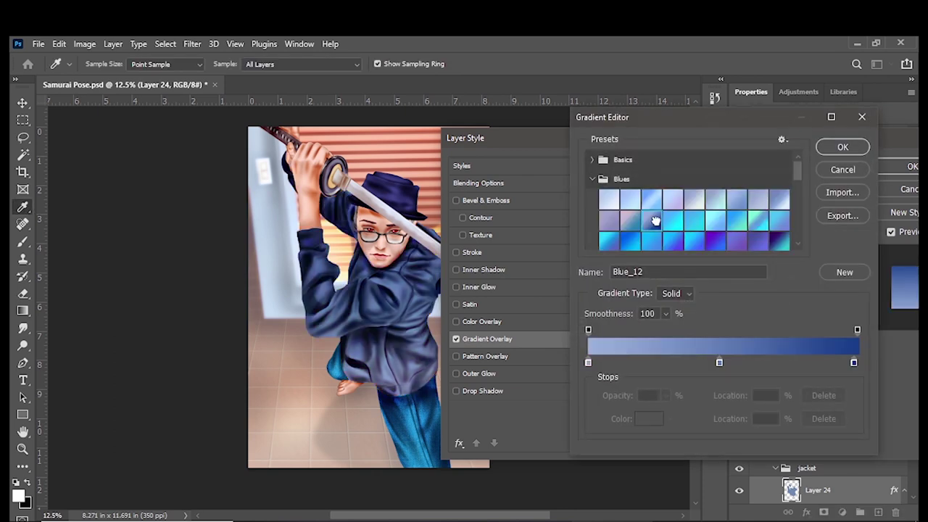
click(674, 226)
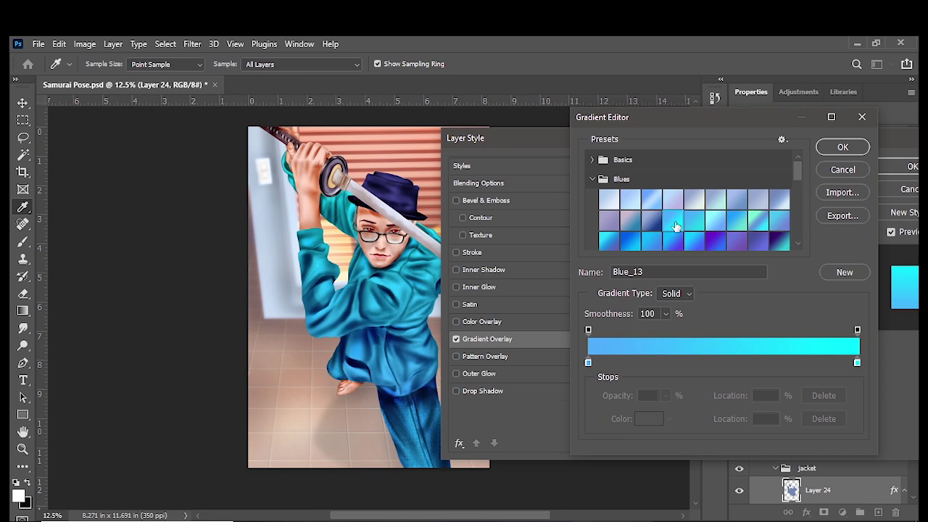
click(718, 241)
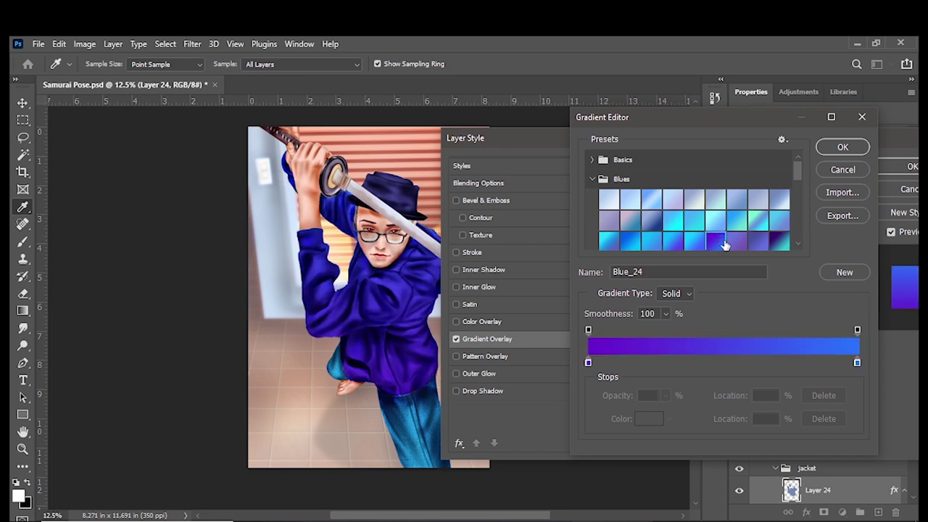
click(757, 222)
click(756, 244)
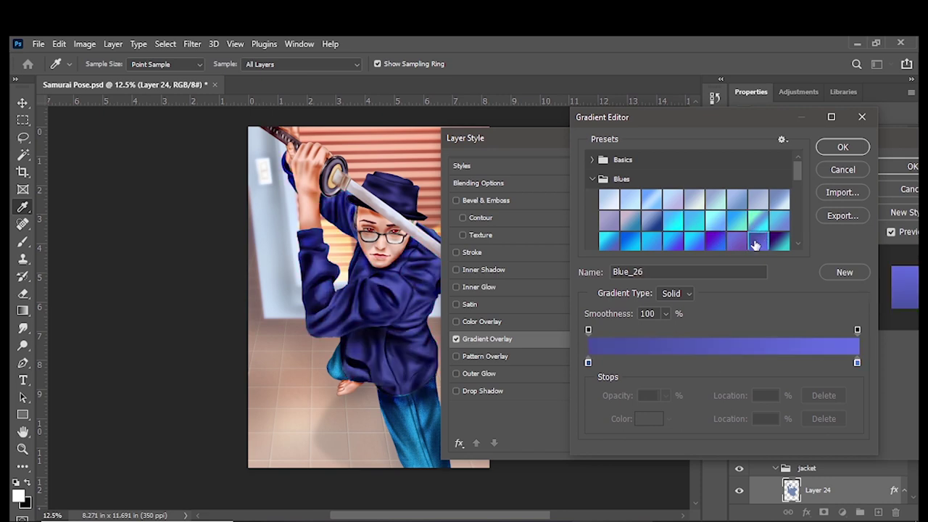
click(628, 242)
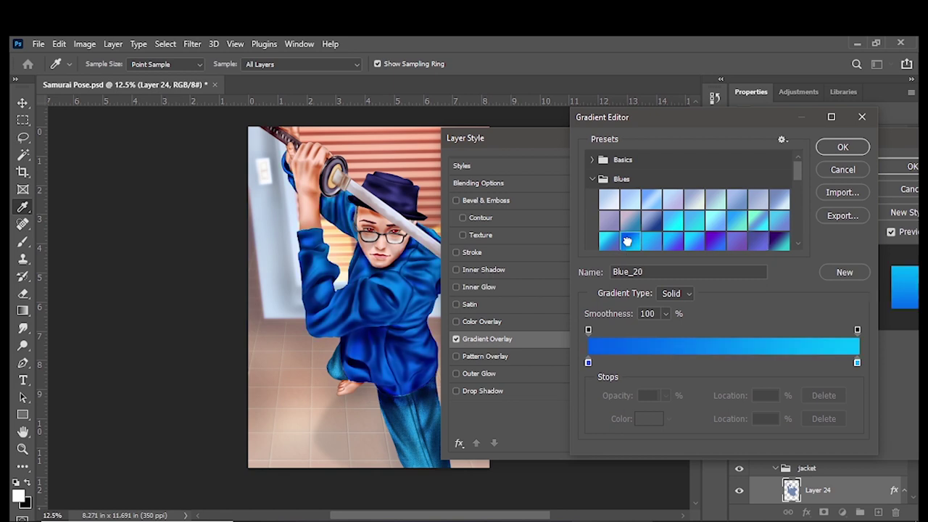
click(610, 242)
Step: Compare Blue_29 and Blue_30, then keep the dark navy Blue_31 gradient at 100% opacity
scroll(766, 217, down, 1)
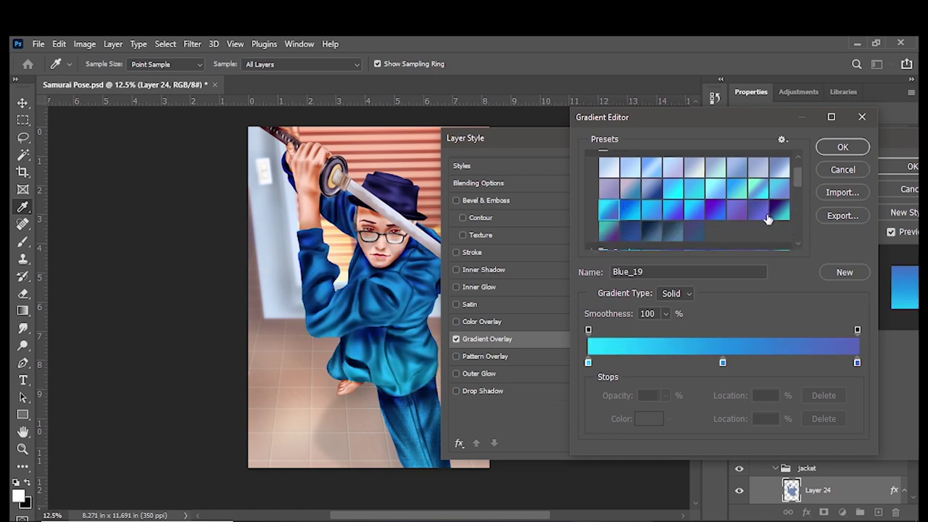
scroll(696, 222, down, 1)
click(672, 215)
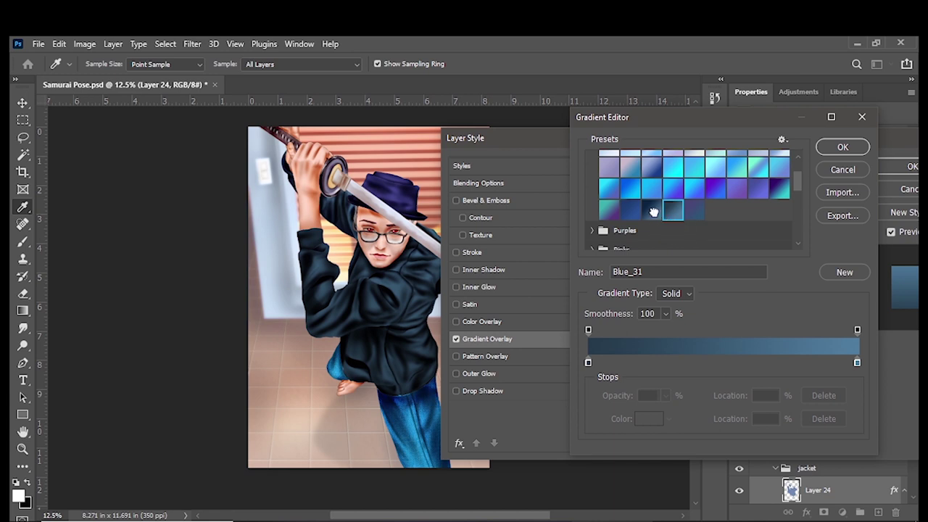
click(653, 211)
click(631, 214)
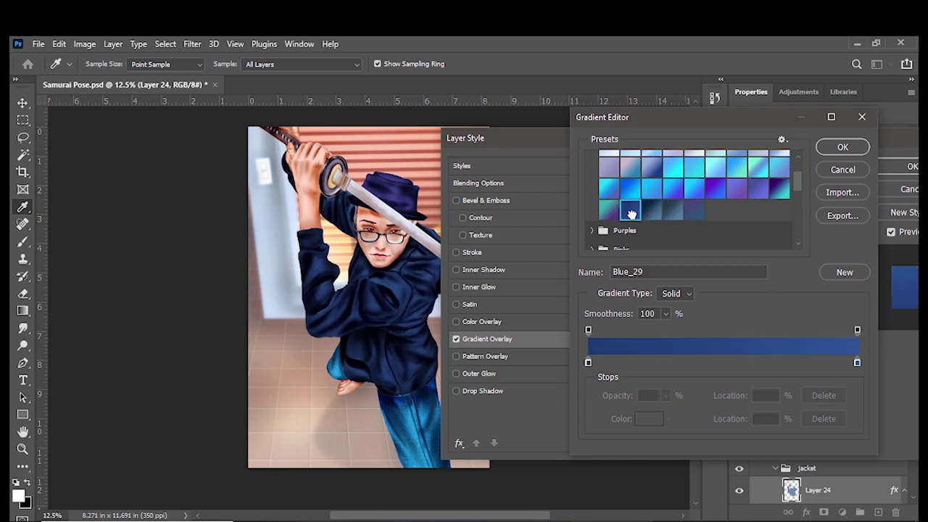
click(671, 210)
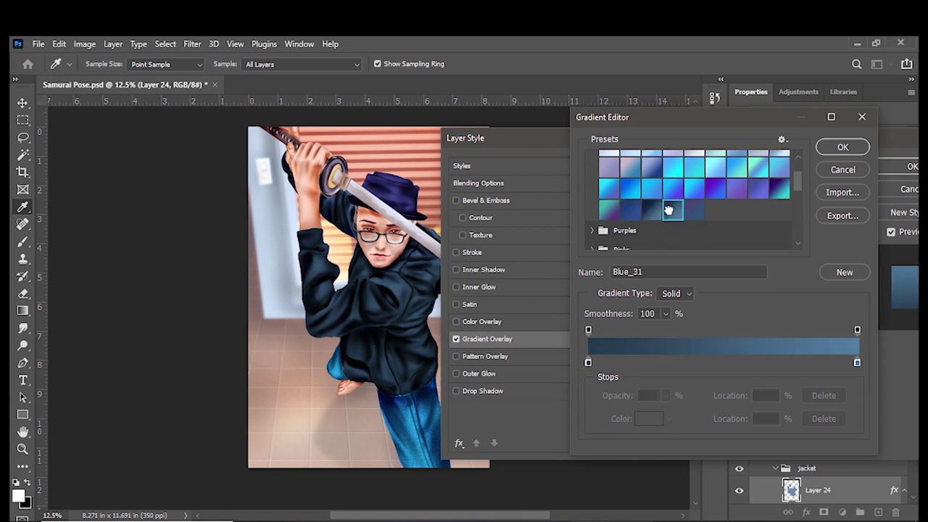
click(841, 148)
drag(735, 206, 749, 200)
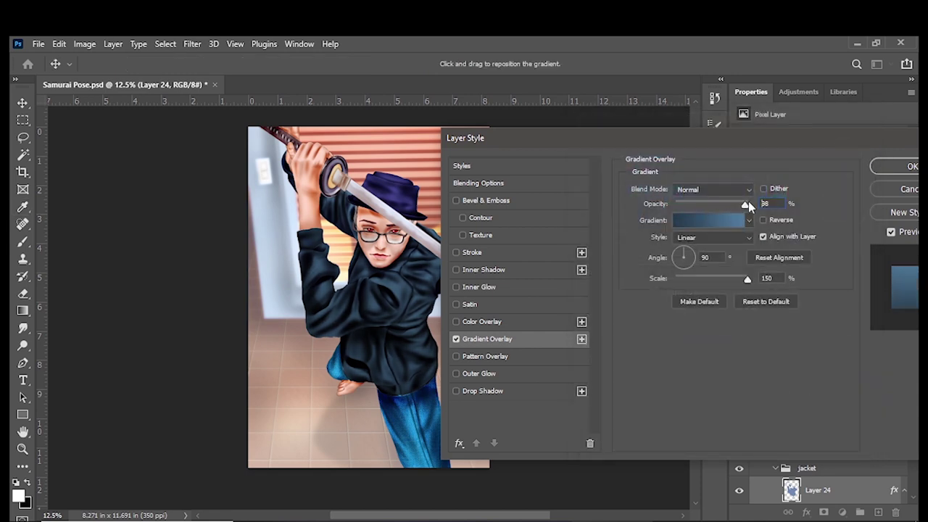
mouse_move(590, 149)
mouse_down()
mouse_move(707, 181)
mouse_move(613, 160)
mouse_up()
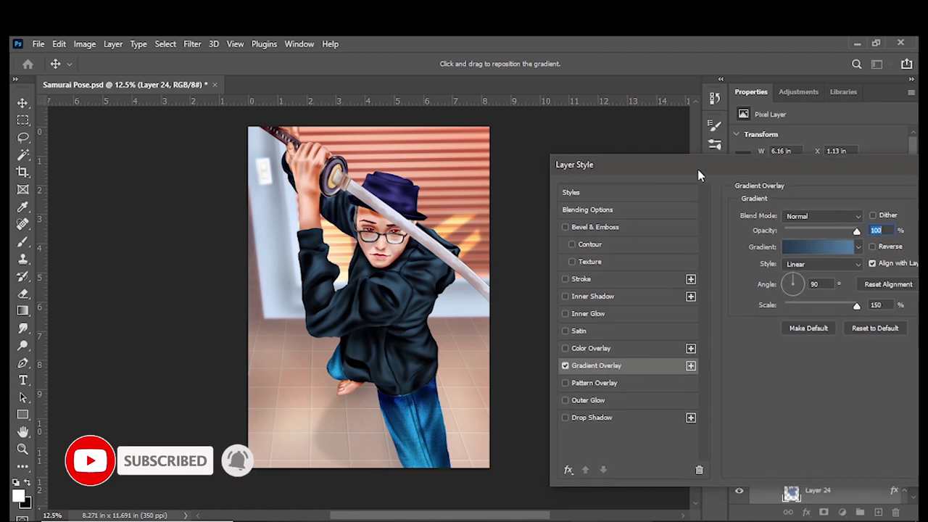
Step: Apply the navy gradient overlay to the jacket layer and pan the painting left
click(906, 177)
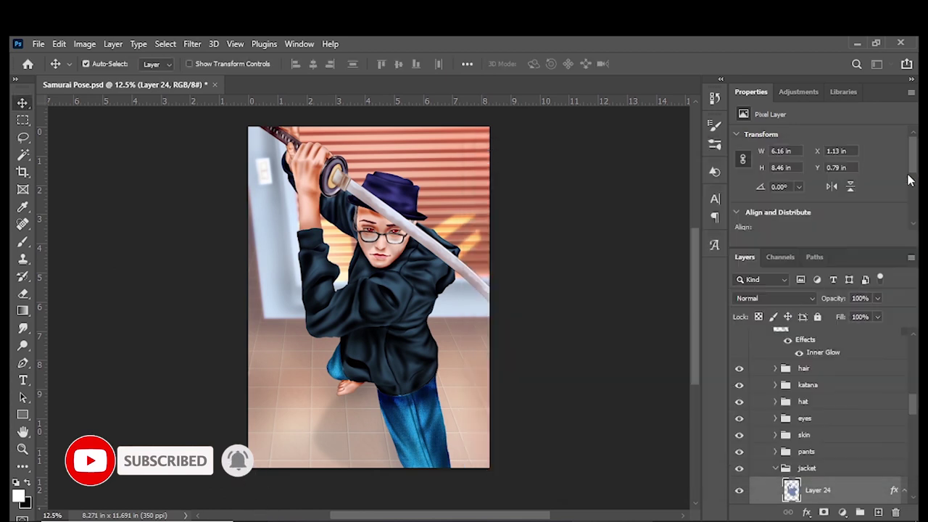
scroll(464, 209, down, 2)
scroll(460, 211, up, 2)
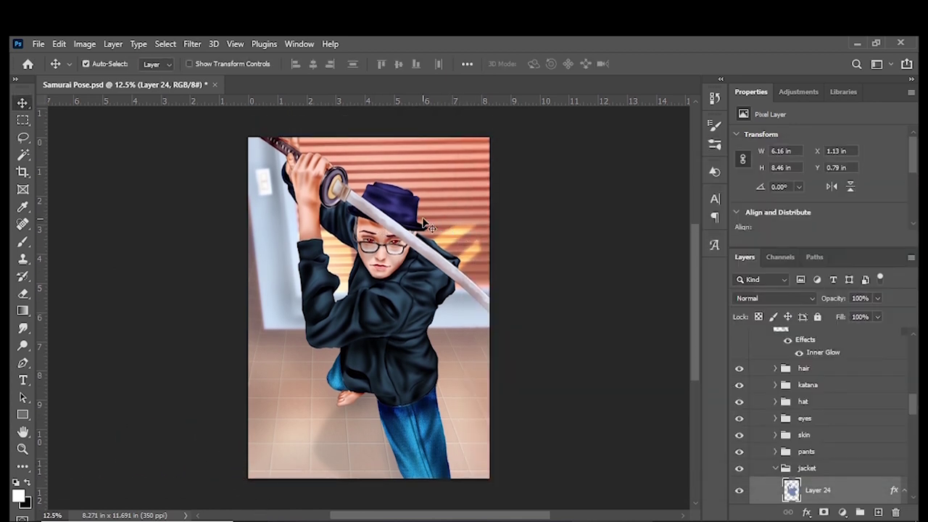
drag(417, 215, 368, 209)
scroll(369, 209, down, 2)
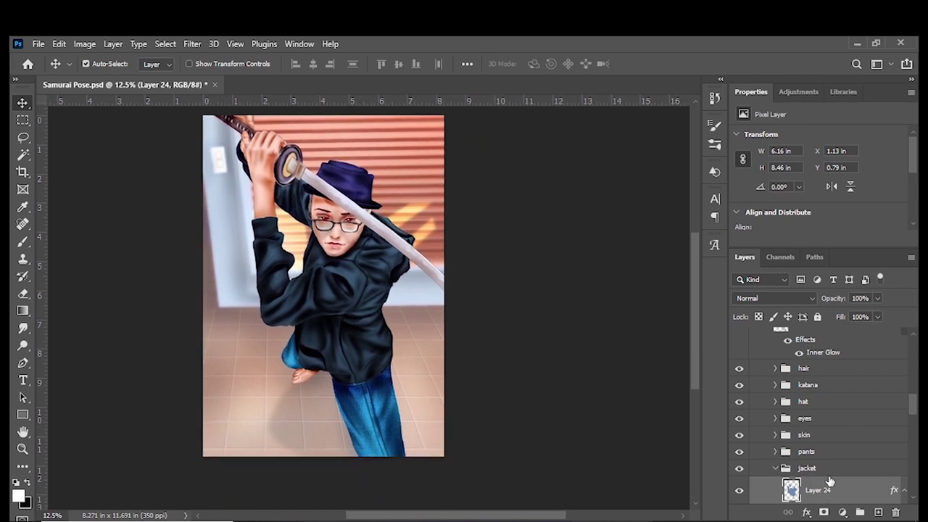
scroll(830, 482, down, 2)
Step: Reopen Layer 24's gradient overlay and browse the Blues gradient presets
double_click(843, 470)
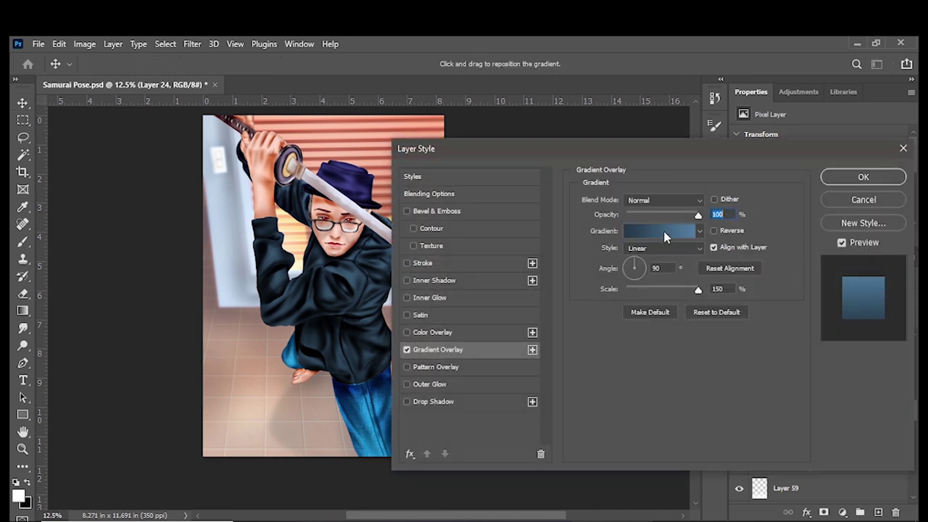
click(666, 232)
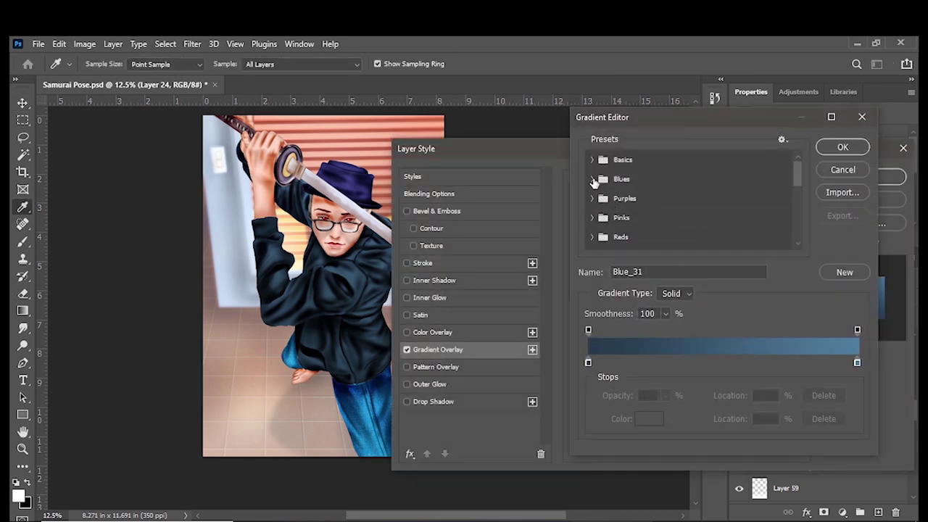
click(593, 178)
scroll(710, 224, down, 1)
scroll(709, 225, down, 1)
scroll(710, 224, down, 1)
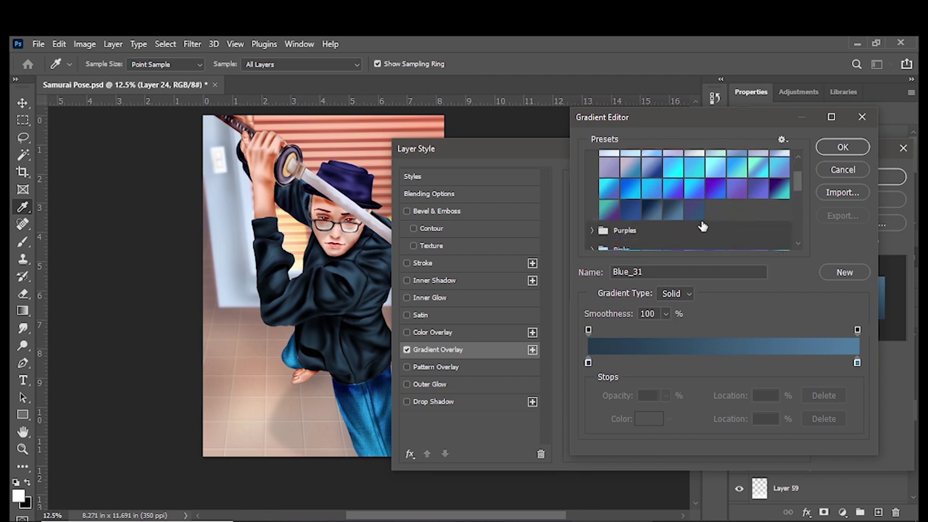
Step: Compare Blue_31, Blue_30 and Blue_32, then apply Blue_32 to the jacket
click(674, 211)
click(652, 210)
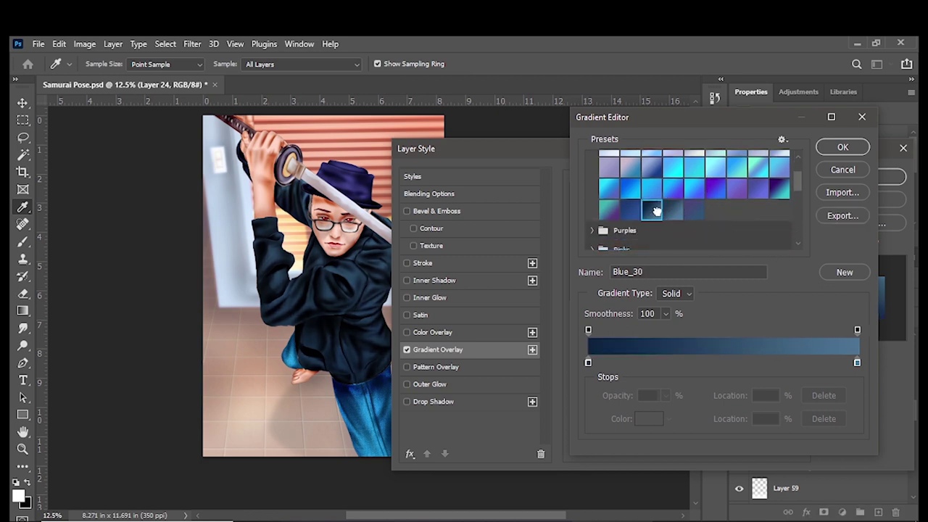
click(695, 210)
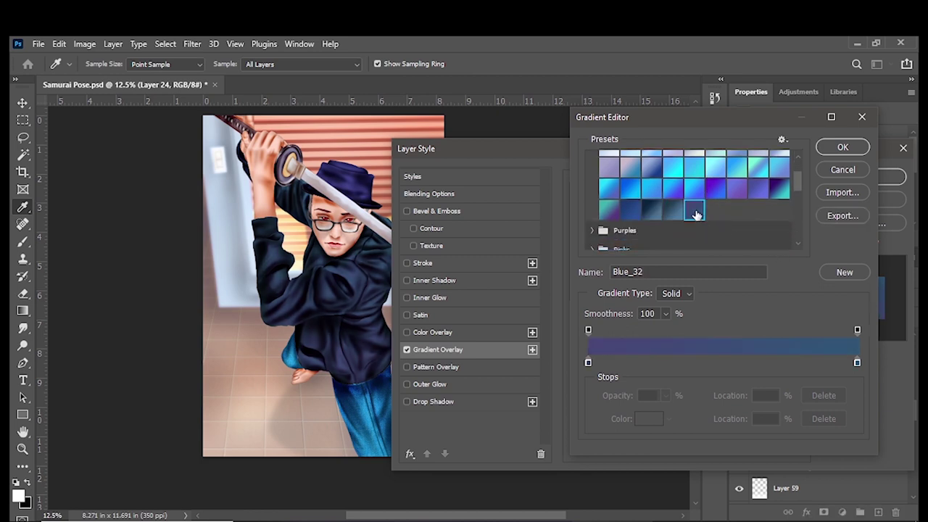
click(846, 149)
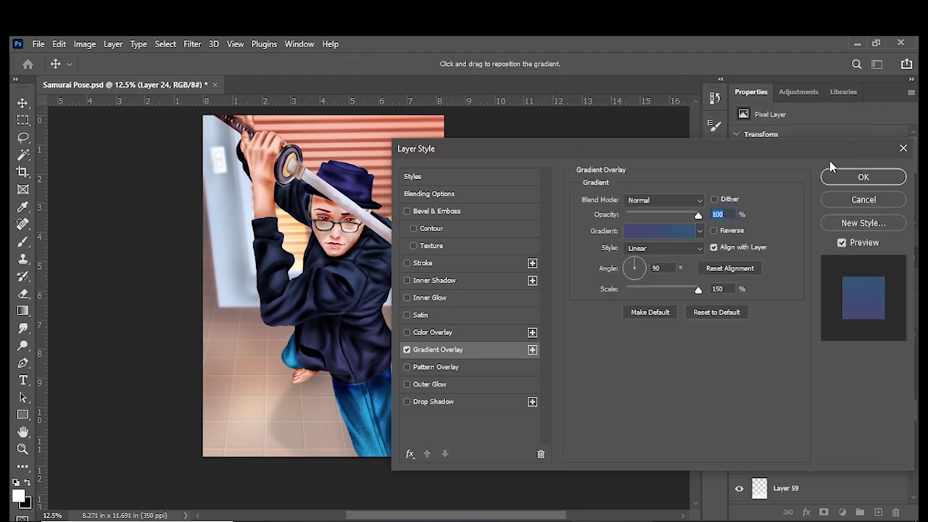
click(858, 178)
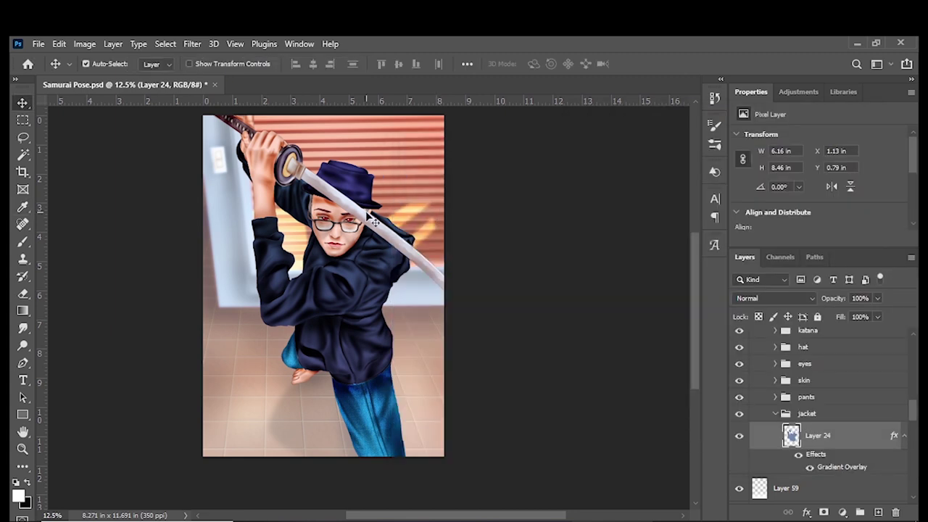
Step: Scroll the view to inspect the recoloured jacket
scroll(395, 218, up, 1)
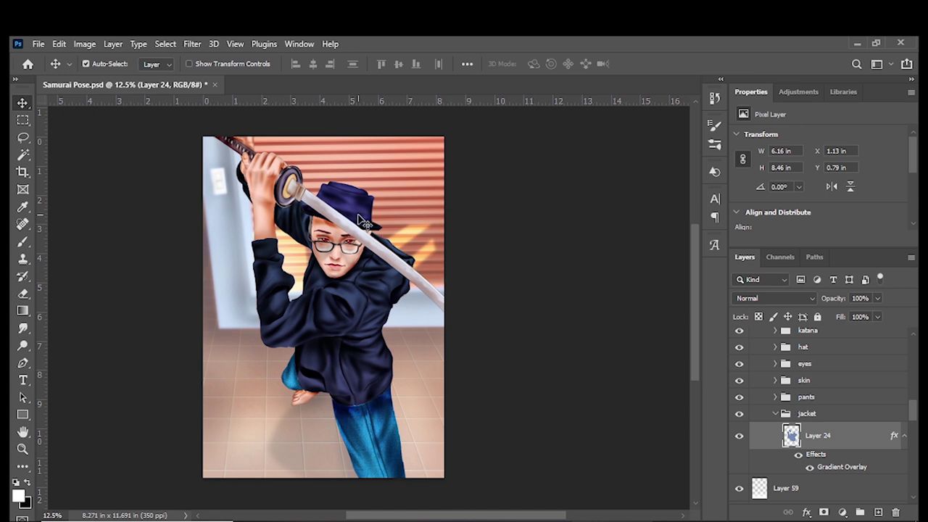
scroll(410, 327, down, 1)
scroll(410, 349, down, 2)
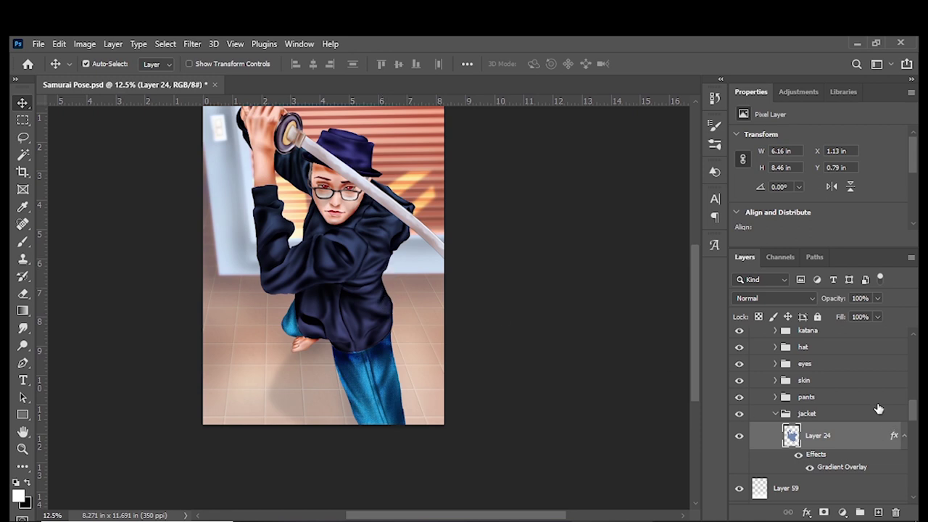
scroll(877, 406, up, 2)
scroll(877, 401, up, 2)
scroll(874, 395, up, 1)
scroll(873, 391, up, 1)
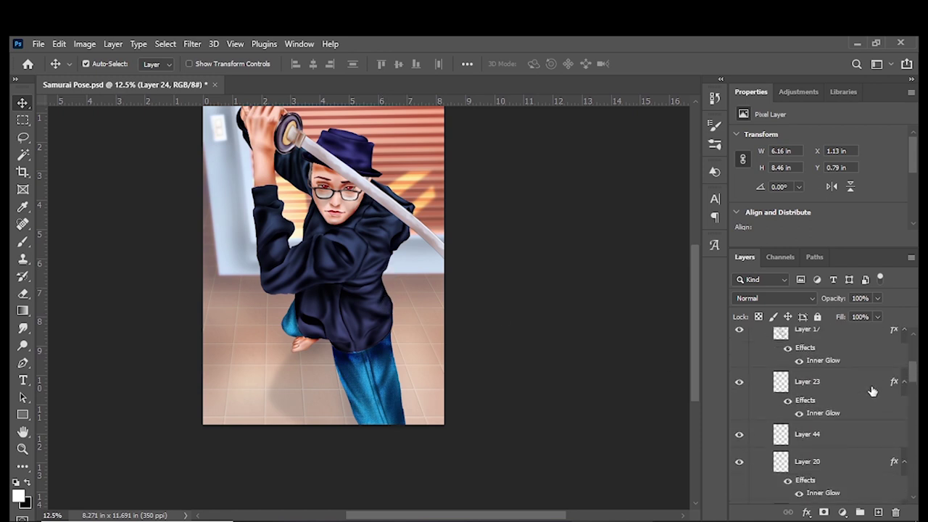
scroll(872, 391, up, 2)
Step: Toggle Layers 22, 18, 21 and 17 in Folder 4 off and on to compare their effect
scroll(873, 391, up, 1)
click(854, 362)
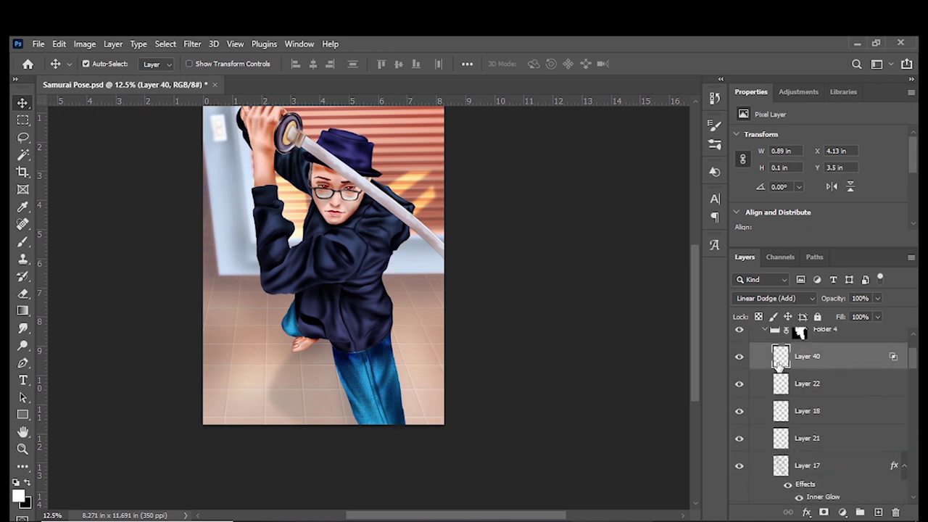
click(850, 392)
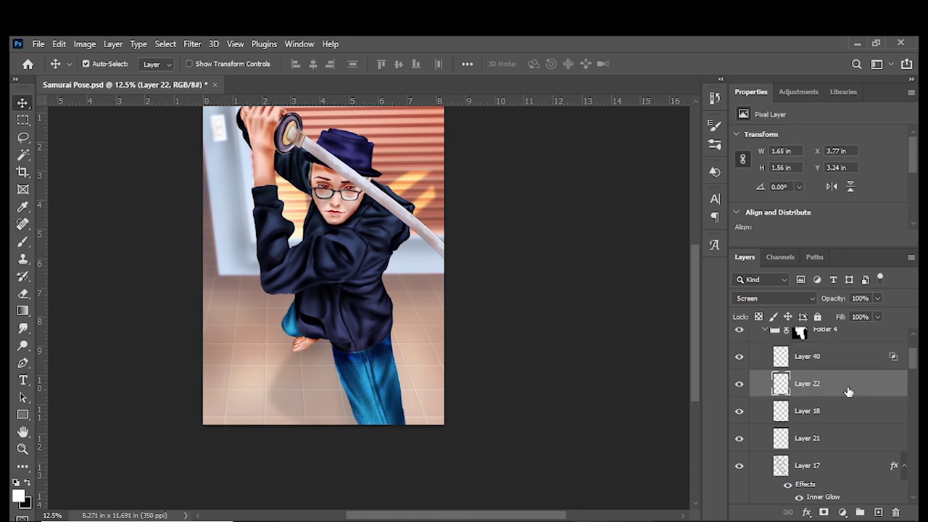
click(740, 385)
click(739, 384)
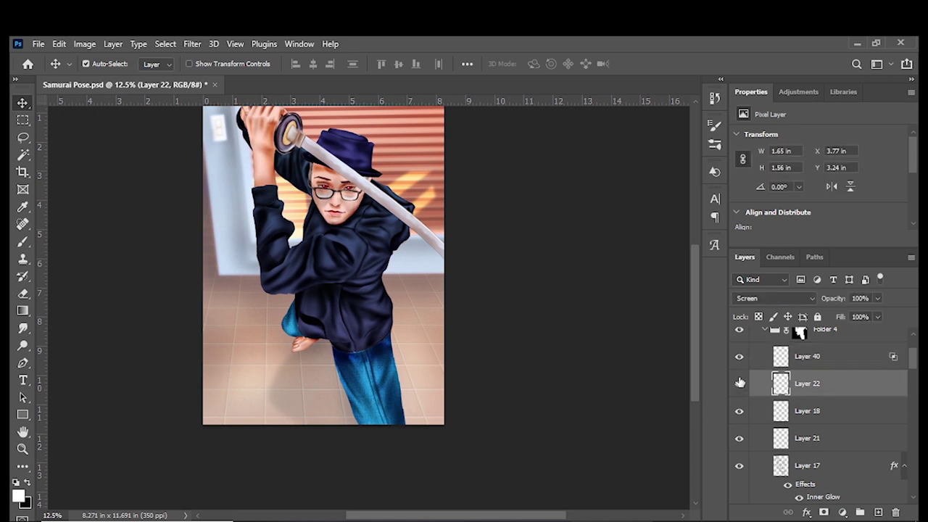
click(740, 415)
click(740, 416)
click(818, 415)
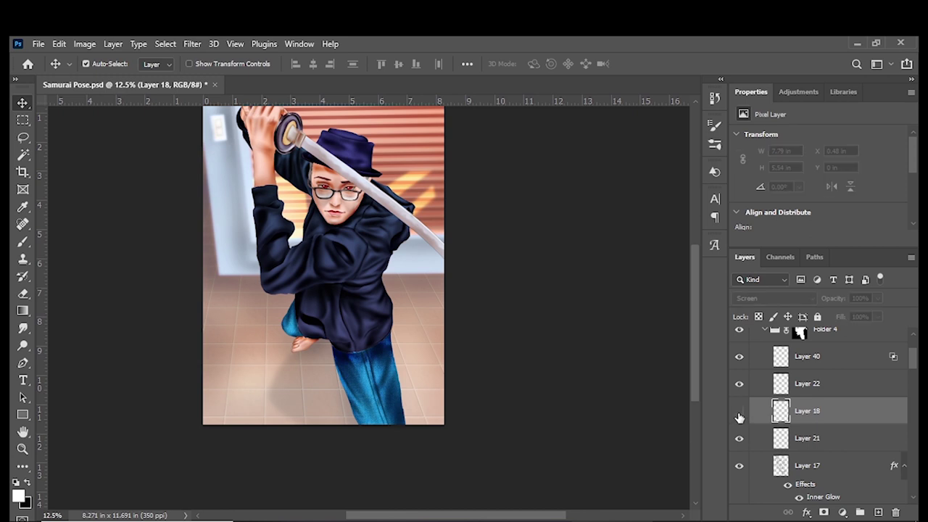
click(740, 411)
click(740, 439)
click(740, 439)
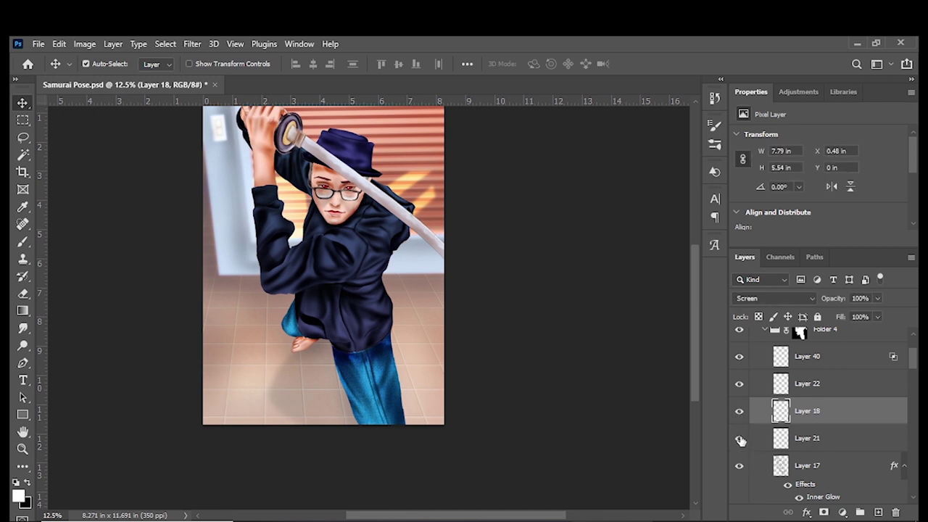
click(740, 467)
click(739, 466)
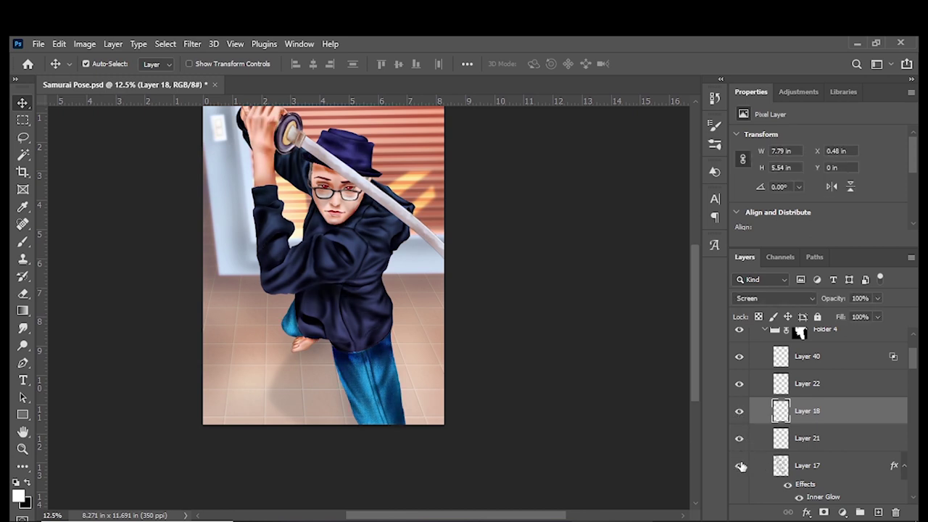
click(824, 464)
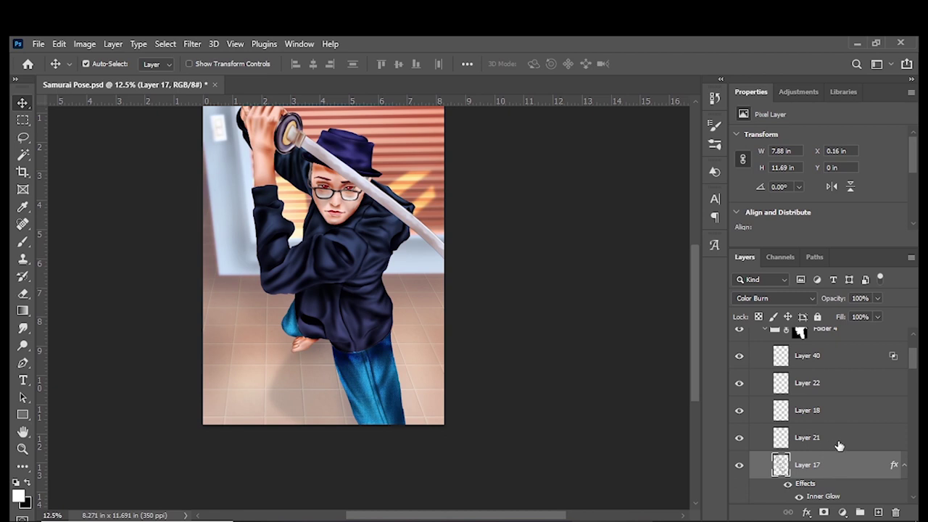
Step: Collapse Folder 4 and load the figure outline from its mask
scroll(823, 393, up, 3)
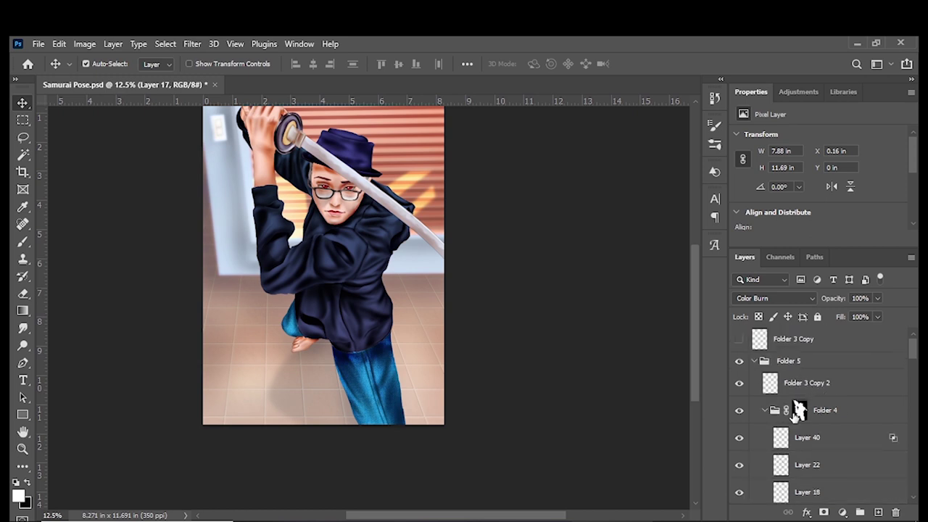
click(766, 410)
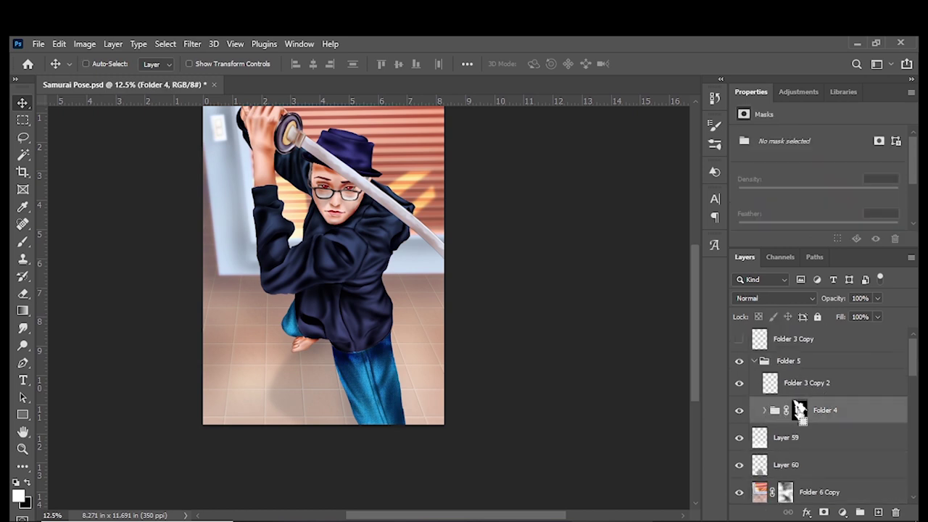
ctrl+click(800, 410)
Step: Fill the figure selection with #626262 grey on a new Layer 61, then deselect
click(879, 512)
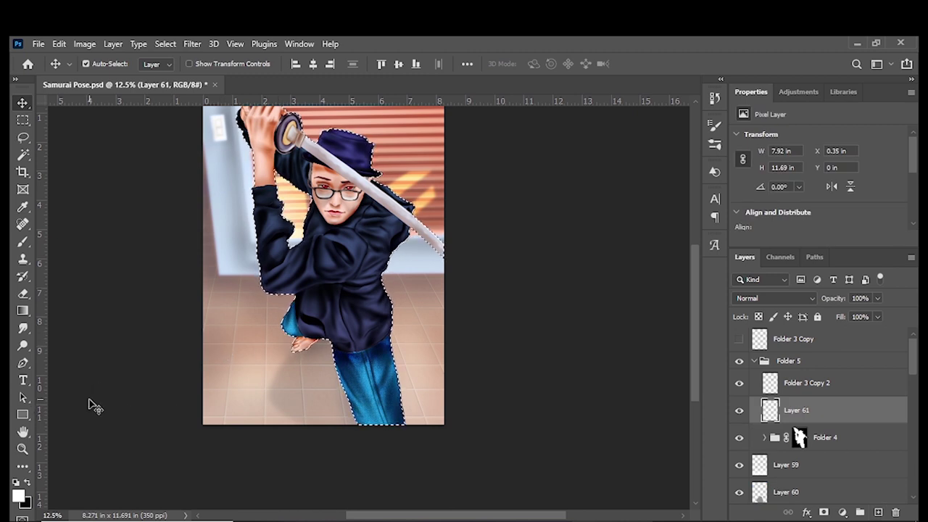
key(g)
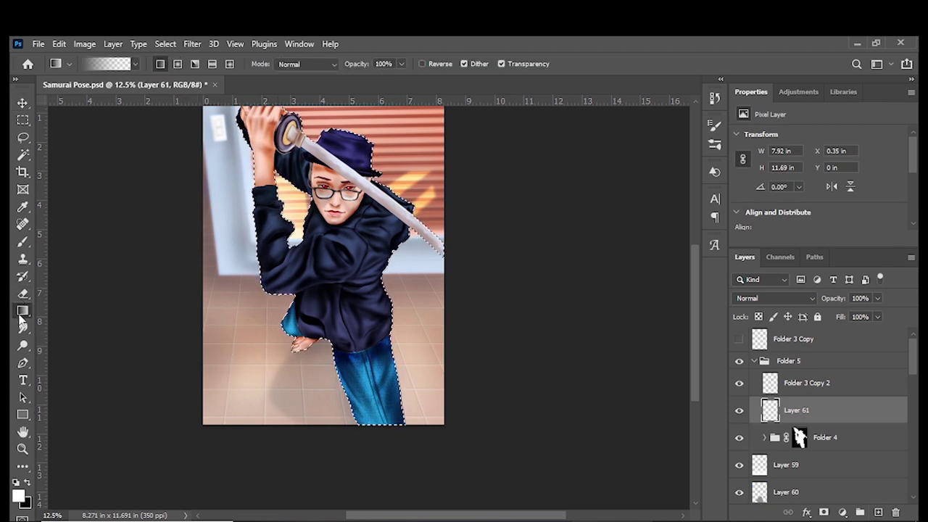
right_click(23, 311)
click(69, 324)
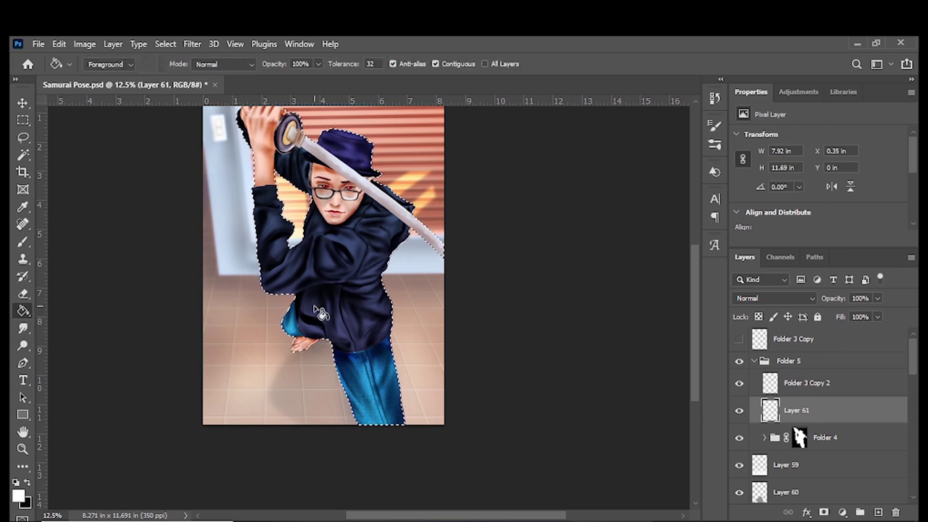
click(18, 496)
text(626262)
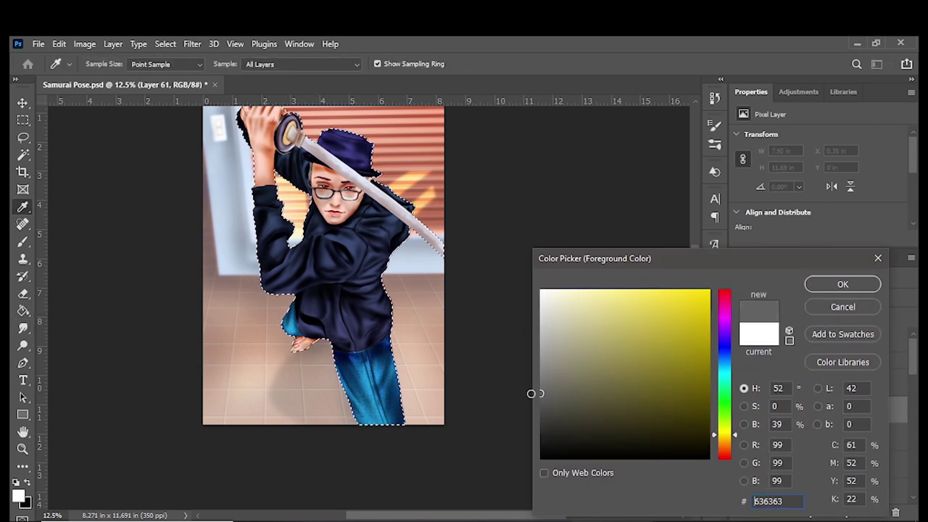
click(843, 284)
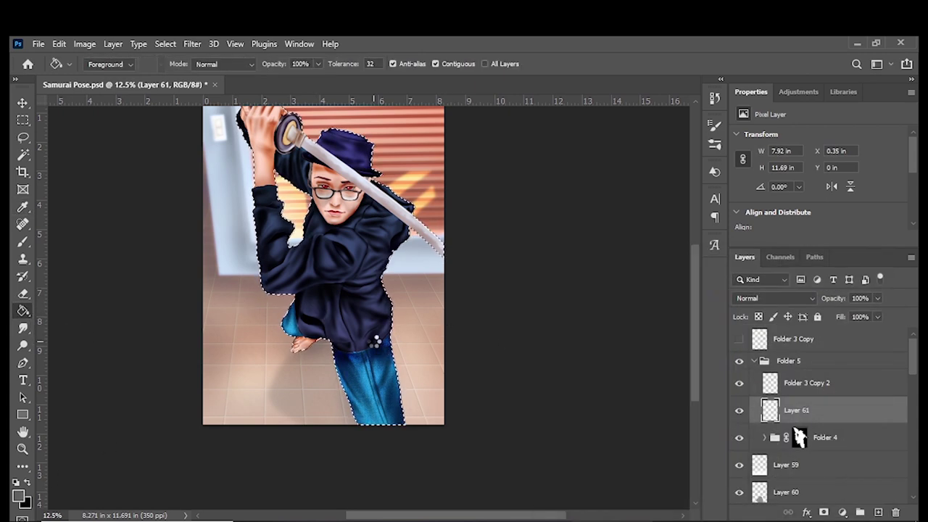
click(376, 345)
key(ctrl+d)
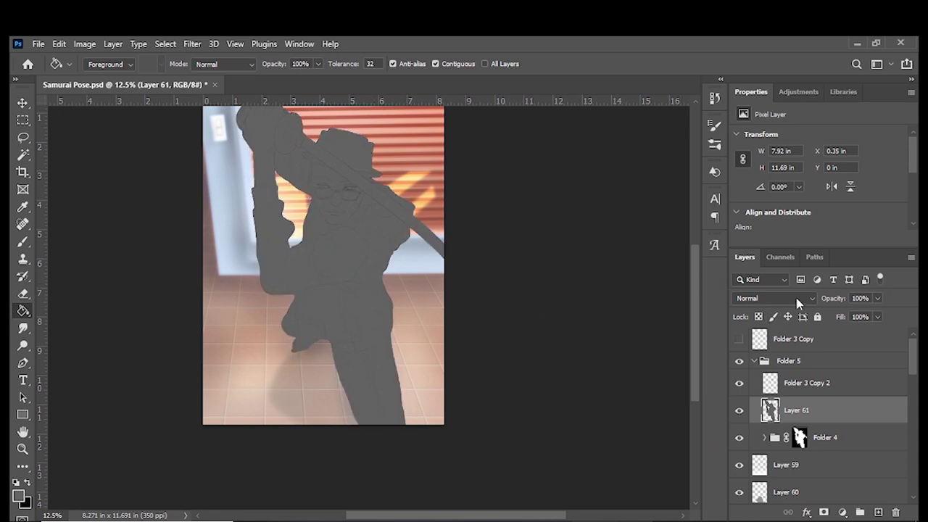
Step: Set Layer 61 to Multiply, lighten it by +53, and reload its figure selection
click(797, 299)
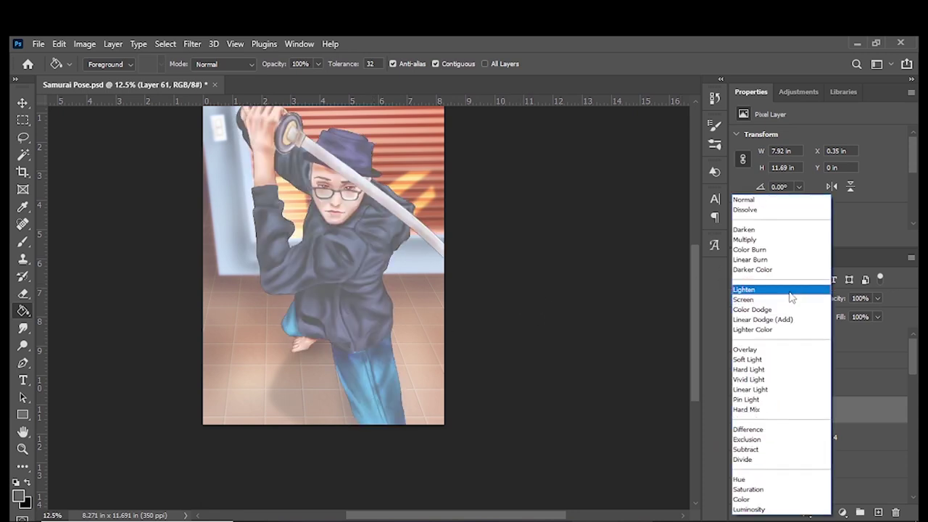
click(770, 242)
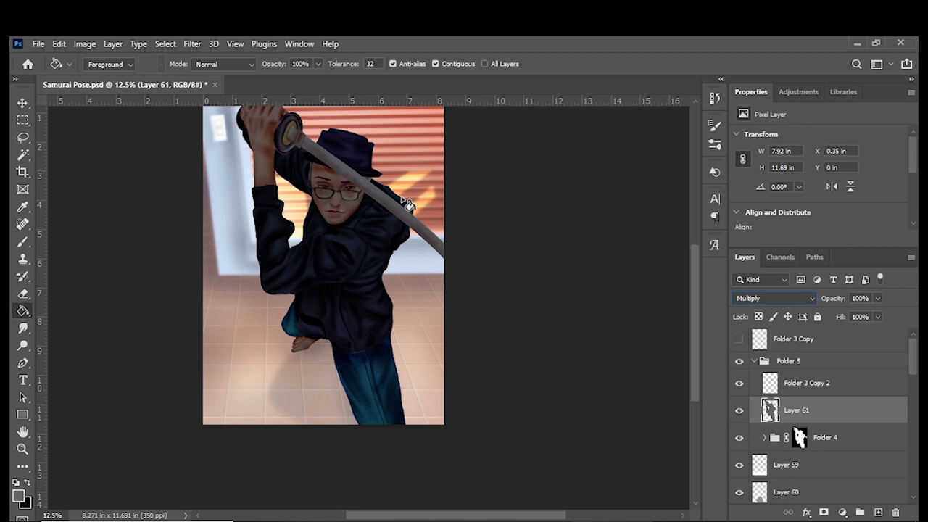
key(ctrl+u)
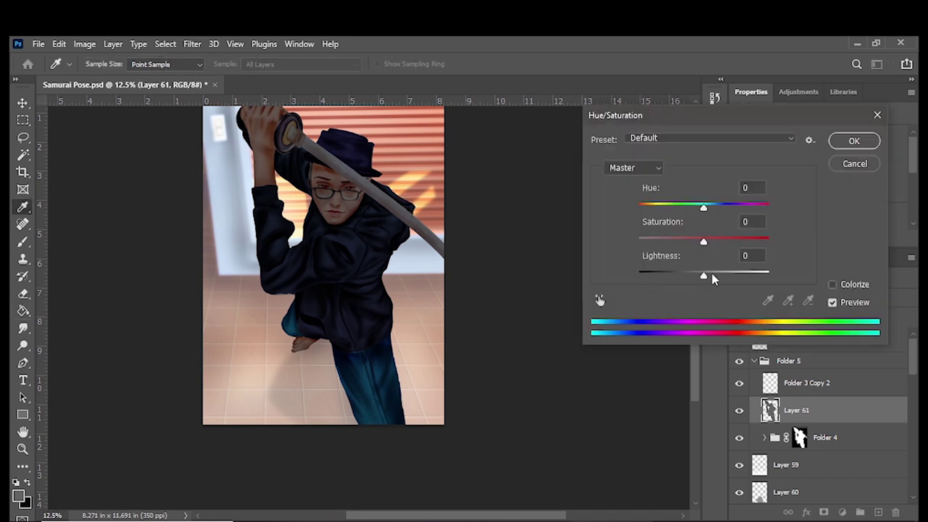
drag(712, 275, 738, 276)
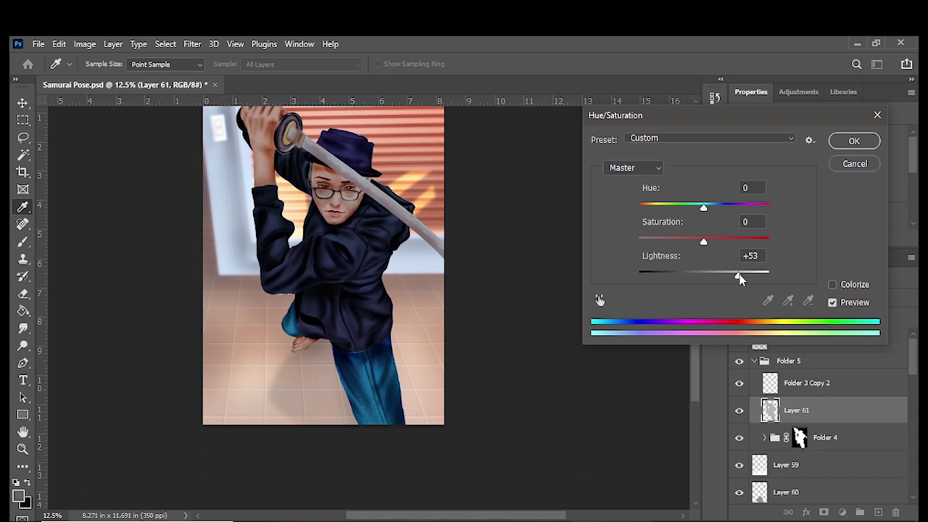
click(846, 144)
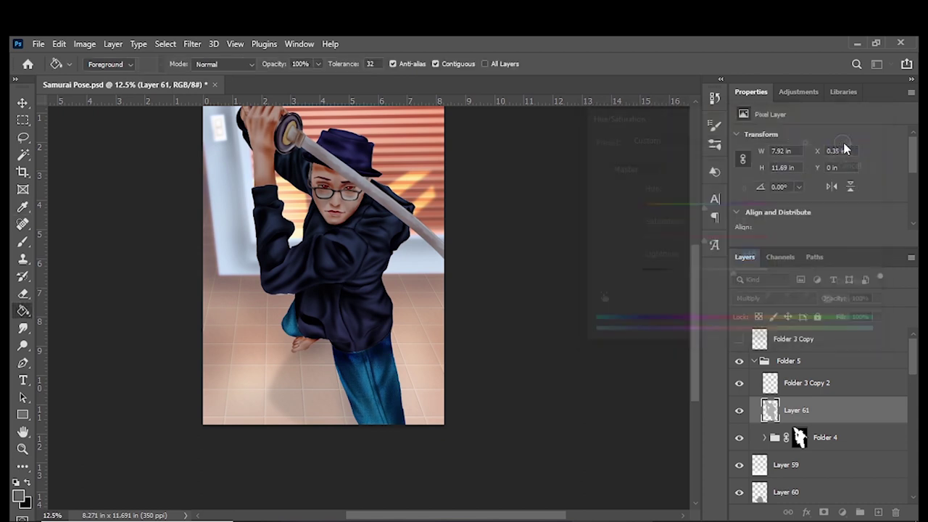
ctrl+click(772, 411)
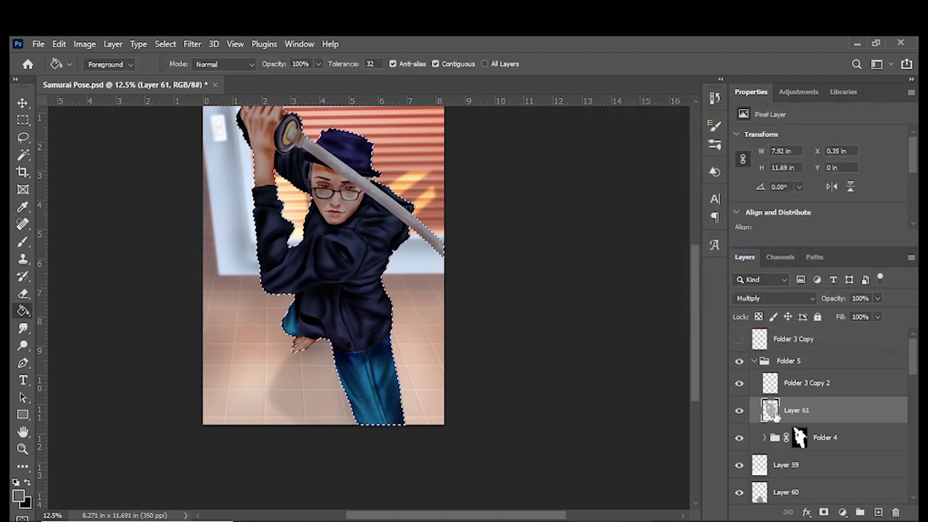
Step: Fill a new Layer 62 with black inside the figure selection, set to Color Dodge, then deselect
click(878, 512)
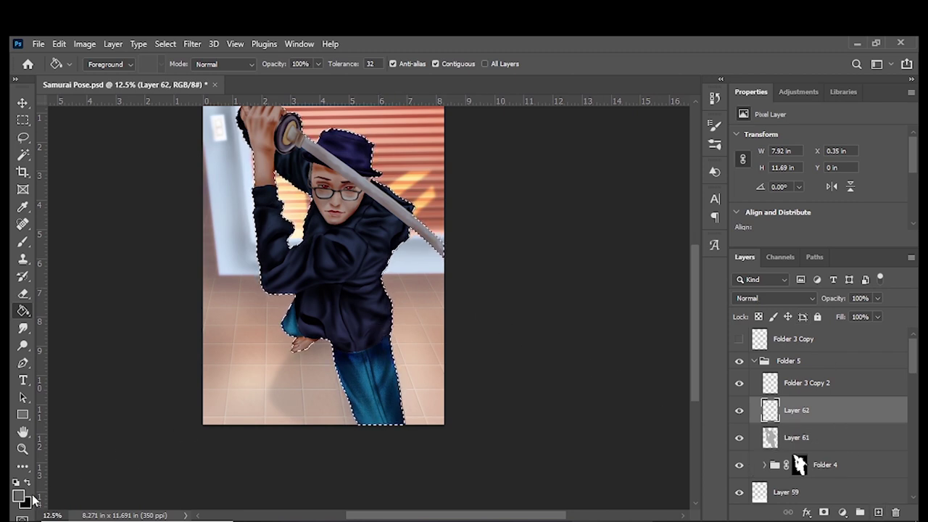
click(396, 312)
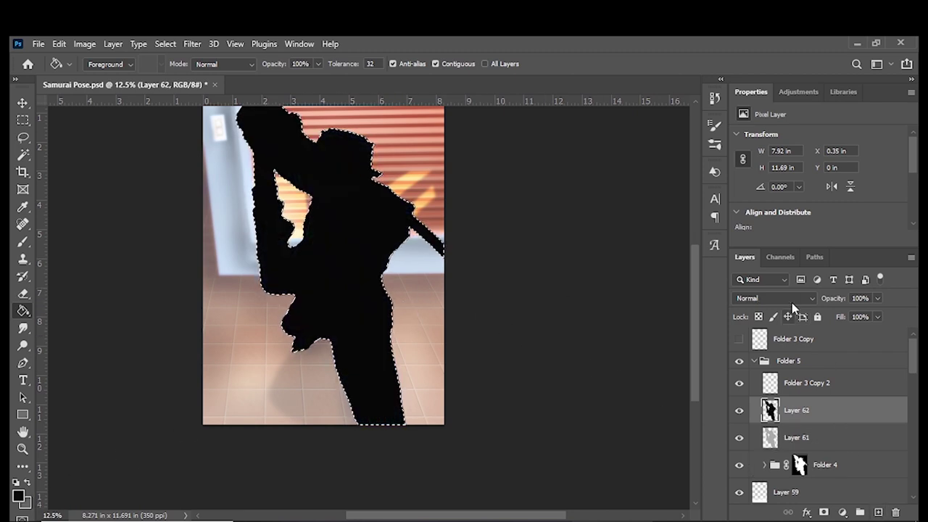
click(775, 298)
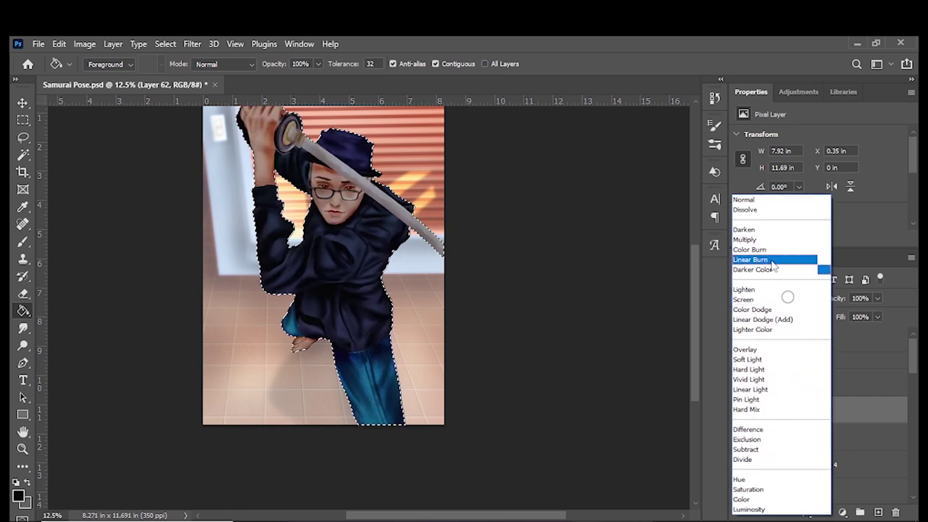
click(759, 311)
key(ctrl+d)
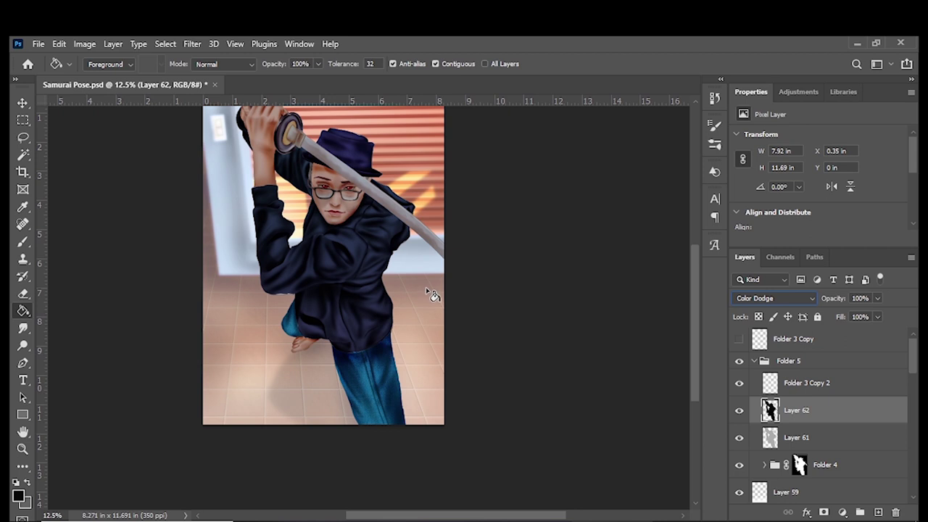
click(23, 242)
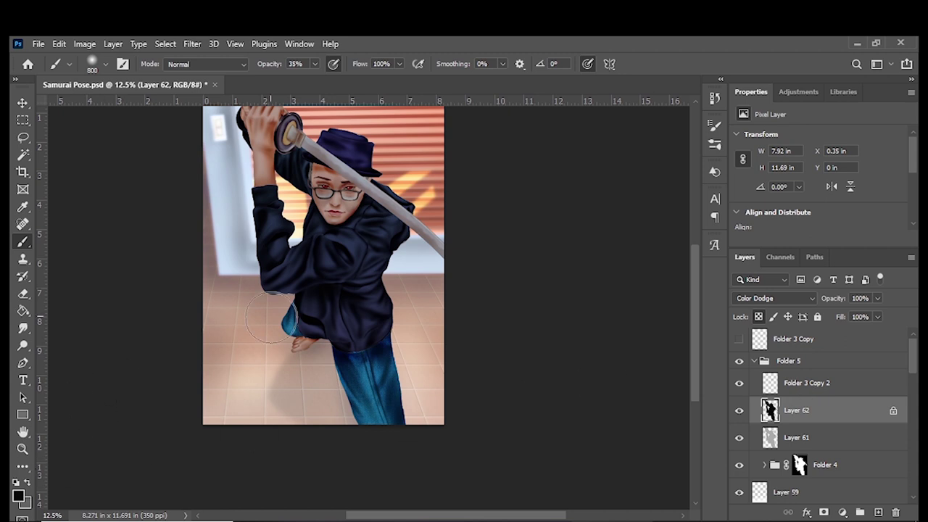
Step: Set the foreground colour to white
key(x)
click(18, 496)
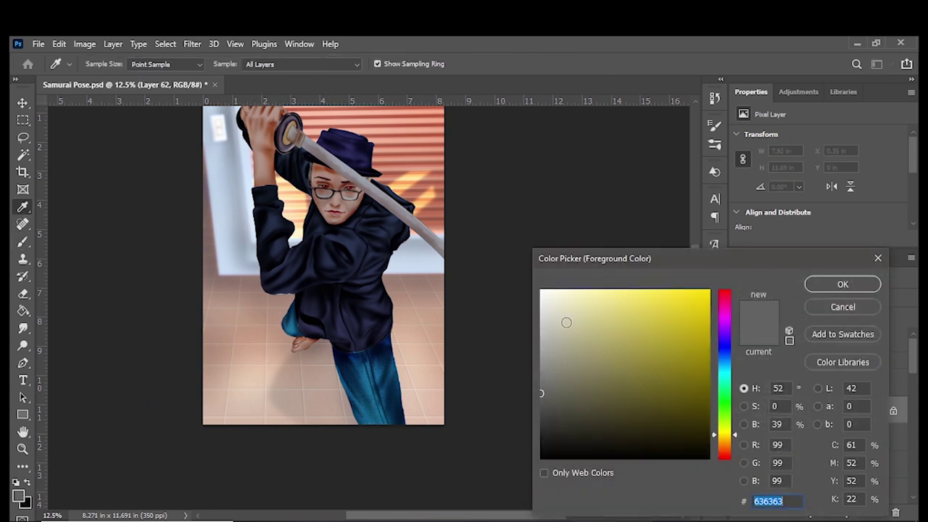
drag(564, 325, 526, 270)
click(820, 290)
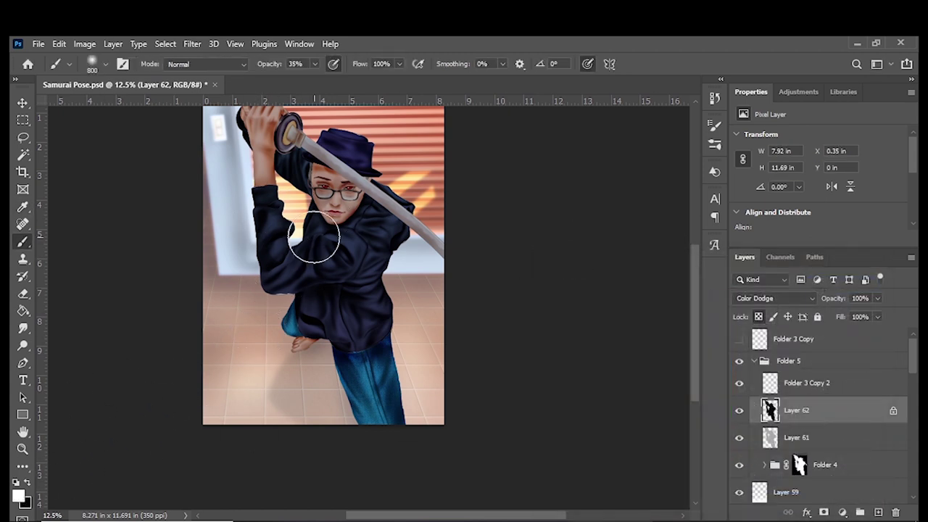
Step: Pick the soft round brush at size 400 and dodge the sword hand's knuckles
right_click(269, 279)
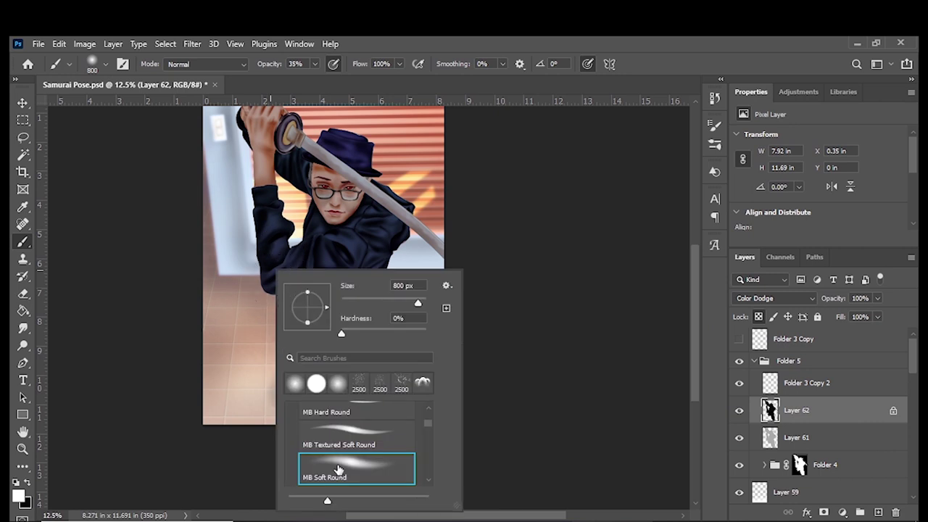
click(295, 384)
key(Escape)
key(bracketleft)
key(bracketleft)
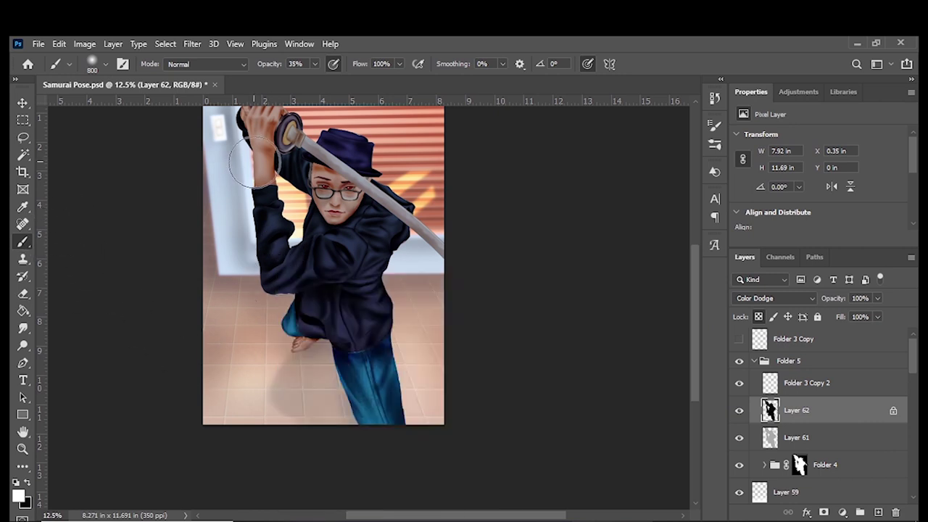
key(bracketleft)
scroll(254, 137, up, 2)
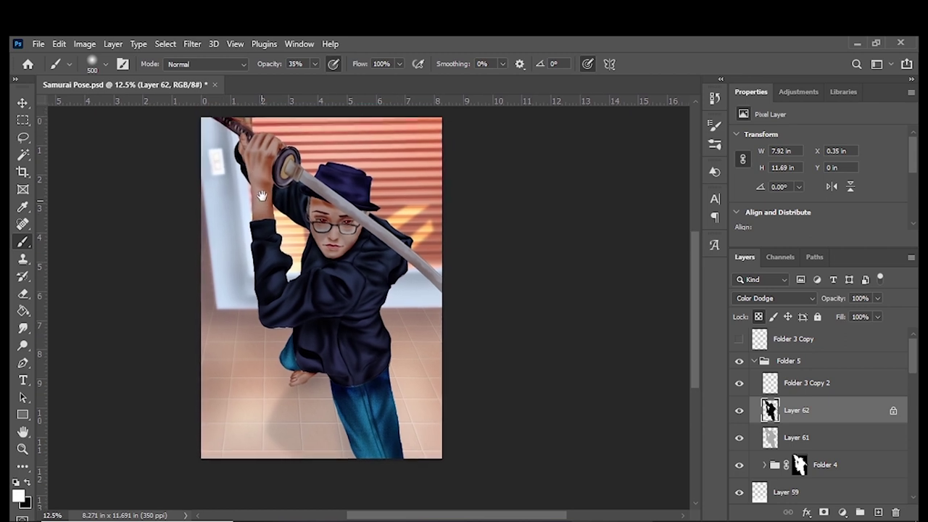
key(bracketleft)
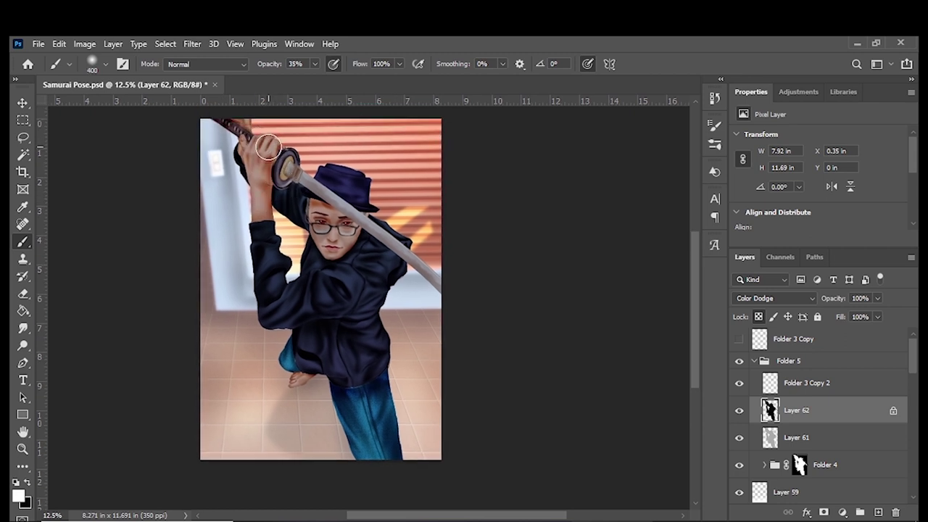
drag(258, 142, 254, 141)
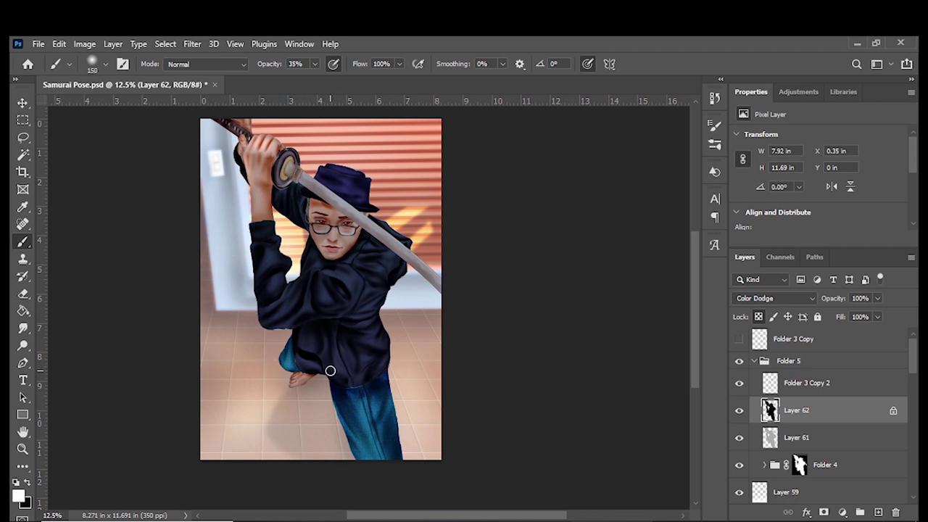
drag(311, 293, 362, 317)
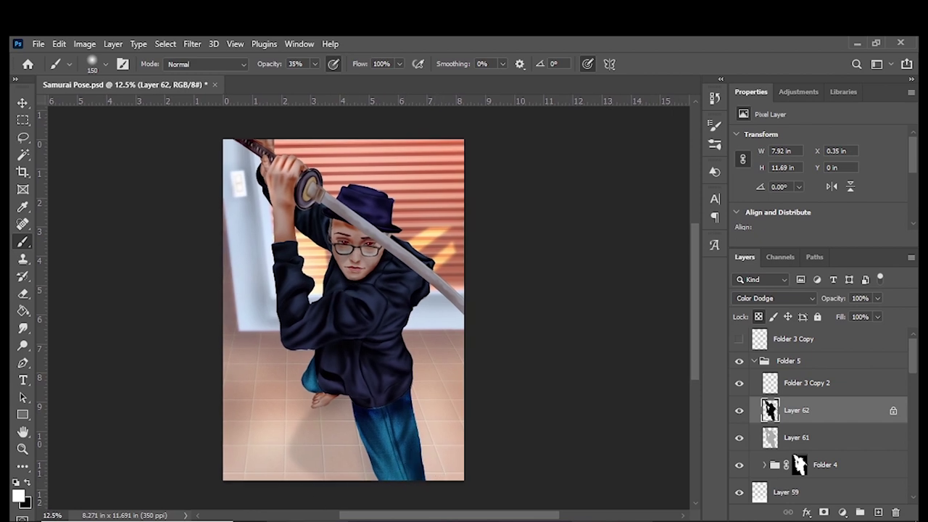
Step: Drag samurai man.jpg from the referencees folder into Photoshop to open it
click(264, 471)
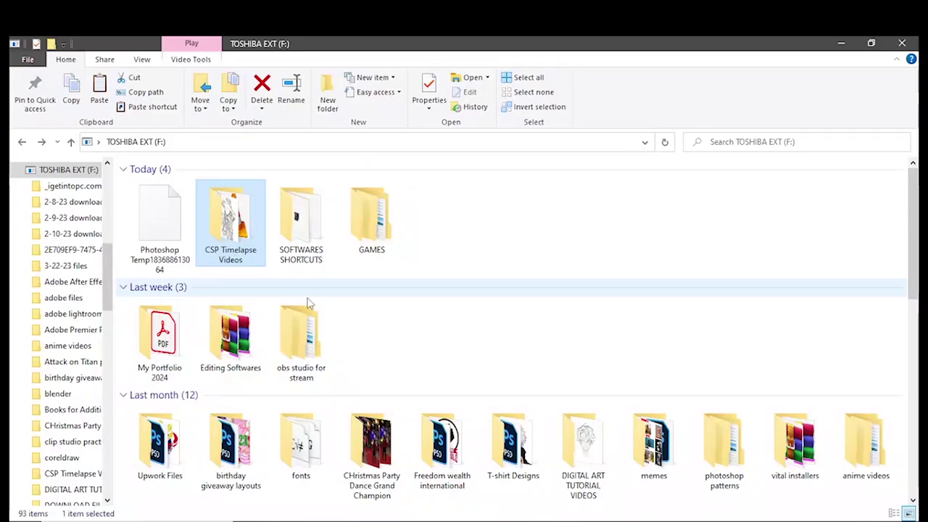
double_click(301, 221)
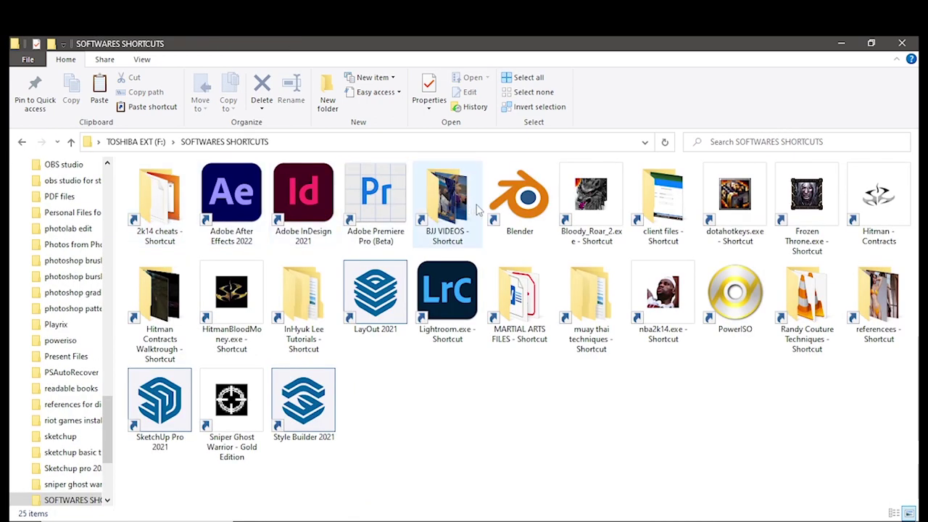
double_click(869, 316)
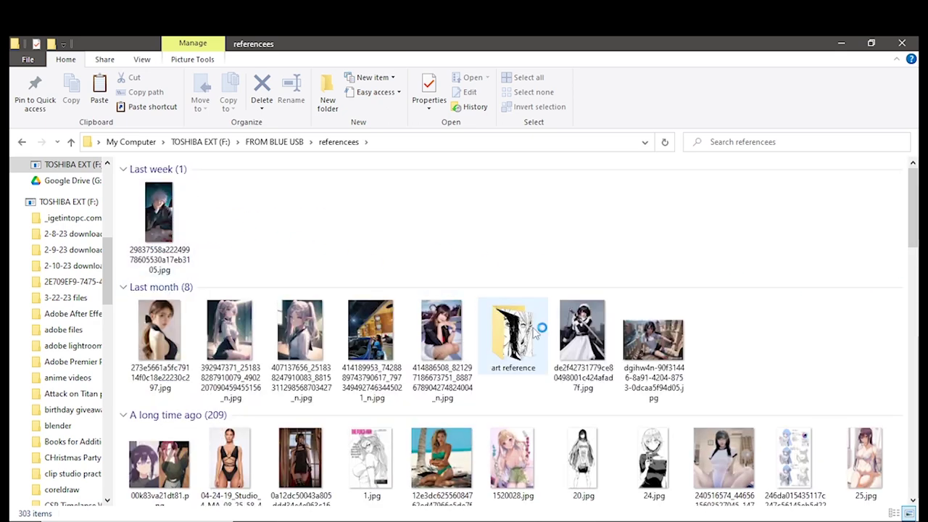
scroll(877, 305, down, 1)
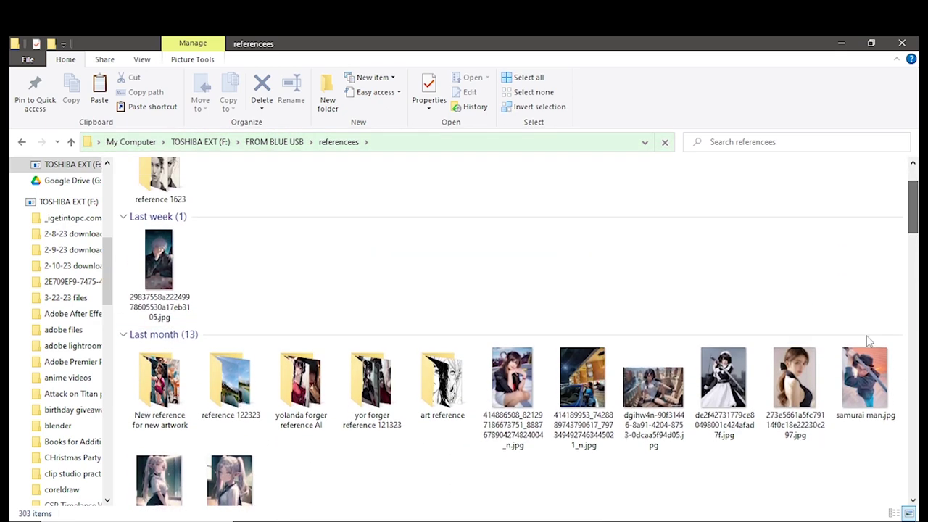
click(867, 395)
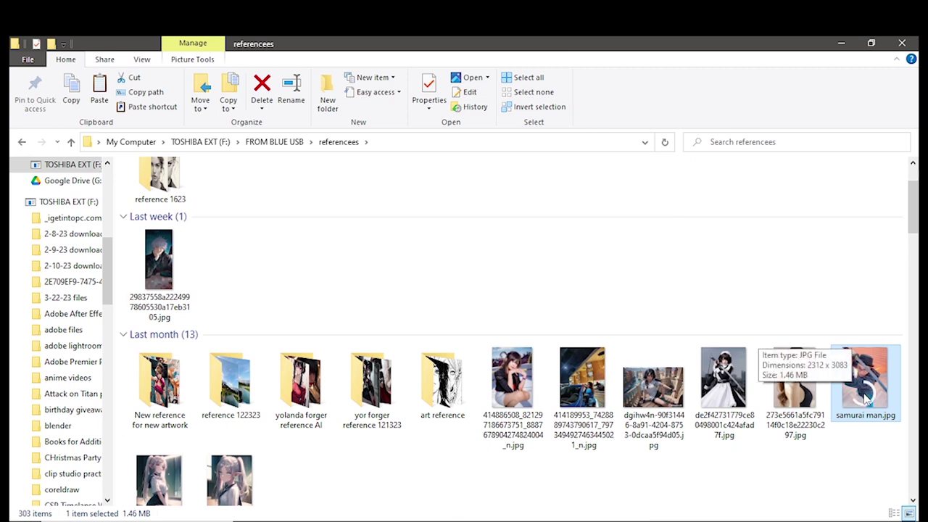
drag(868, 398, 620, 497)
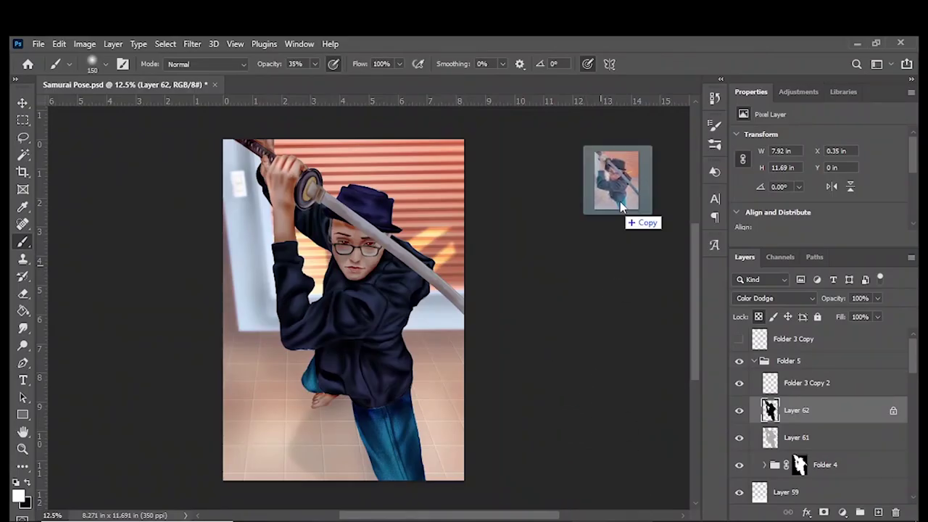
drag(620, 496, 666, 66)
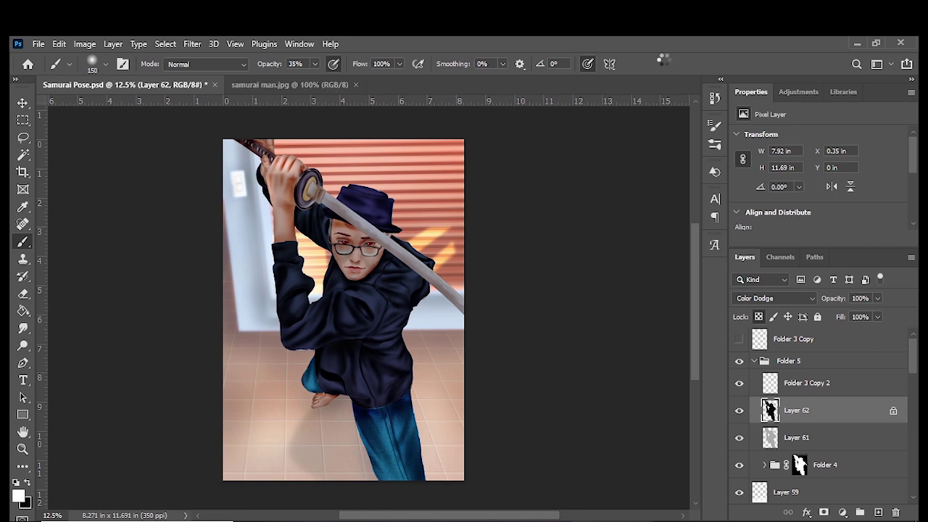
Step: Float the samurai man.jpg reference in its own window beside the painting
mouse_move(277, 99)
mouse_down()
mouse_move(703, 145)
mouse_move(696, 149)
mouse_up()
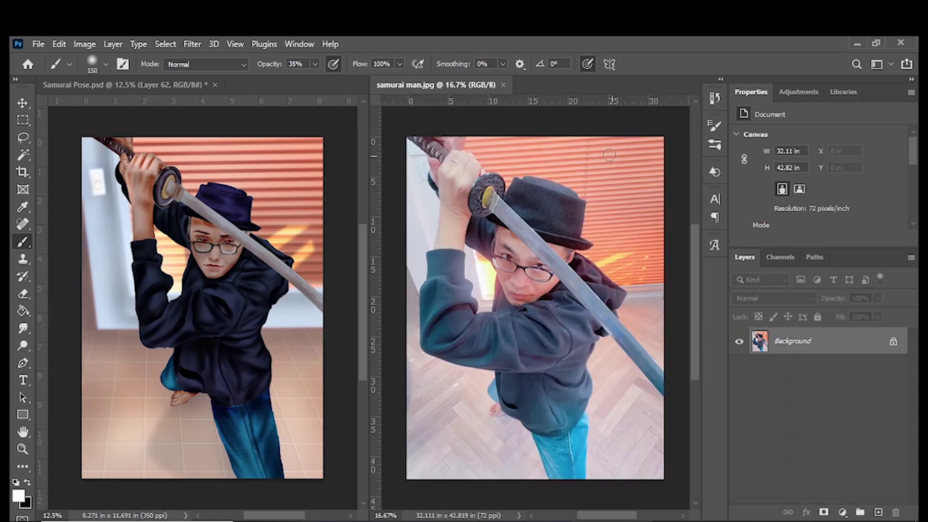
click(186, 312)
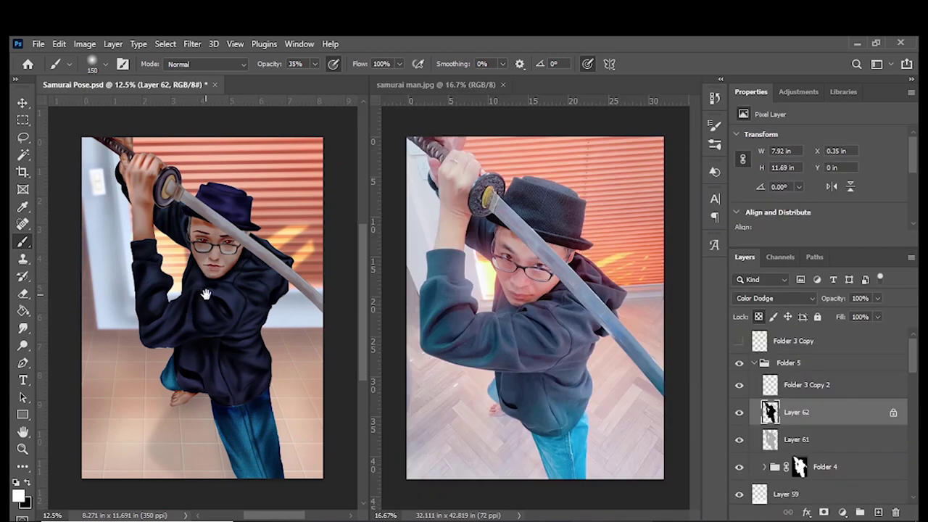
drag(229, 301, 223, 283)
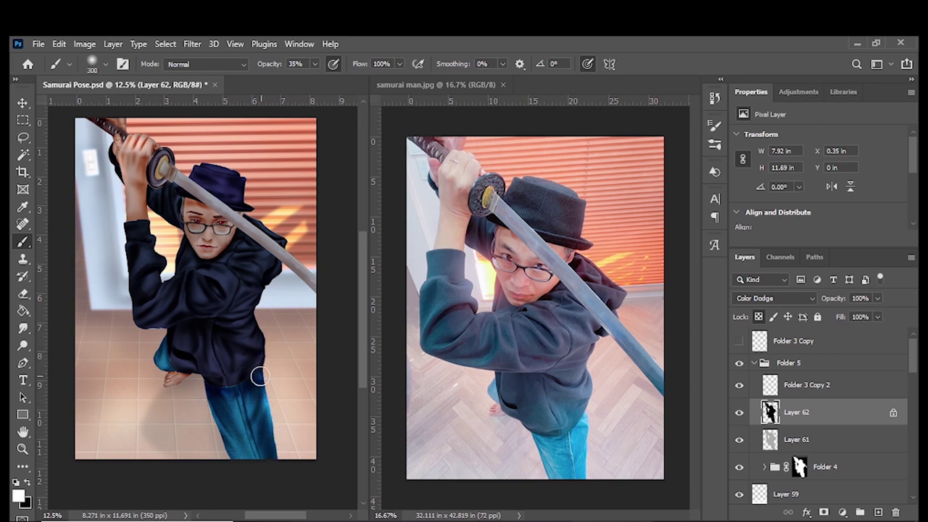
Step: Dodge highlights onto the jeans and the area left of the glasses
drag(256, 379, 271, 455)
key(bracketright)
key(bracketright)
key(bracketright)
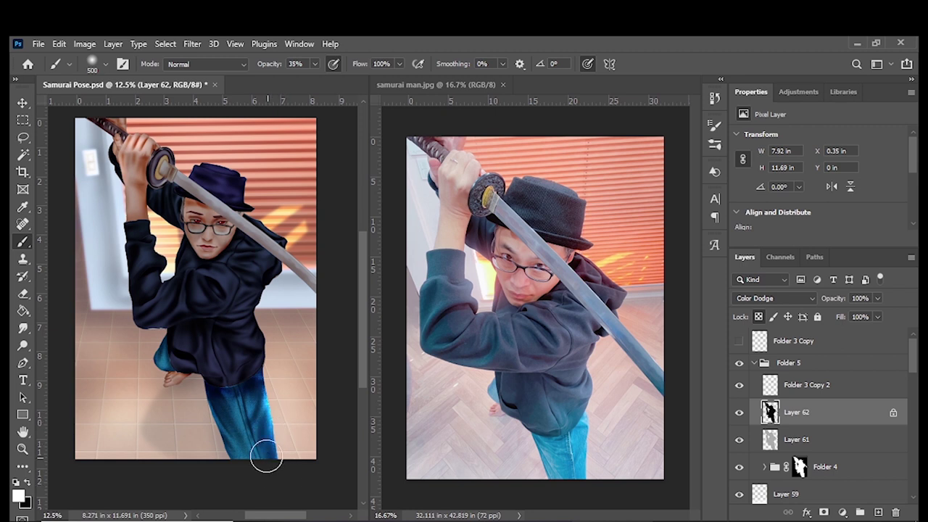
key(bracketright)
key(bracketright)
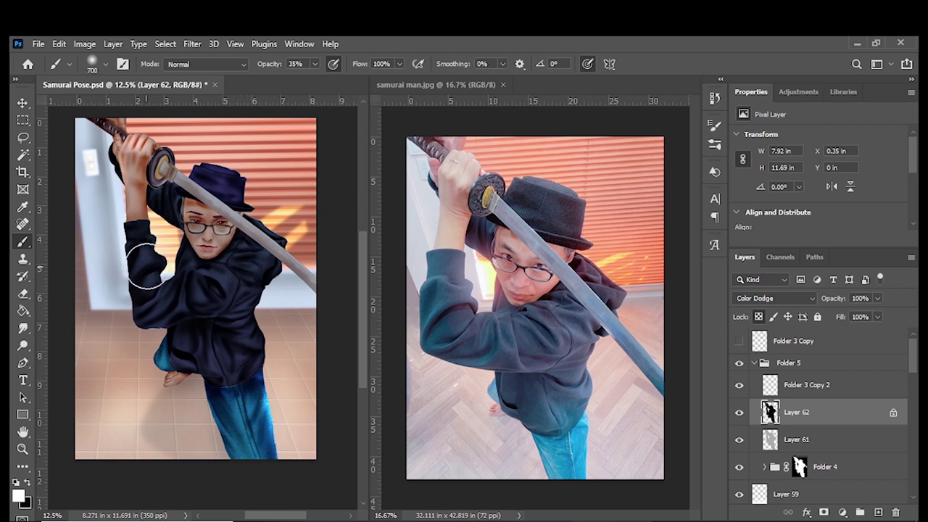
key(bracketleft)
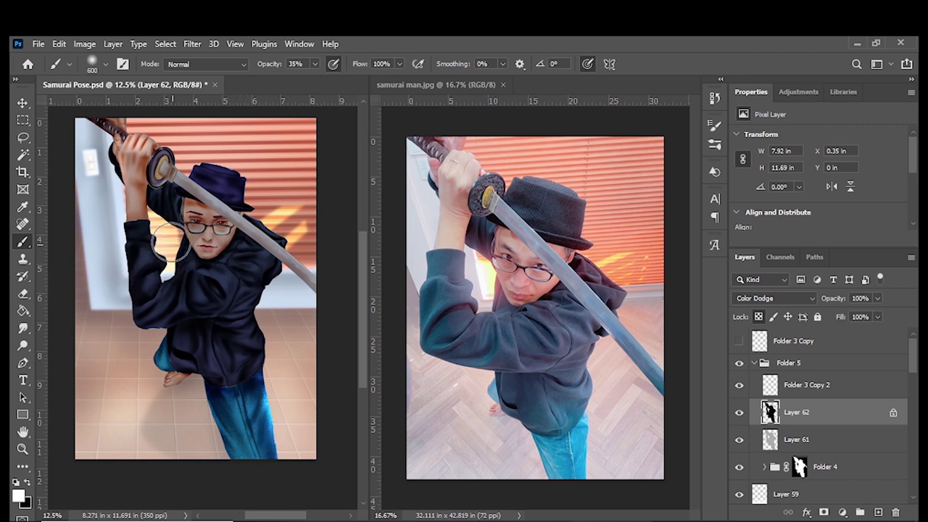
key(bracketleft)
key(bracketleft)
key(bracketleft)
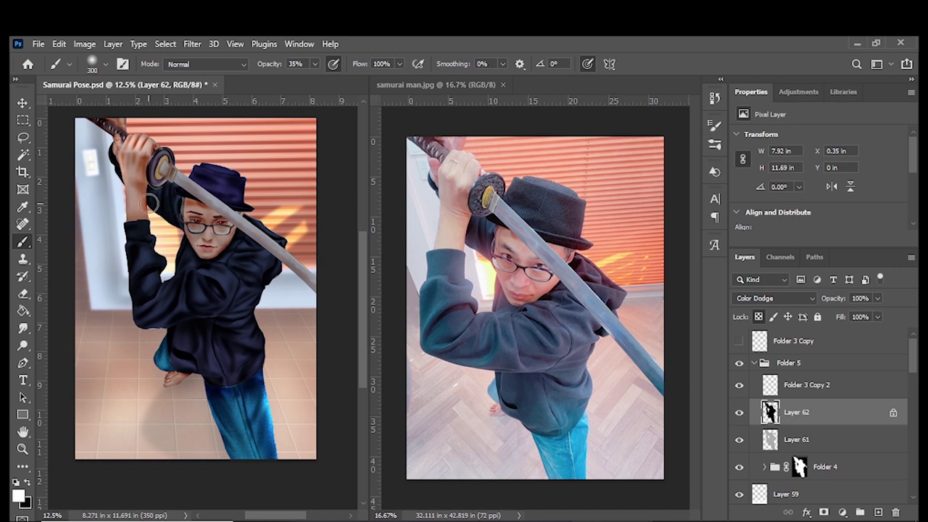
drag(144, 207, 165, 216)
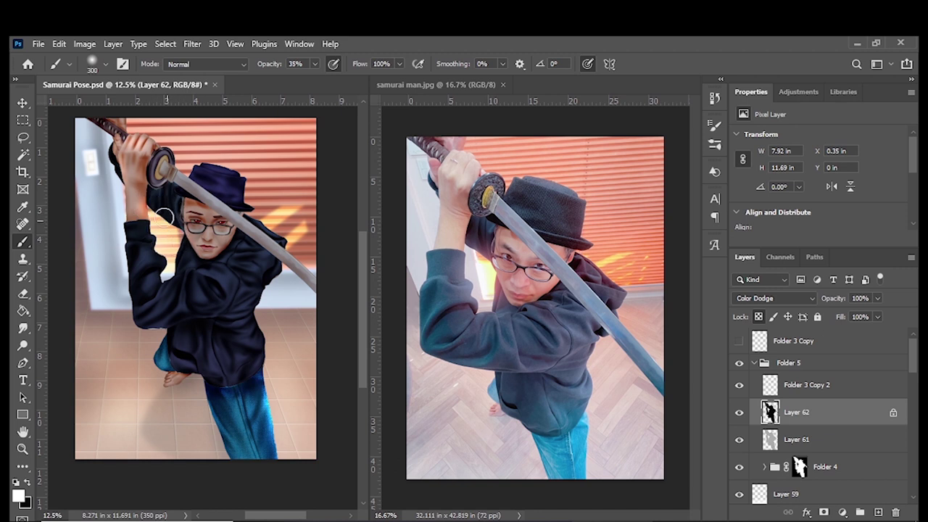
Step: At 78% brush opacity, dodge an orange glow onto the raised arm and lighten the jeans
click(314, 64)
key(bracketright)
key(bracketright)
key(bracketleft)
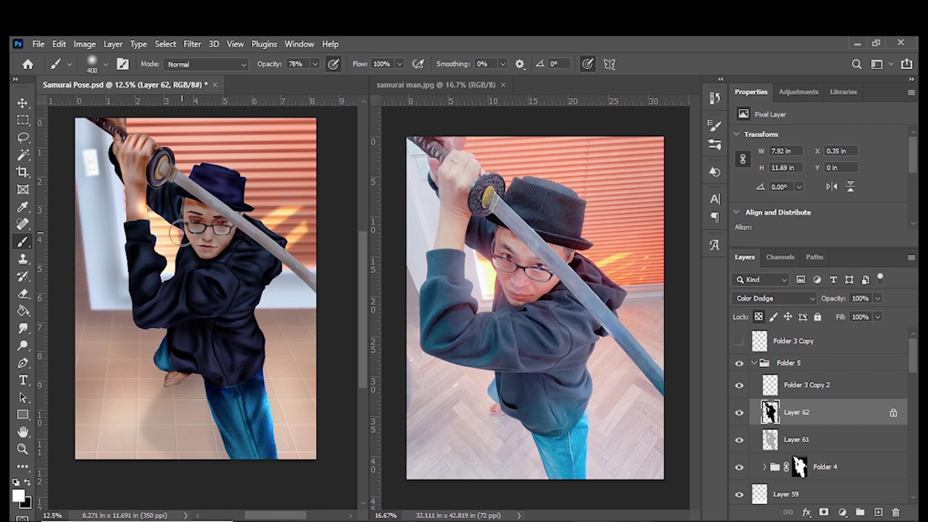
drag(180, 231, 156, 211)
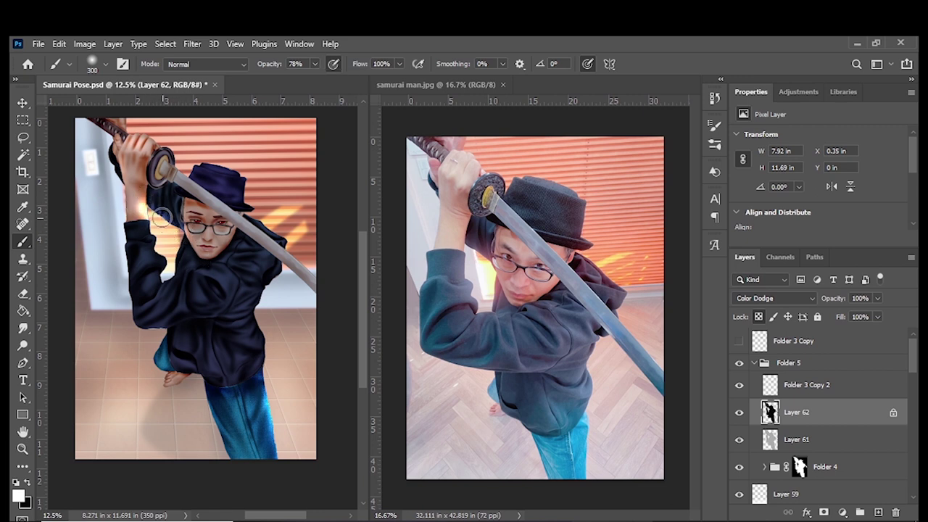
key(x)
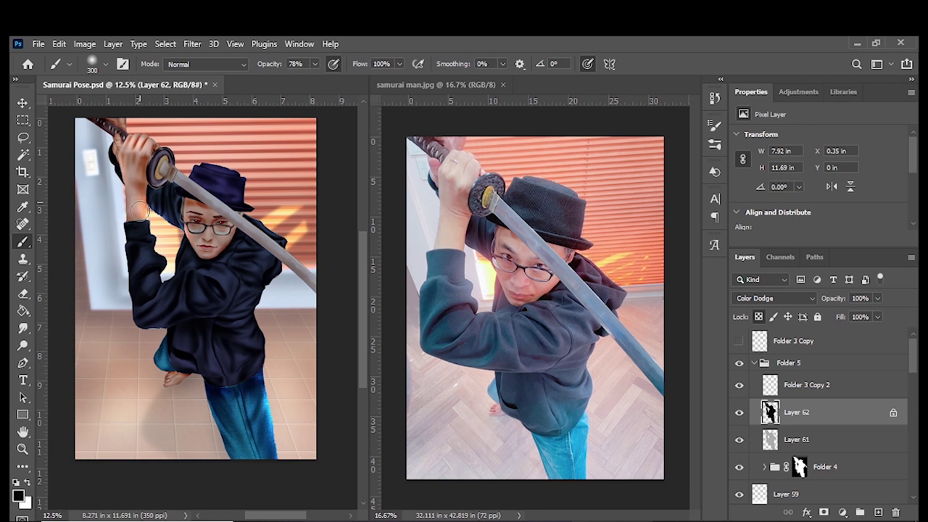
key(x)
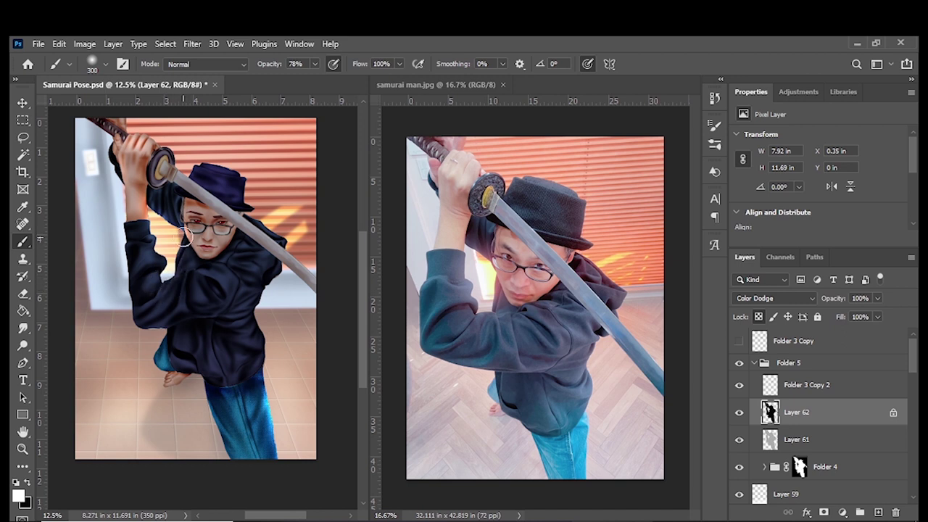
drag(162, 355, 150, 368)
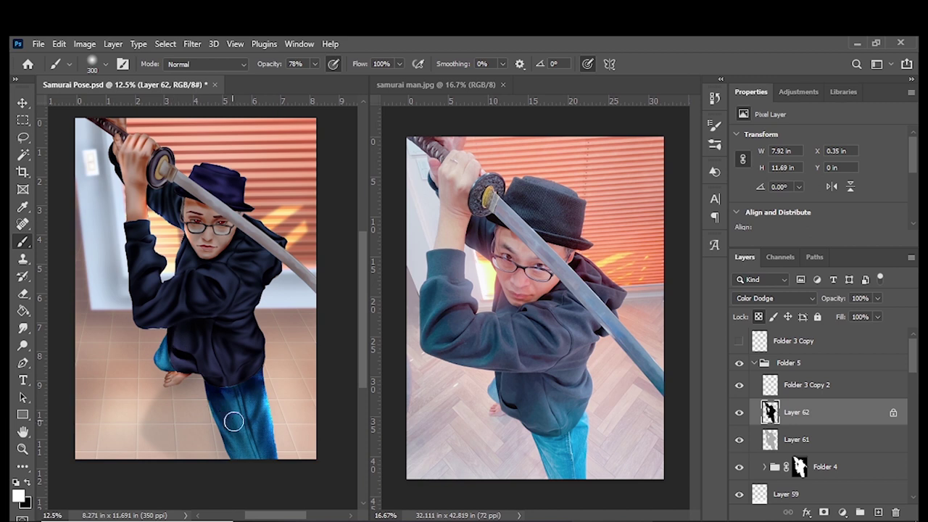
key(bracketright)
key(bracketright)
key(bracketright)
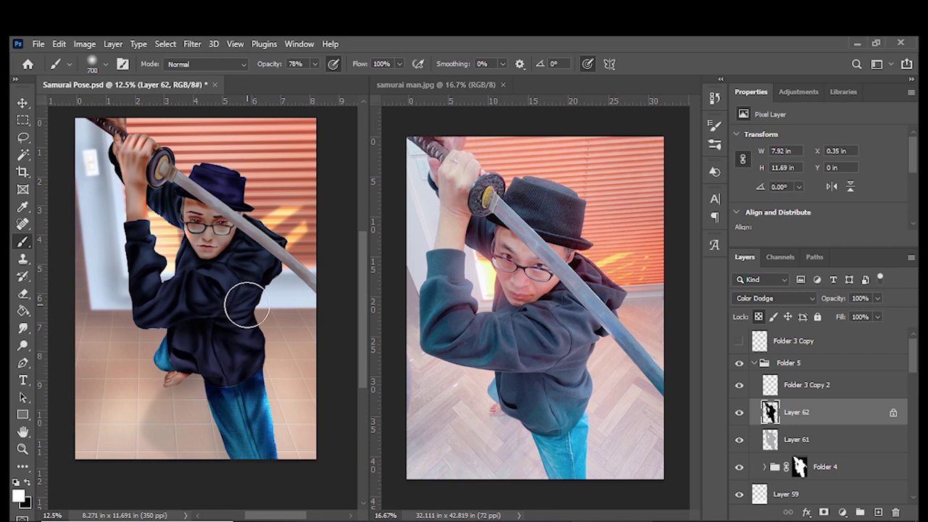
key(bracketleft)
key(bracketleft)
key(bracketleft)
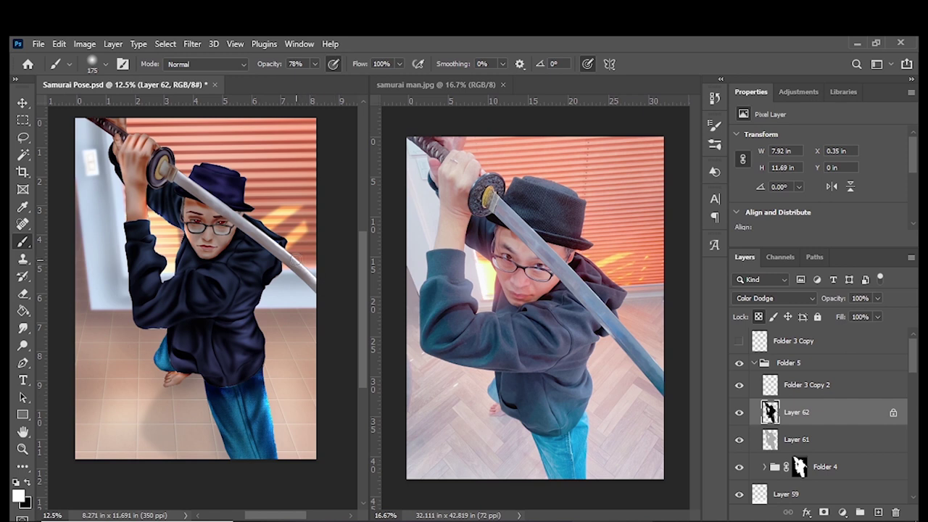
Step: Enlarge the brush and paint dodge highlights over the samurai's face
mouse_move(120, 133)
mouse_down()
mouse_move(187, 215)
mouse_move(229, 239)
mouse_up()
key(bracketright)
key(bracketright)
key(bracketright)
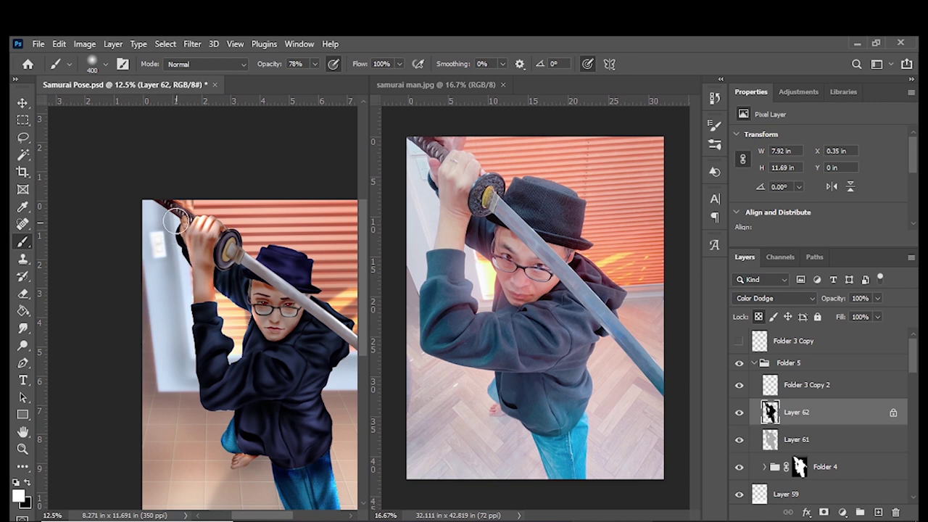
key(bracketright)
key(bracketright)
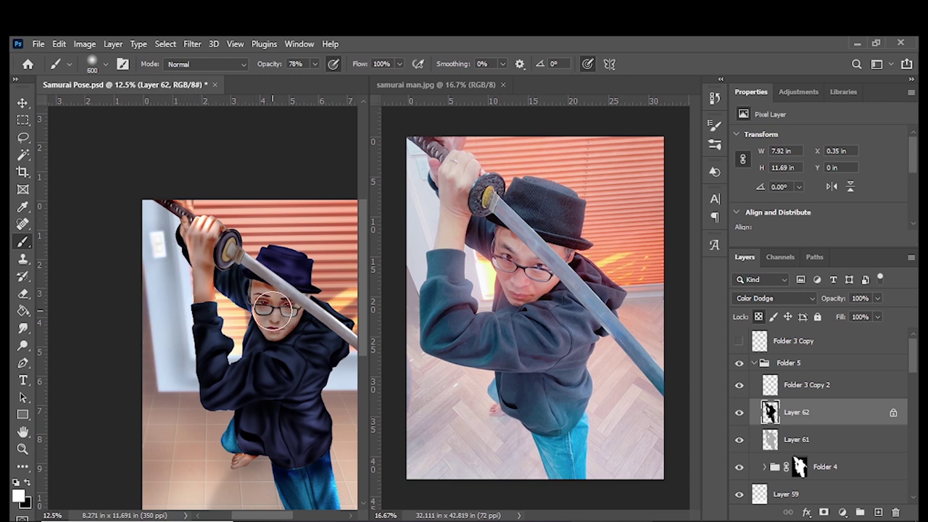
drag(273, 309, 272, 326)
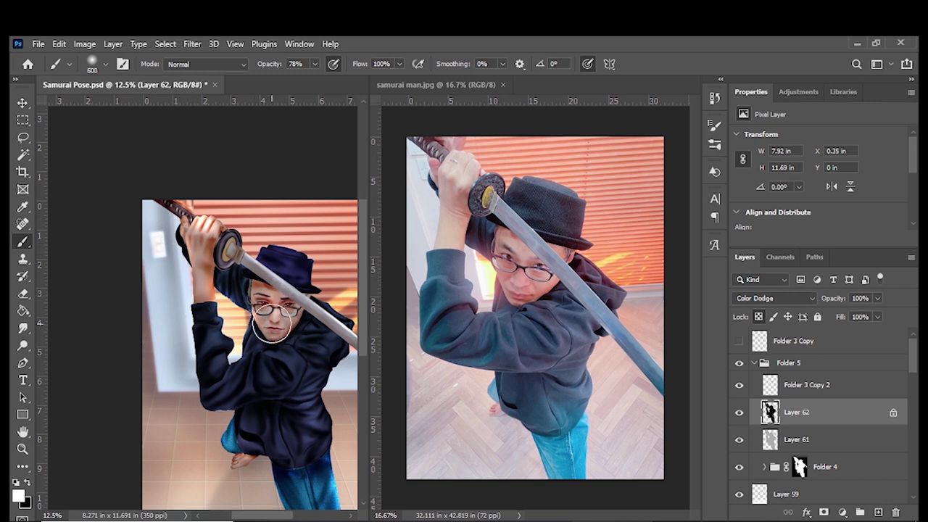
key(bracketleft)
key(bracketleft)
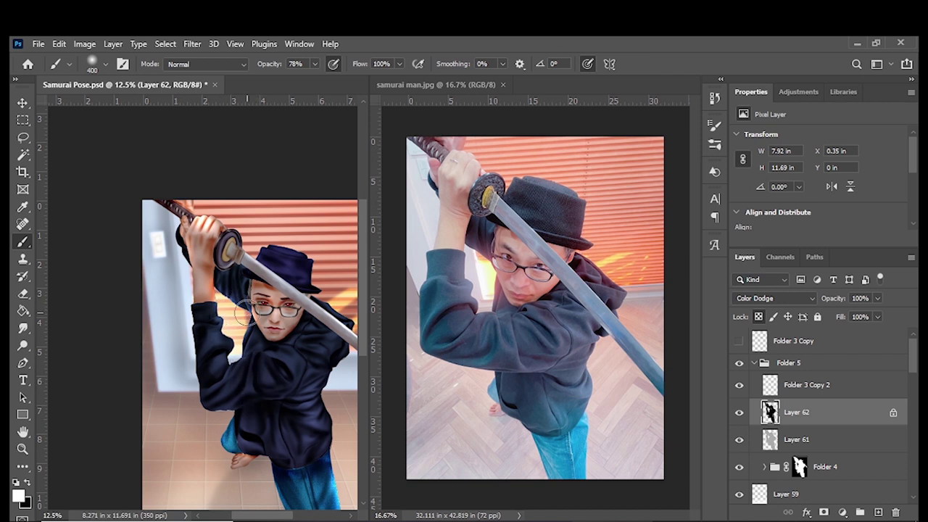
key(bracketright)
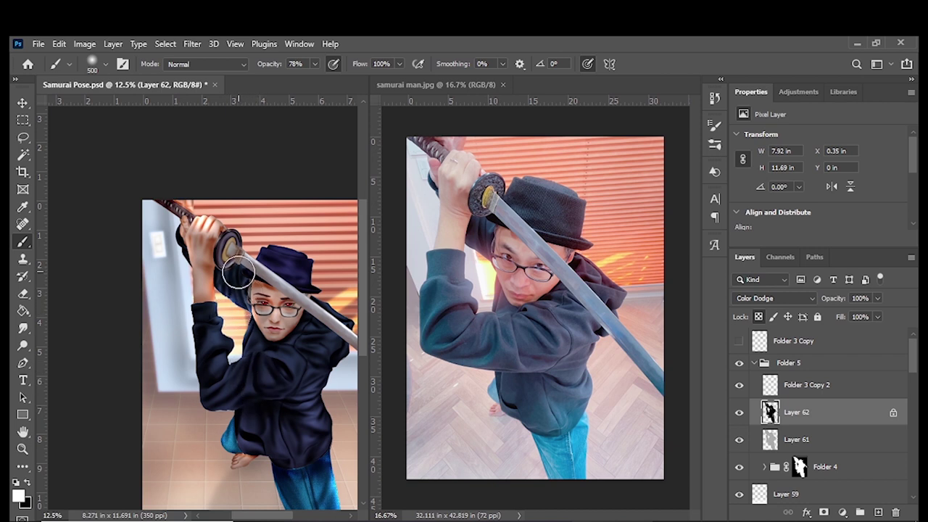
key(bracketleft)
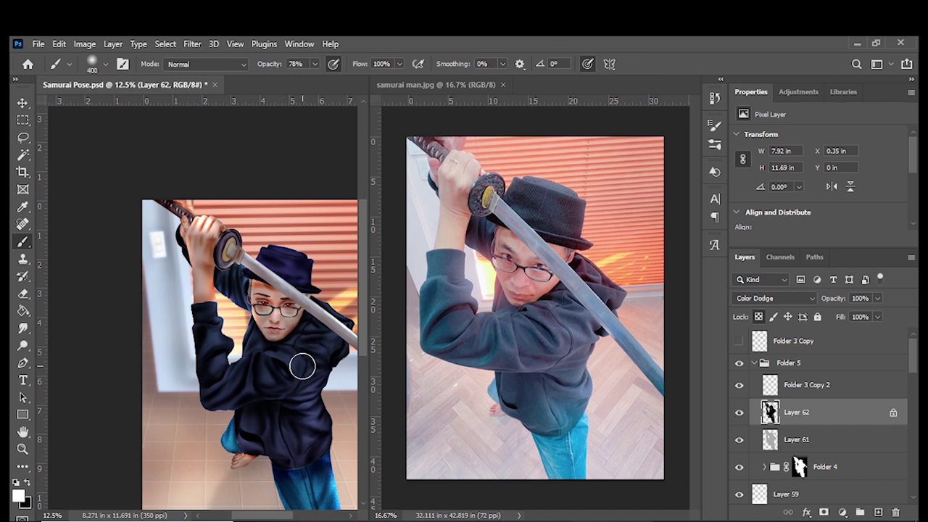
key(bracketright)
key(bracketleft)
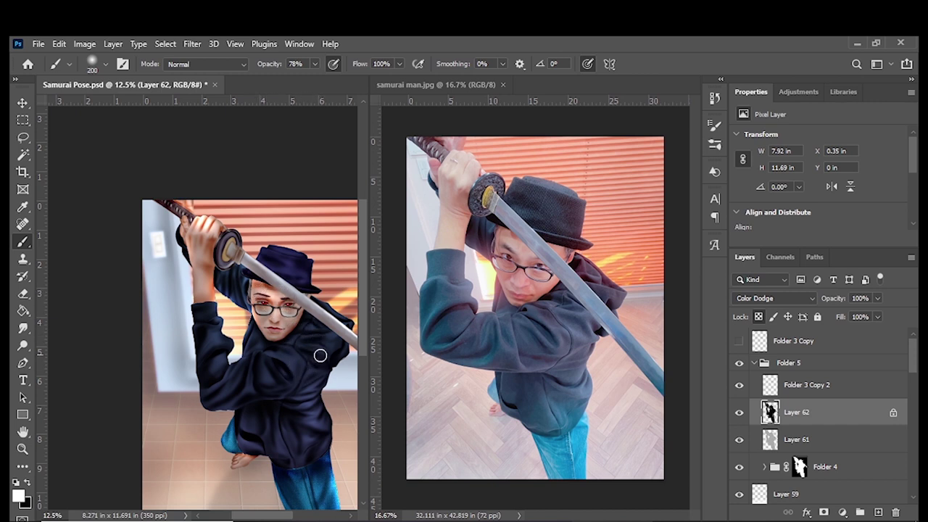
drag(265, 321, 245, 294)
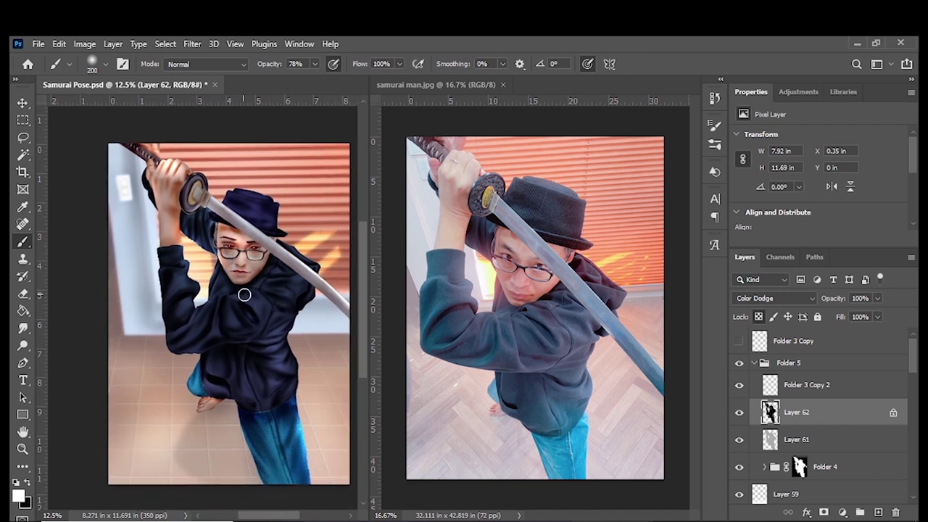
Step: Resize the dodge brush with [ and ] while highlighting the hoodie folds and raised hand
key(bracketleft)
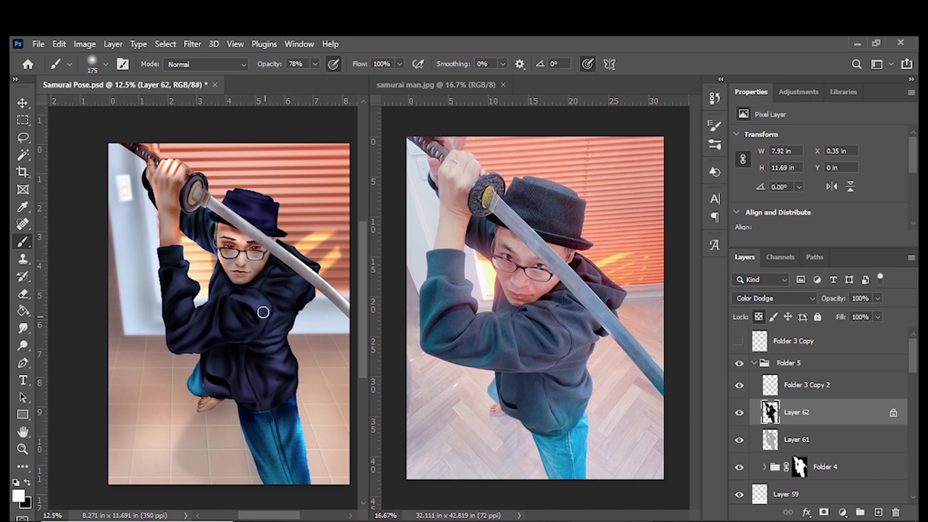
key(bracketright)
key(bracketright)
key(bracketright)
key(bracketright)
key(bracketright)
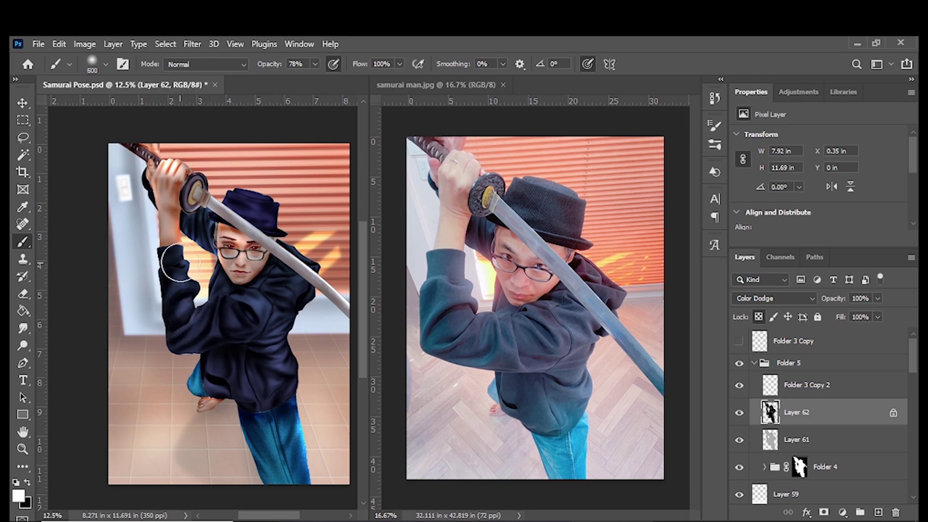
key(bracketleft)
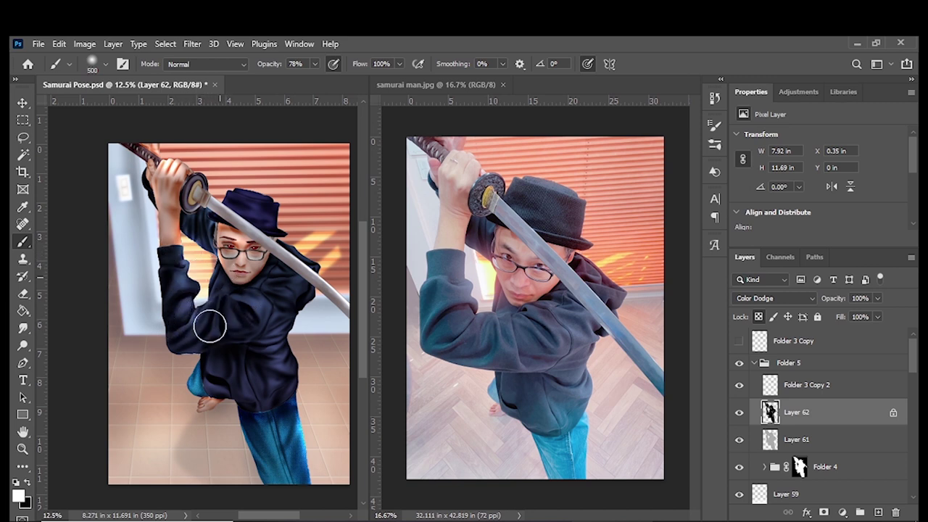
key(bracketright)
key(bracketright)
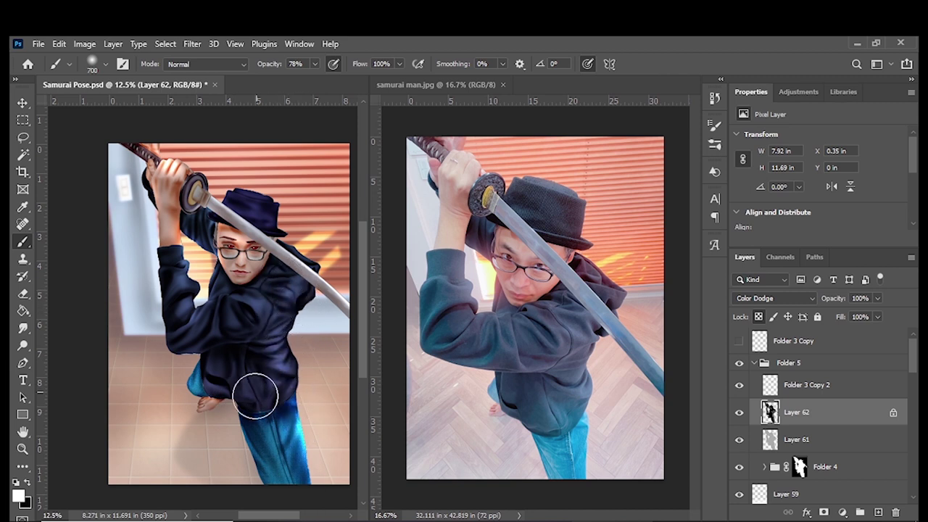
key(bracketleft)
key(bracketleft)
key(bracketleft)
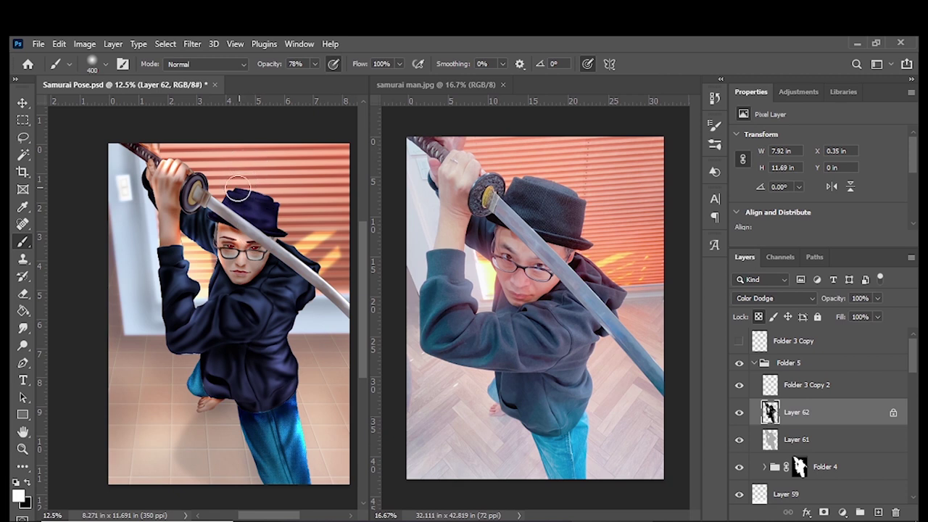
key(bracketright)
key(bracketright)
key(bracketright)
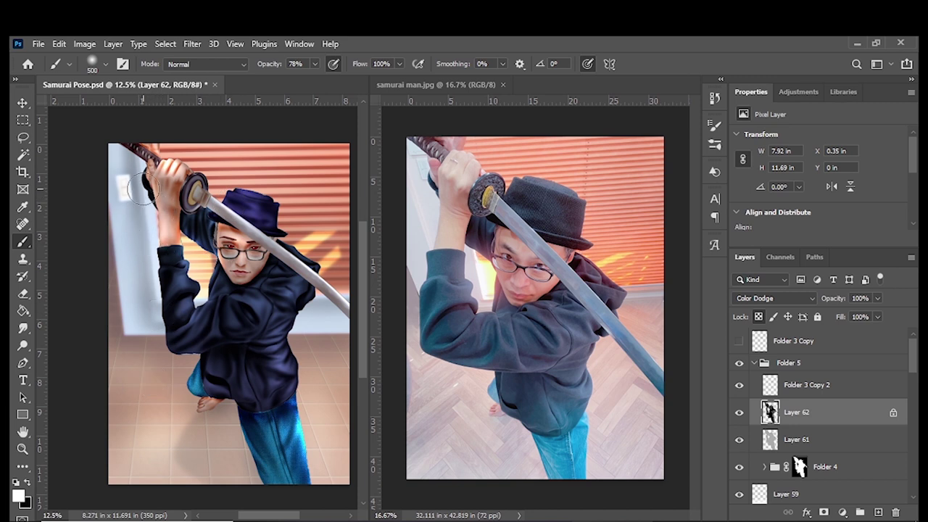
Step: Paint color-dodge highlights on the raised hand, alternating white and black to refine them
drag(172, 183, 156, 185)
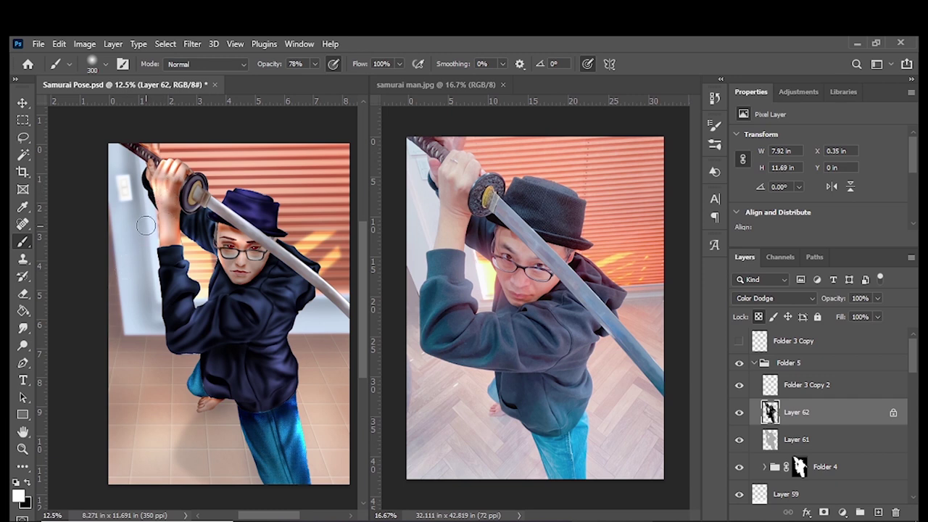
key(bracketright)
key(bracketright)
key(bracketright)
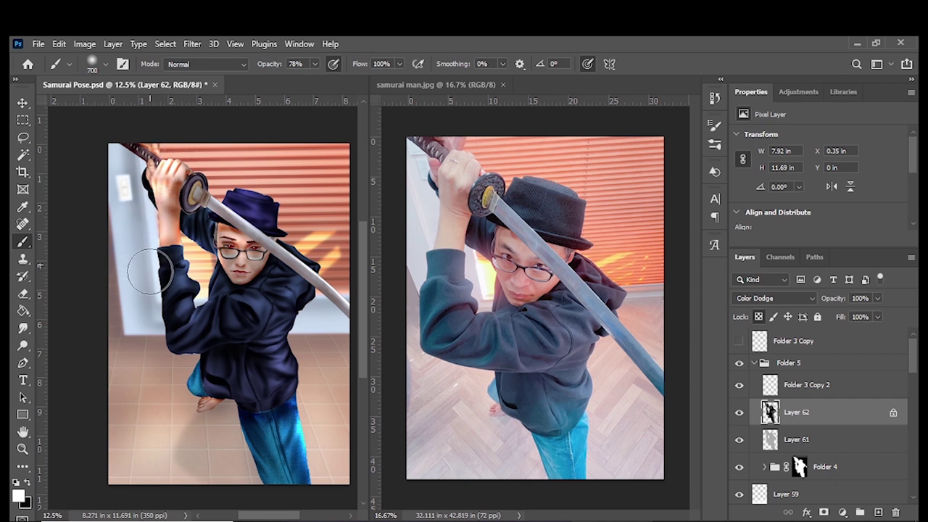
key(x)
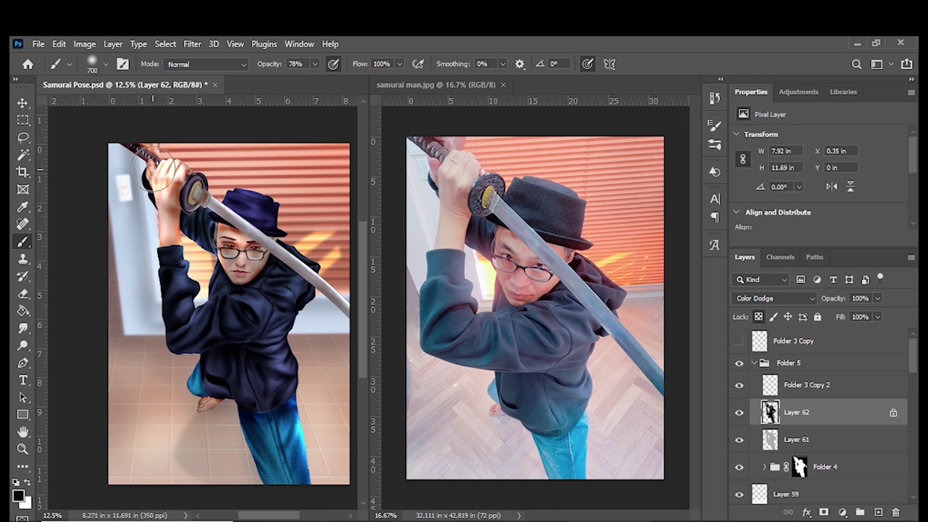
drag(155, 170, 177, 192)
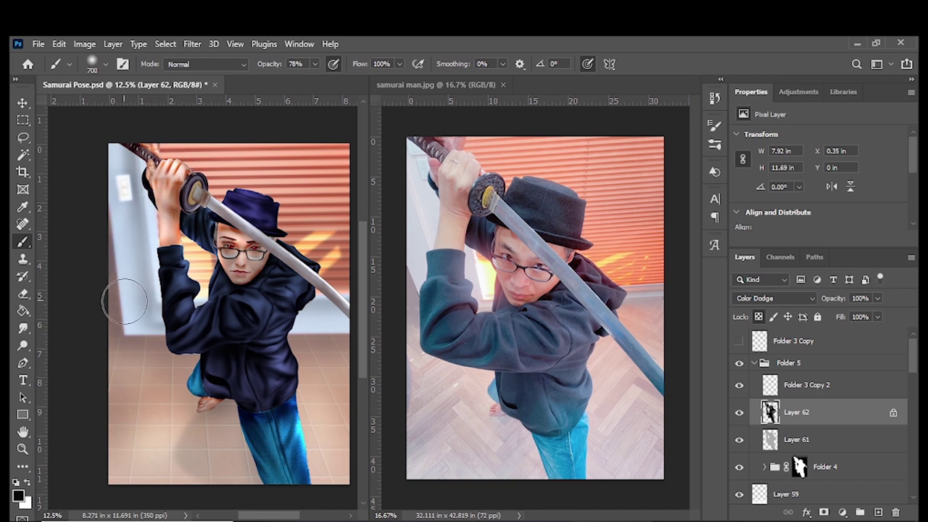
key(x)
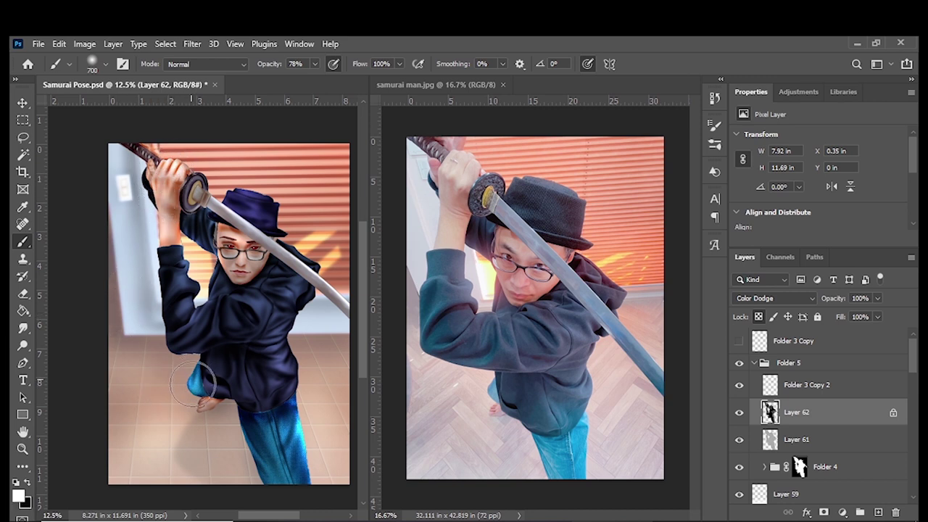
key(x)
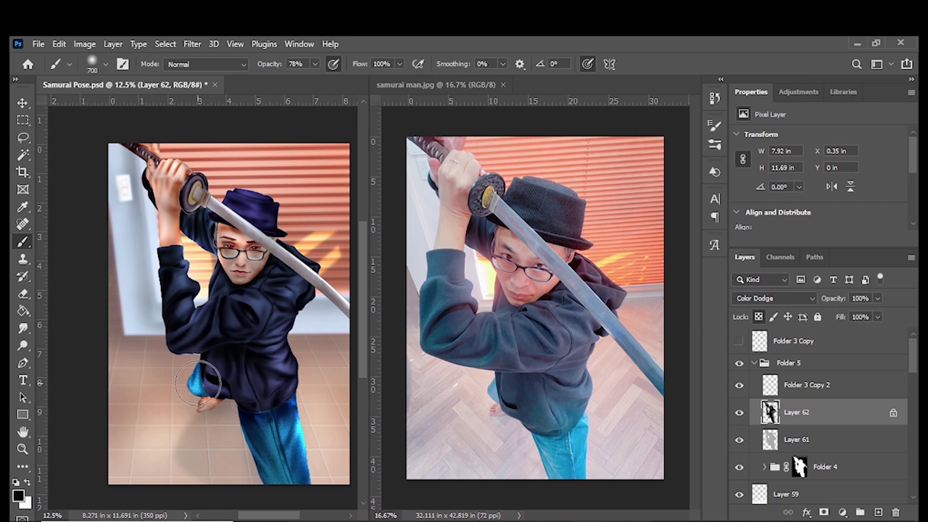
key(x)
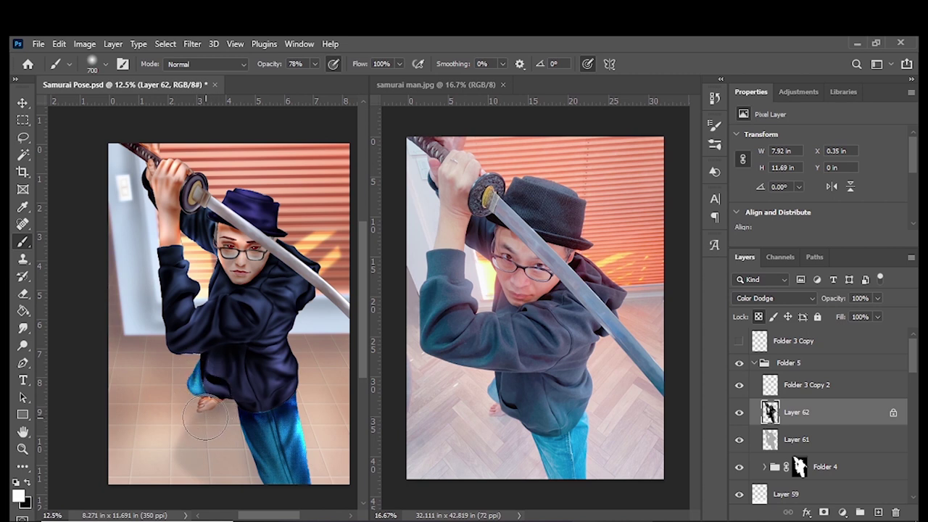
key(x)
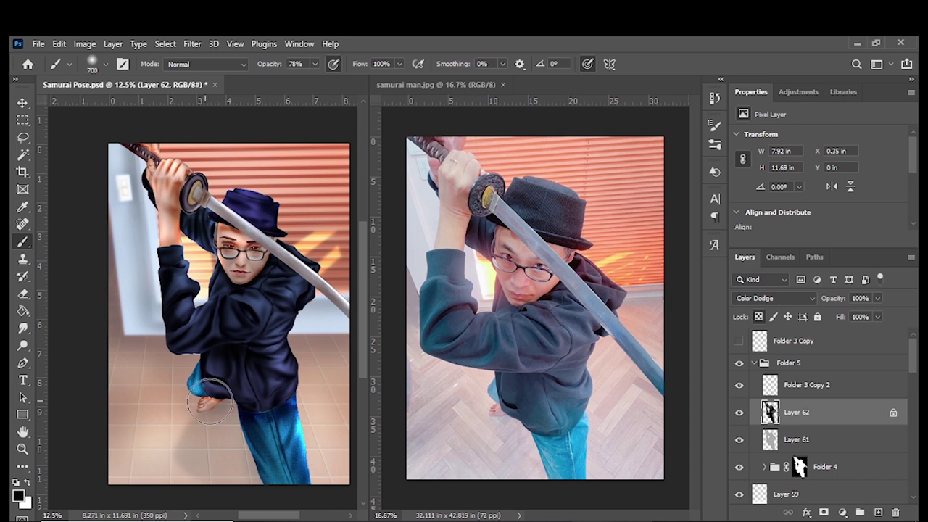
key(x)
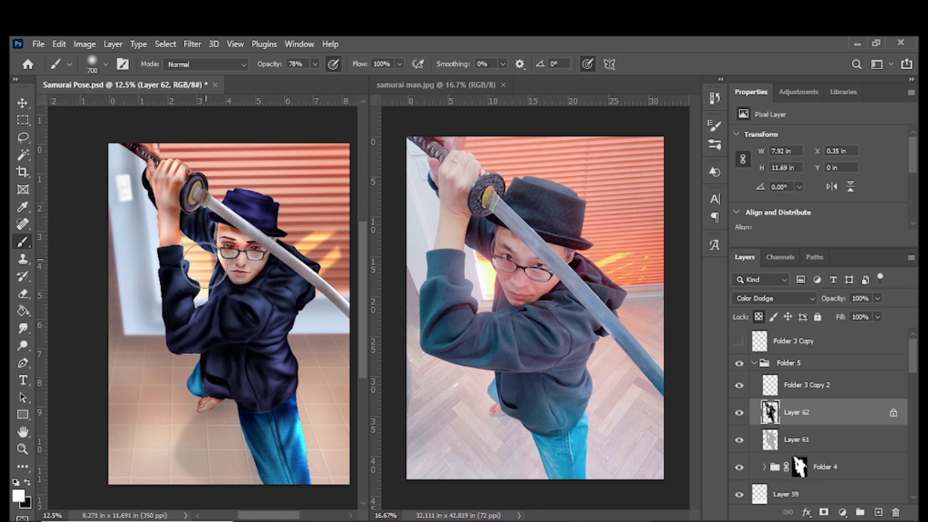
key(x)
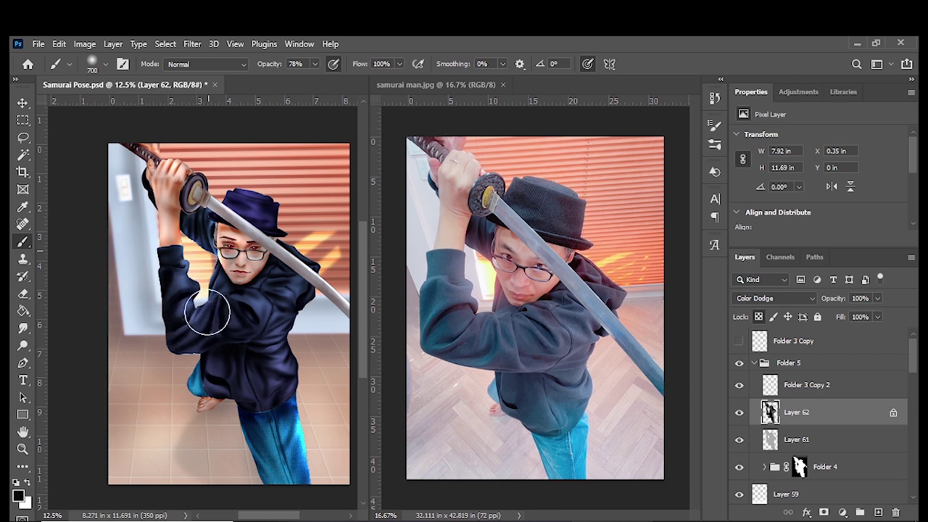
key(x)
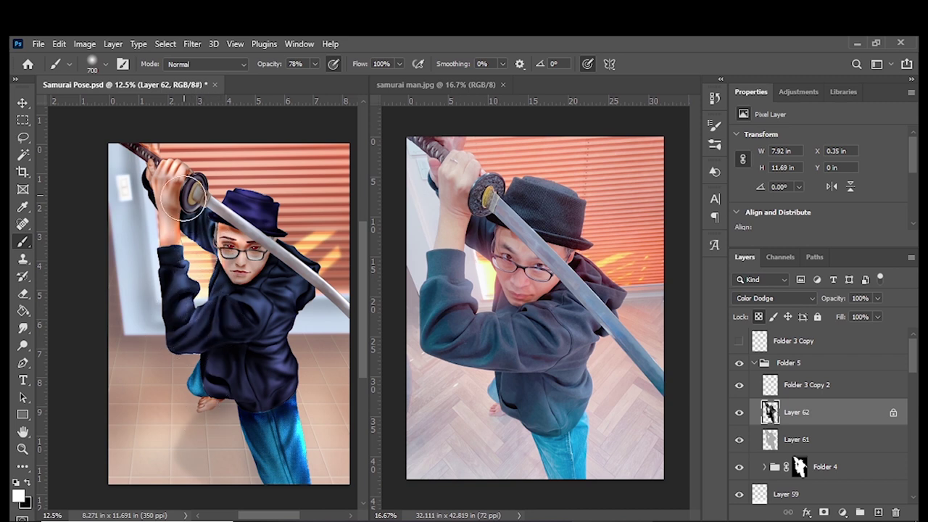
key(x)
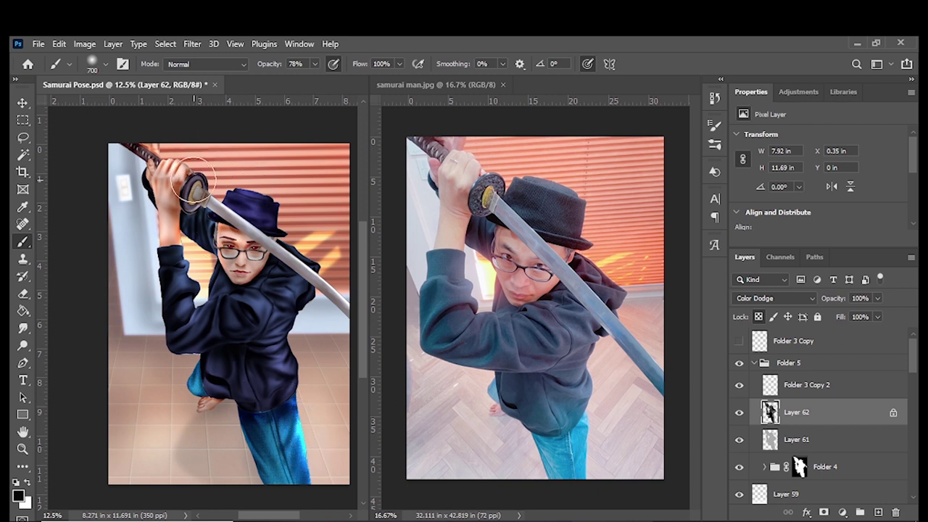
Step: Dodge the sword guard, sword and hoodie in white with smaller and larger brush sizes
key(bracketleft)
key(bracketleft)
key(bracketleft)
key(x)
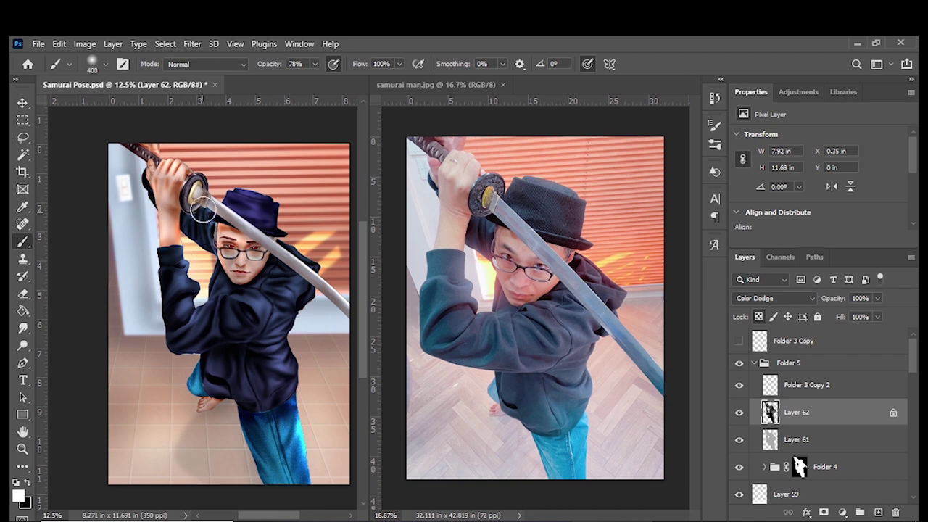
key(bracketleft)
key(bracketleft)
key(bracketright)
key(bracketright)
key(bracketright)
key(bracketright)
key(bracketright)
key(bracketright)
key(bracketright)
key(bracketright)
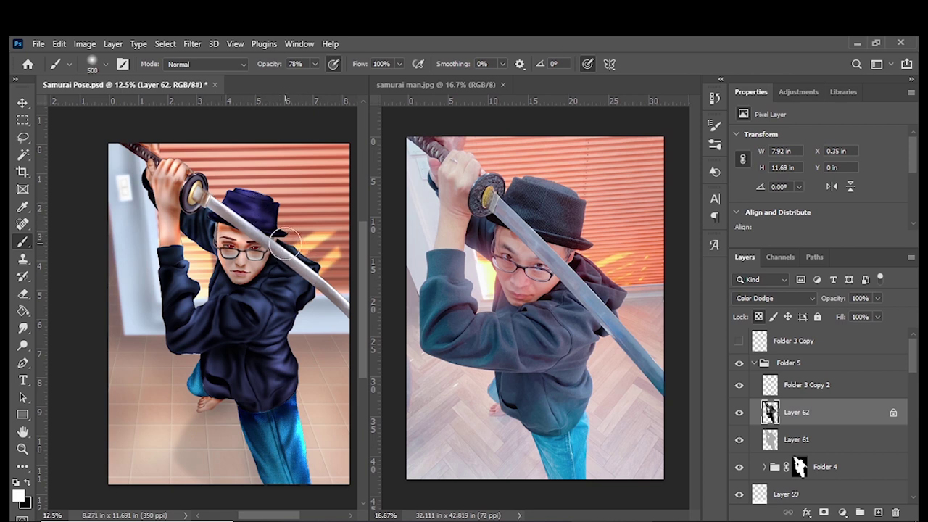
key(bracketright)
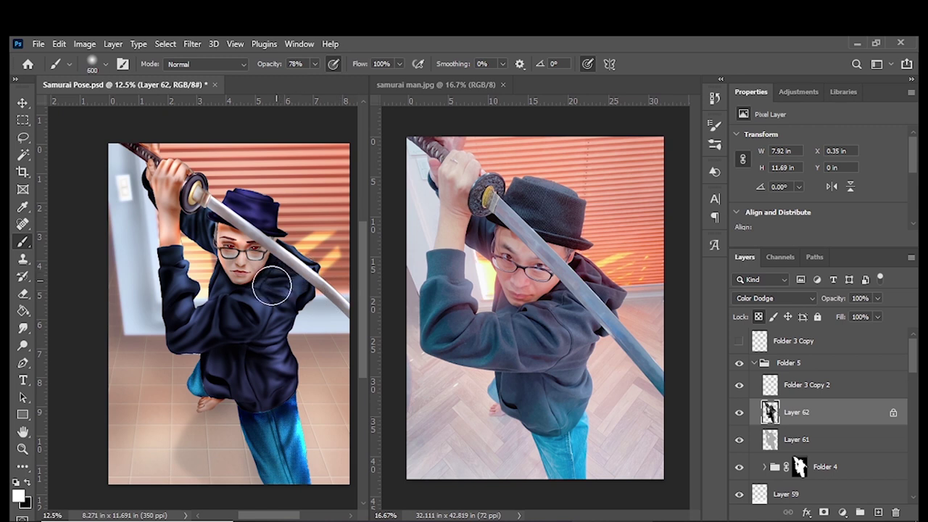
key(bracketleft)
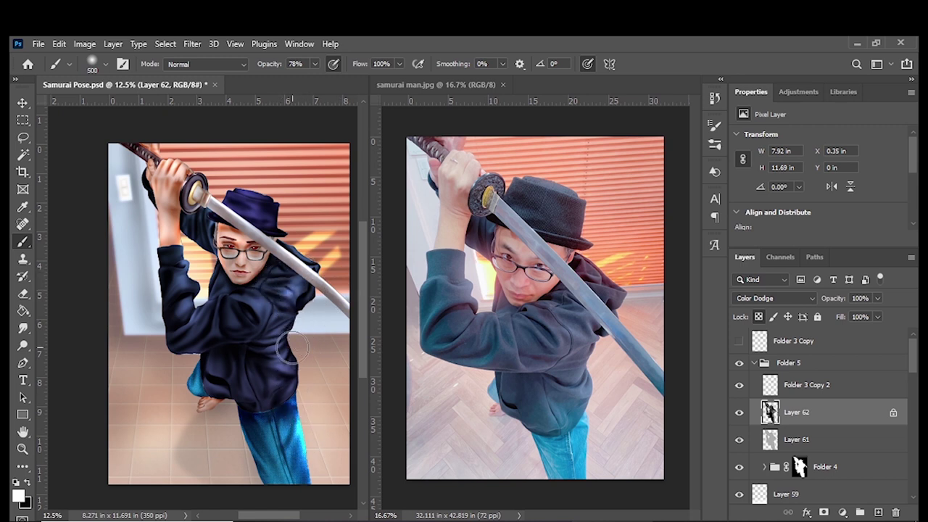
key(bracketleft)
key(bracketleft)
Step: Fill new Layer 63 entirely with blue
click(875, 513)
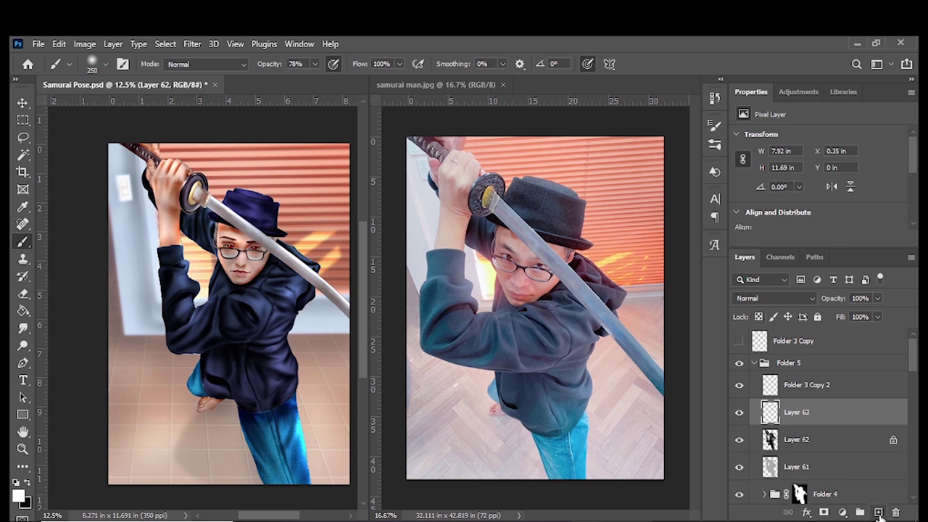
key(ctrl+a)
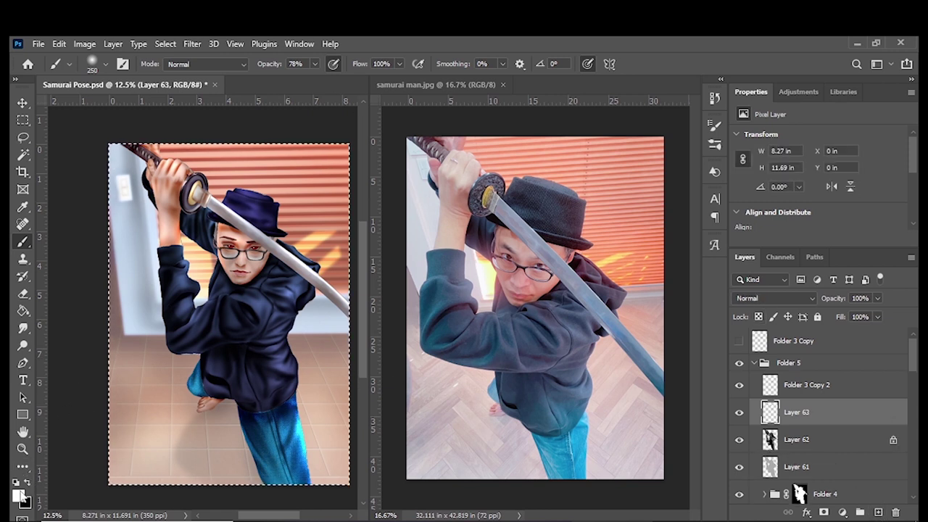
click(19, 497)
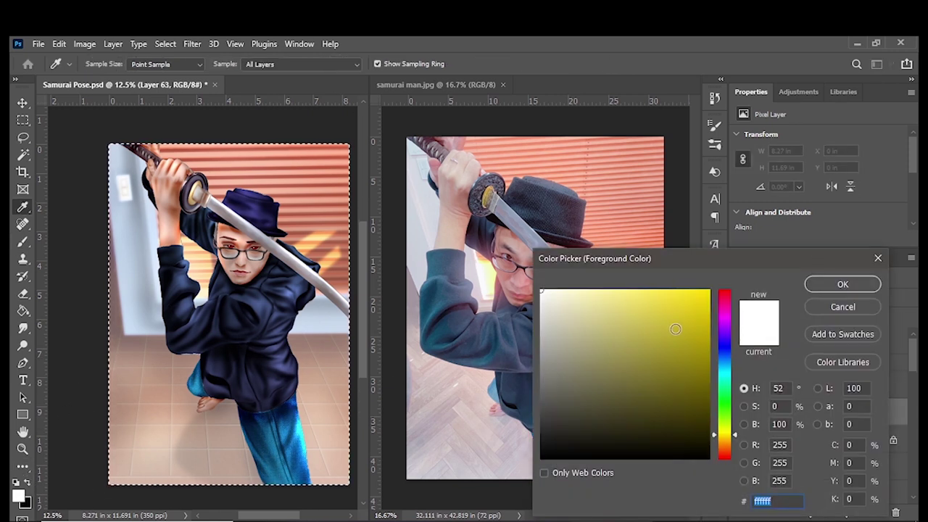
mouse_move(724, 322)
mouse_down()
mouse_move(724, 290)
mouse_move(659, 290)
mouse_up()
drag(725, 306, 735, 363)
click(832, 288)
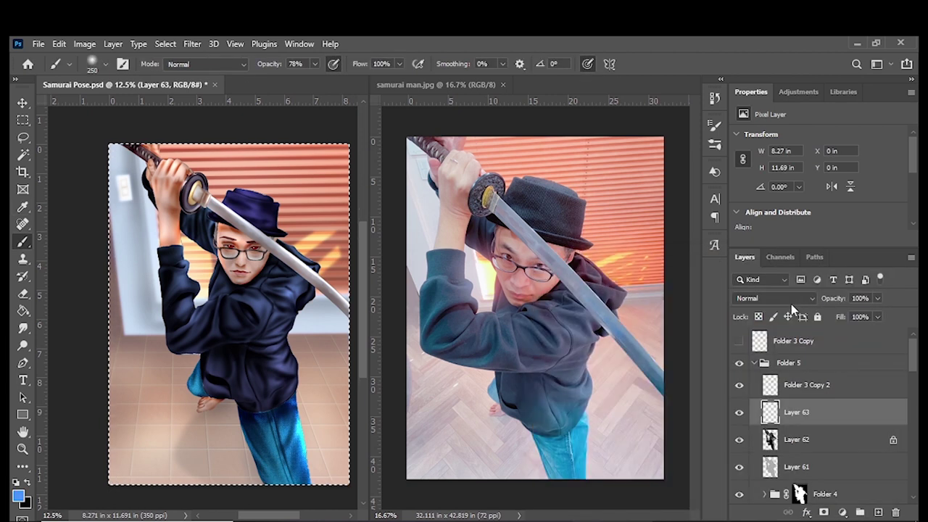
key(g)
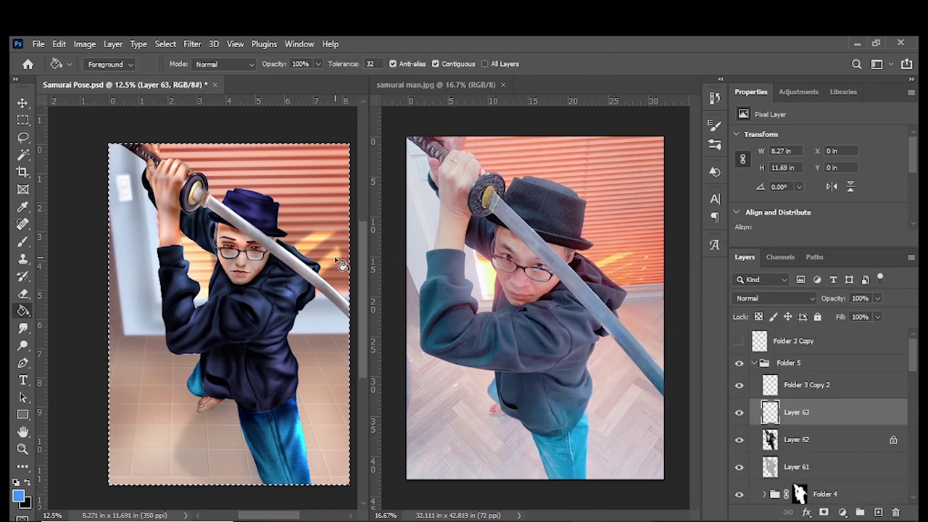
key(alt+BackSpace)
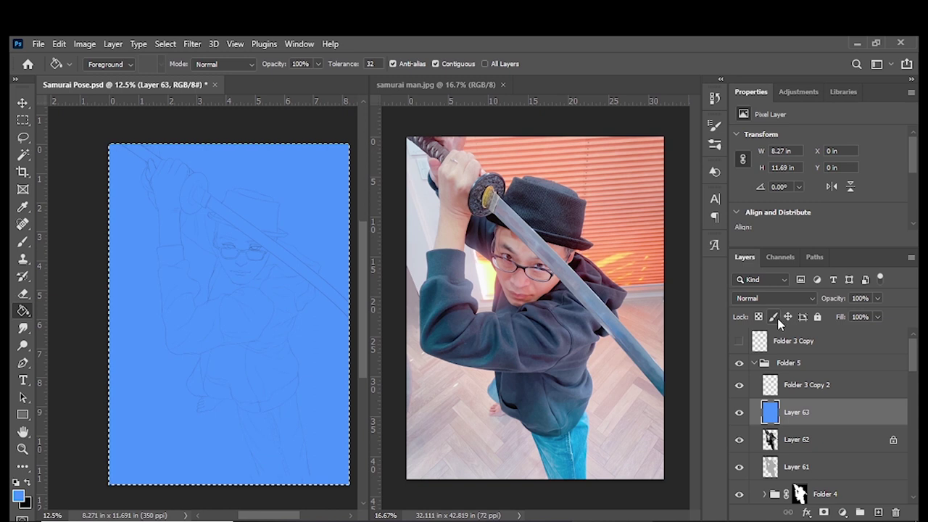
Step: Clip Layer 63 to the figure and set its blend mode to Soft Light
right_click(798, 412)
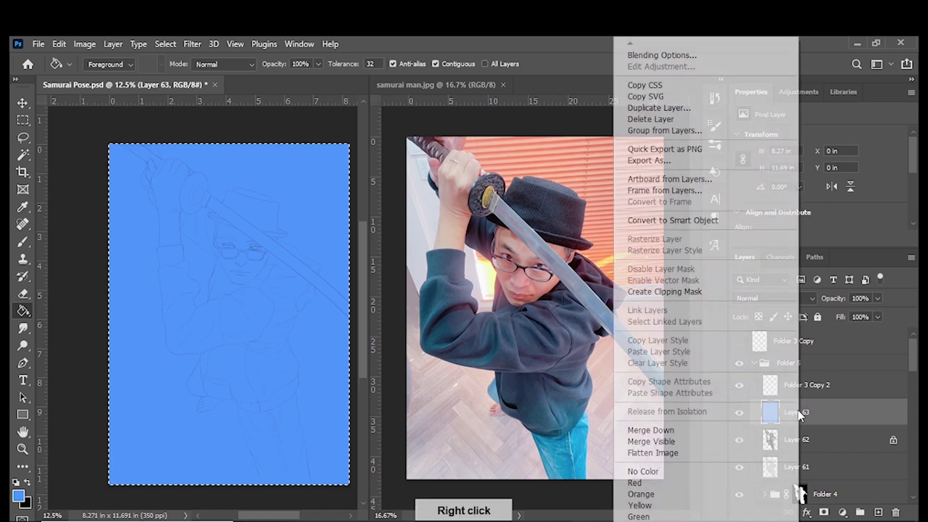
click(674, 293)
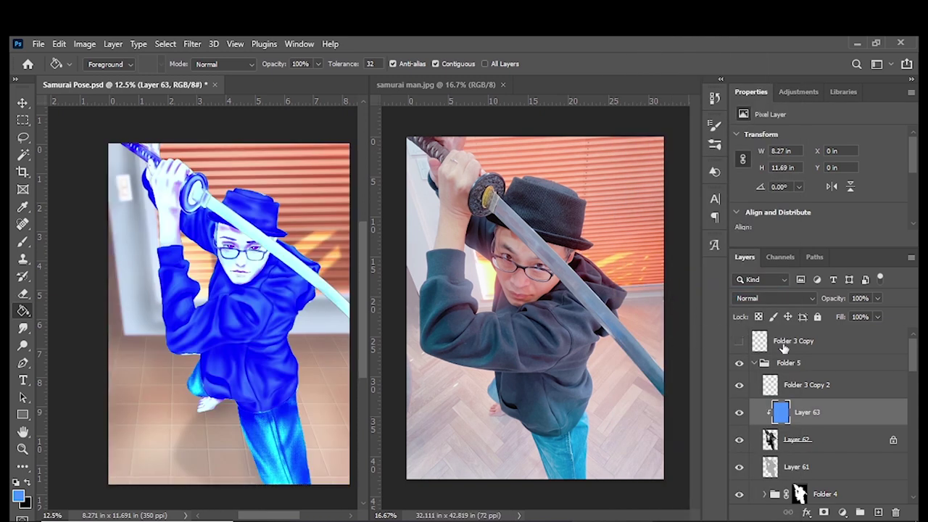
click(775, 298)
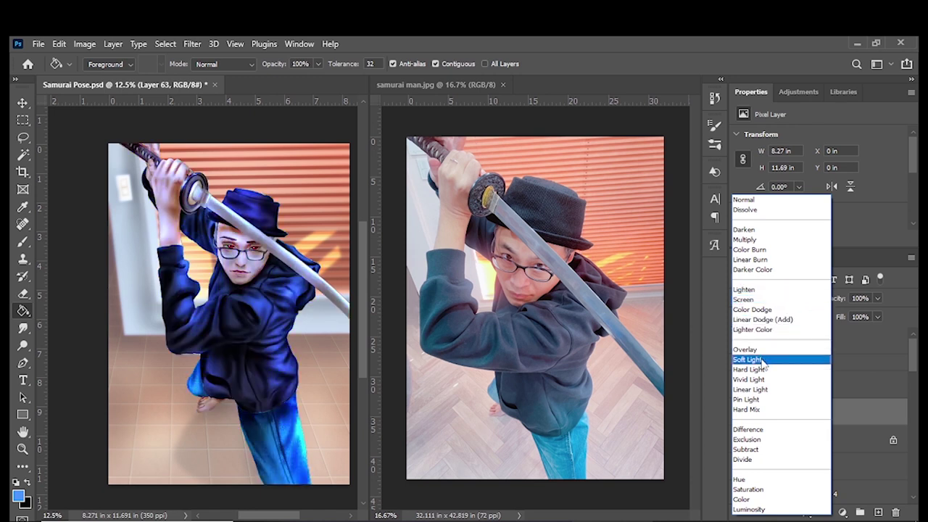
click(763, 361)
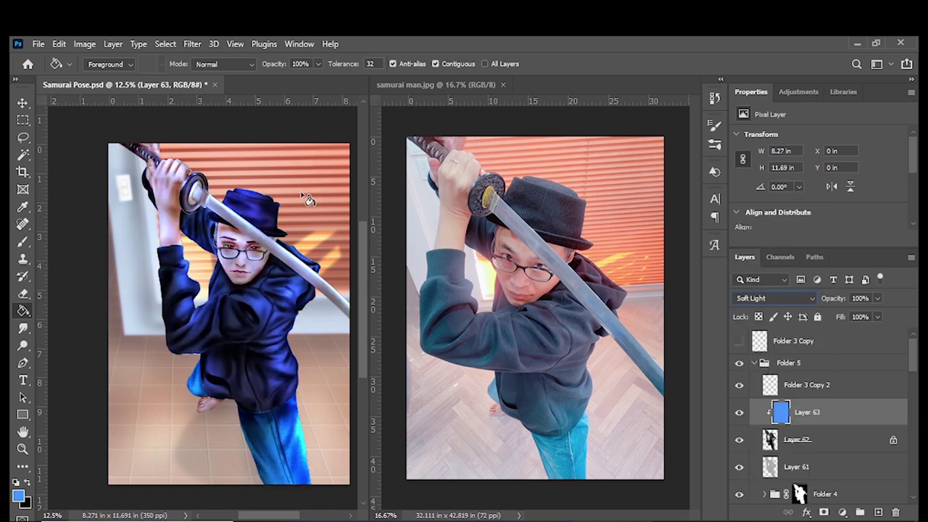
Step: Mute Layer 63's blue with Hue/Saturation at Saturation -38 and Lightness -6
click(22, 103)
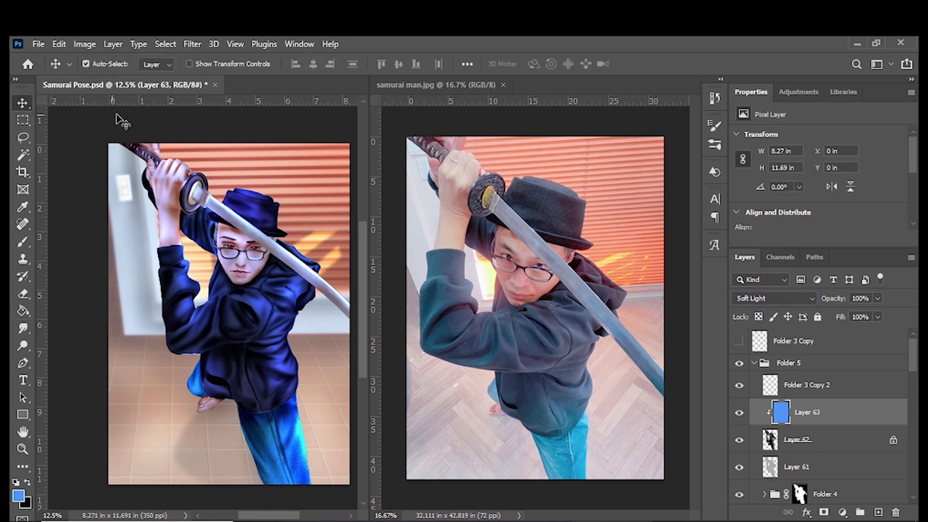
key(ctrl+u)
drag(704, 240, 679, 241)
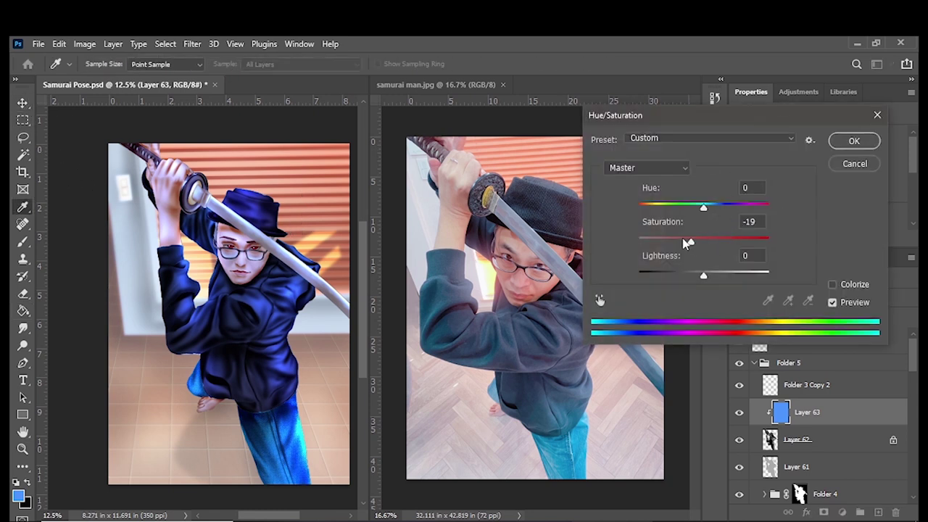
drag(702, 277, 693, 277)
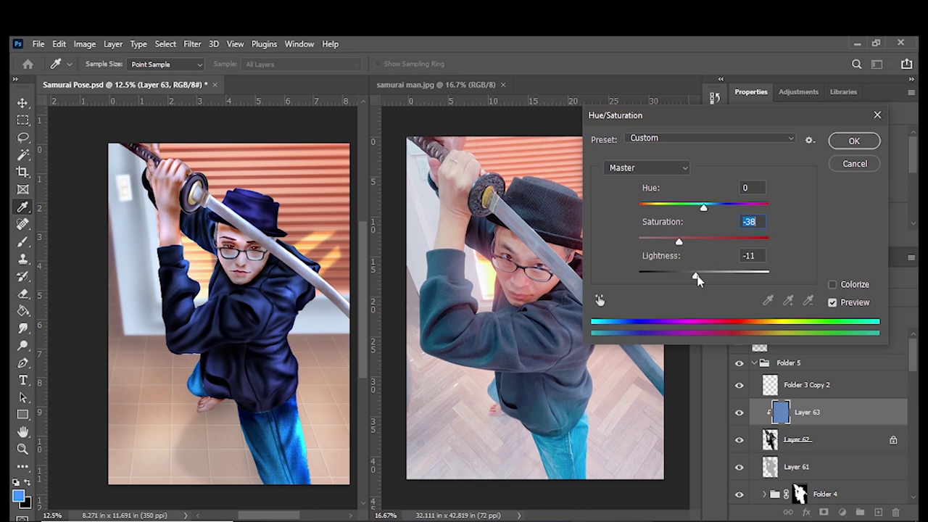
mouse_move(693, 278)
mouse_down()
mouse_move(705, 278)
mouse_move(697, 280)
mouse_up()
click(700, 278)
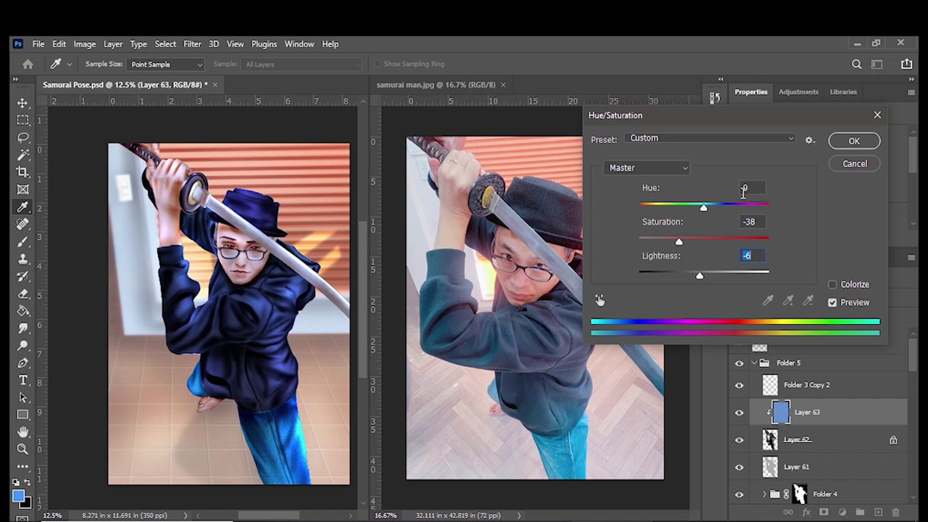
click(837, 141)
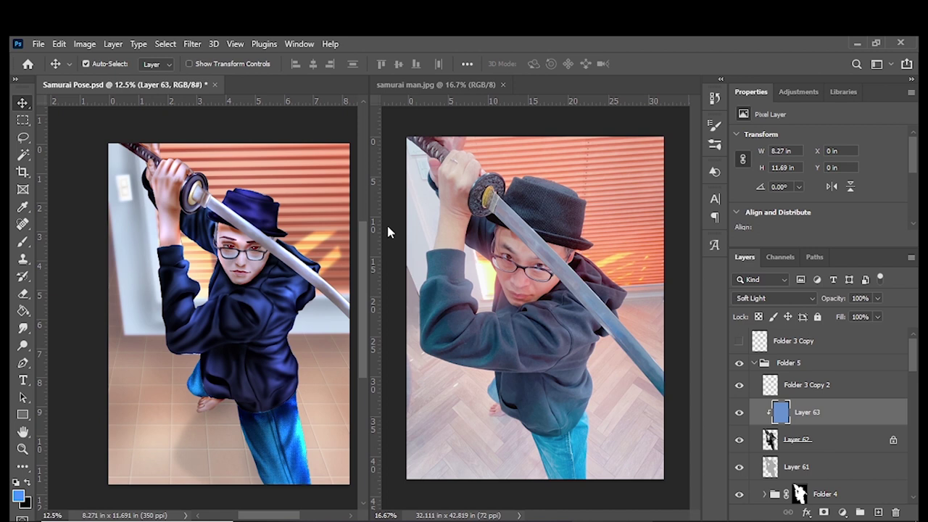
Step: Fill a new Layer 64 black within the figure's outline and set it to Color Dodge
ctrl+click(772, 468)
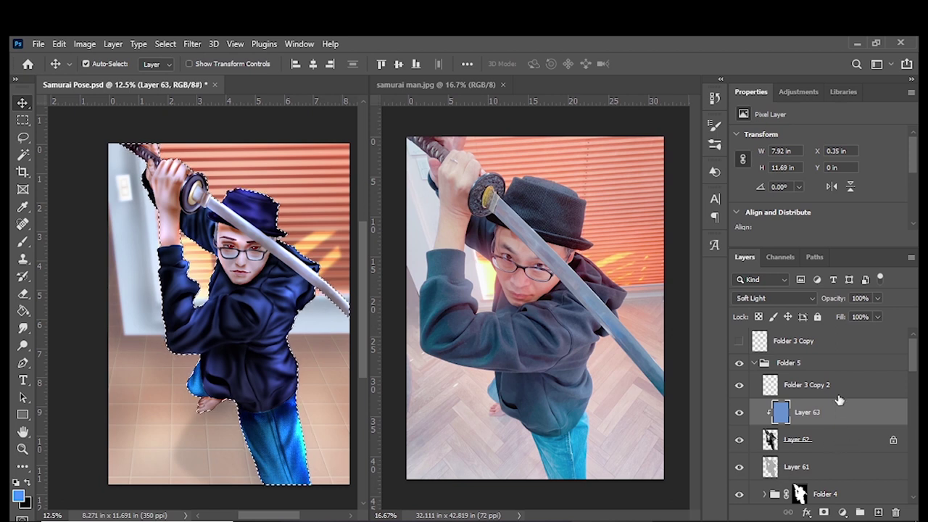
click(877, 511)
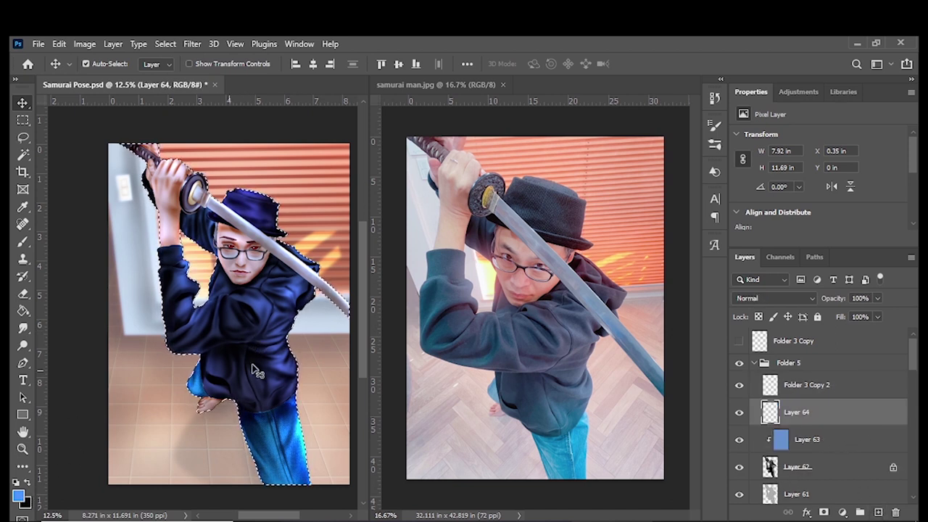
key(x)
key(g)
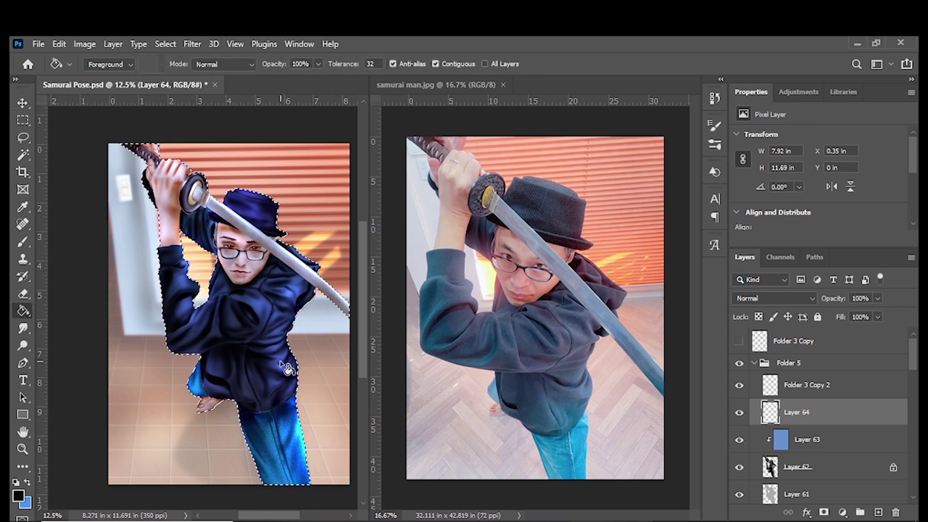
click(288, 369)
click(775, 298)
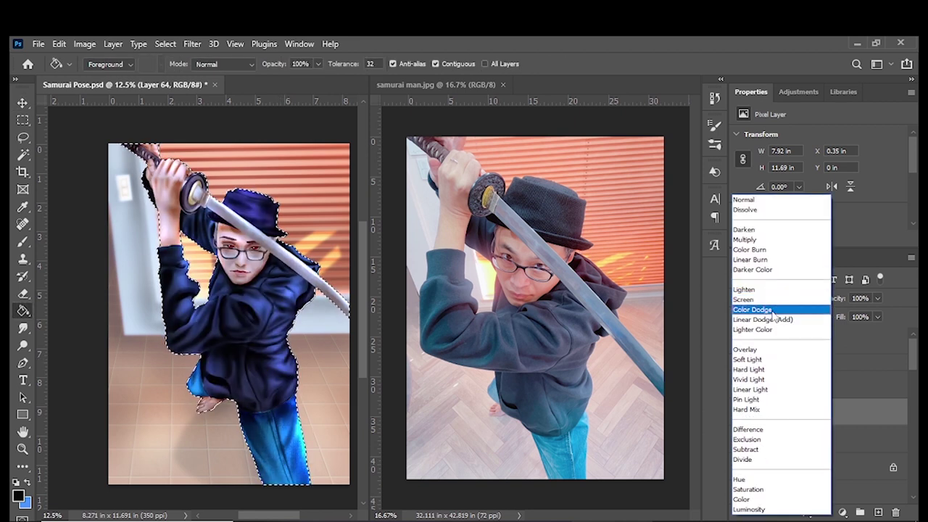
click(772, 309)
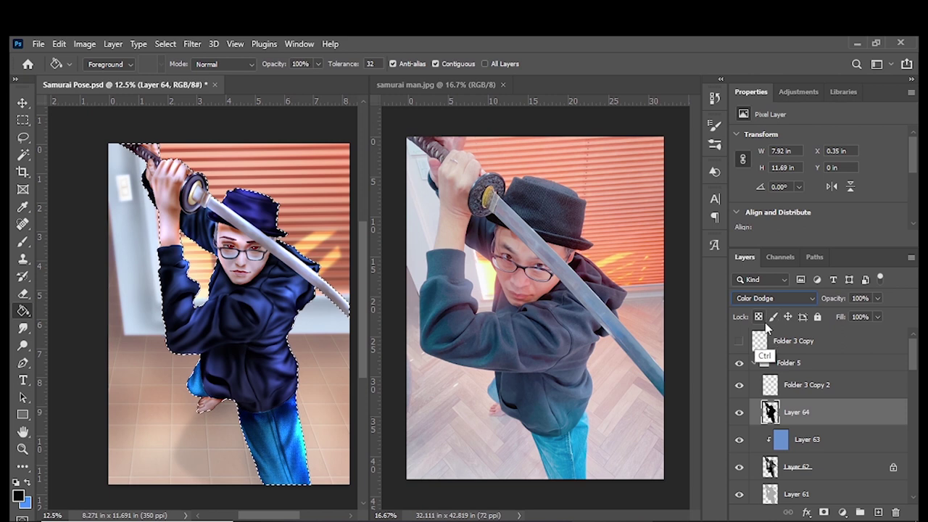
Step: Deselect, make white the background colour, and pick the Brush tool
key(ctrl+d)
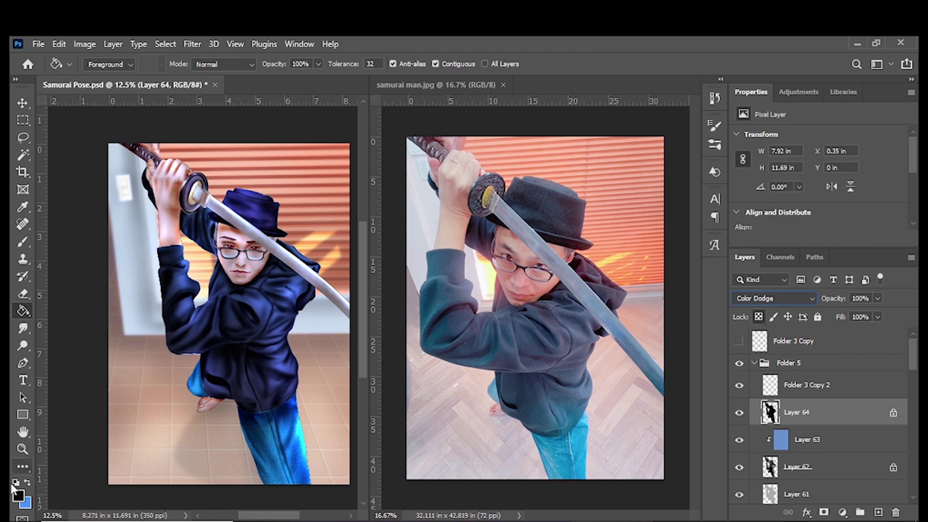
click(26, 503)
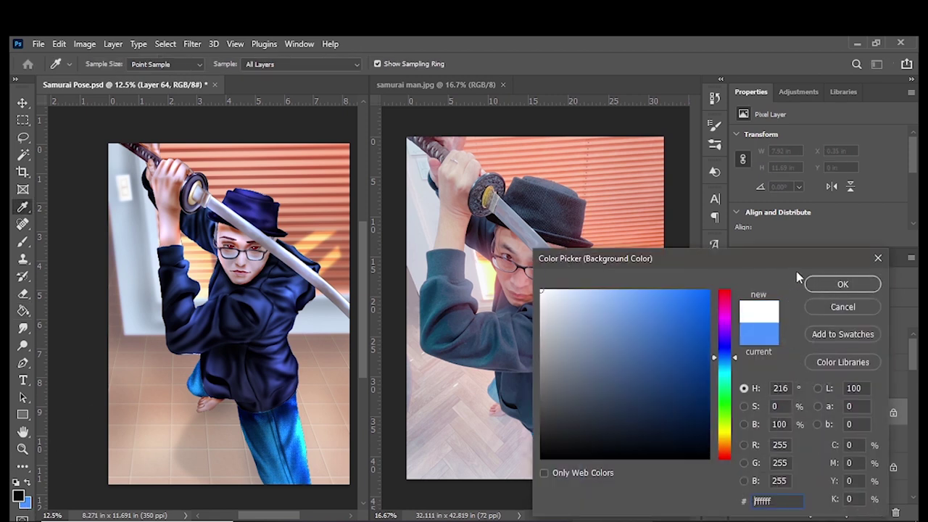
click(842, 284)
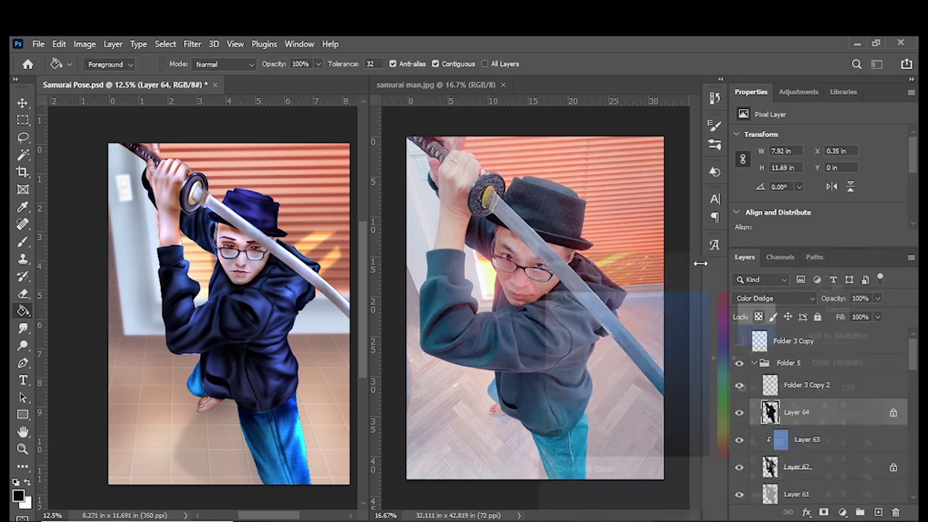
click(22, 242)
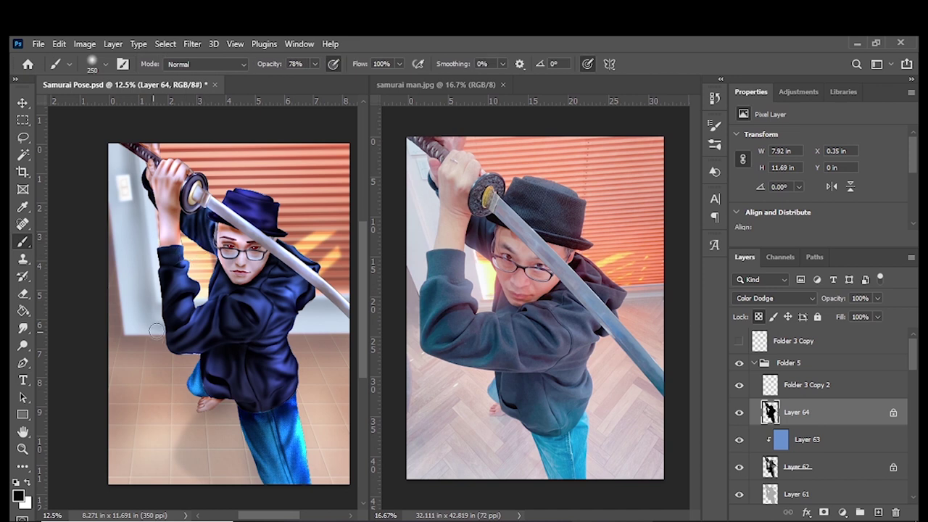
Step: Zoom in and paint white dodge highlights over the hoodie front with a 200 brush
key(x)
key(ctrl+plus)
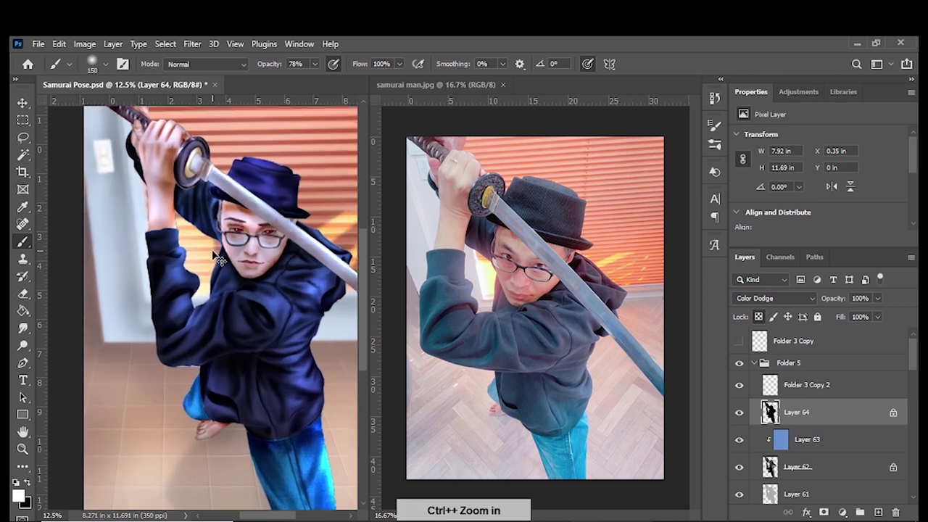
key(ctrl+plus)
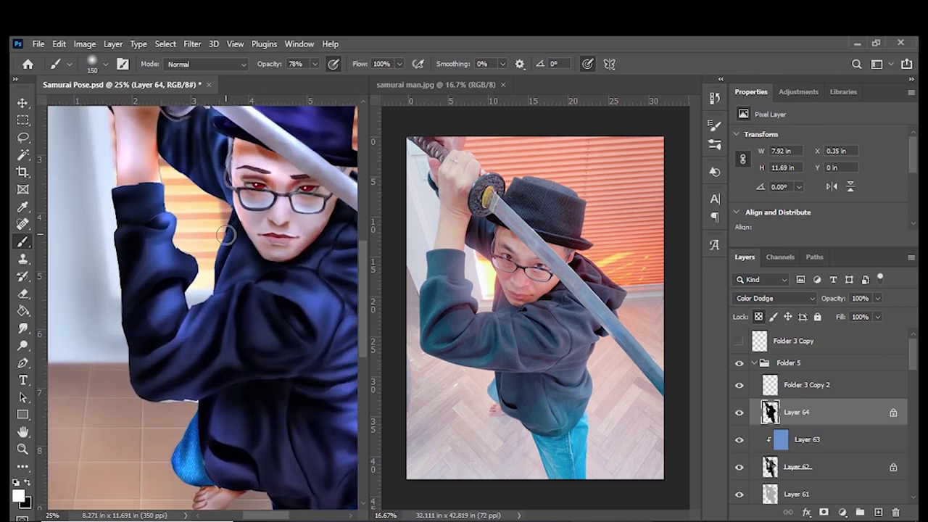
key(bracketleft)
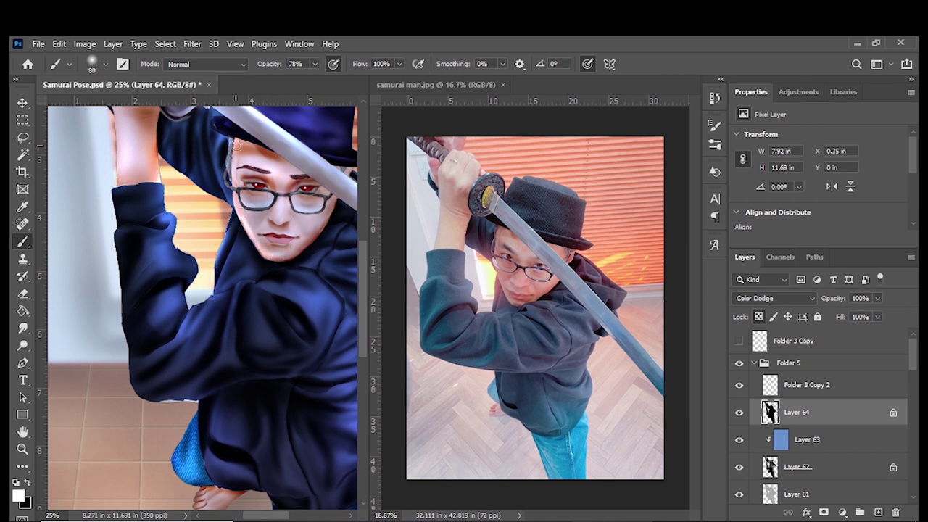
scroll(156, 229, up, 1)
scroll(157, 229, left, 1)
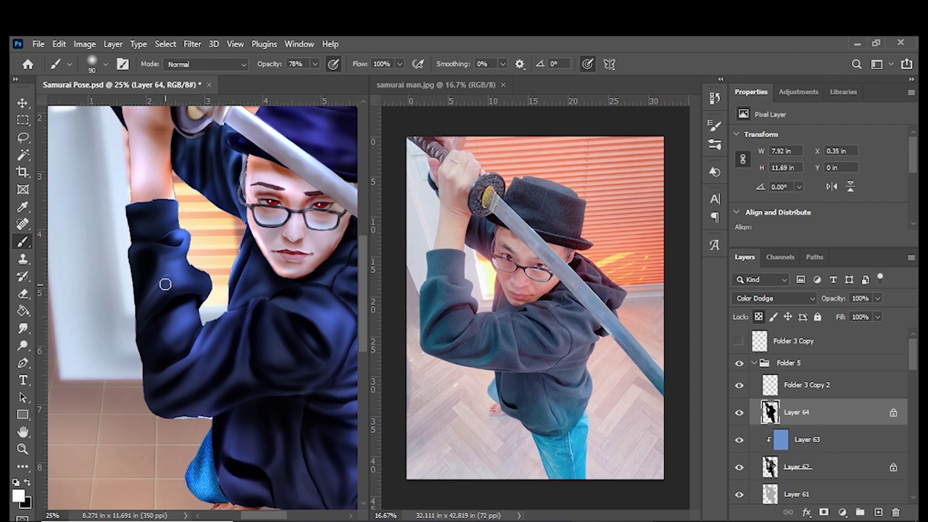
key(bracketright)
key(bracketright)
key(bracketleft)
key(bracketleft)
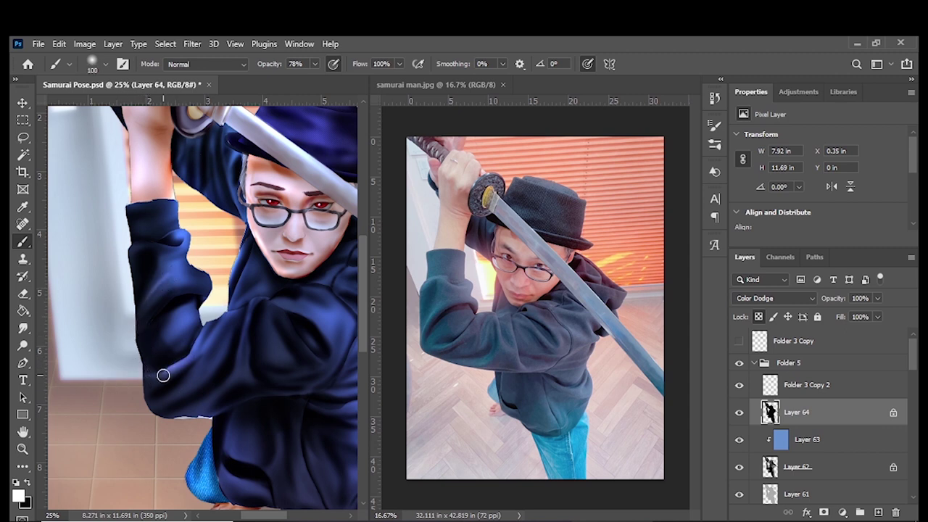
key(bracketright)
key(bracketright)
key(bracketright)
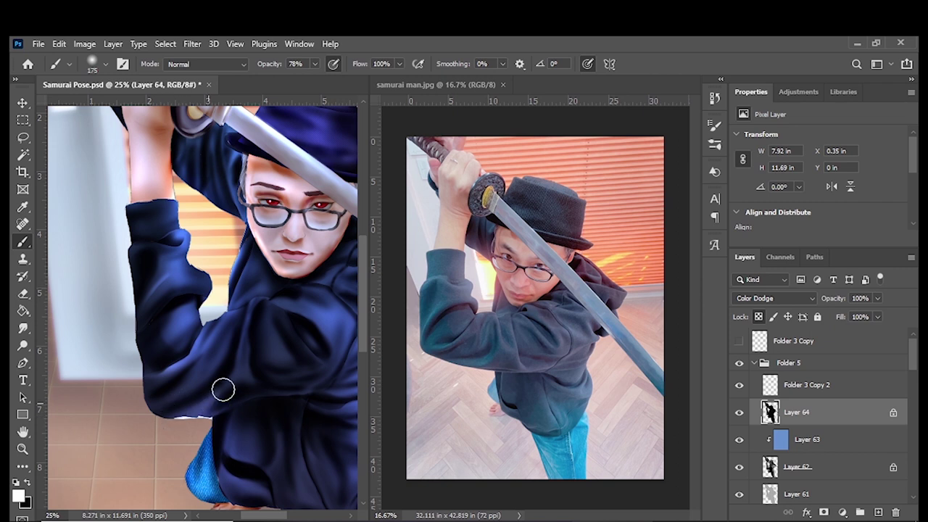
drag(218, 417, 198, 358)
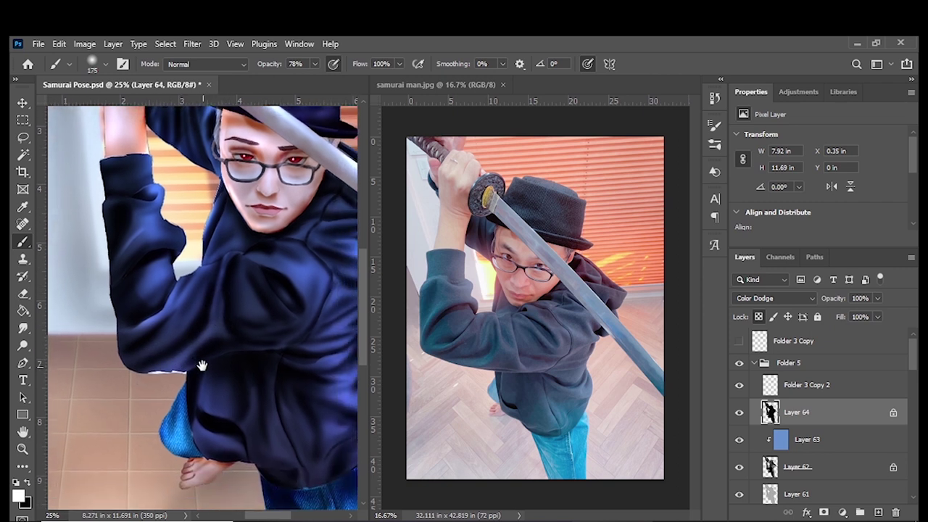
key(bracketleft)
key(bracketleft)
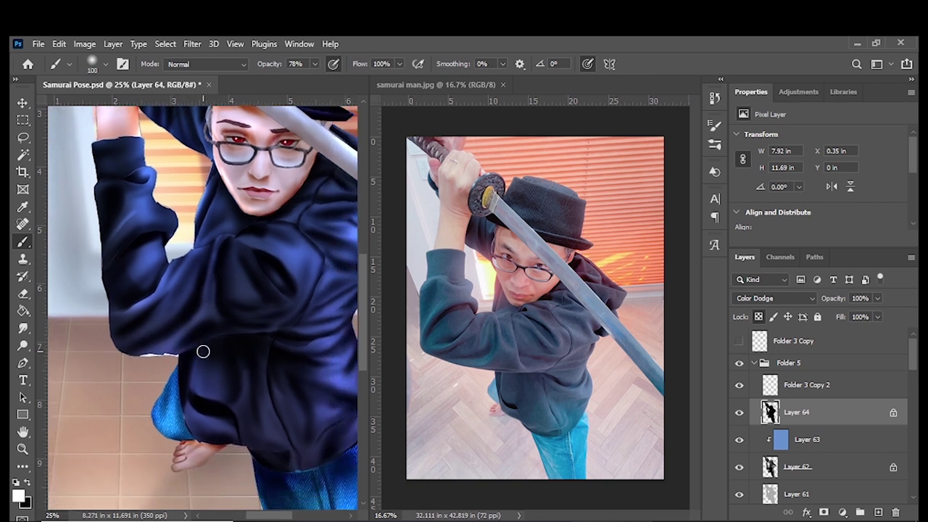
key(bracketleft)
key(bracketleft)
key(bracketright)
key(bracketright)
key(bracketright)
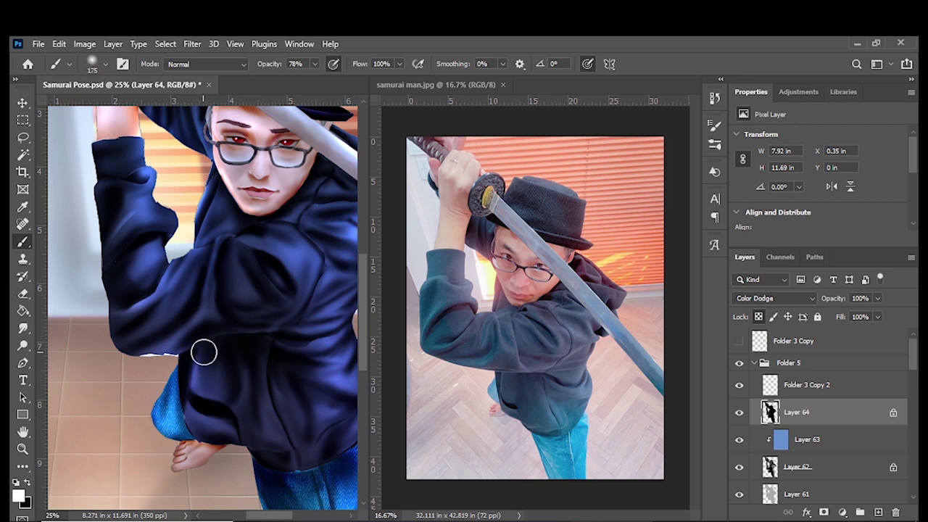
mouse_move(206, 390)
mouse_down()
mouse_move(248, 442)
mouse_move(230, 370)
mouse_move(259, 394)
mouse_move(270, 441)
mouse_up()
Step: Review the legs, face and sword at brush size 250, then add empty Layer 65
key(bracketright)
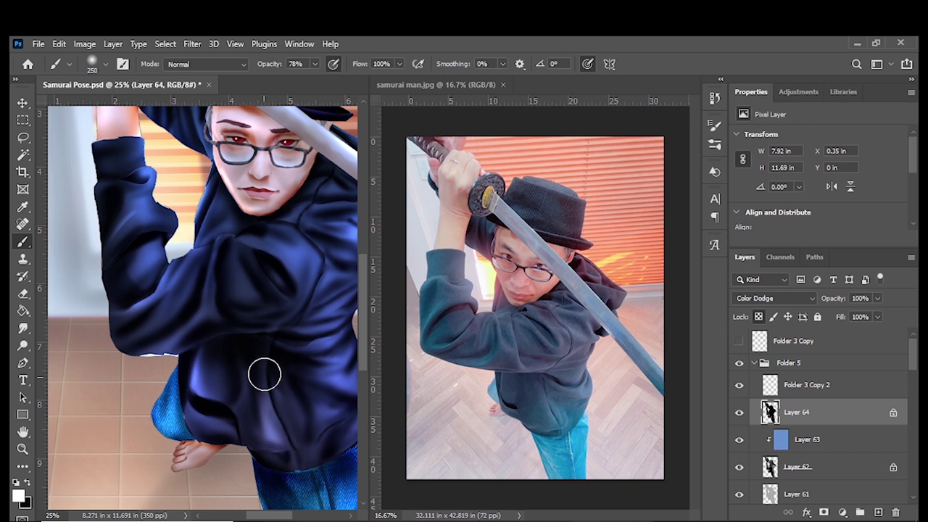
mouse_move(261, 371)
mouse_down()
mouse_move(208, 403)
mouse_move(194, 395)
mouse_up()
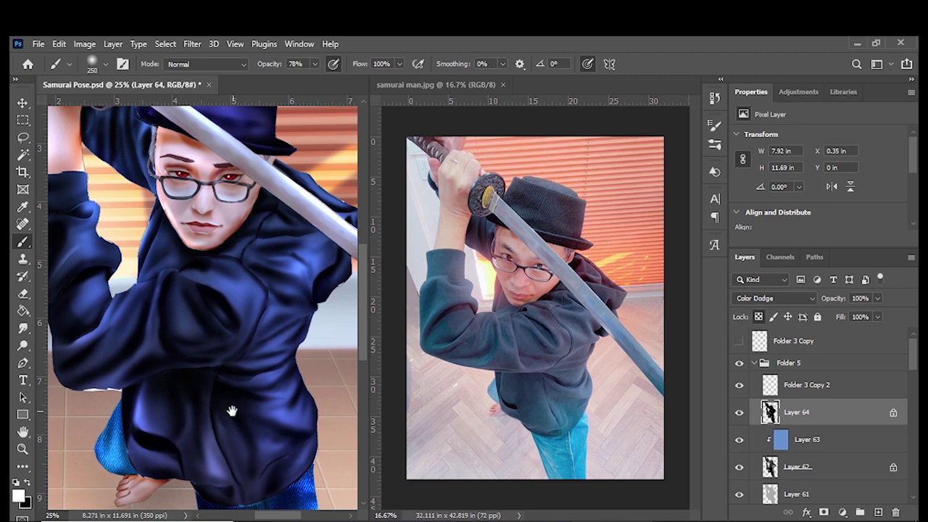
drag(225, 424, 211, 358)
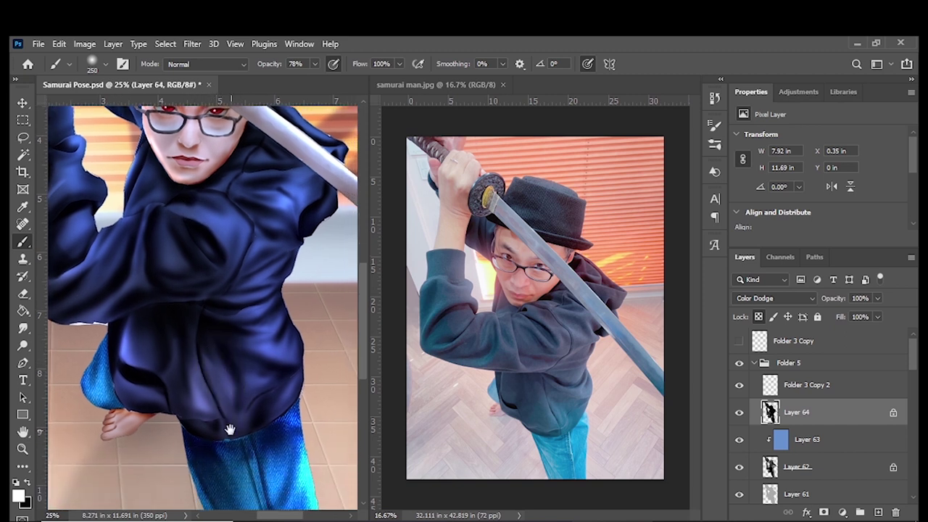
drag(218, 417, 240, 380)
mouse_move(155, 371)
mouse_down()
mouse_move(143, 332)
mouse_move(190, 471)
mouse_up()
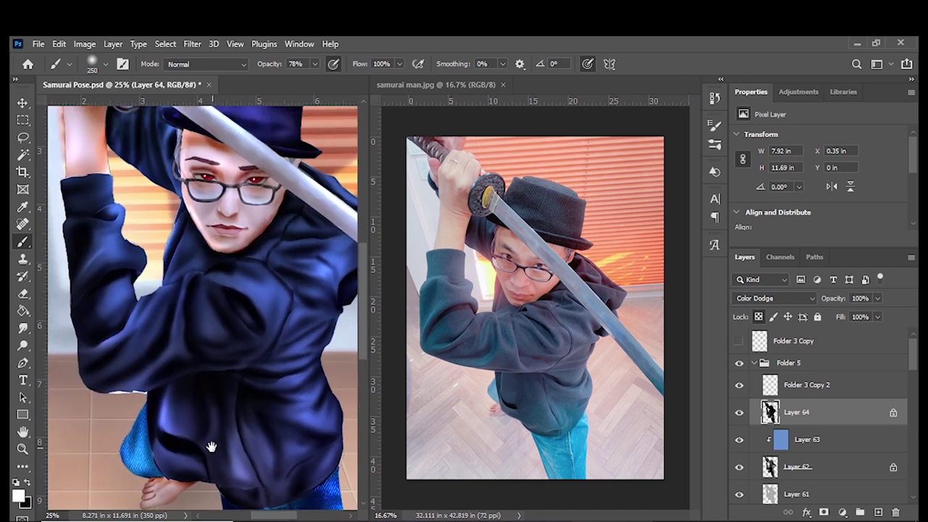
drag(194, 130, 195, 254)
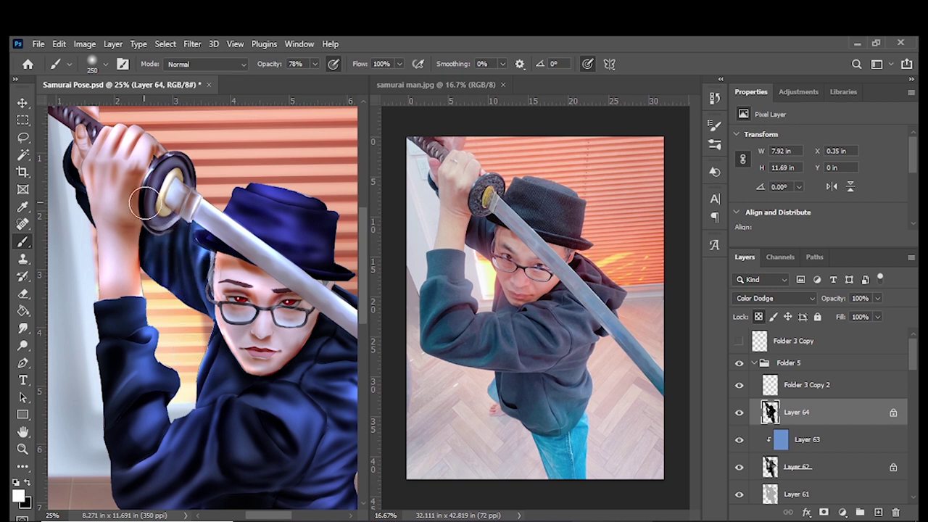
drag(132, 211, 165, 231)
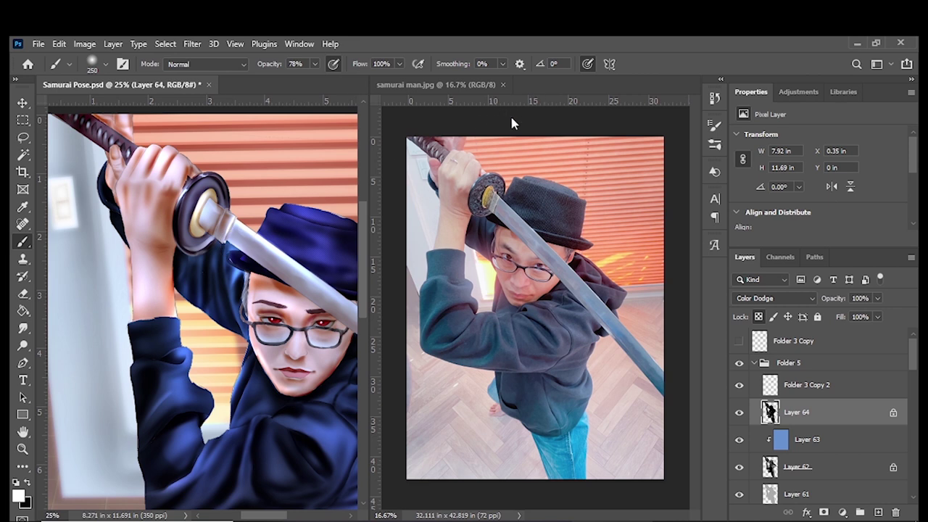
click(878, 512)
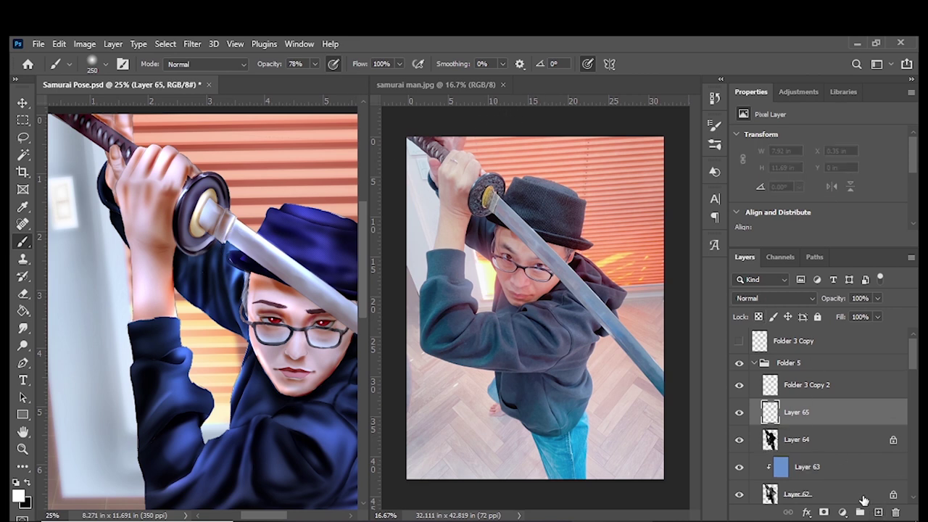
Step: Fill Layer 65 entirely with a saturated magenta
key(ctrl+a)
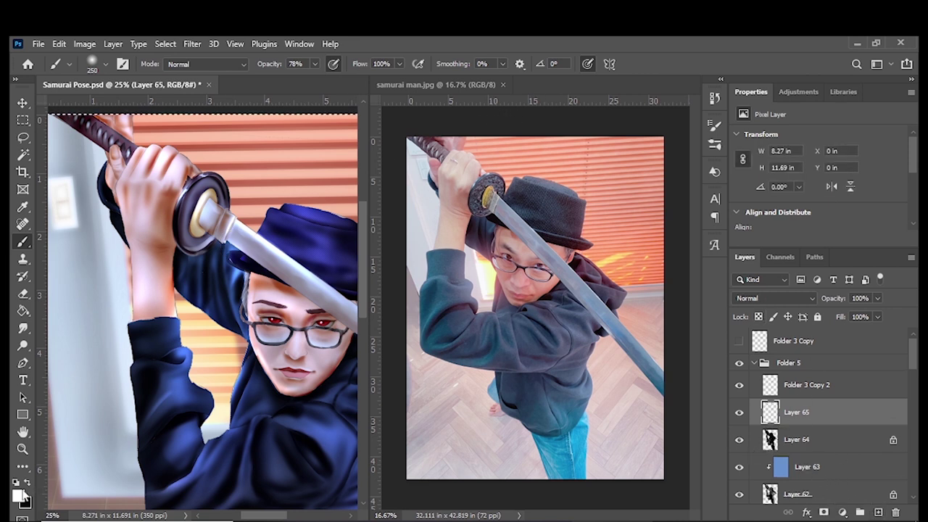
click(19, 494)
drag(725, 355, 725, 317)
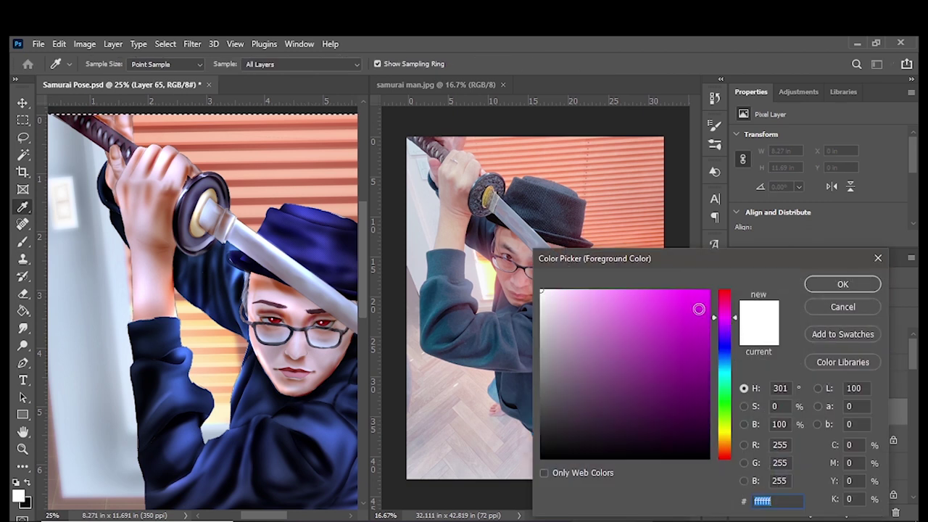
drag(670, 299, 669, 289)
click(843, 284)
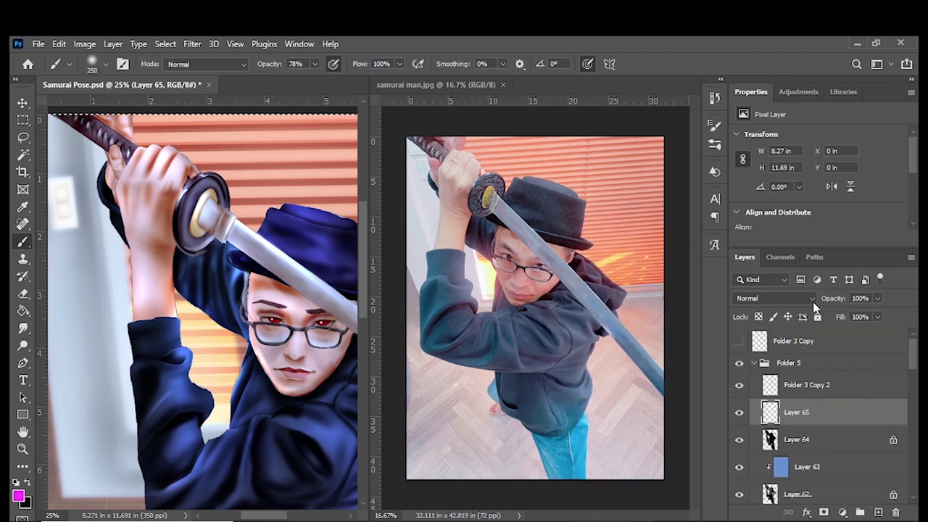
key(g)
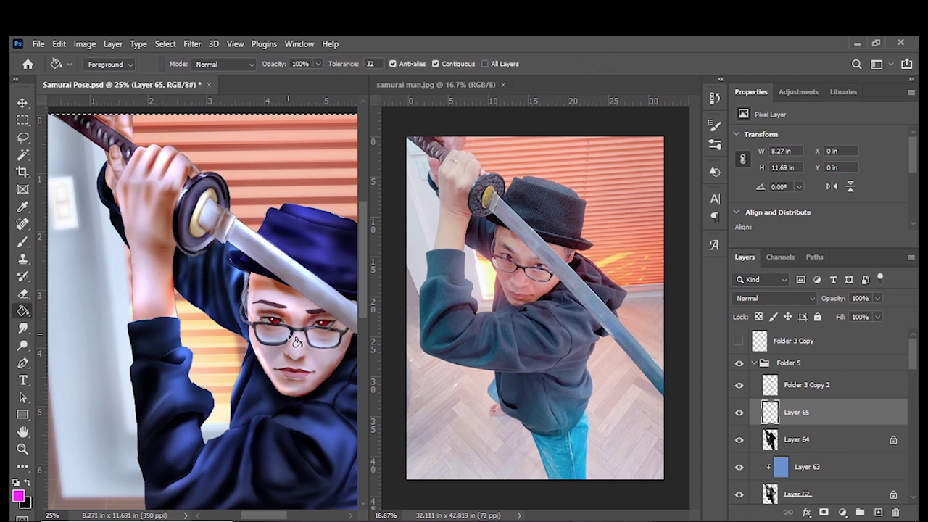
click(298, 325)
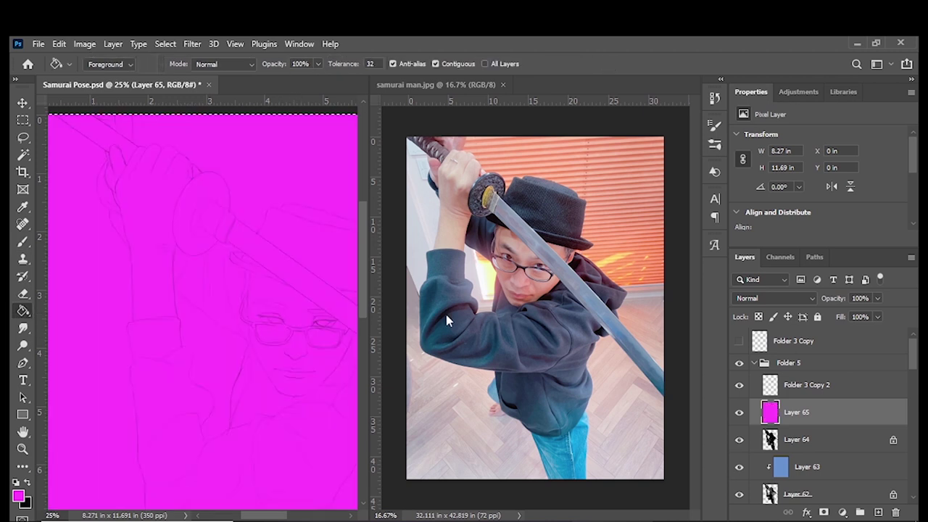
Step: Clip the magenta Layer 65 to Layer 64 and blend it in Soft Light
right_click(807, 413)
click(675, 294)
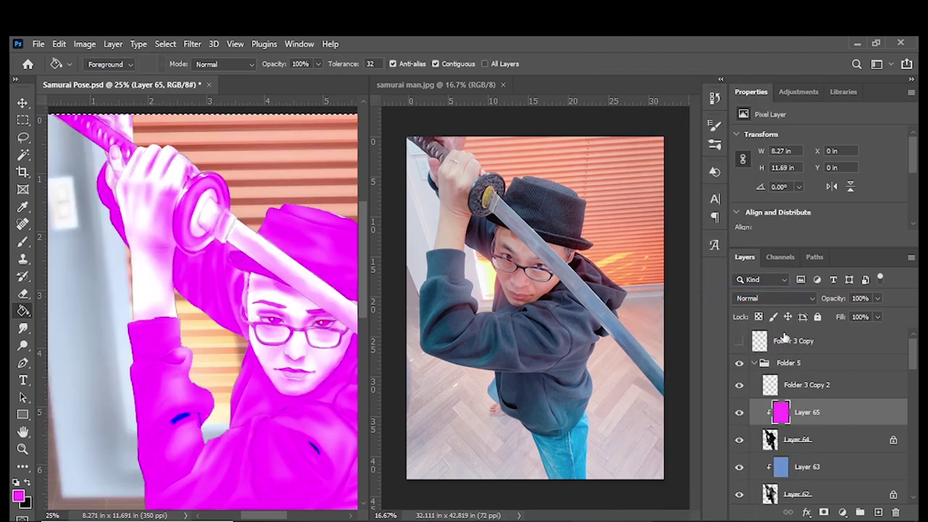
click(775, 298)
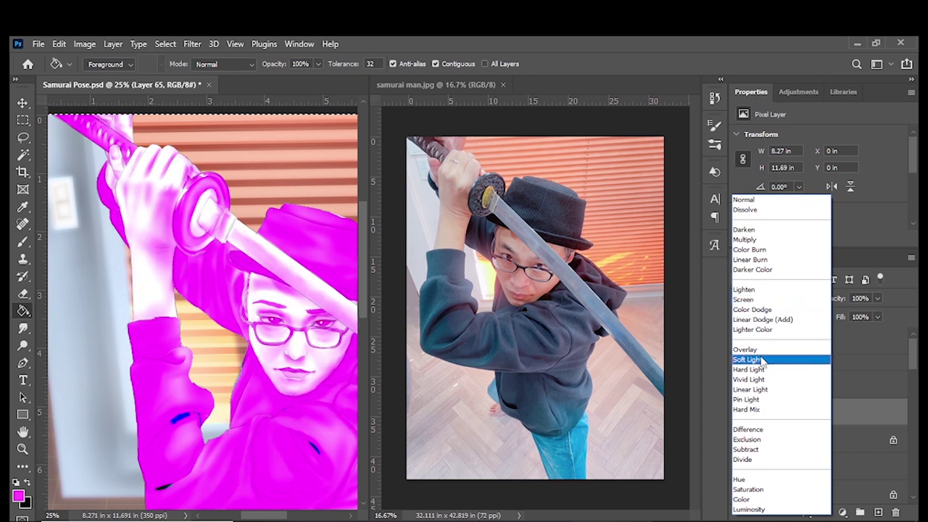
click(762, 360)
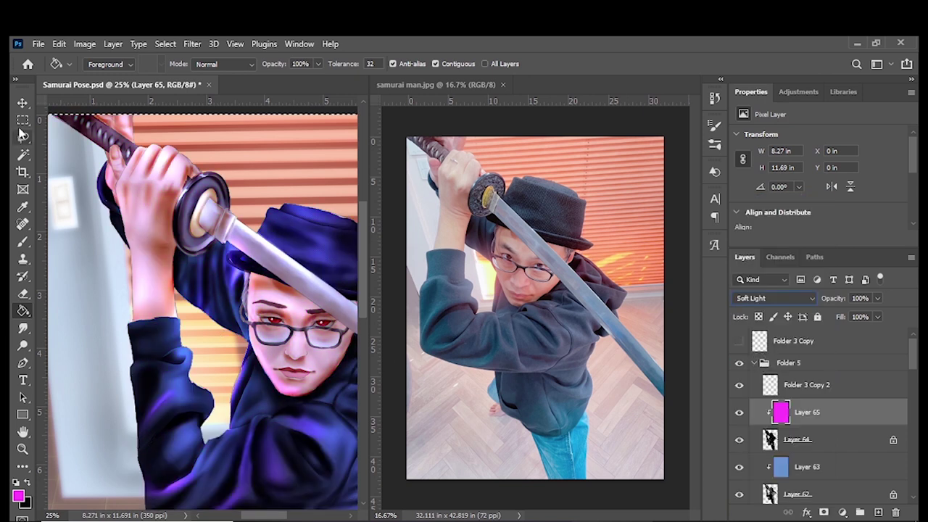
click(23, 102)
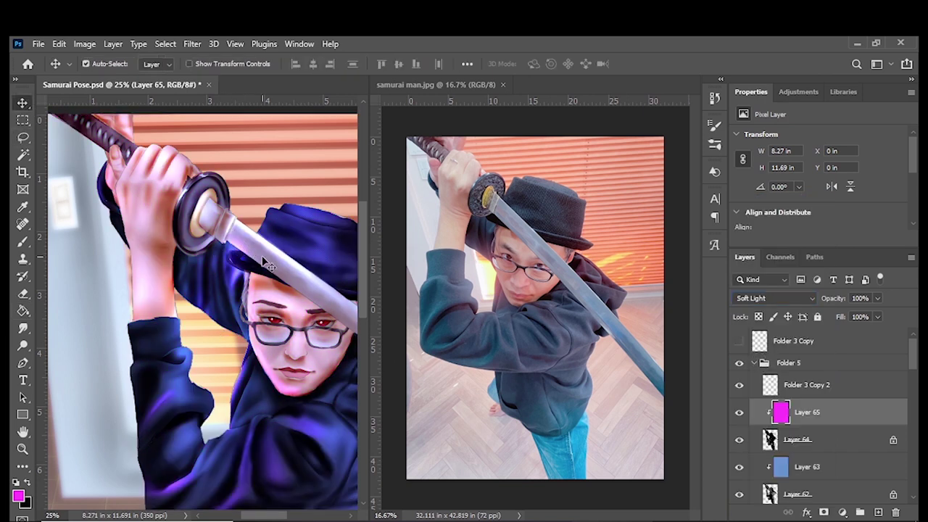
Step: Shift Layer 65's magenta to muted yellow with Hue +110 and Saturation -16
key(ctrl+minus)
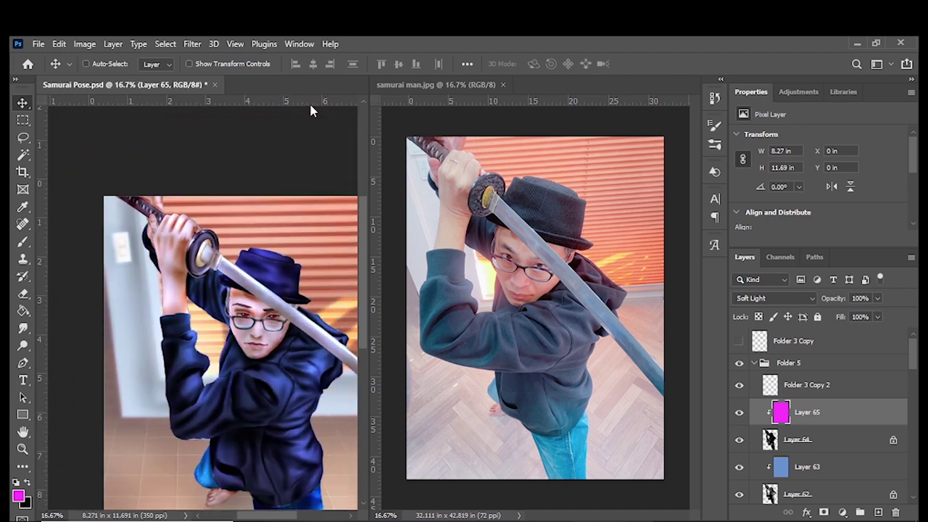
key(ctrl+minus)
key(ctrl+minus)
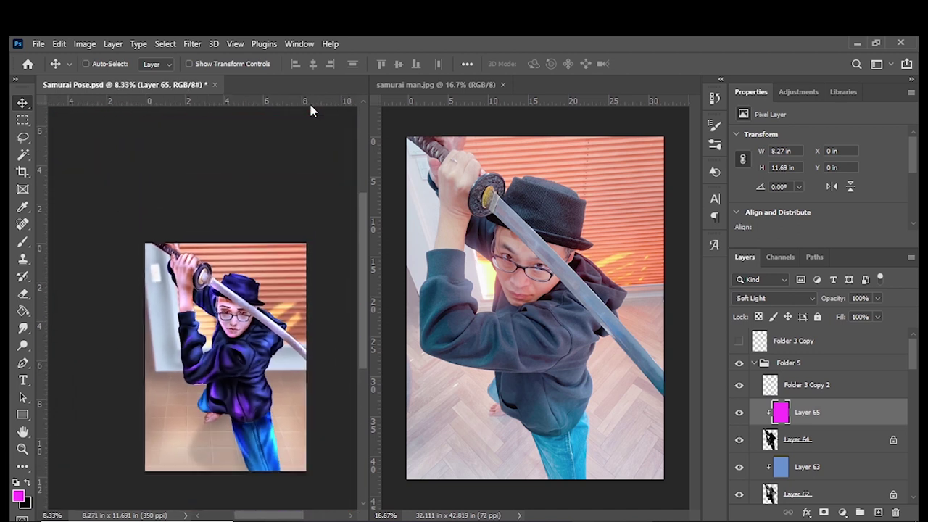
key(ctrl+plus)
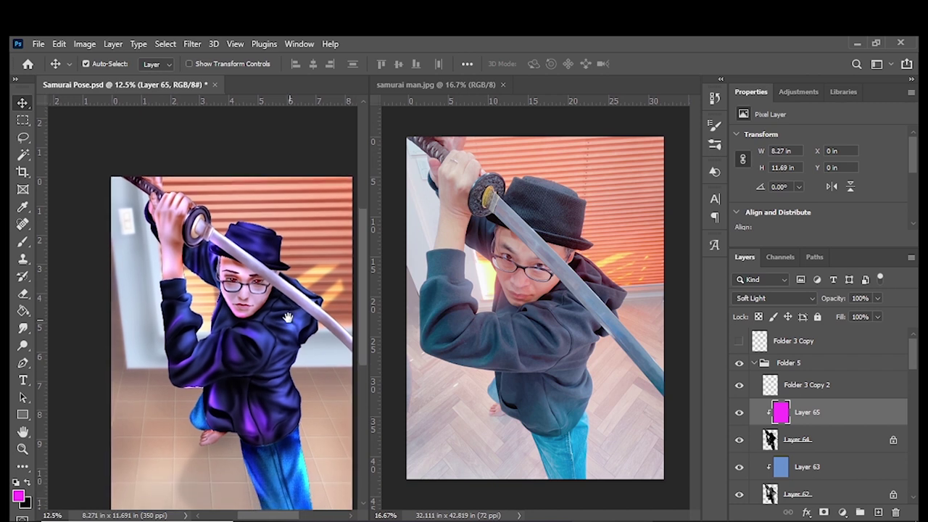
drag(294, 353, 272, 306)
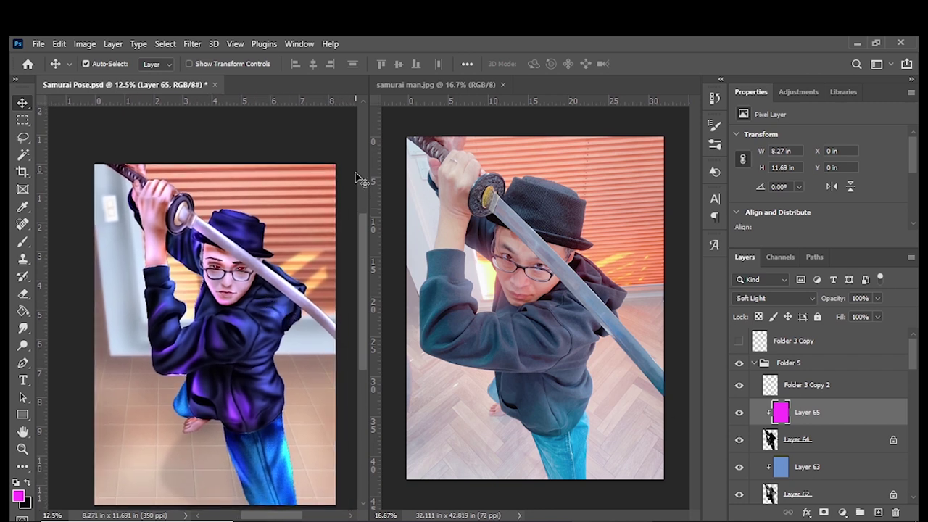
key(ctrl+u)
drag(705, 206, 721, 207)
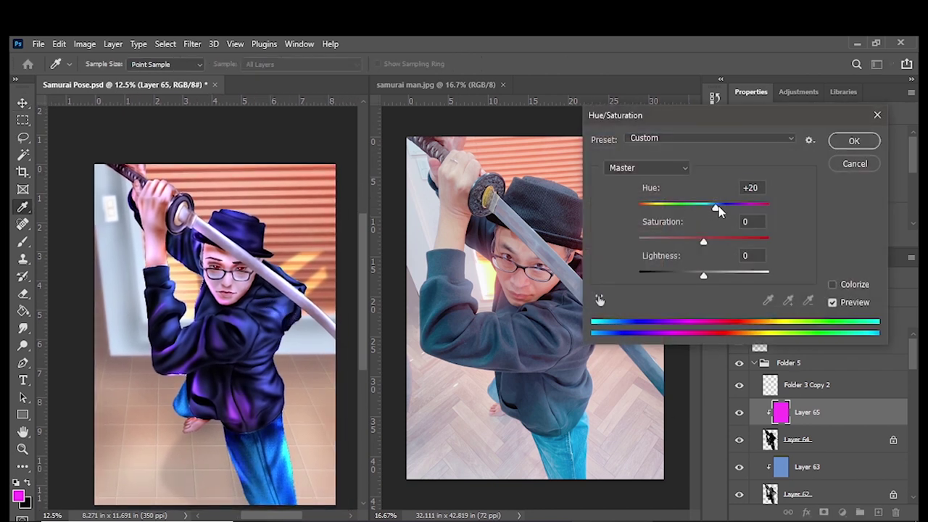
drag(704, 242, 719, 242)
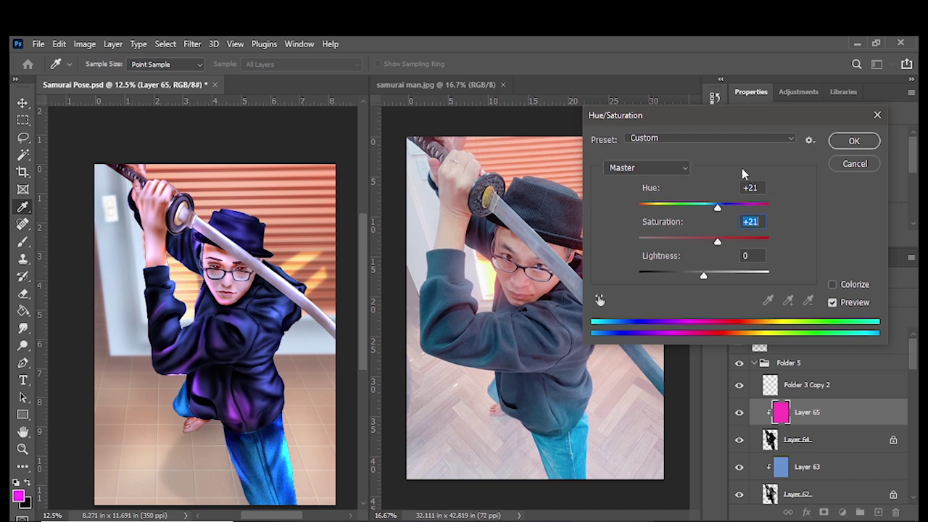
drag(718, 209, 752, 210)
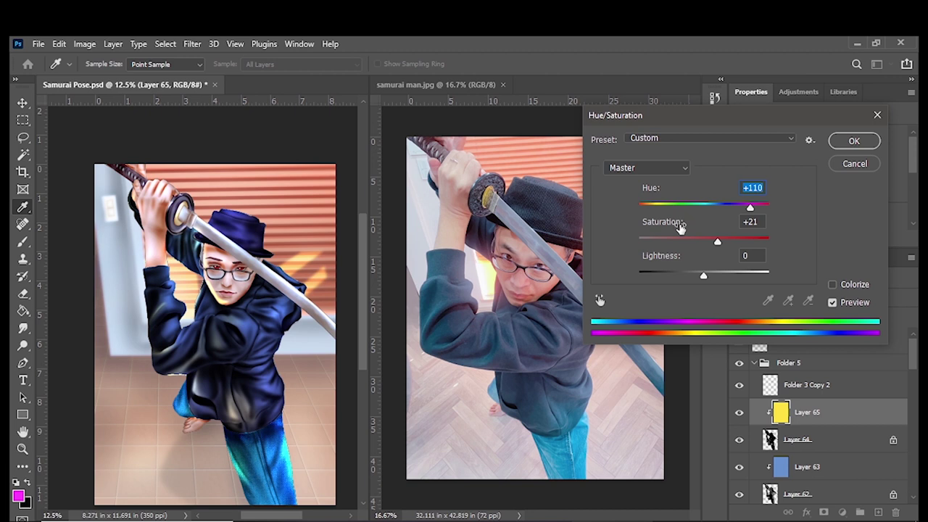
drag(718, 243, 694, 244)
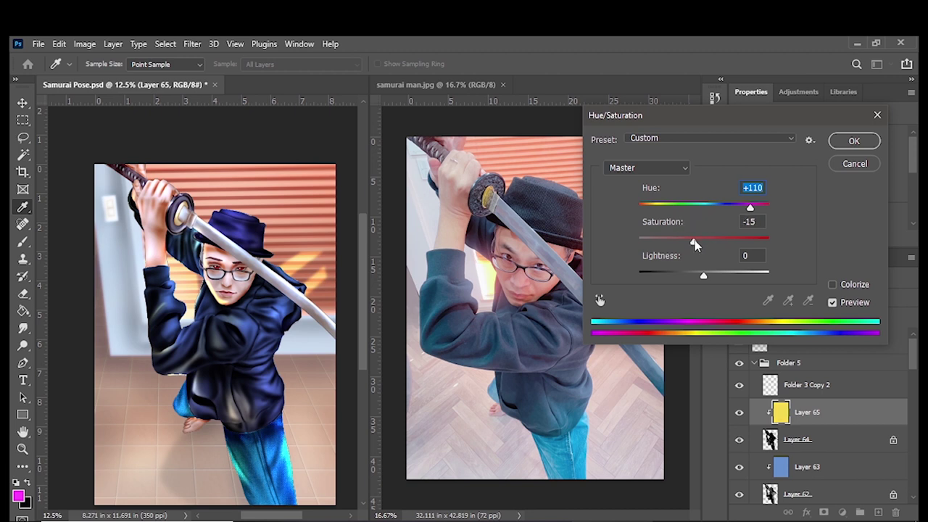
click(694, 244)
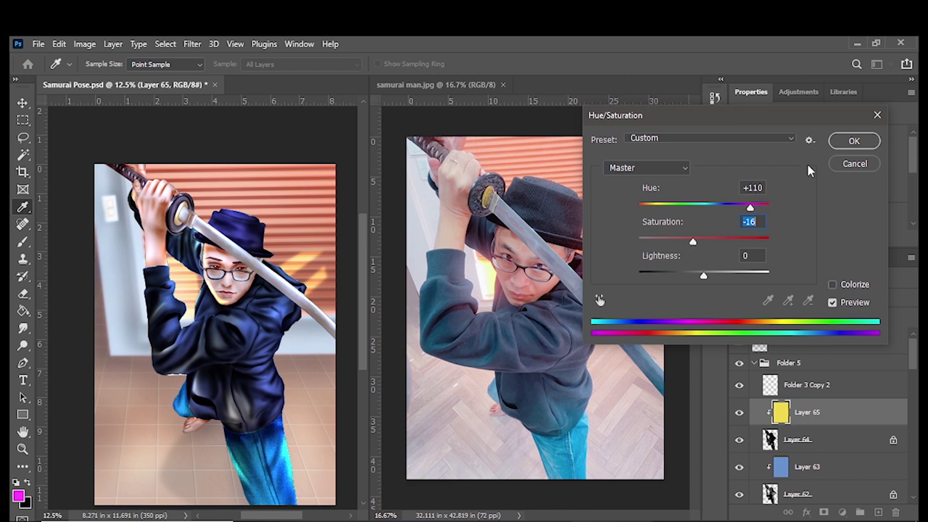
click(854, 140)
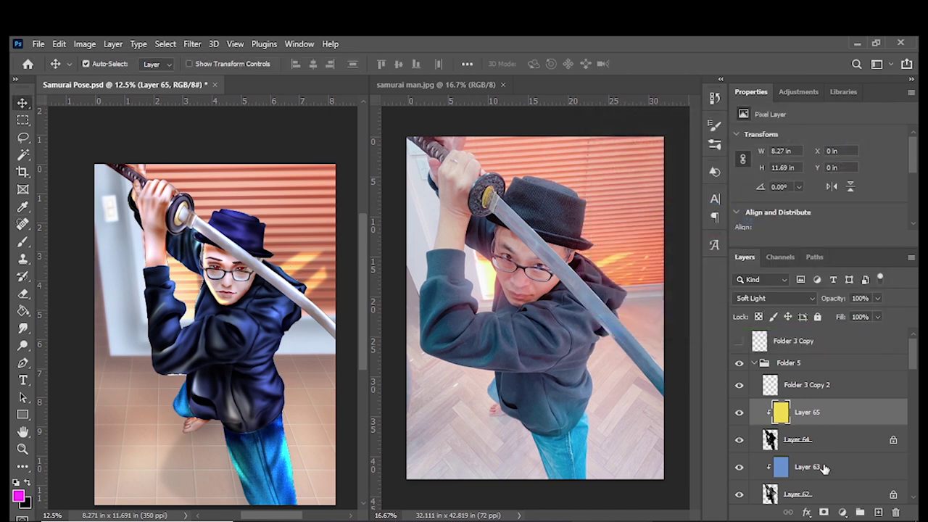
Step: Recolour Layer 63 to lighter lavender blue: Hue +11, Saturation +20, Lightness +22
click(821, 469)
key(ctrl+u)
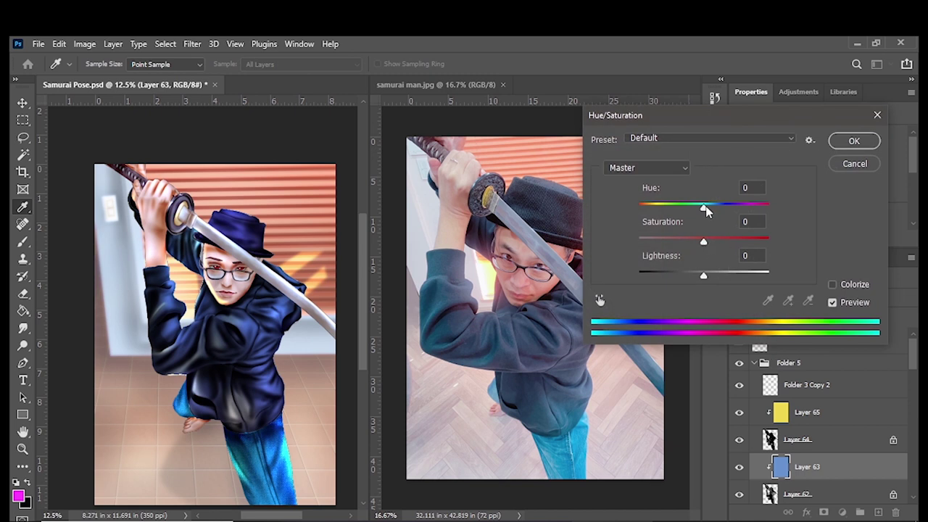
mouse_move(707, 209)
mouse_down()
mouse_move(742, 219)
mouse_move(758, 210)
mouse_up()
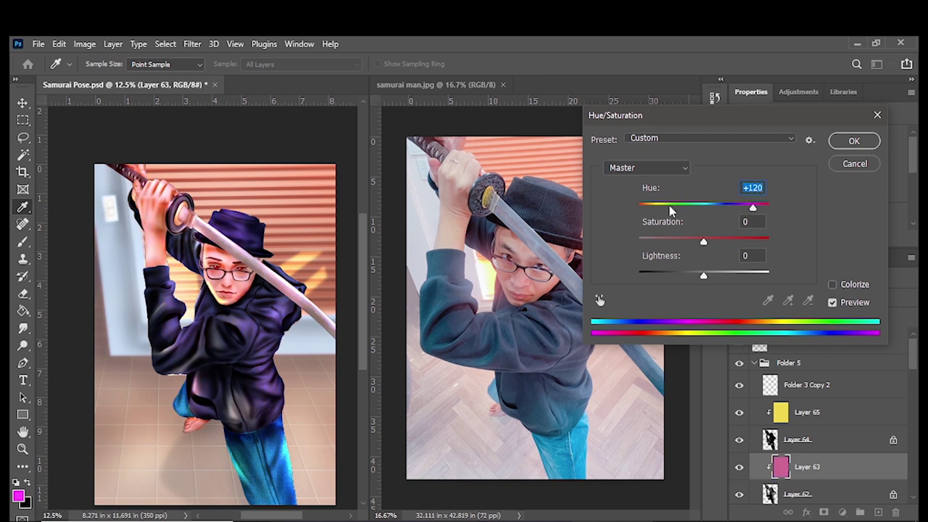
mouse_move(669, 209)
mouse_down()
mouse_move(645, 209)
mouse_move(730, 210)
mouse_up()
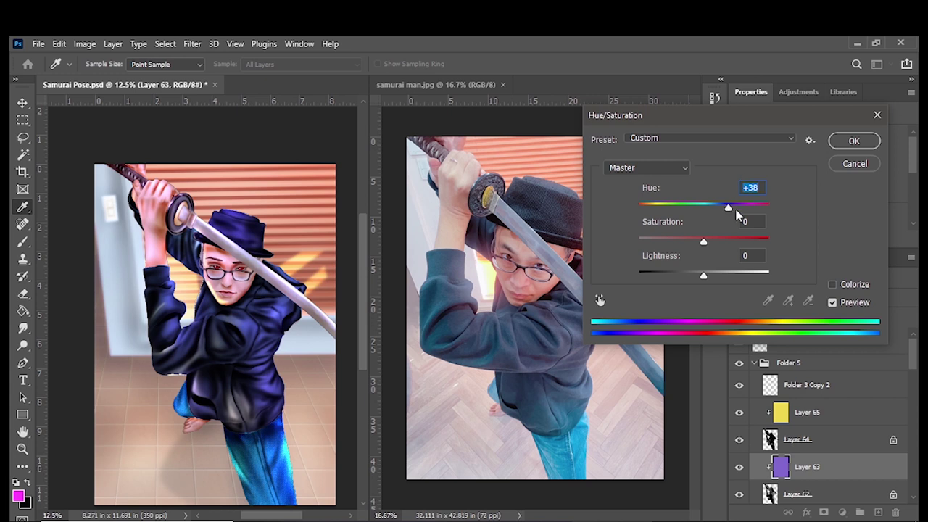
drag(737, 210, 745, 211)
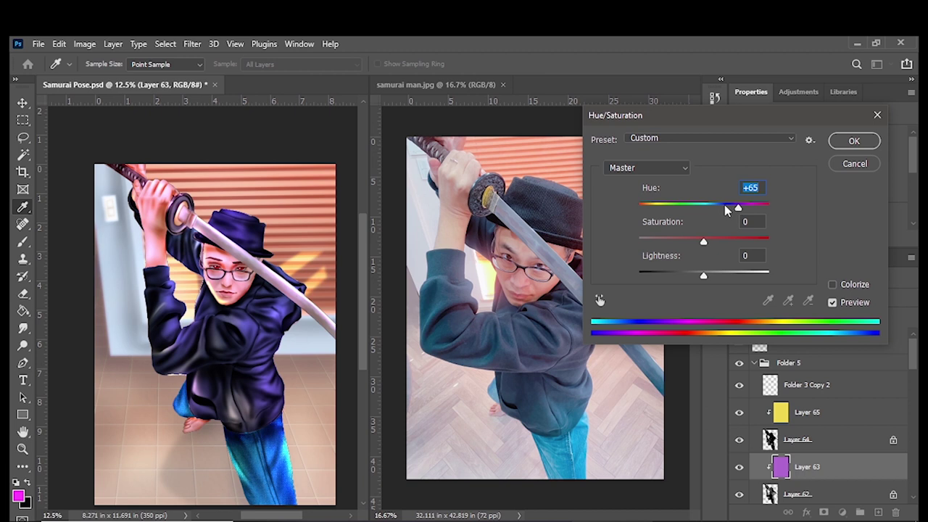
drag(726, 209, 710, 208)
drag(710, 241, 718, 242)
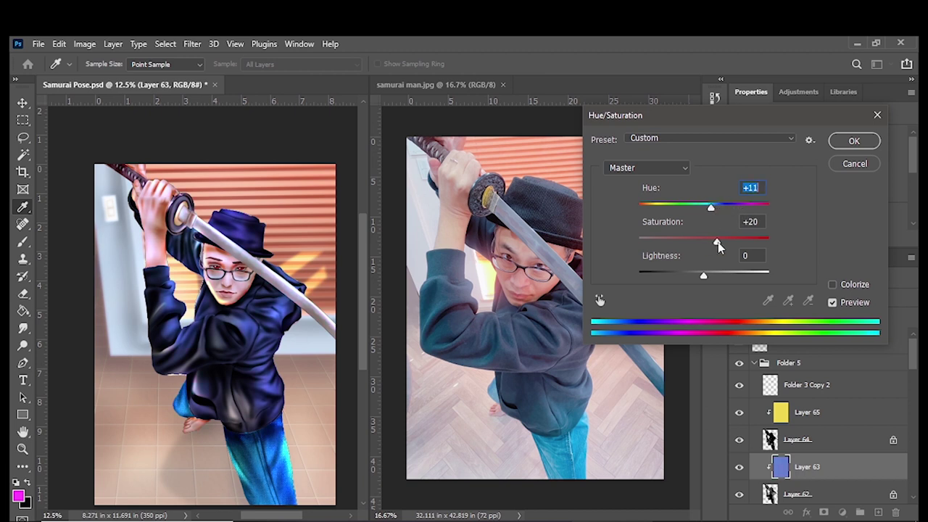
drag(704, 277, 726, 281)
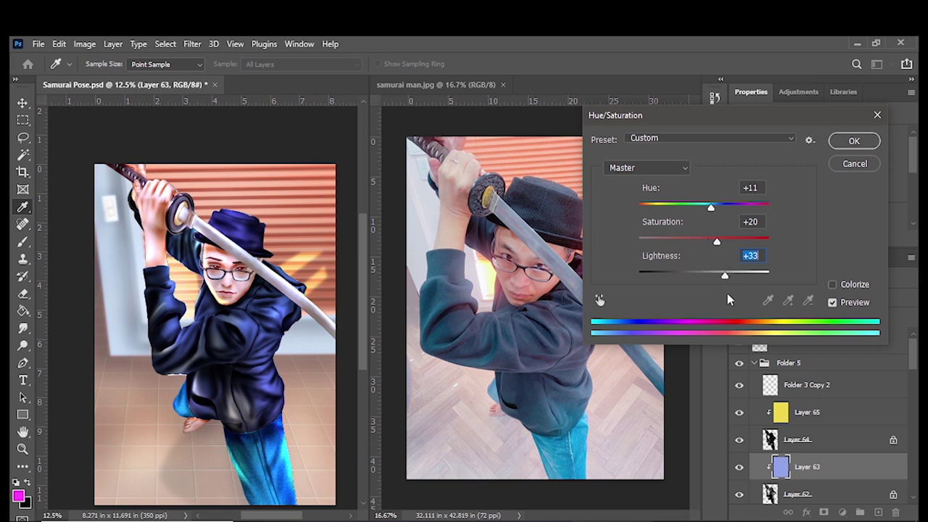
drag(725, 279, 726, 280)
click(847, 142)
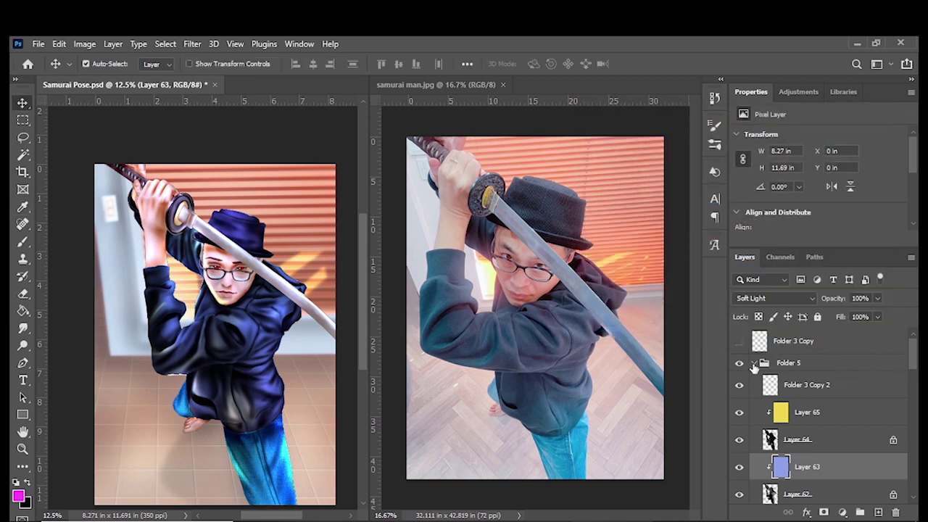
Step: Add a Brightness/Contrast layer above Folder 5 with Brightness -14 and Contrast 14
click(754, 364)
click(842, 512)
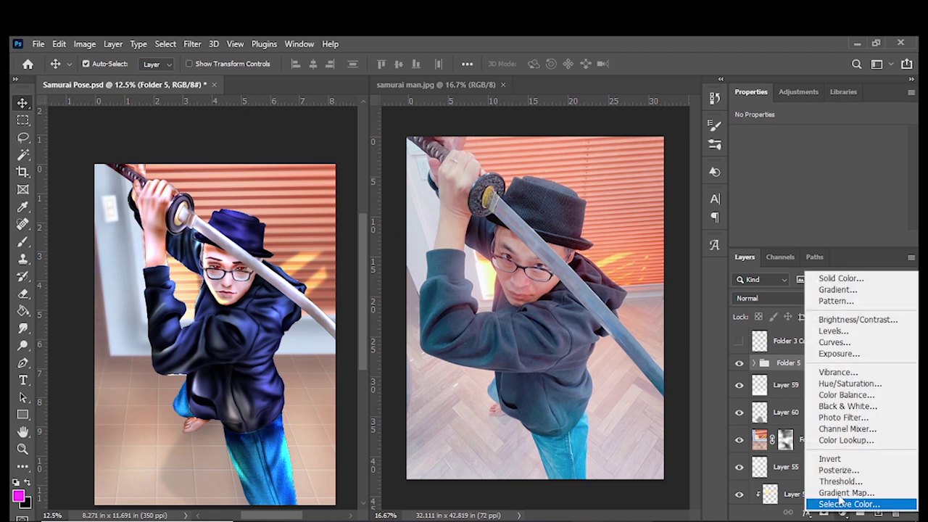
click(852, 321)
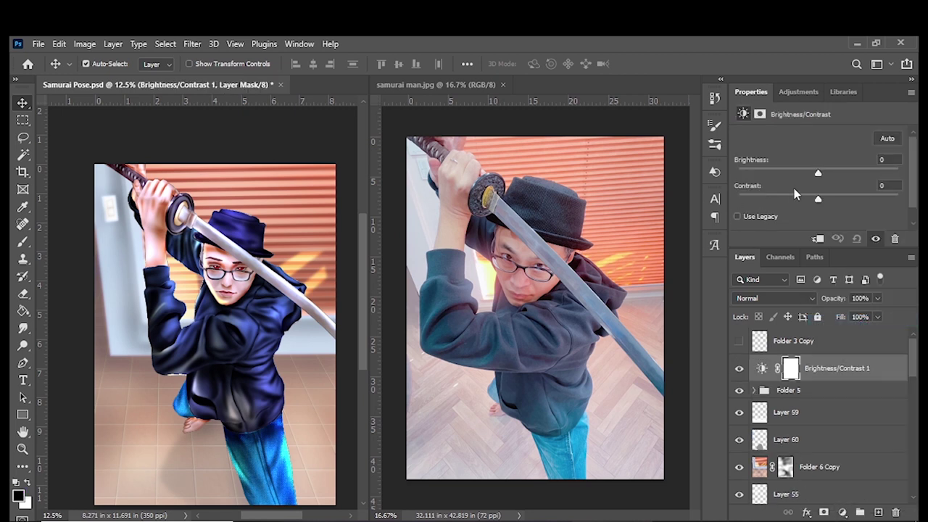
mouse_move(823, 172)
mouse_down()
mouse_move(813, 175)
mouse_move(828, 197)
mouse_move(805, 175)
mouse_move(832, 202)
mouse_up()
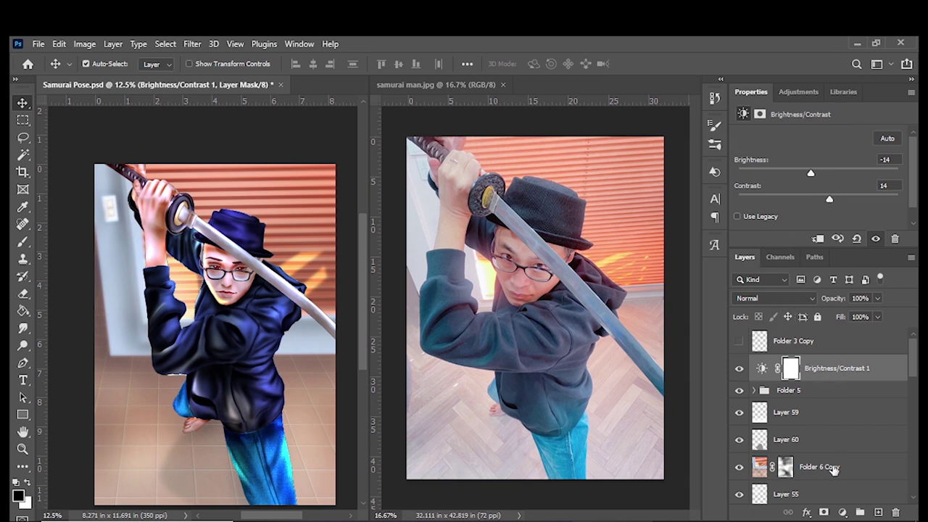
click(844, 513)
Step: Add a Levels layer with input levels 5, 1.22 and 255
click(841, 327)
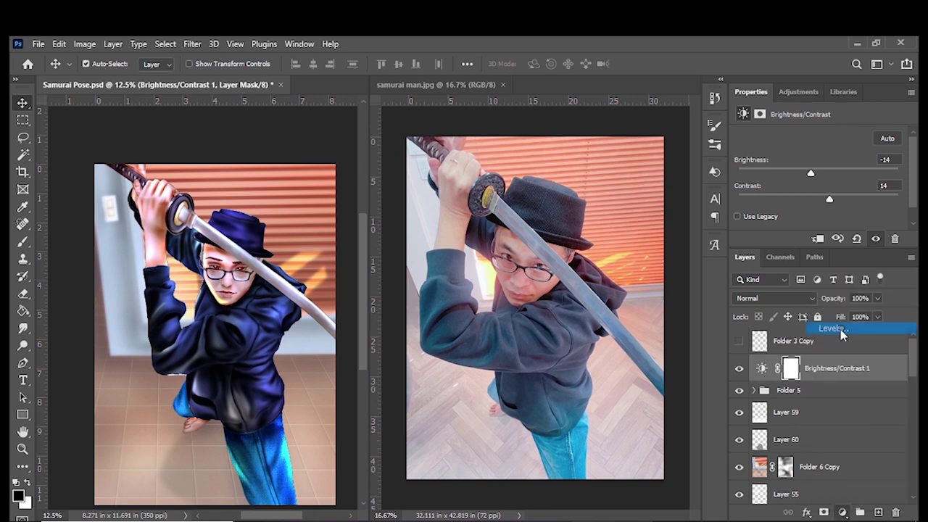
scroll(758, 161, down, 3)
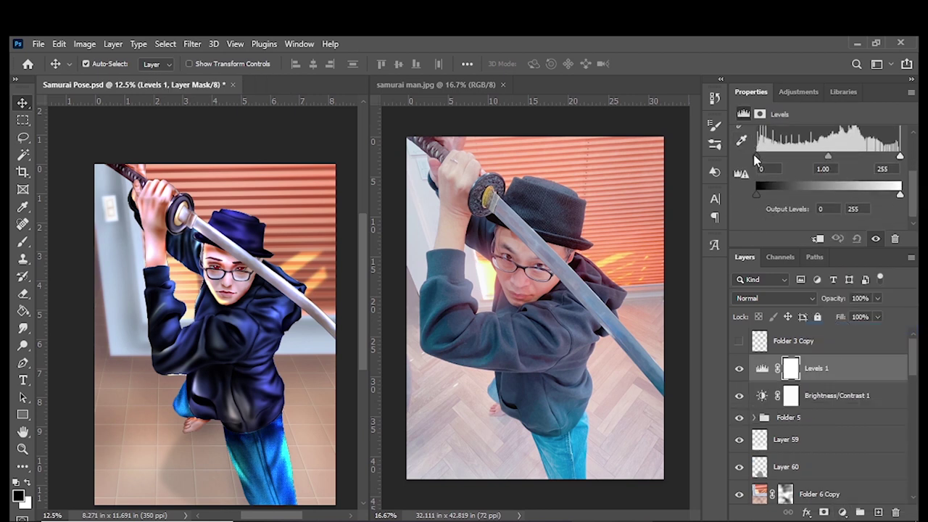
drag(758, 156, 760, 155)
drag(831, 160, 823, 159)
drag(900, 156, 900, 155)
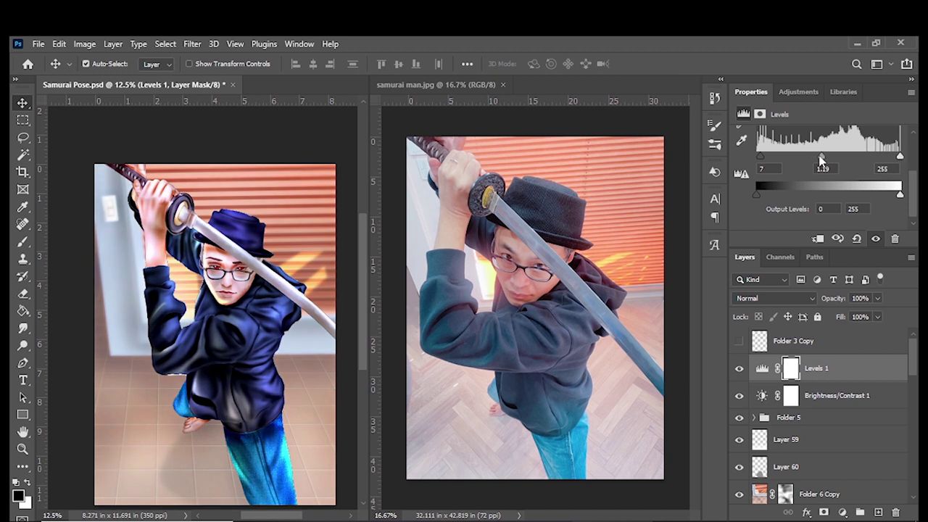
drag(822, 159, 762, 158)
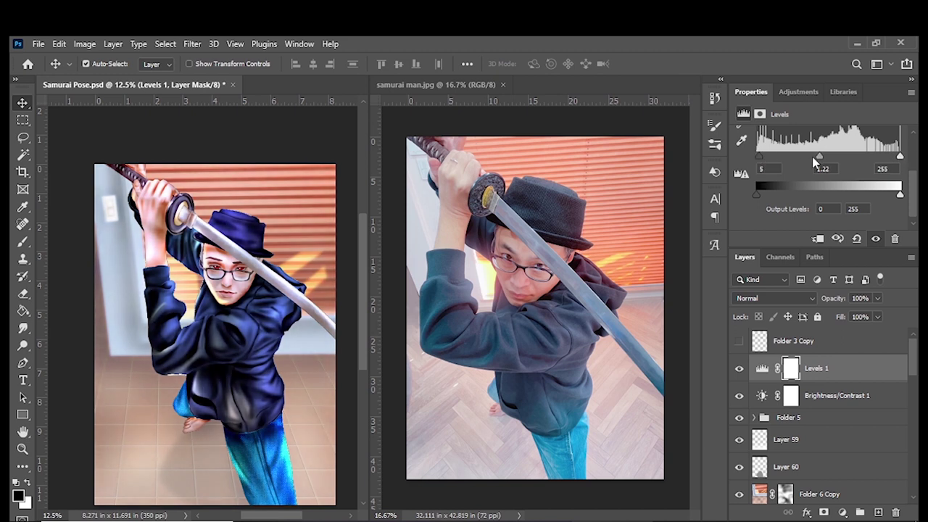
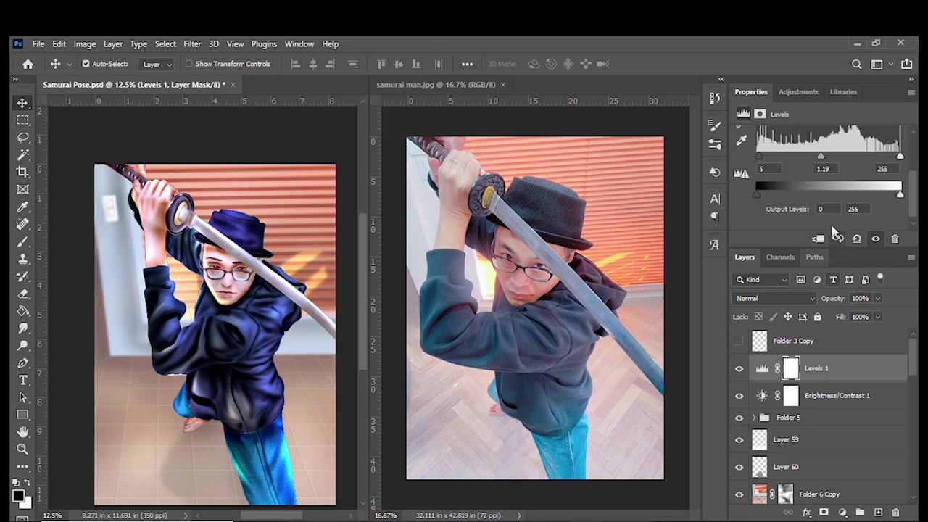
Step: Lower the Levels midtone gamma, then add a Curves layer with its midpoint pulled down to darken
drag(899, 160, 900, 158)
drag(822, 159, 827, 160)
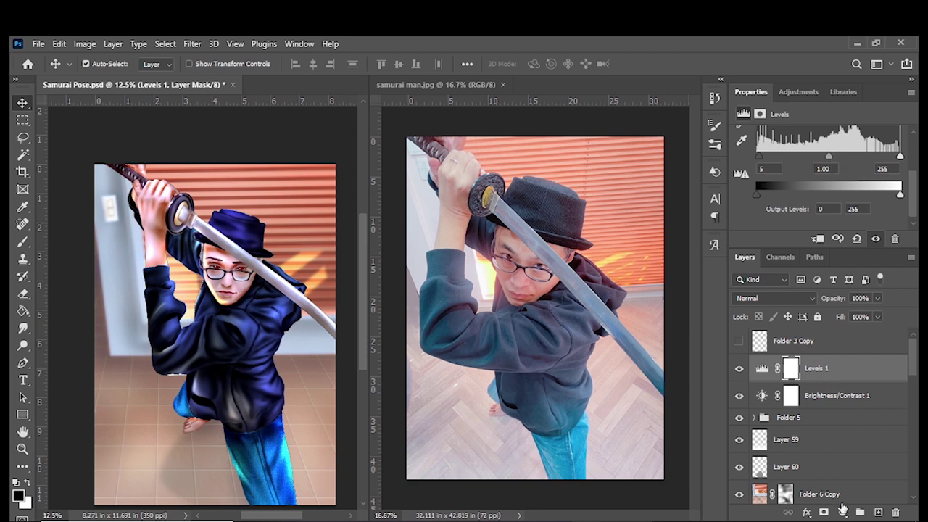
click(843, 512)
click(835, 340)
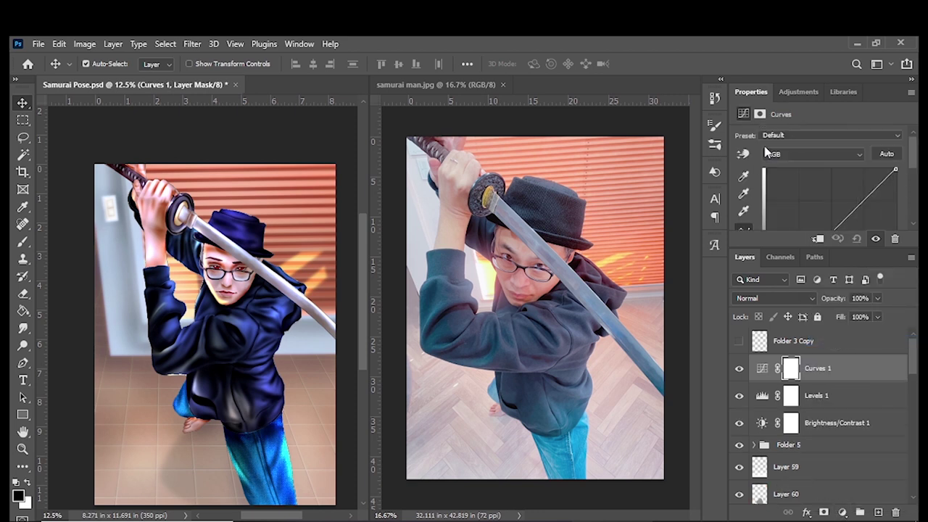
scroll(913, 174, down, 2)
scroll(913, 174, down, 2)
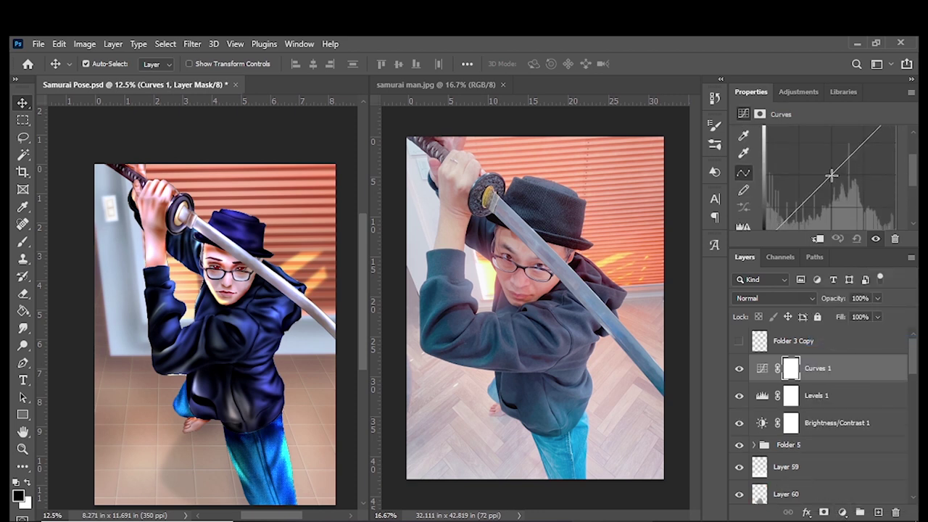
mouse_move(832, 175)
mouse_down()
mouse_move(827, 162)
mouse_move(837, 177)
mouse_move(847, 174)
mouse_move(832, 174)
mouse_move(844, 155)
mouse_move(844, 170)
mouse_move(827, 163)
mouse_move(840, 181)
mouse_move(830, 167)
mouse_move(839, 172)
mouse_up()
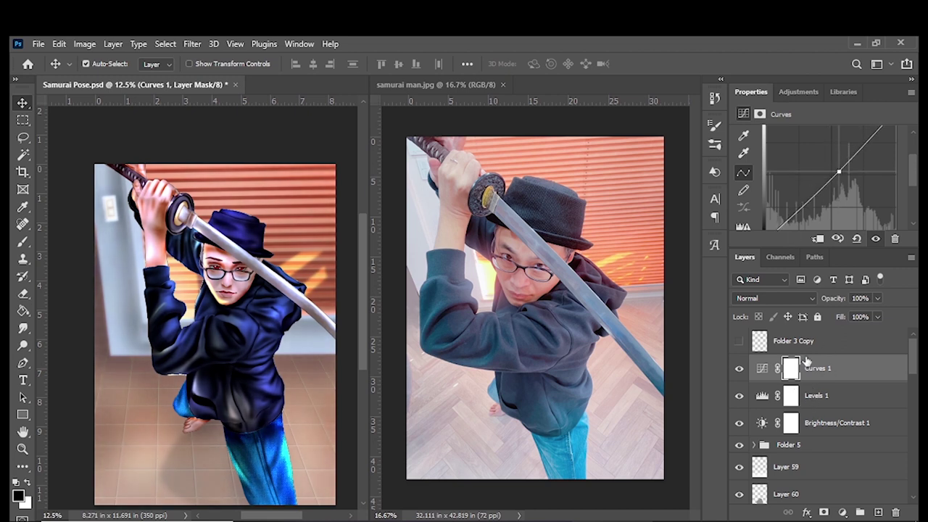
click(843, 512)
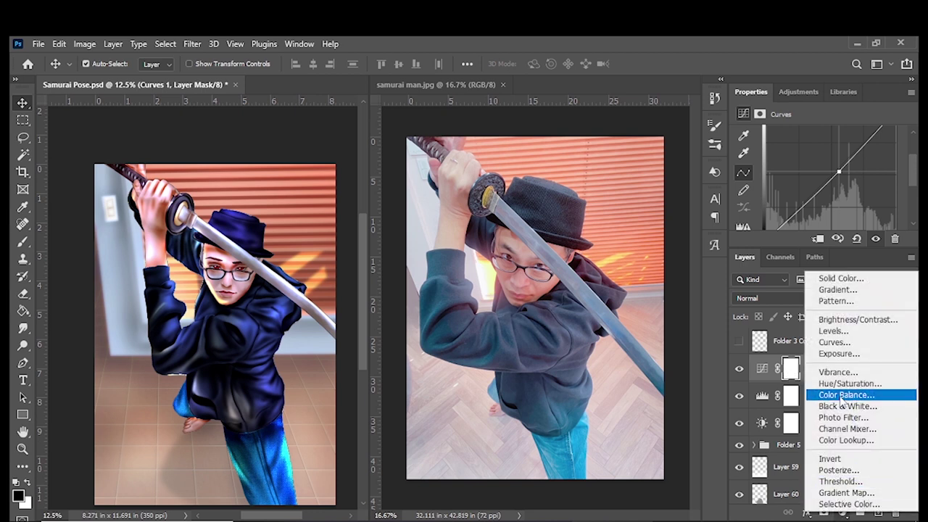
Step: Add an Exposure adjustment at +0.11, offset -0.0042, gamma 0.93
click(834, 355)
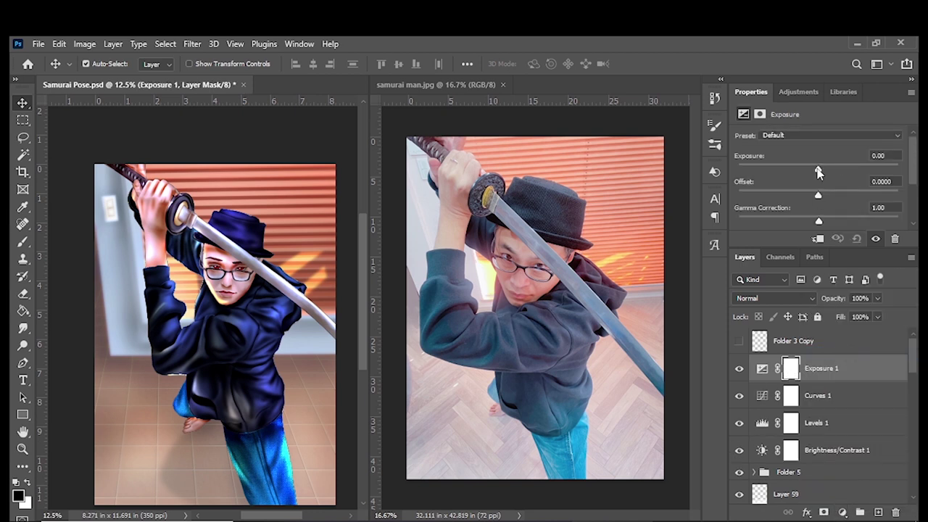
drag(818, 172, 824, 171)
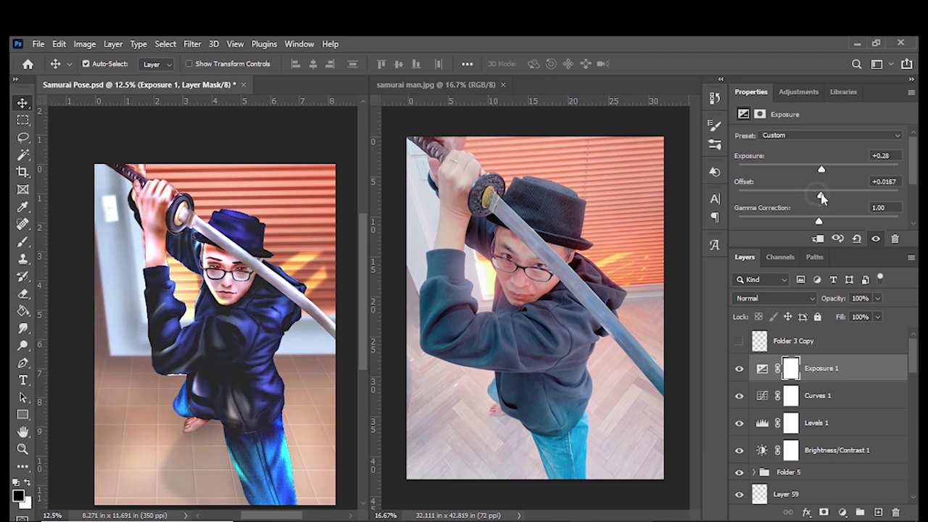
mouse_move(820, 198)
mouse_down()
mouse_move(822, 224)
mouse_move(828, 216)
mouse_up()
drag(815, 219, 823, 218)
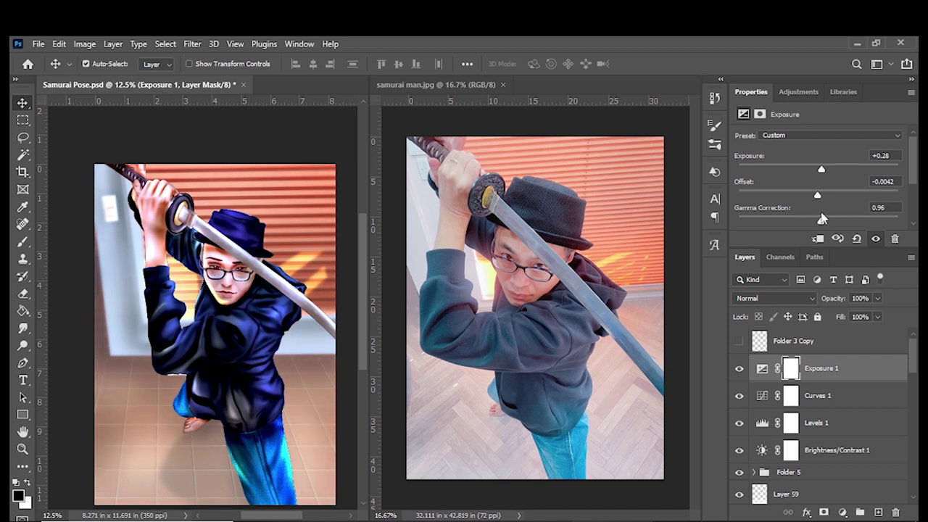
drag(822, 172, 821, 172)
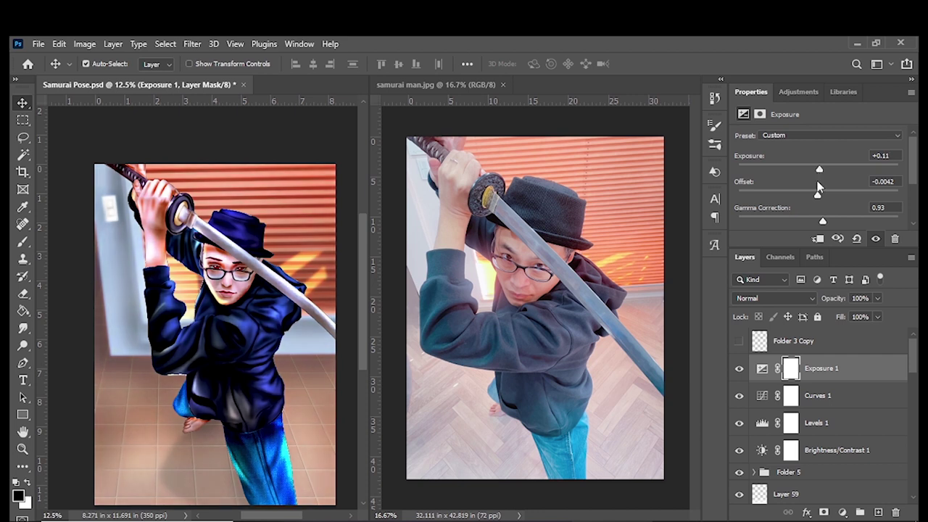
Step: Add a Vibrance adjustment set to Vibrance +20 and Saturation -18
click(842, 512)
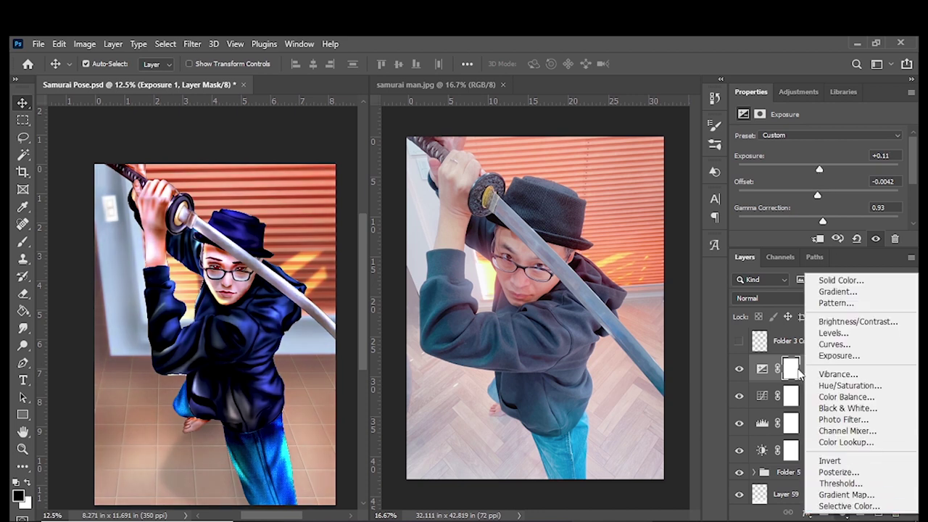
click(839, 374)
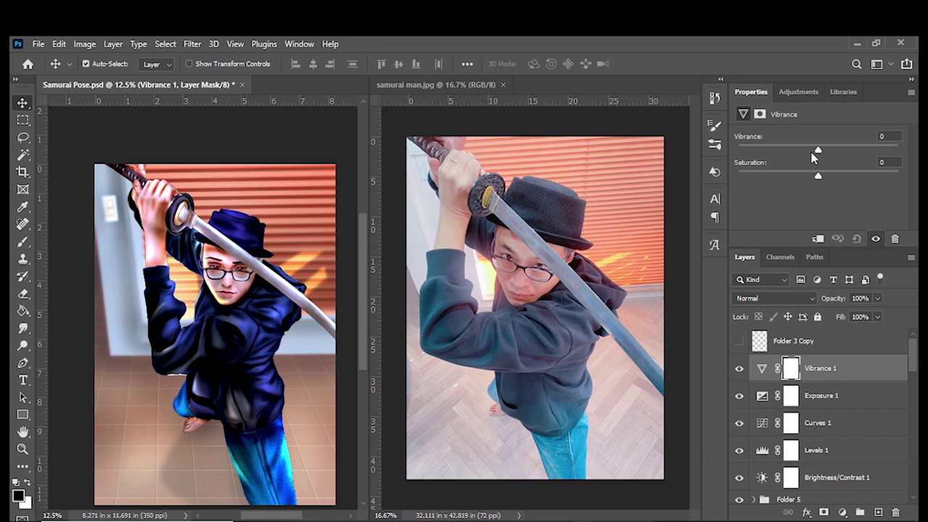
drag(818, 153, 829, 150)
drag(820, 182, 803, 177)
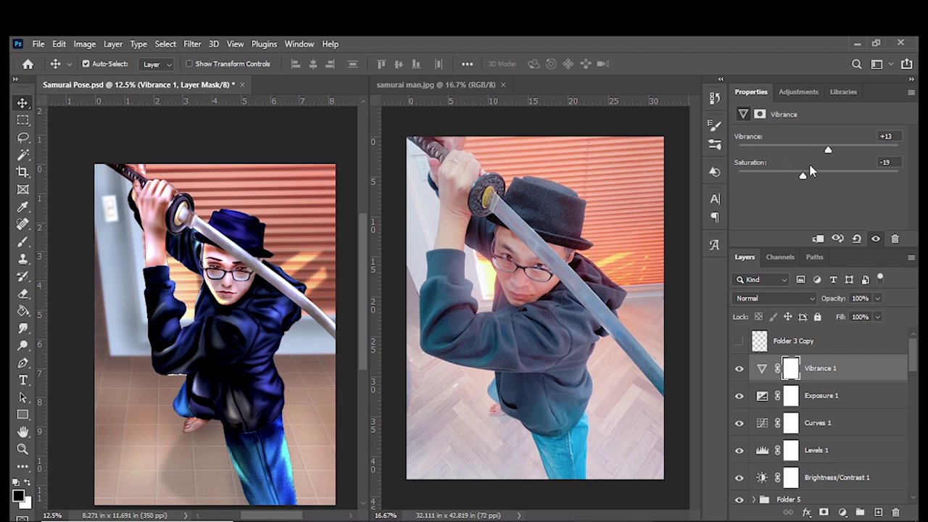
drag(829, 153, 830, 149)
drag(801, 179, 824, 177)
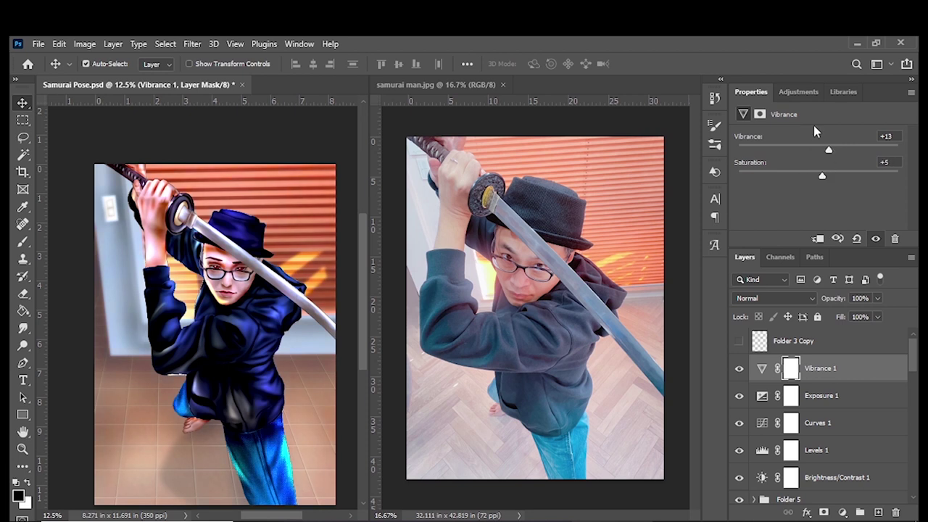
drag(810, 177, 801, 177)
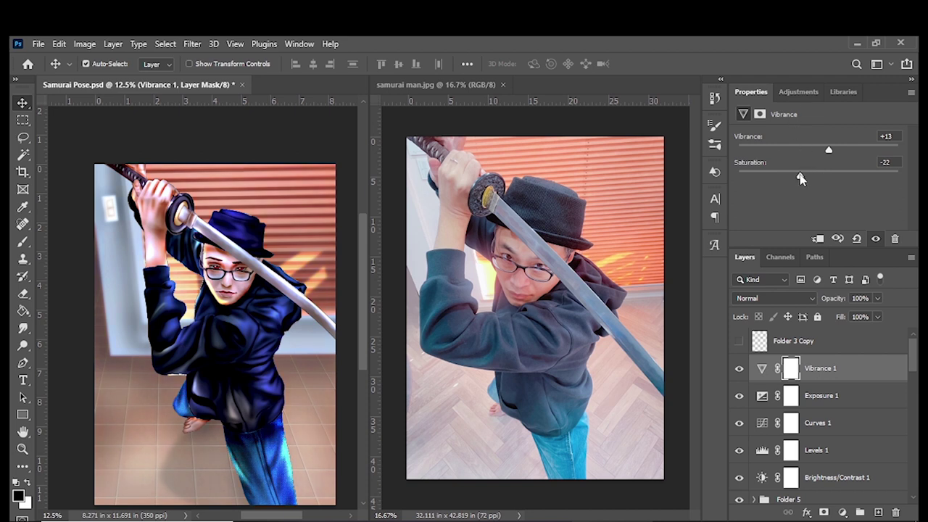
mouse_move(826, 147)
mouse_down()
mouse_move(804, 152)
mouse_move(836, 155)
mouse_up()
drag(794, 178, 819, 178)
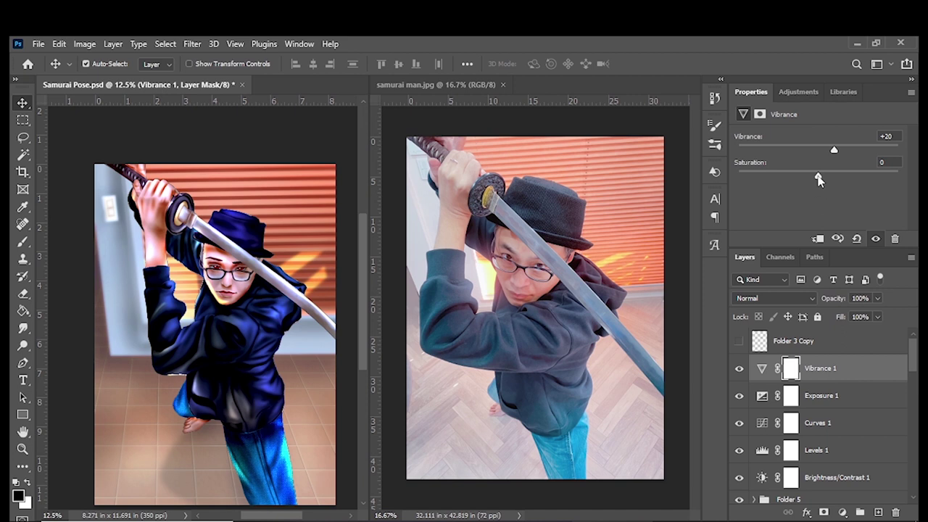
drag(818, 178, 797, 177)
drag(799, 178, 804, 179)
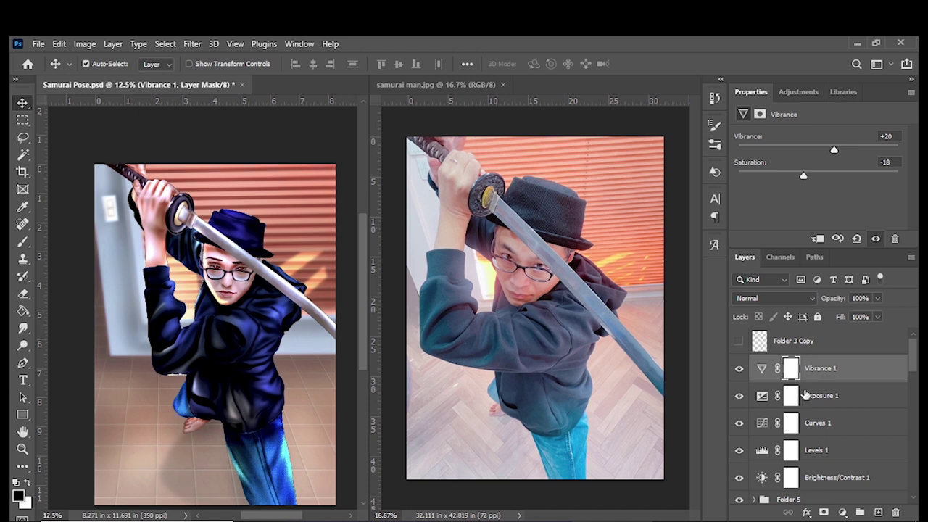
Step: Add a Hue/Saturation adjustment with Saturation -14
click(843, 512)
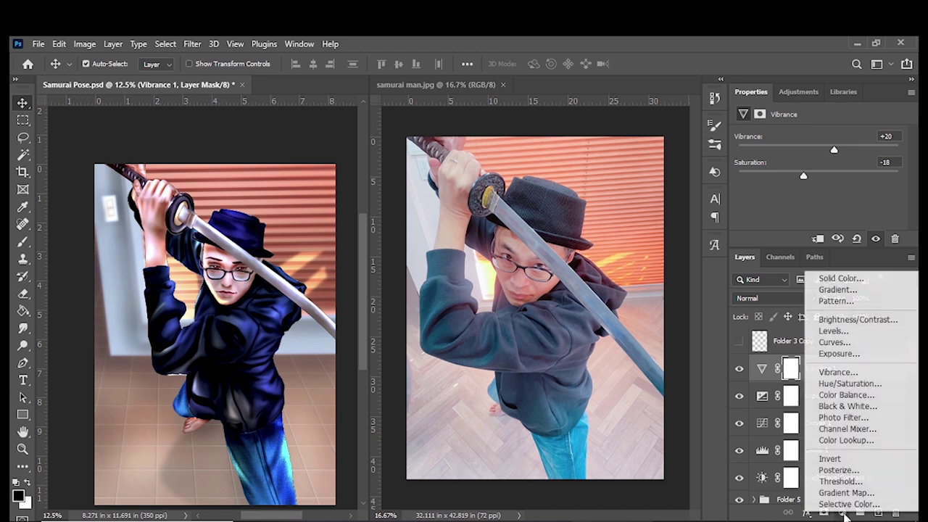
click(848, 388)
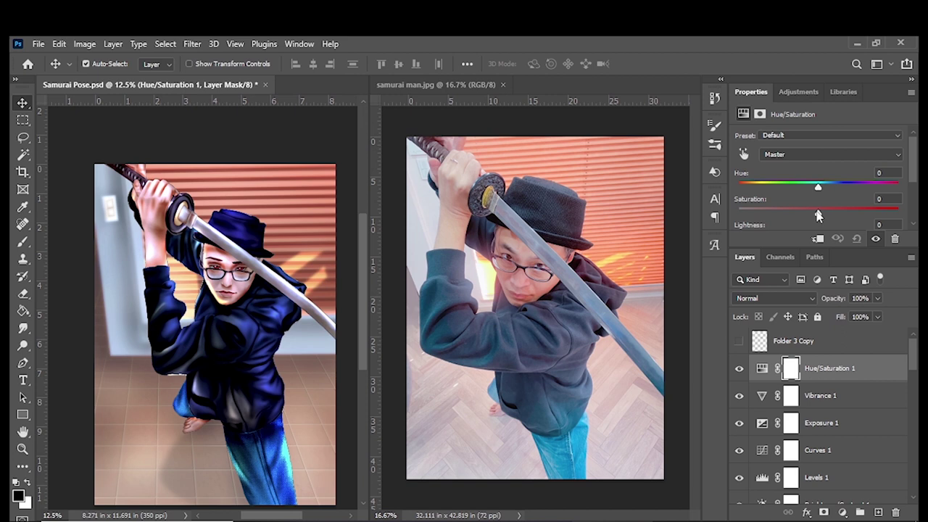
drag(818, 215, 802, 216)
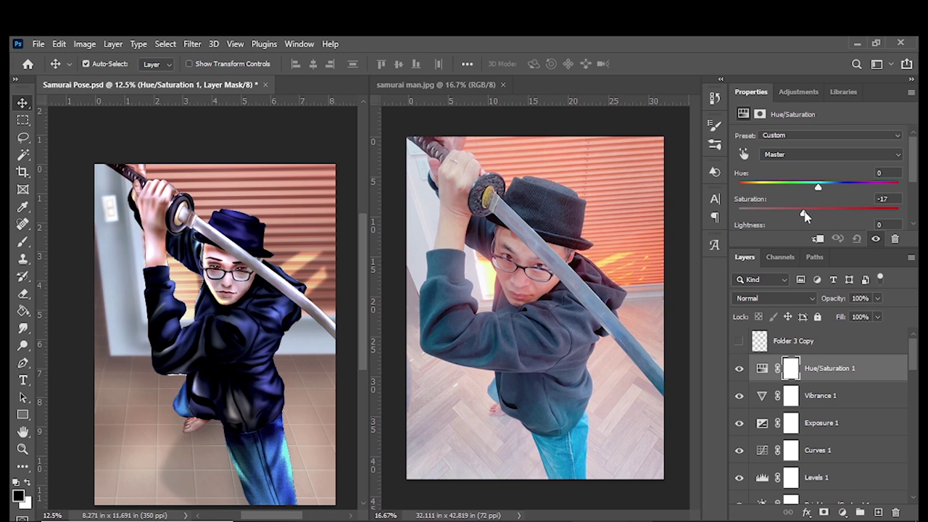
Step: Retune Brightness/Contrast 1 to brightness -7 and contrast 13
click(830, 427)
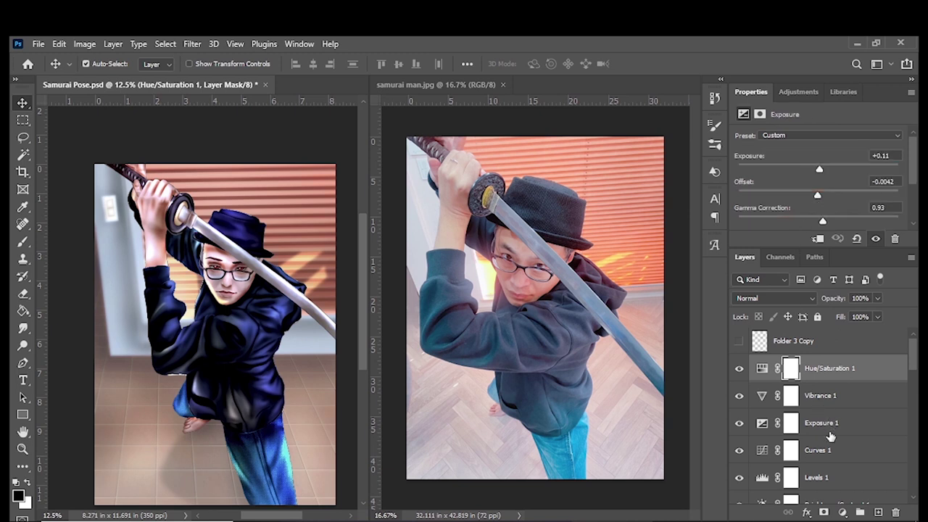
drag(913, 363, 914, 379)
click(834, 414)
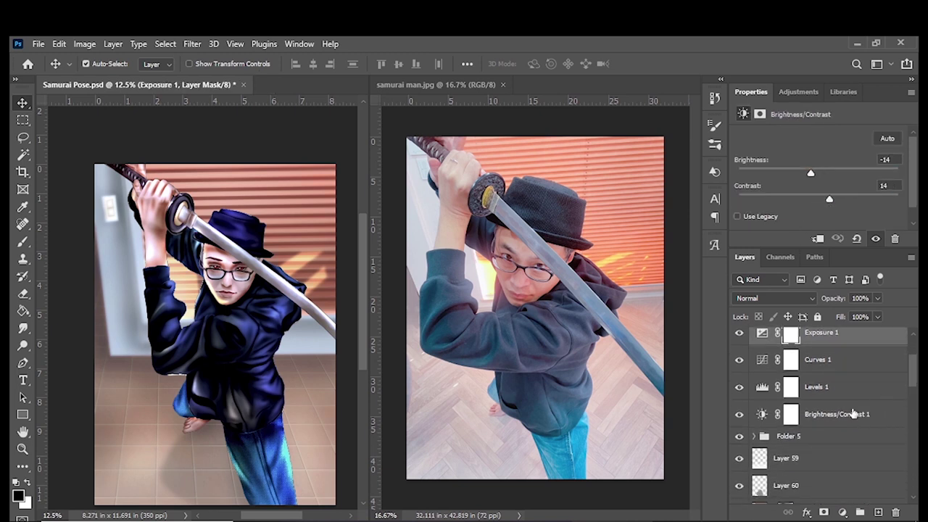
drag(813, 173, 816, 175)
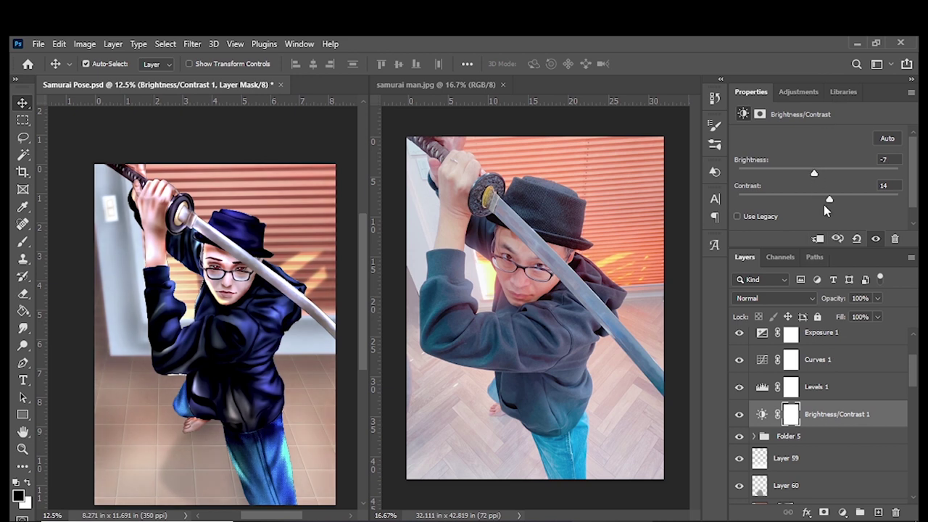
drag(829, 199, 824, 207)
scroll(901, 355, up, 3)
click(875, 358)
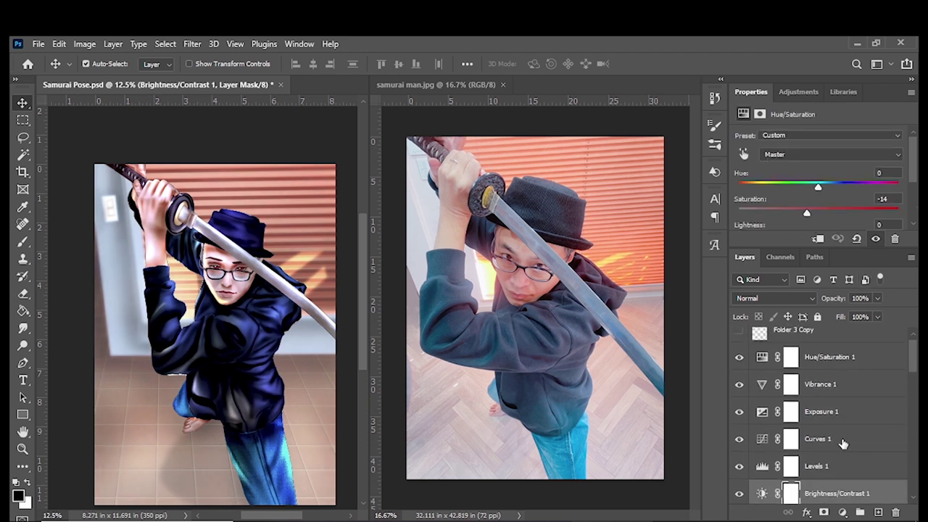
click(842, 512)
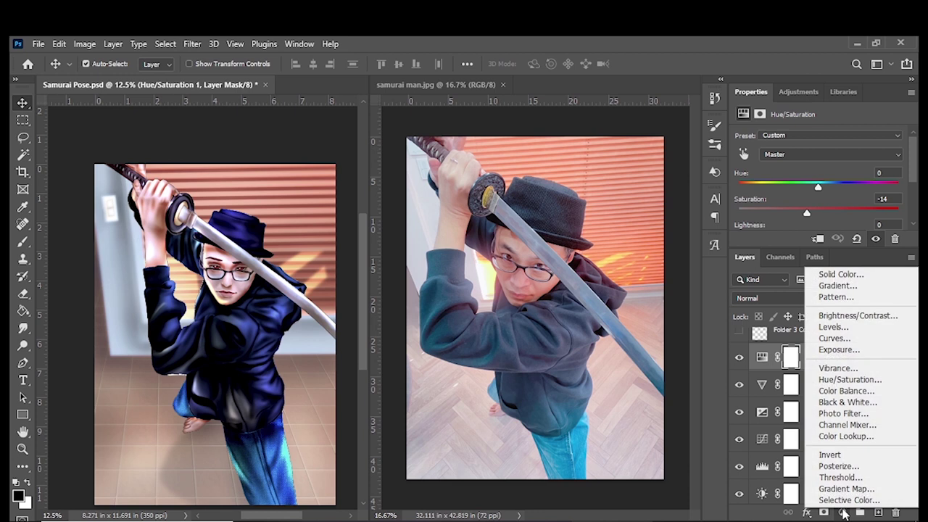
Step: Add a Color Balance adjustment making the midtones slightly less blue and less red
click(847, 391)
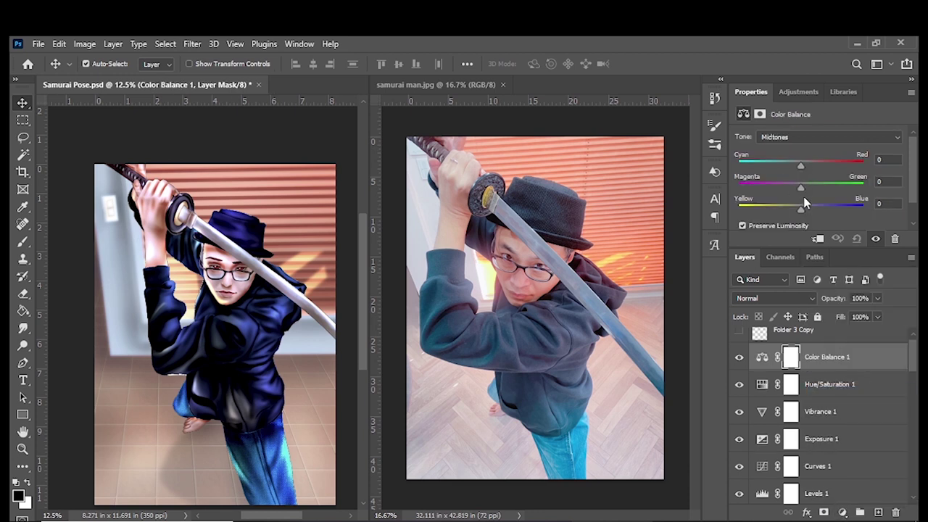
drag(816, 208, 803, 188)
drag(816, 164, 806, 164)
Step: Add a Photo Filter and try the Warming (LBA) and Warming (81) presets at 37% density
click(842, 512)
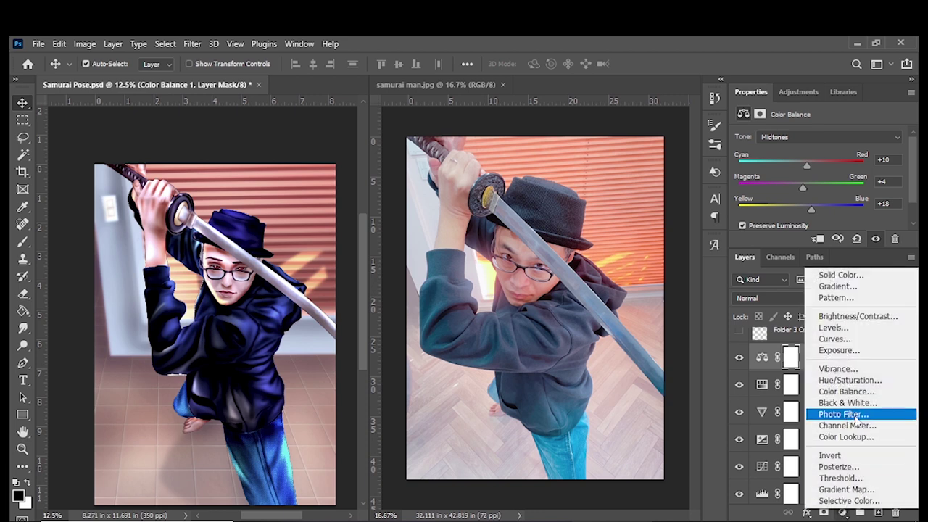
click(859, 416)
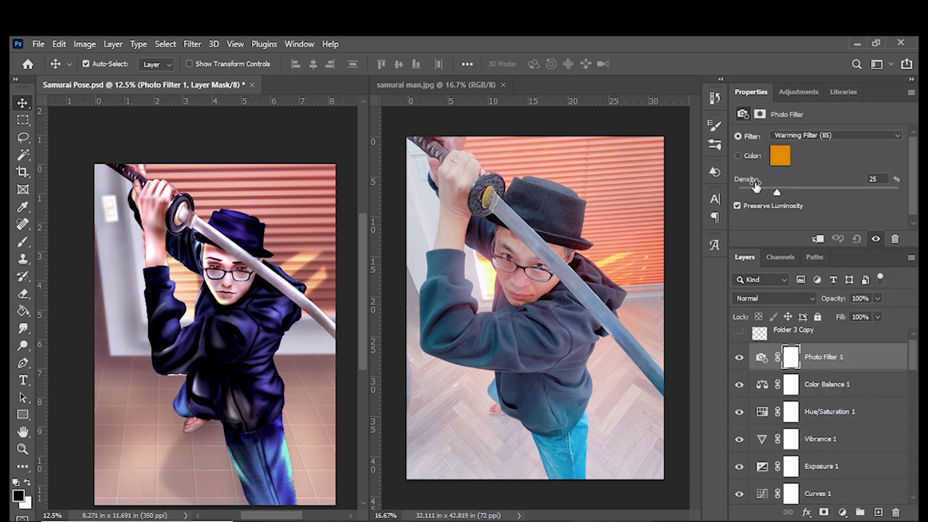
click(812, 138)
click(811, 146)
mouse_move(781, 189)
mouse_down()
mouse_move(798, 195)
mouse_move(784, 195)
mouse_up()
click(805, 136)
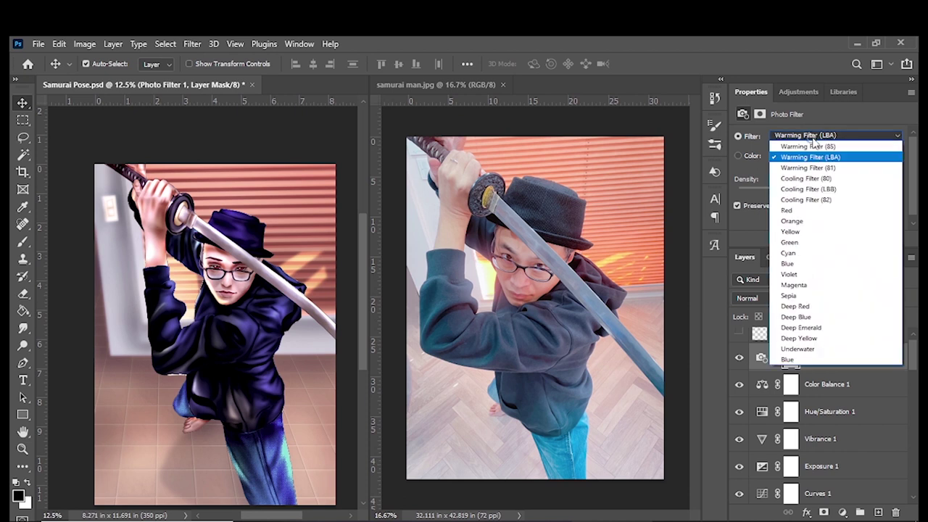
click(806, 168)
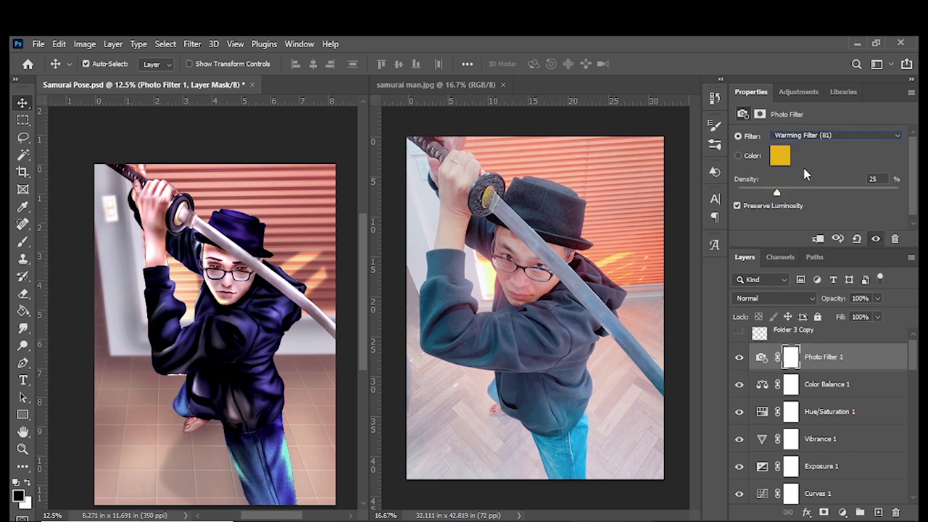
Step: Compare Cooling Filters 80, LBB and 82, then settle on Blue at 25% density
click(813, 135)
click(802, 180)
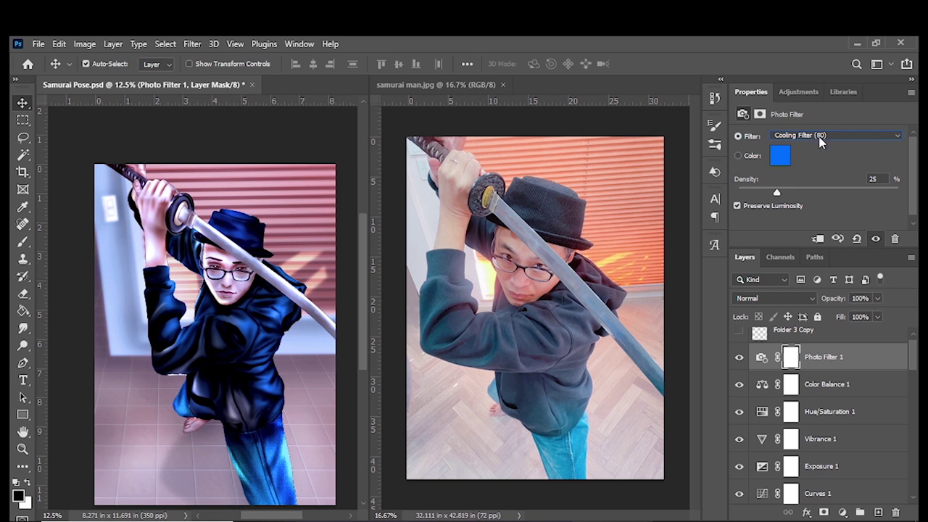
click(819, 136)
click(807, 187)
click(822, 137)
click(807, 200)
click(814, 136)
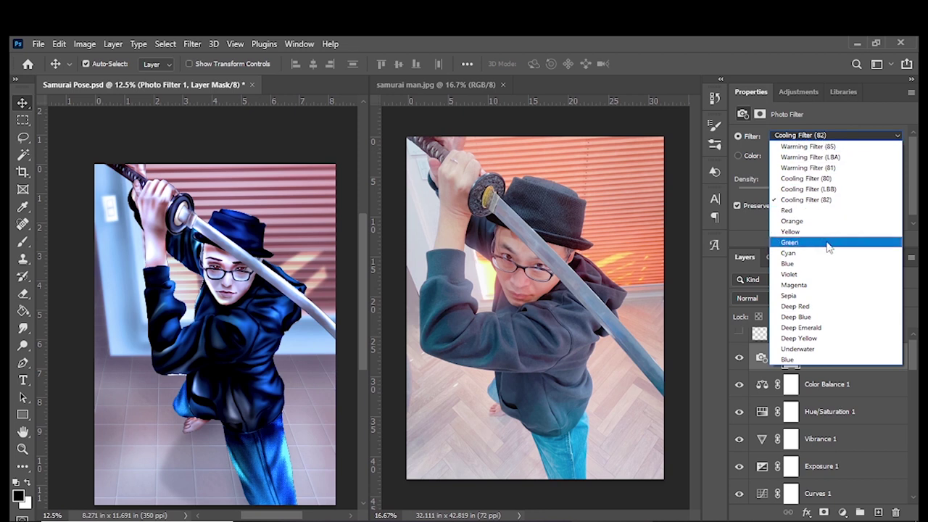
click(814, 264)
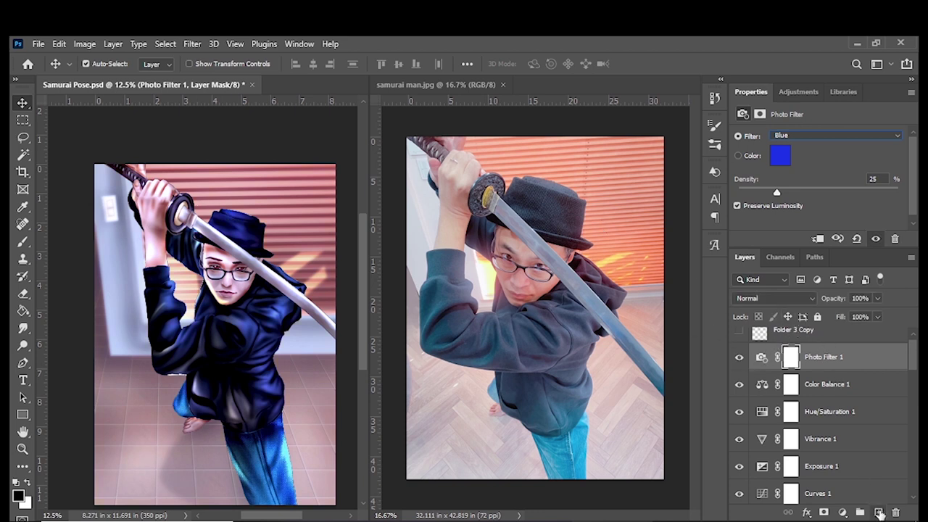
click(879, 512)
Step: Add a Solid Color fill layer in neutral grey 8c8c8c
click(842, 512)
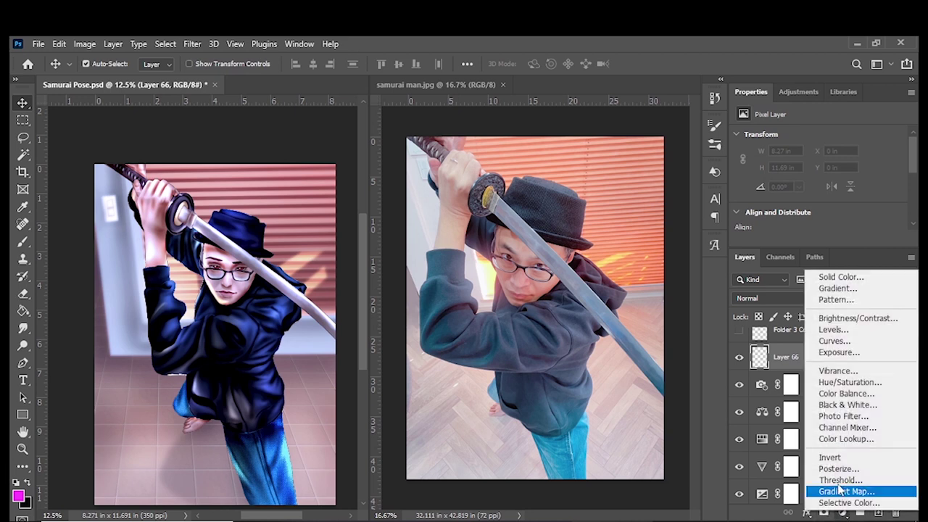
click(831, 277)
drag(572, 356, 540, 366)
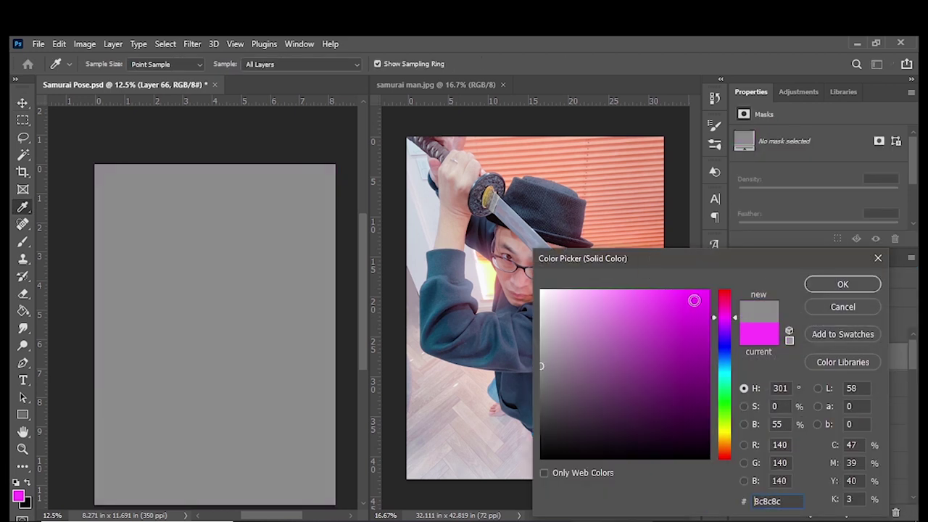
click(827, 284)
key(v)
Step: Apply Add Noise at 17.27%, Gaussian monochromatic, to the fill as a smart object
click(192, 44)
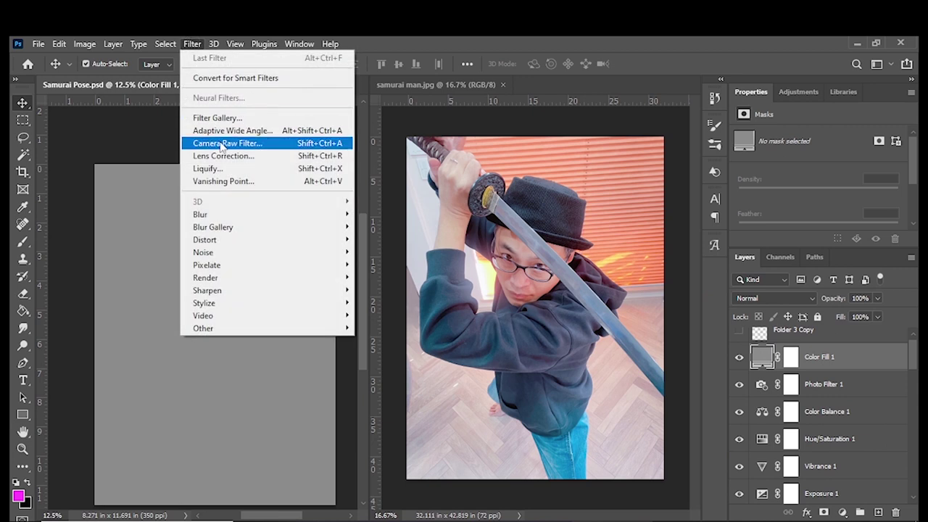
mouse_move(203, 253)
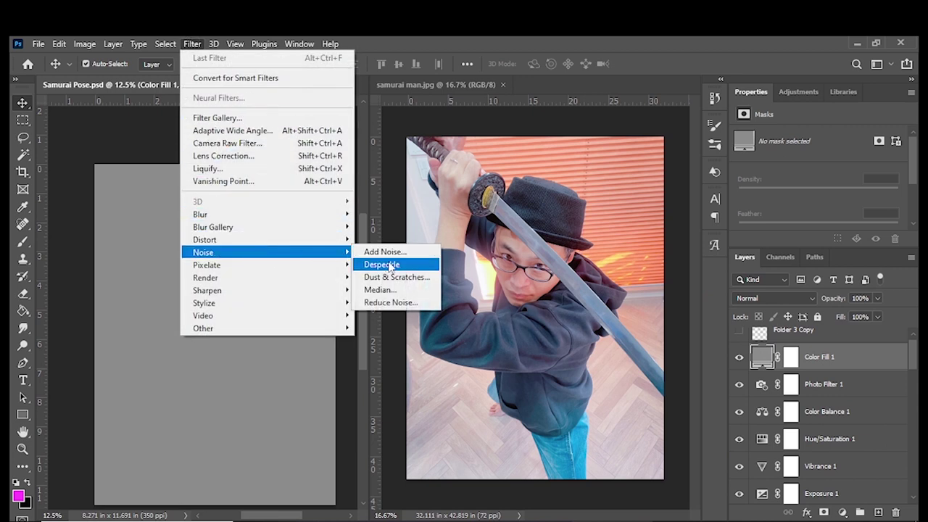
click(392, 255)
click(473, 229)
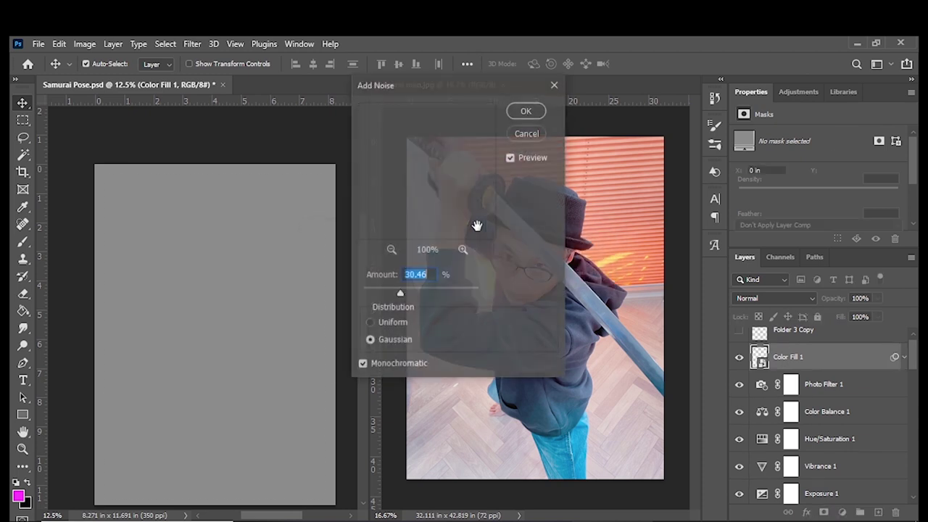
drag(418, 296, 388, 294)
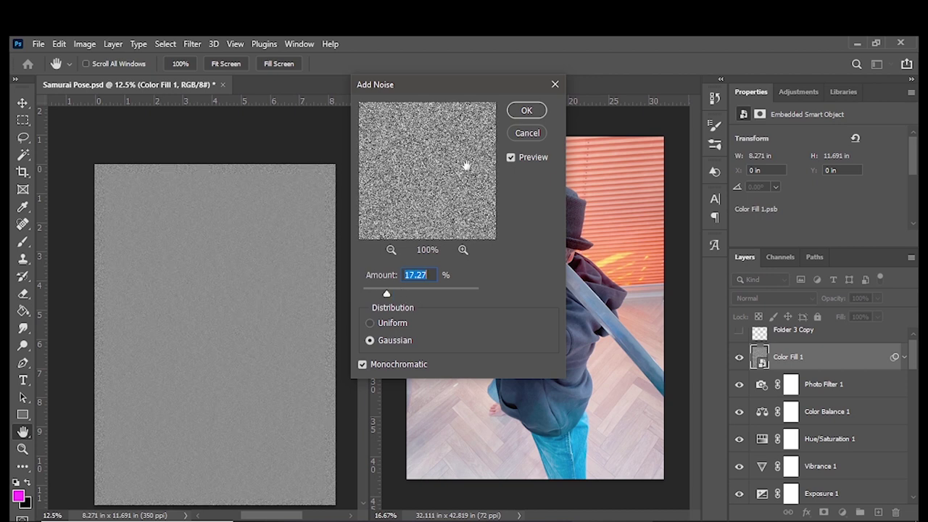
click(527, 110)
Step: Blend the noise layer as Overlay at 30% opacity
click(789, 298)
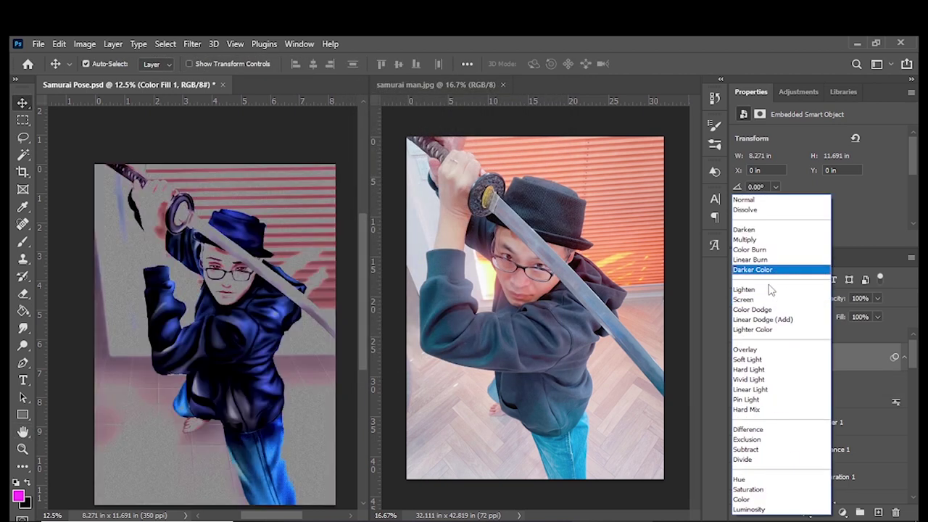
click(788, 353)
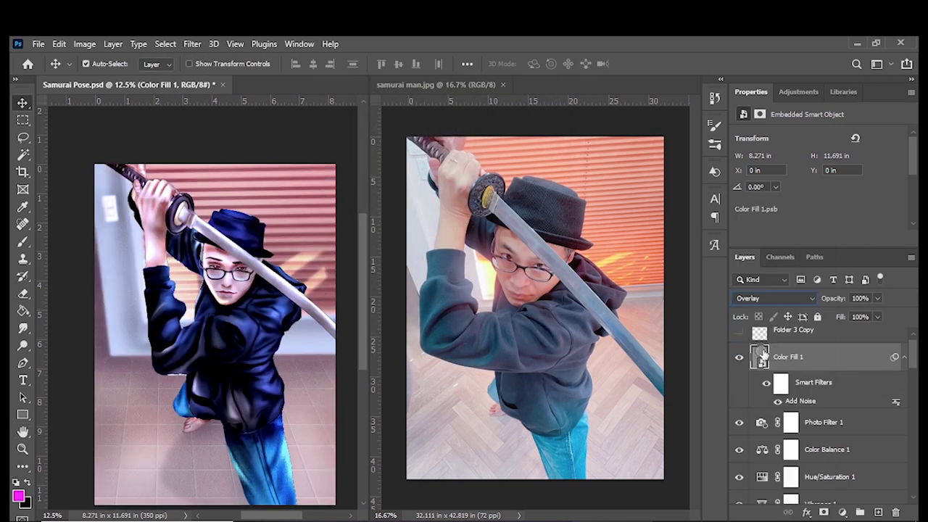
click(877, 298)
drag(851, 317, 838, 319)
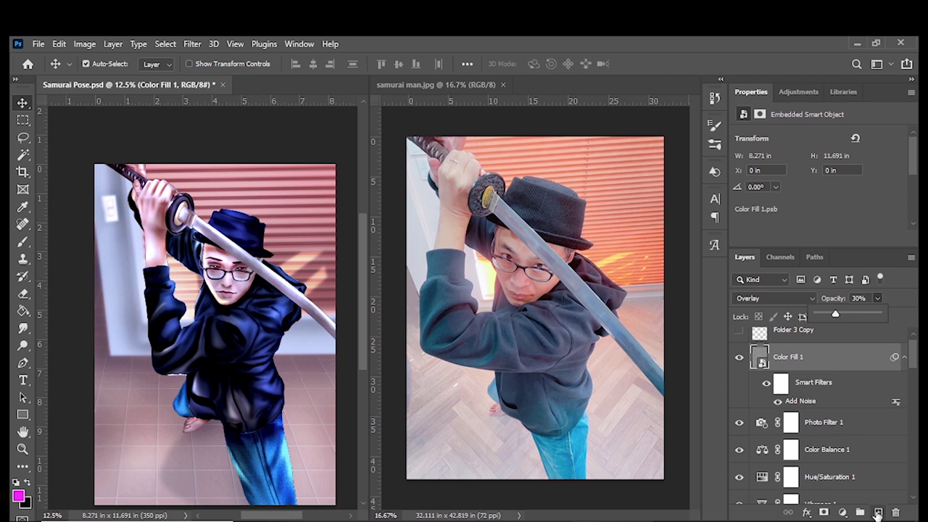
Step: On a new empty layer, select the 2500 px scatter brush
click(878, 512)
key(b)
right_click(232, 275)
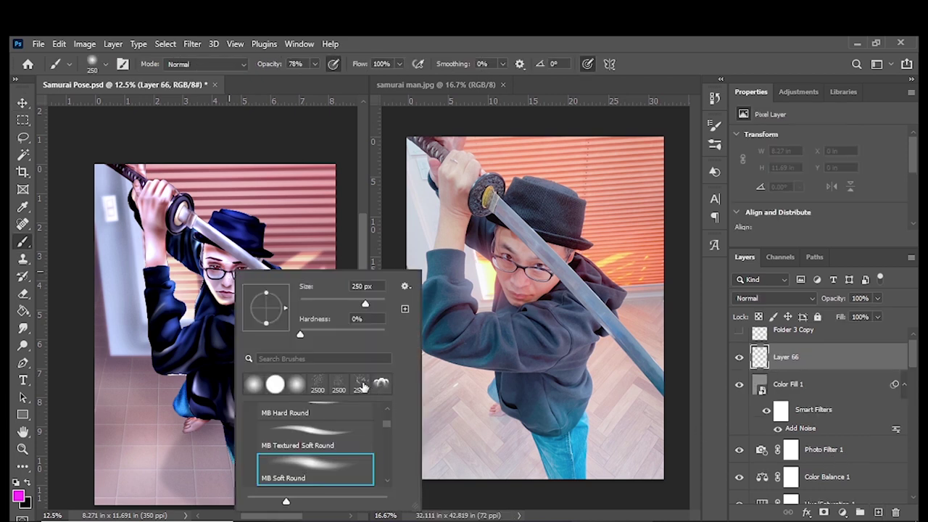
click(361, 384)
key(Return)
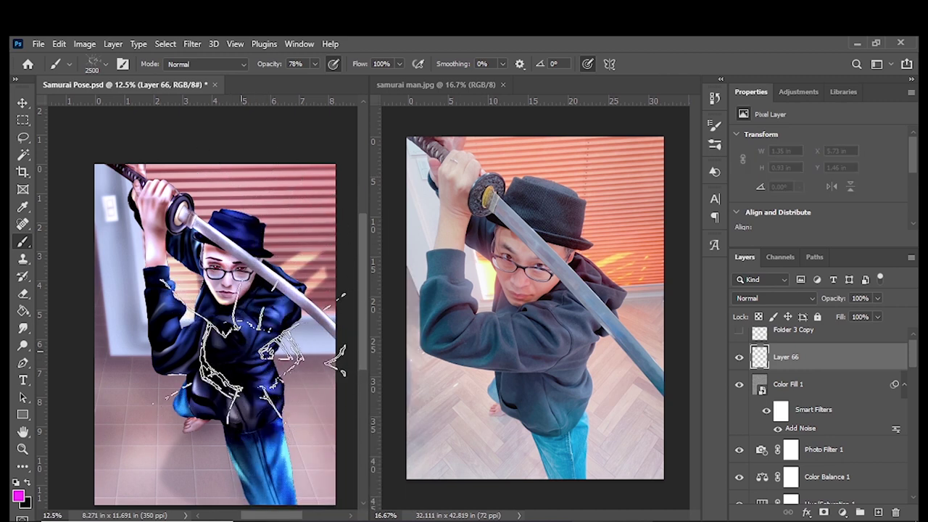
Step: Set the foreground to white ffffff and paint scattered strokes over the face and hat
click(18, 496)
text(ffffff)
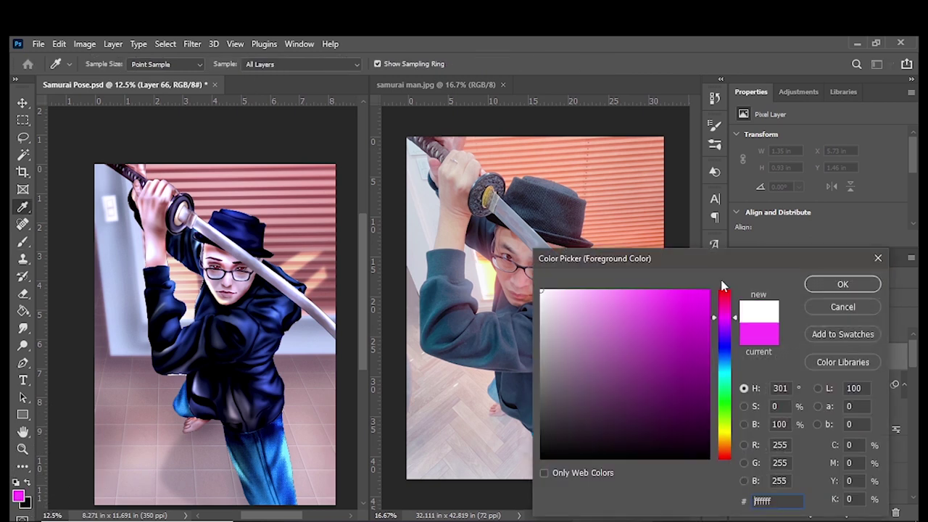
click(827, 285)
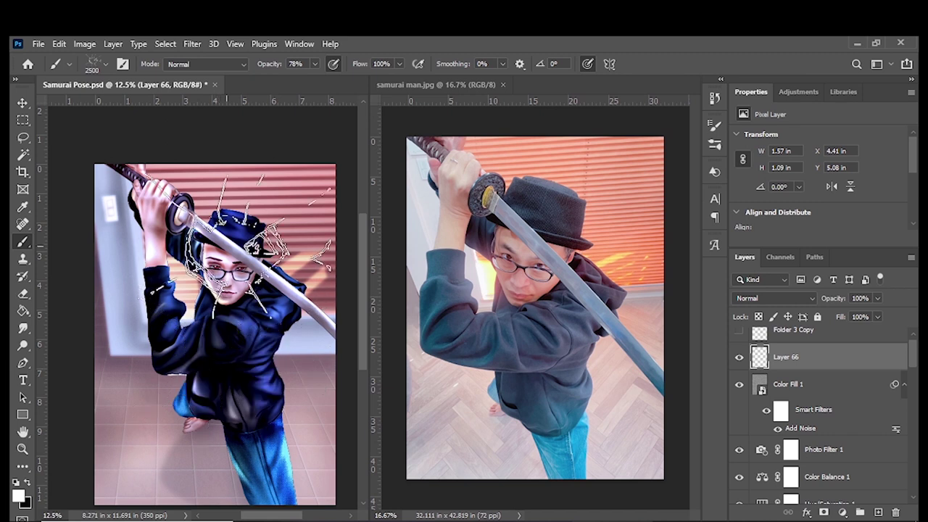
drag(239, 250, 218, 282)
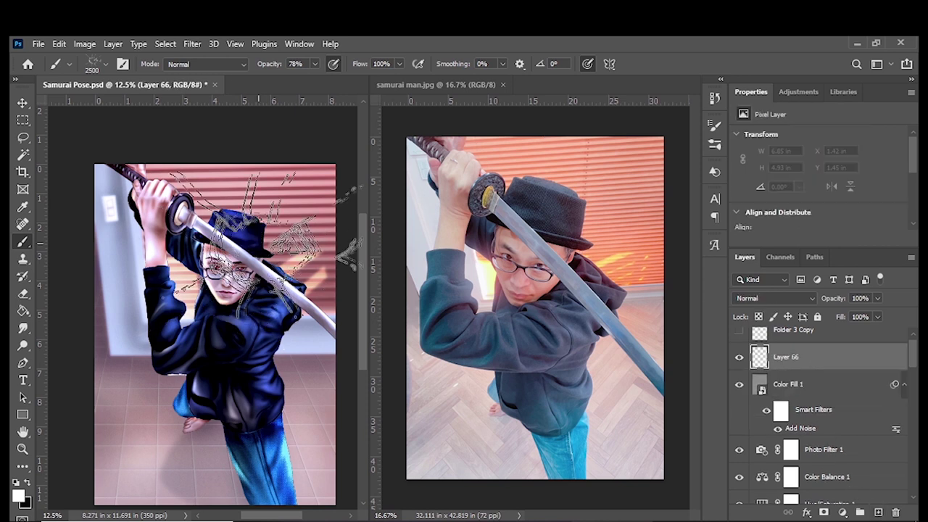
right_click(246, 251)
Step: Try an MB Organic1 glow stroke over the face and hood, then delete it
click(333, 455)
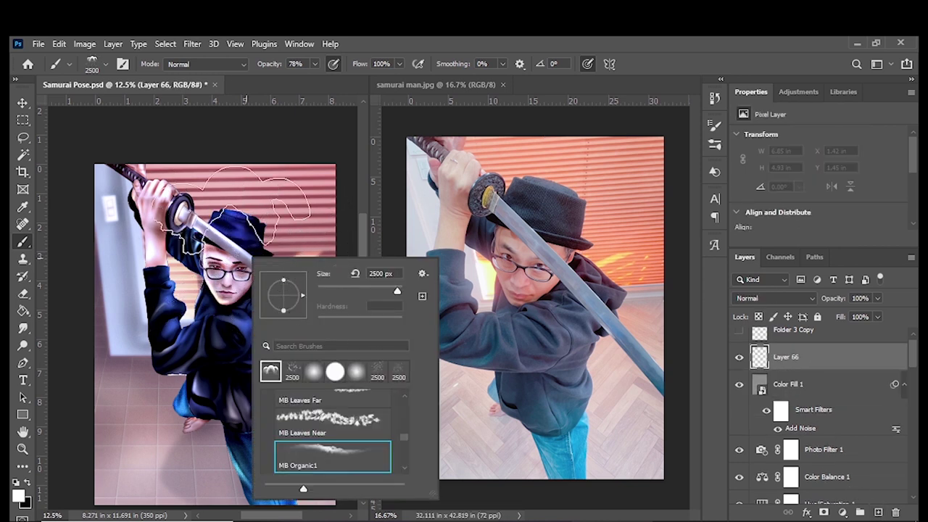
click(240, 217)
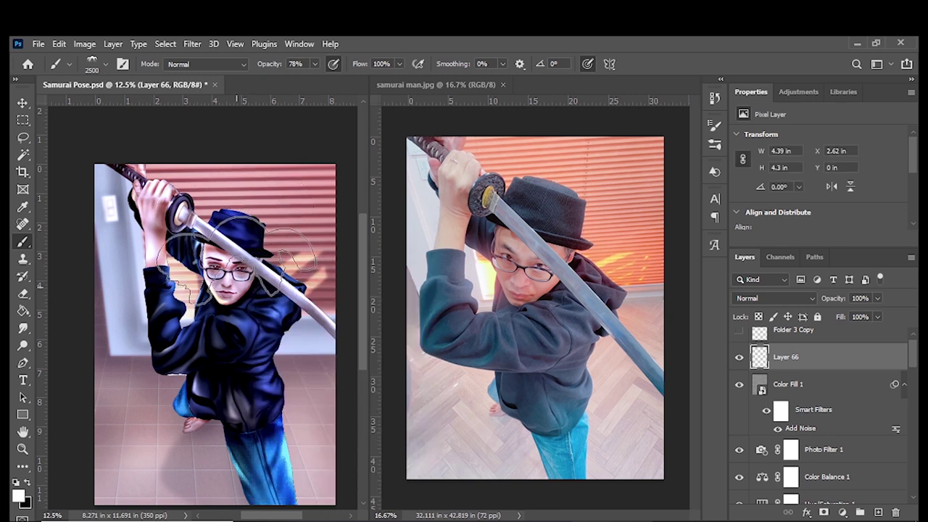
drag(236, 257, 225, 363)
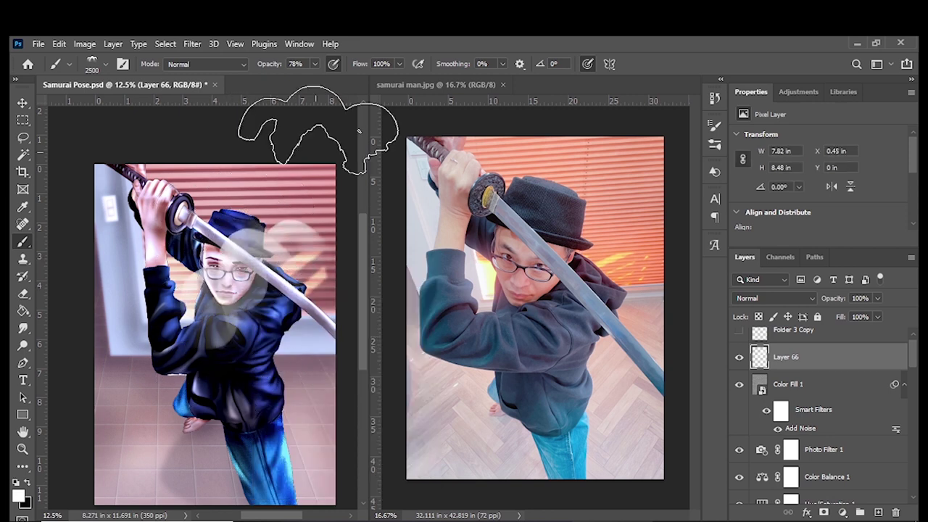
key(Delete)
Step: On a fresh layer, stamp Shattered Glass shards along the left edge, then clear them
click(879, 514)
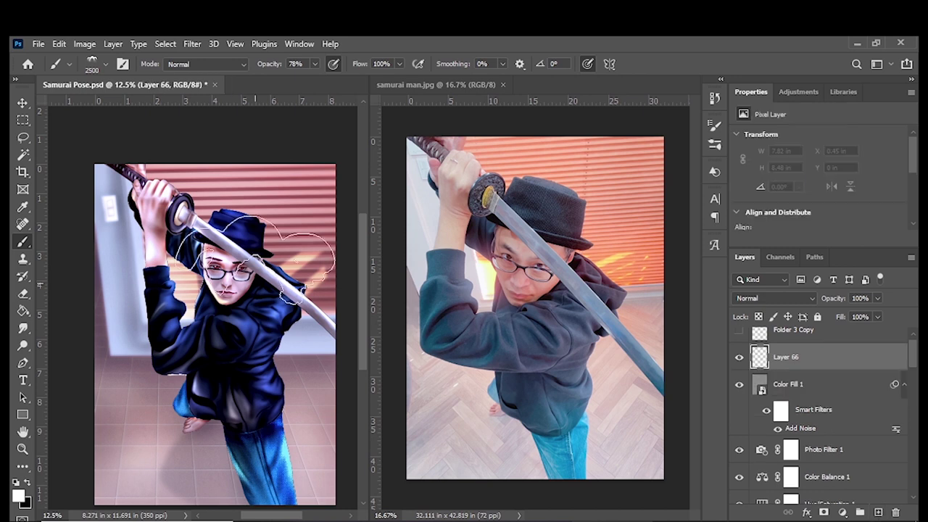
right_click(231, 269)
drag(385, 441, 381, 456)
double_click(304, 435)
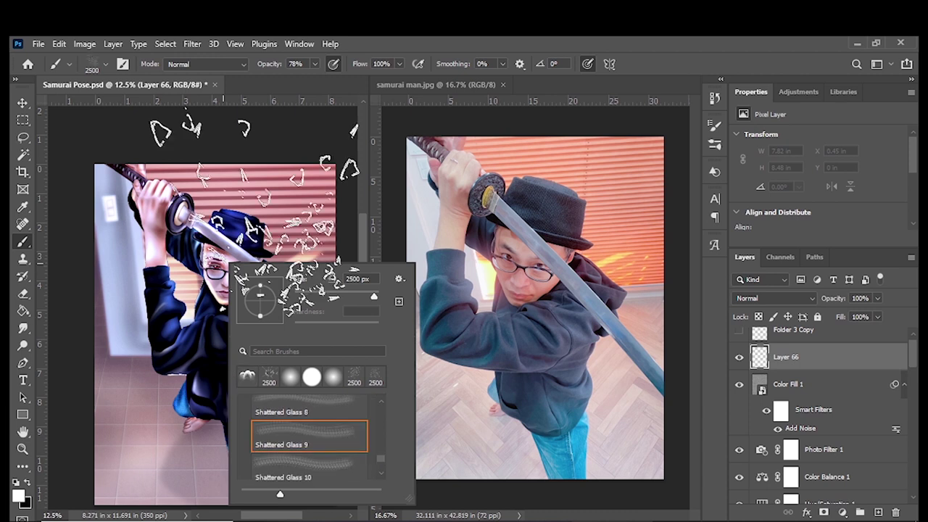
click(228, 345)
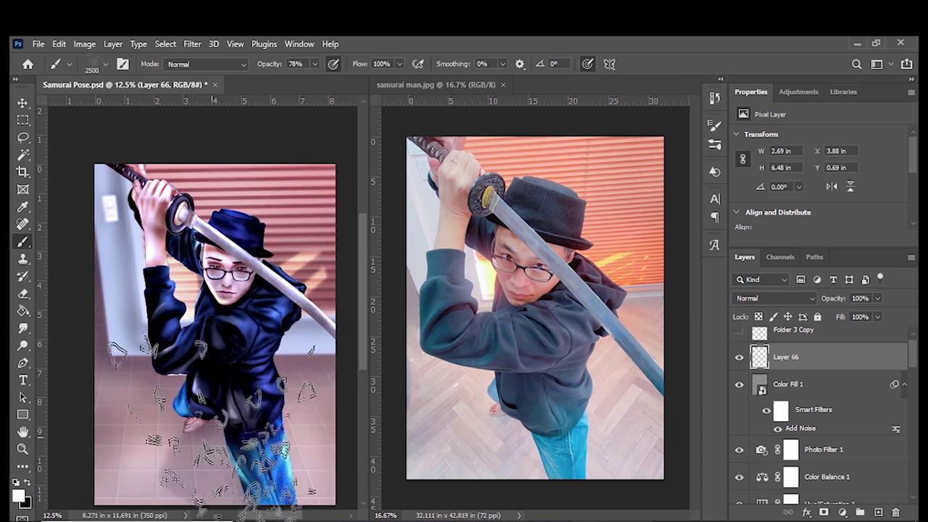
click(109, 427)
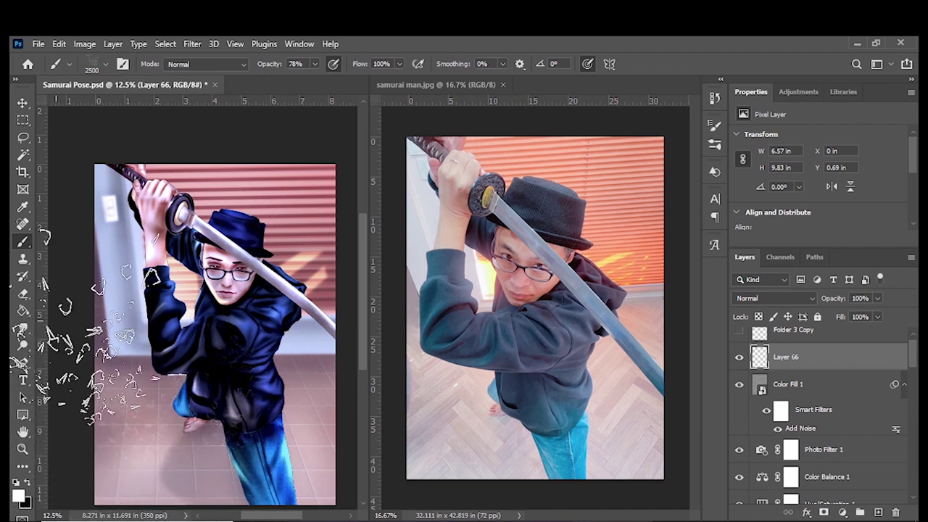
key(ctrl+a)
key(ctrl+d)
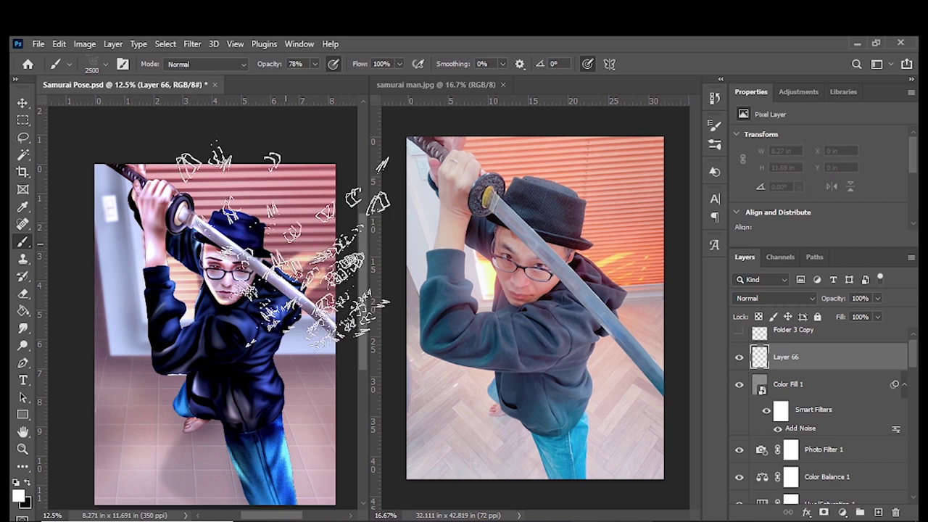
Step: Browse the brush folders and choose the leaves 1 brush at 125 px
right_click(294, 282)
scroll(431, 462, down, 5)
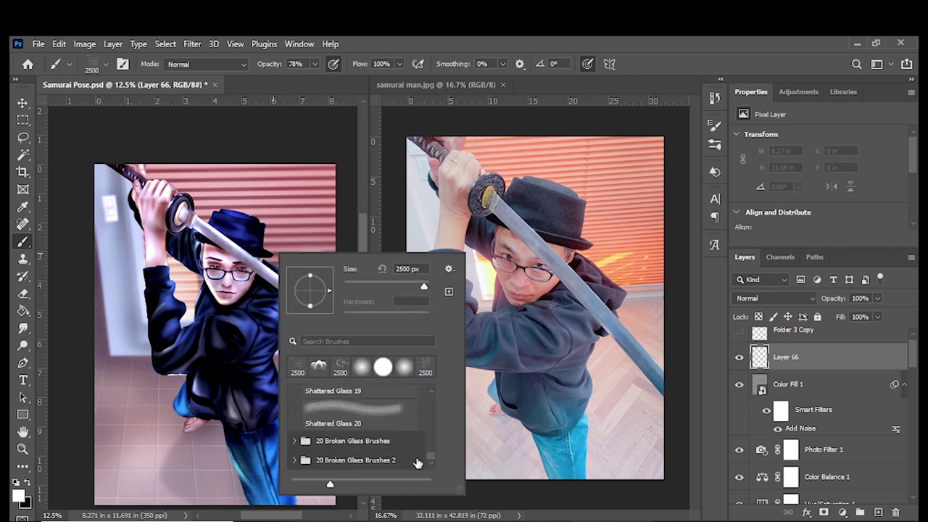
mouse_move(431, 454)
mouse_down()
mouse_move(430, 412)
mouse_move(427, 422)
mouse_up()
click(294, 395)
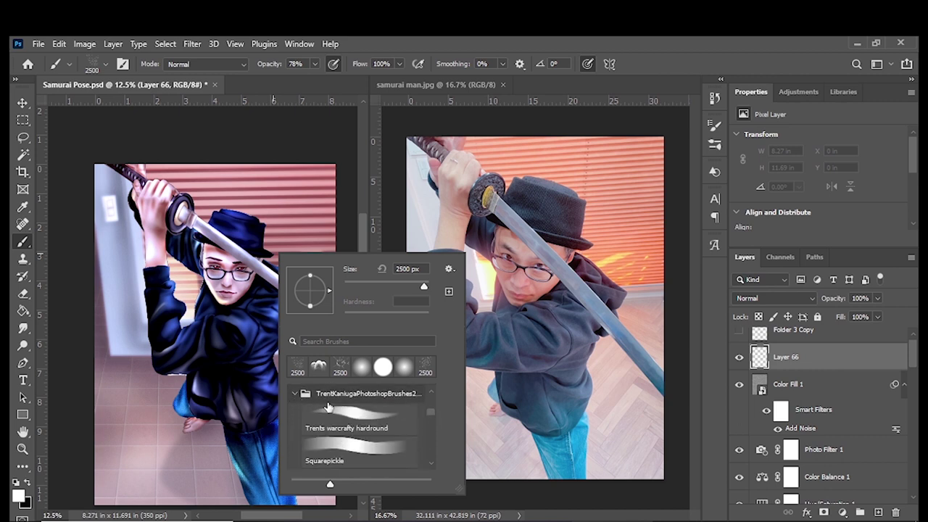
drag(433, 411, 429, 424)
click(384, 460)
click(375, 392)
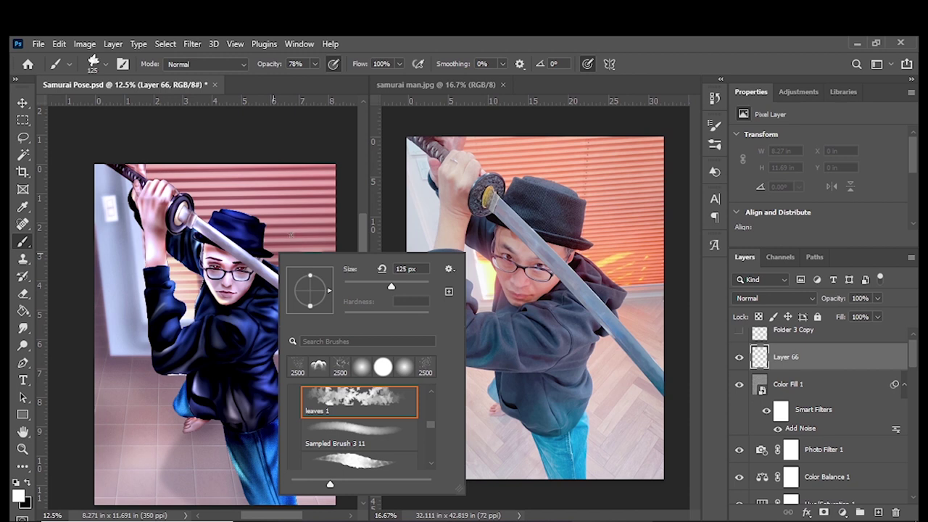
click(17, 497)
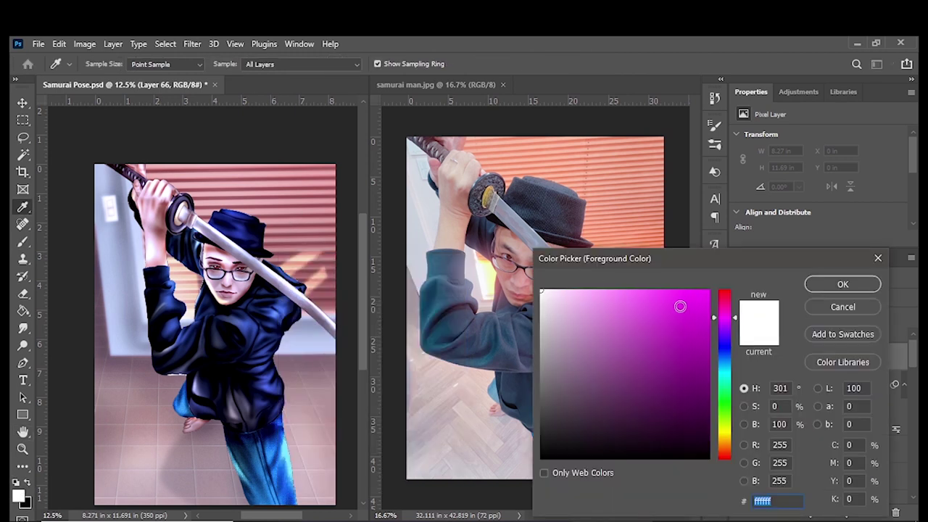
Step: Set magenta as the foreground colour, then paint and remove trial magenta strokes
click(707, 291)
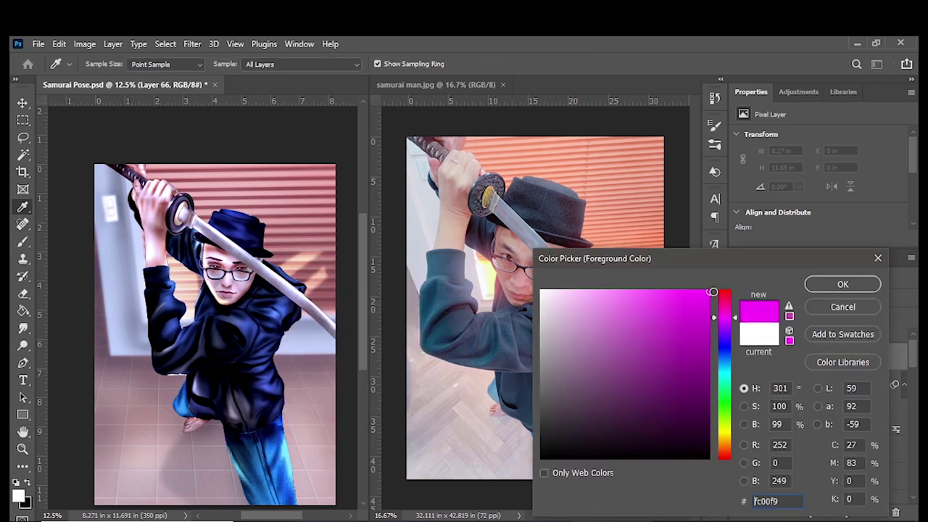
click(818, 290)
key(])
key(])
key(])
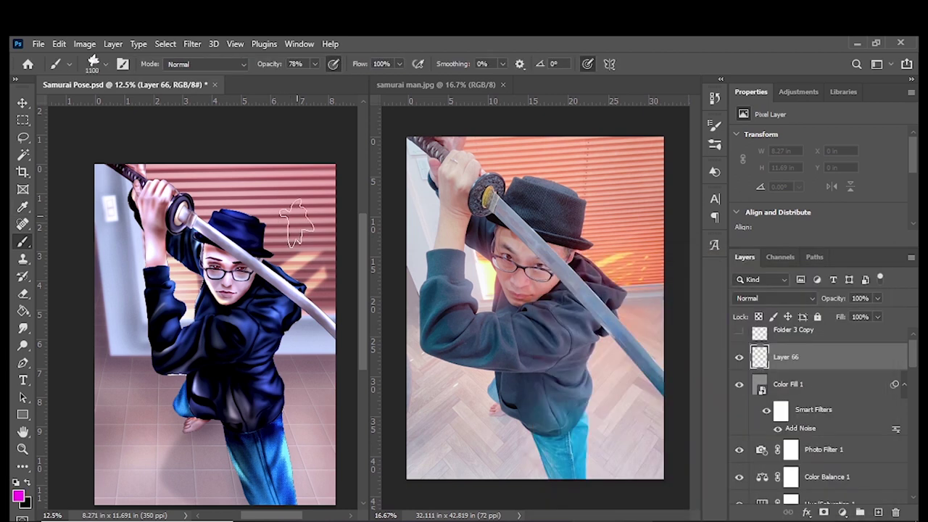
click(298, 213)
drag(290, 218, 203, 319)
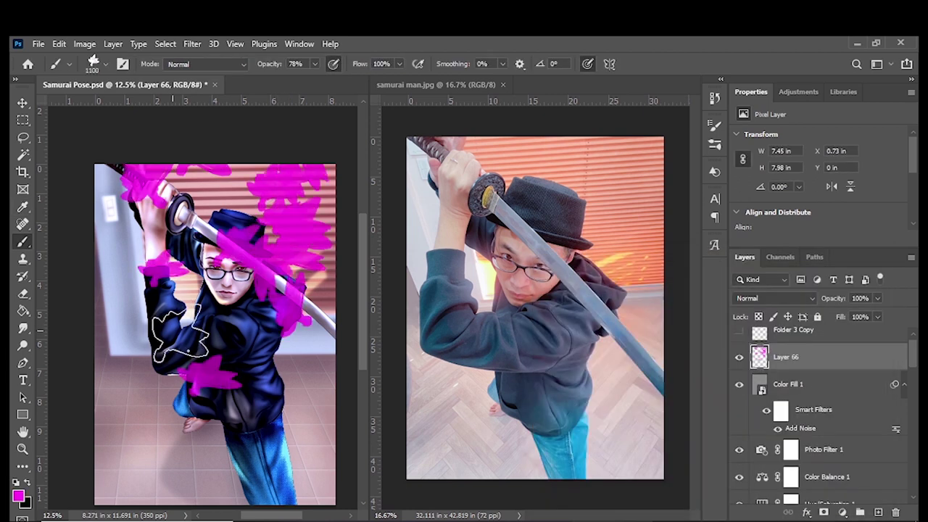
key(Delete)
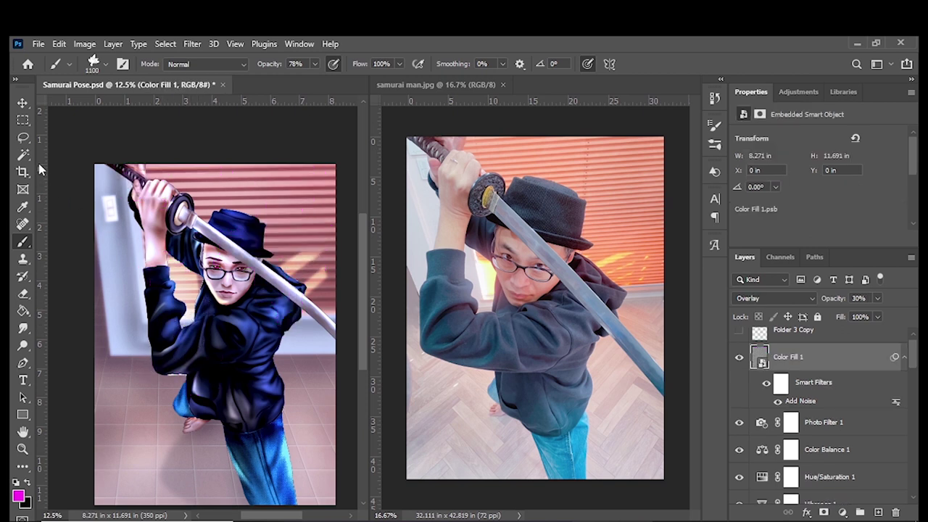
Step: Add a fresh empty layer above Color Fill 1
click(24, 136)
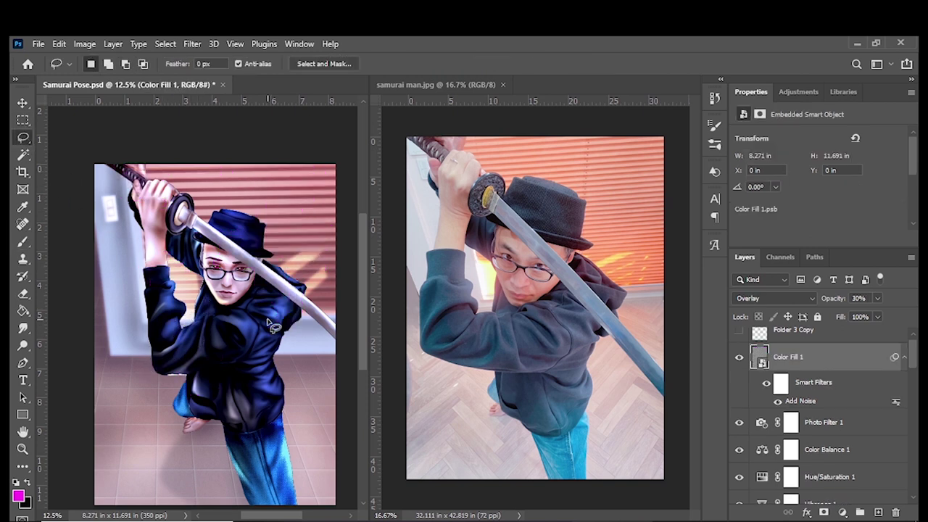
click(23, 103)
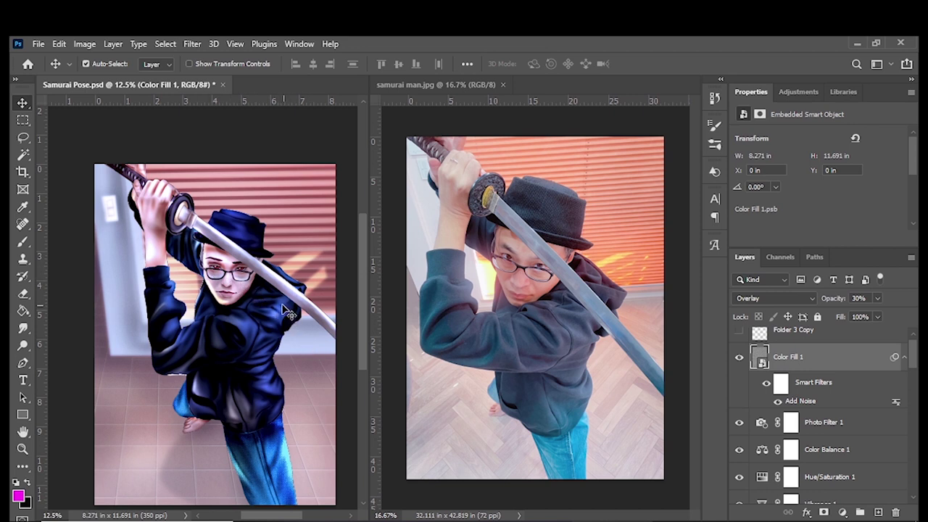
click(879, 512)
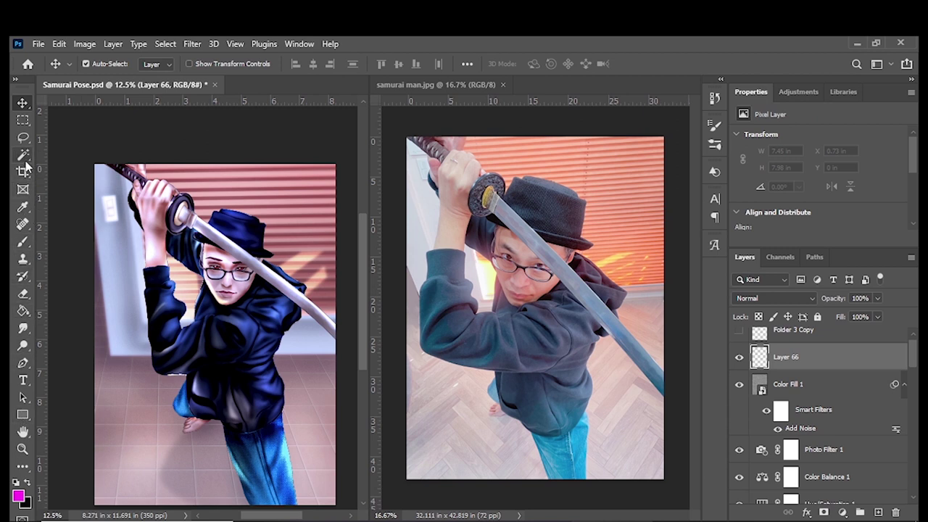
Step: Choose a hard round brush and set the paint colour to white
click(22, 242)
right_click(182, 285)
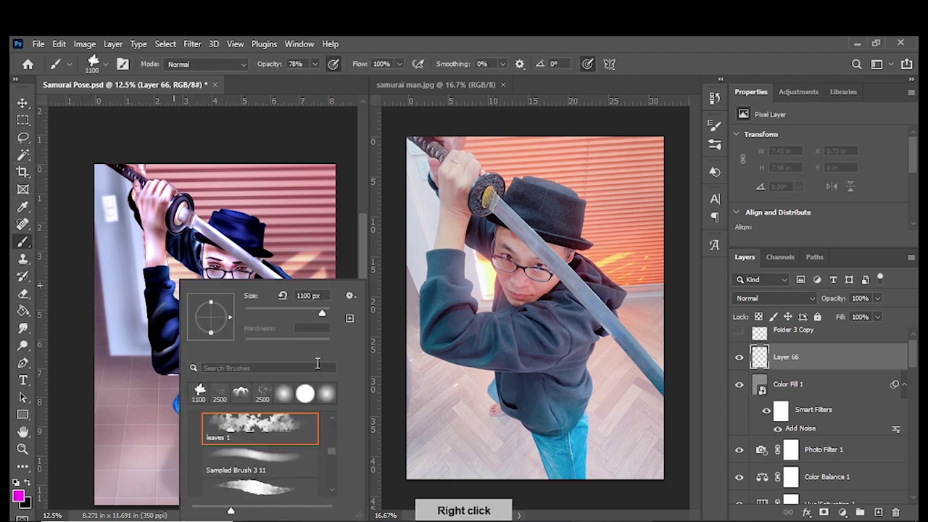
click(305, 393)
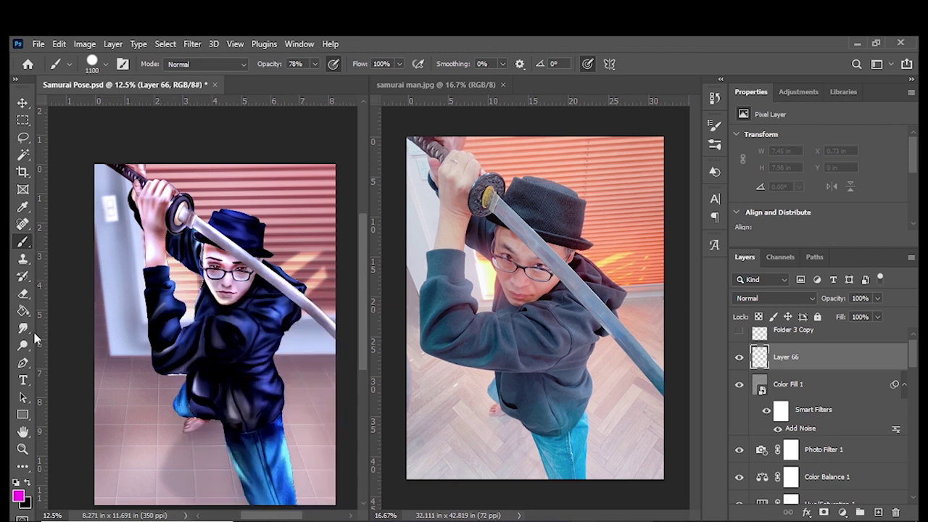
click(18, 496)
drag(554, 334, 541, 290)
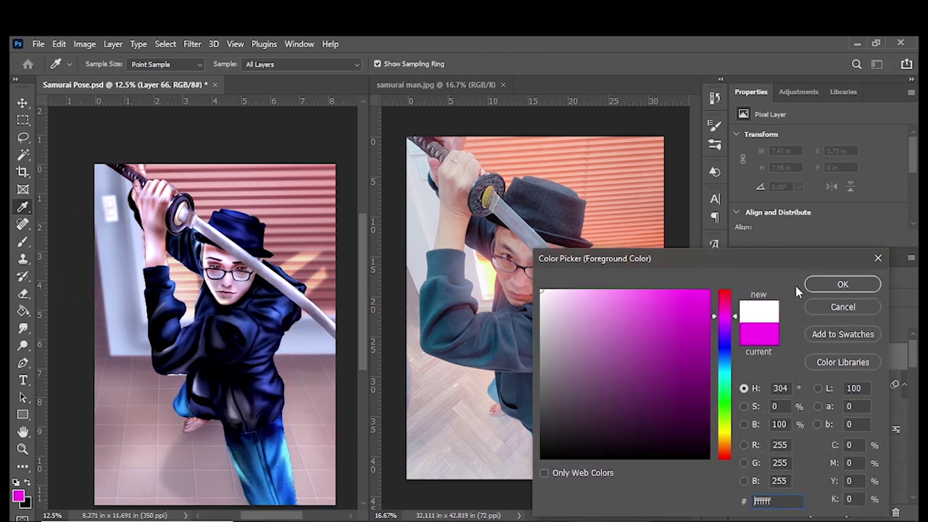
click(837, 284)
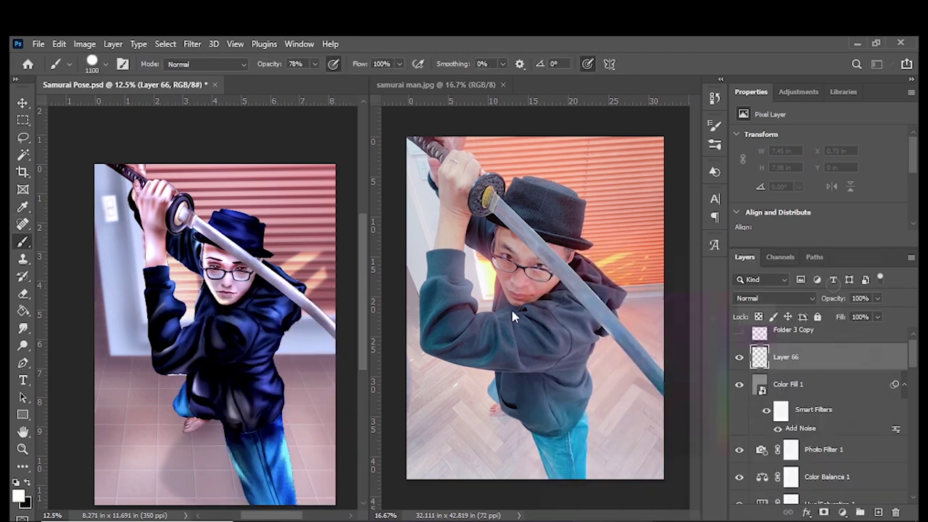
Step: Dab white bokeh circles around the legs, floor and upper right, erasing the first one
click(180, 384)
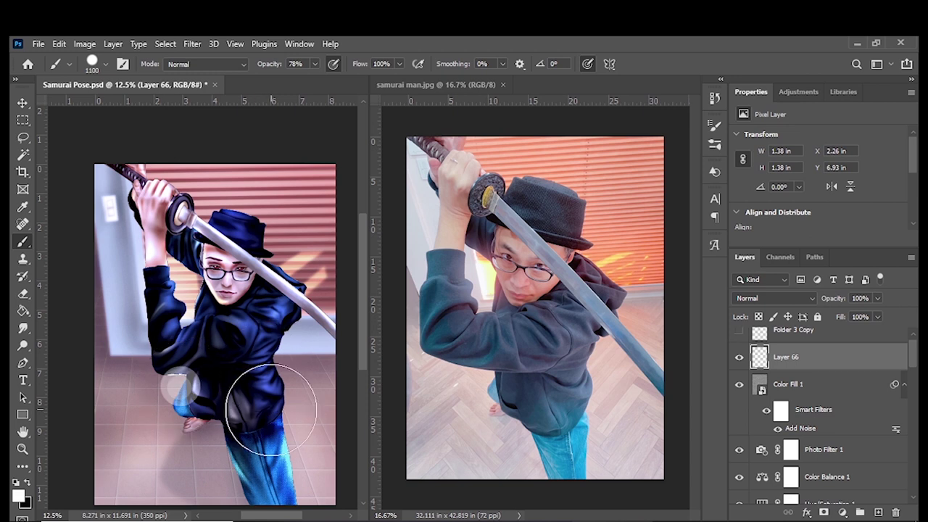
click(270, 410)
click(280, 331)
click(138, 329)
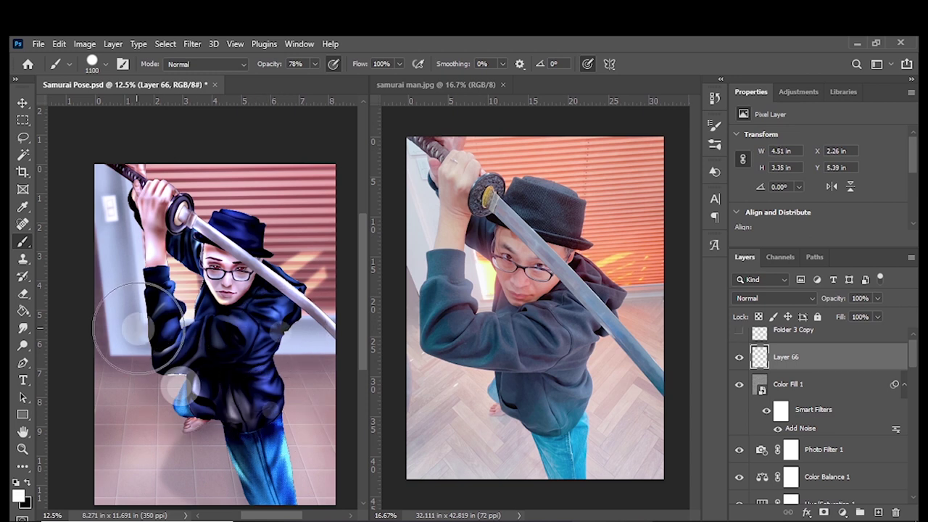
click(139, 462)
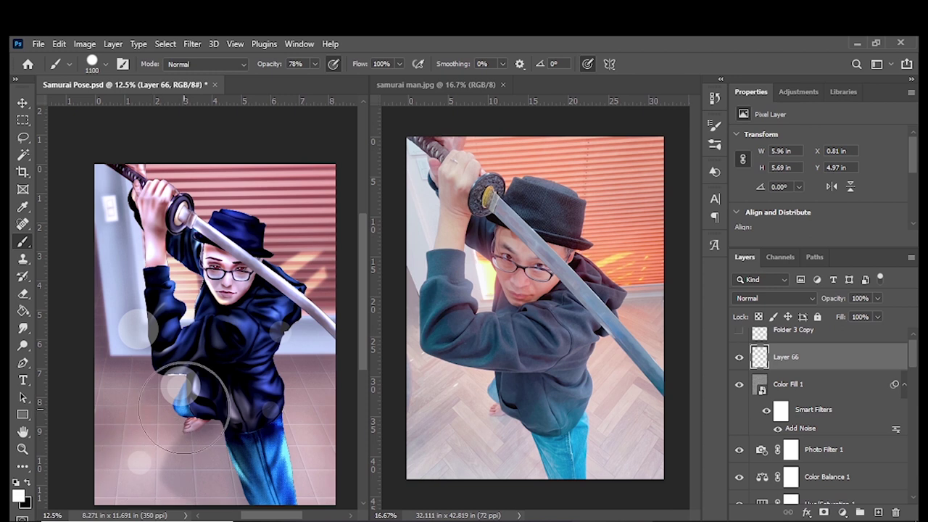
key(e)
click(180, 385)
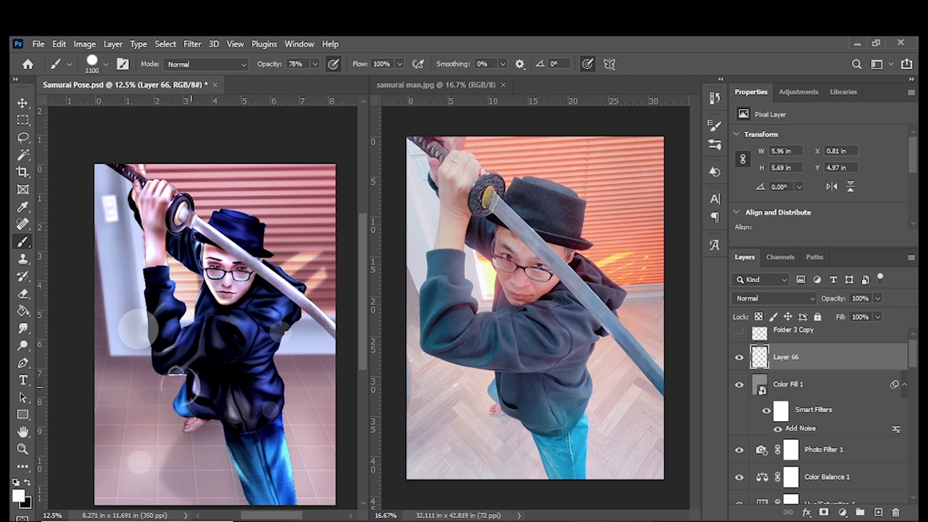
key(b)
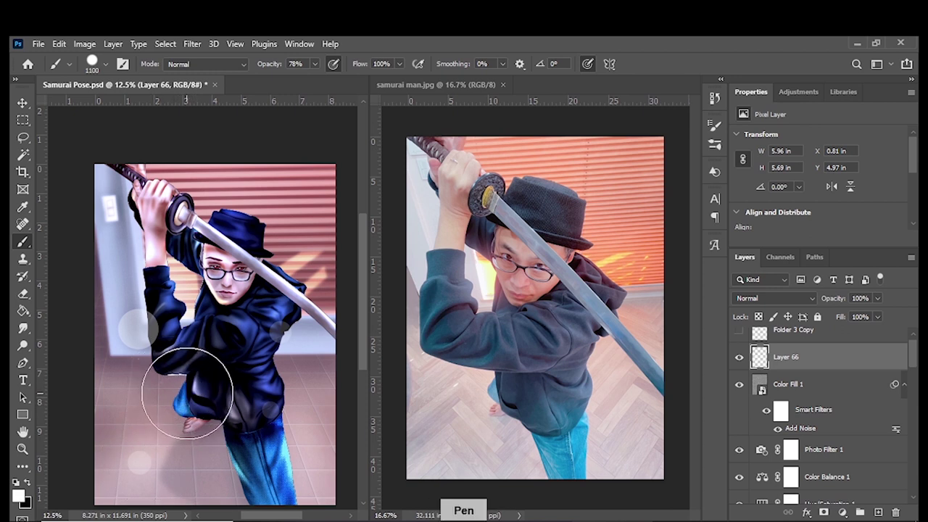
click(187, 394)
click(291, 210)
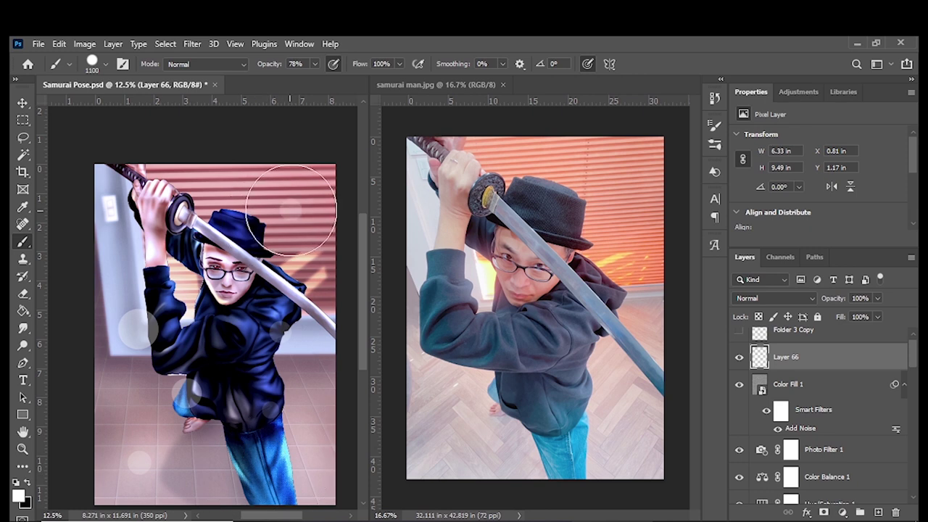
Step: Add small 600 px dots on the left wall and floor, then a large 1300 px circle
key(bracketleft)
key(bracketleft)
key(bracketleft)
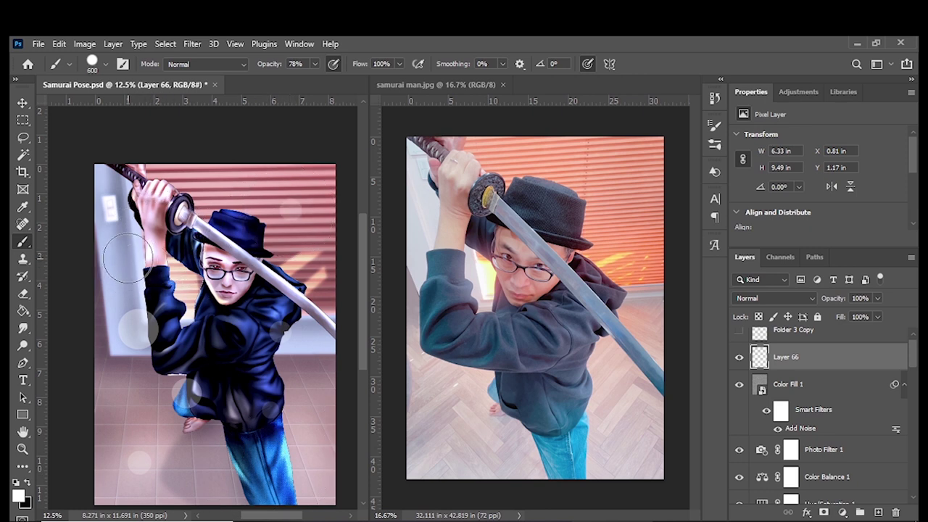
click(123, 235)
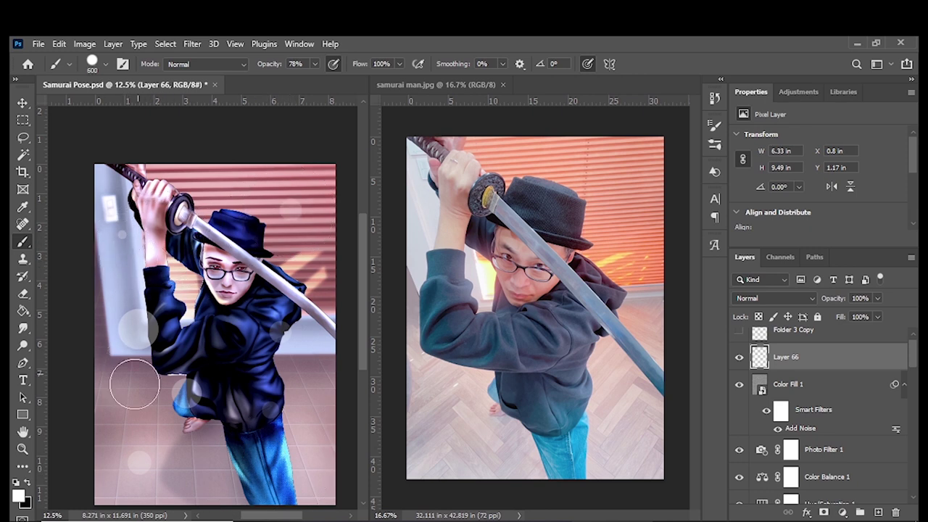
click(123, 397)
key(bracketleft)
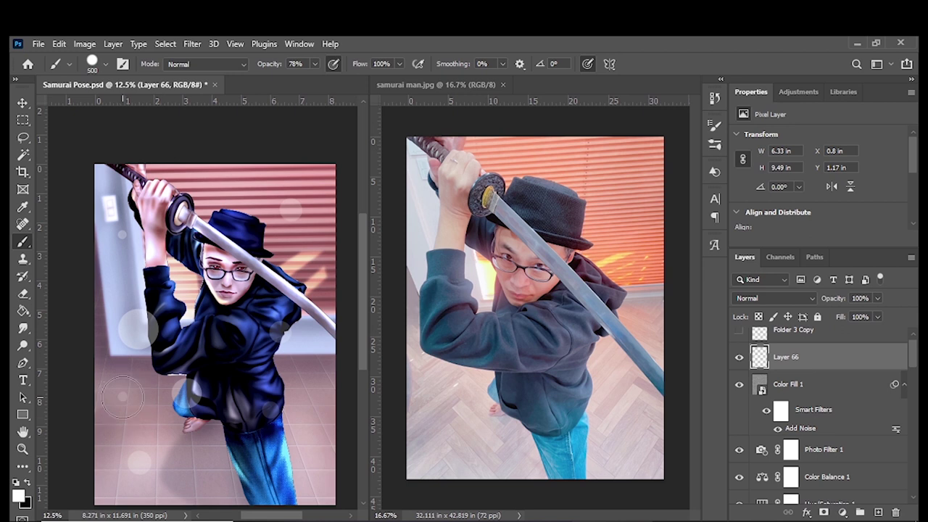
key(bracketright)
key(bracketright)
key(bracketright)
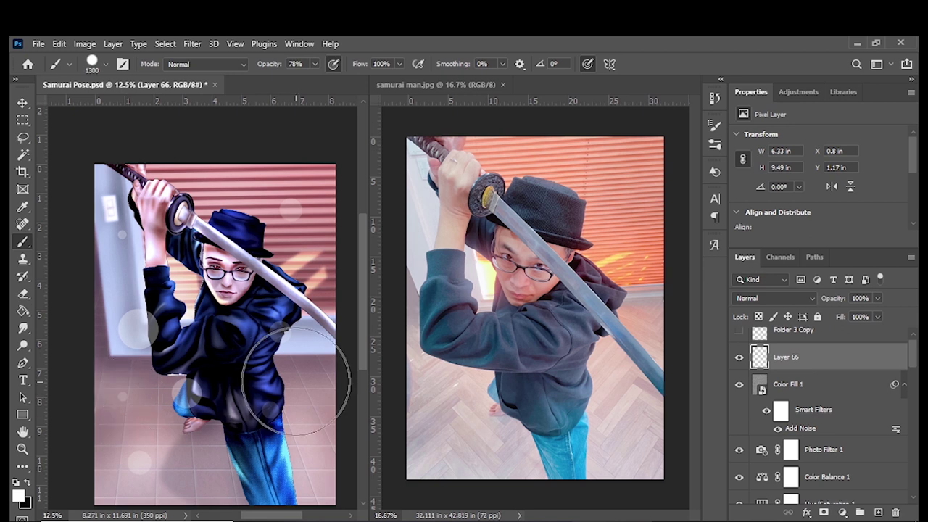
click(294, 379)
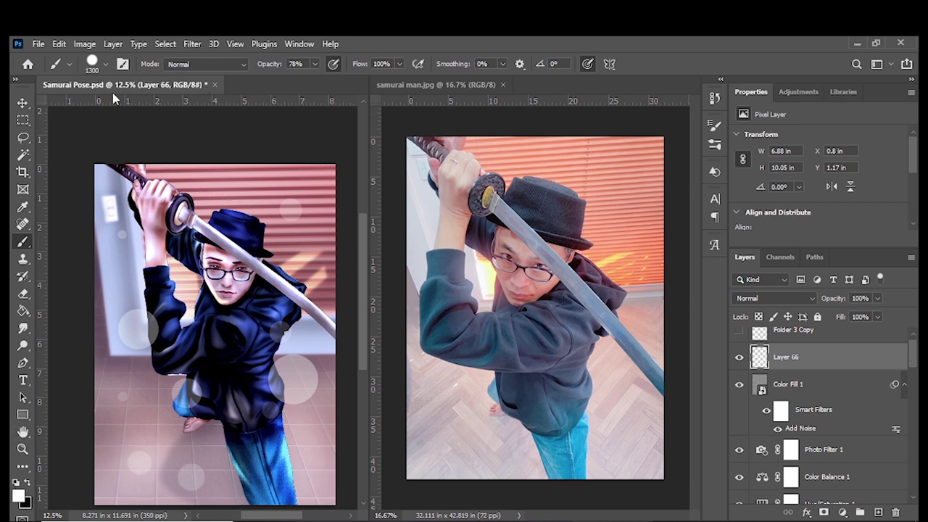
Step: Soften the bokeh layer with a 26.3-pixel Gaussian Blur
click(192, 44)
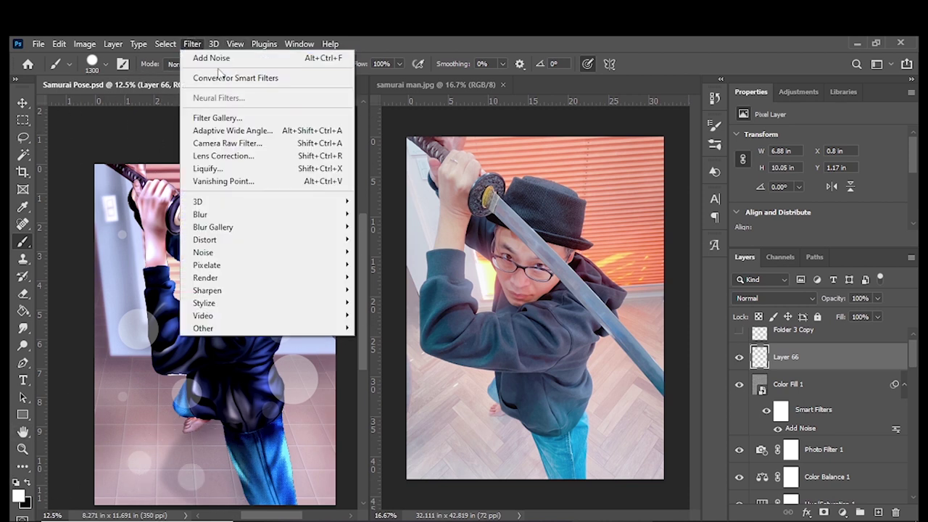
mouse_move(201, 215)
click(398, 264)
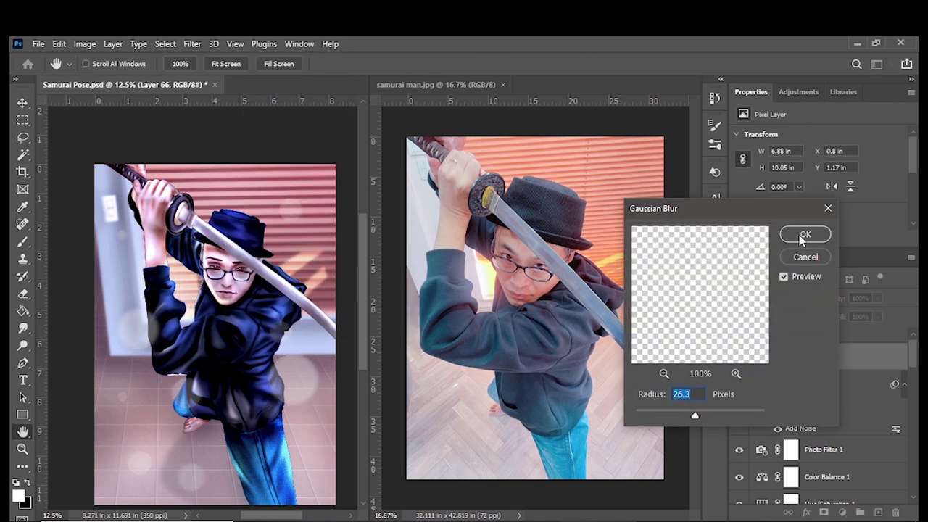
click(801, 237)
Step: Add a pure red (ff0000) Outer Glow with lowered opacity and 90 px size
click(805, 512)
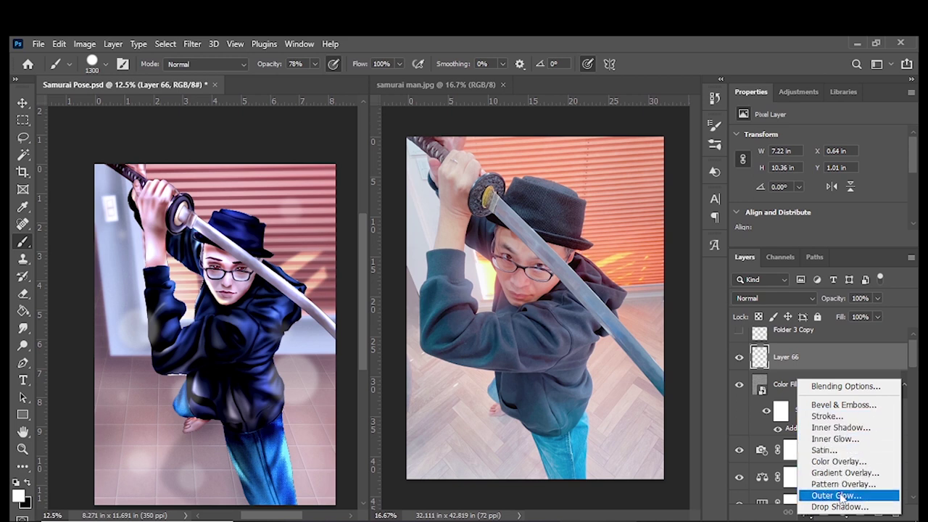
click(842, 496)
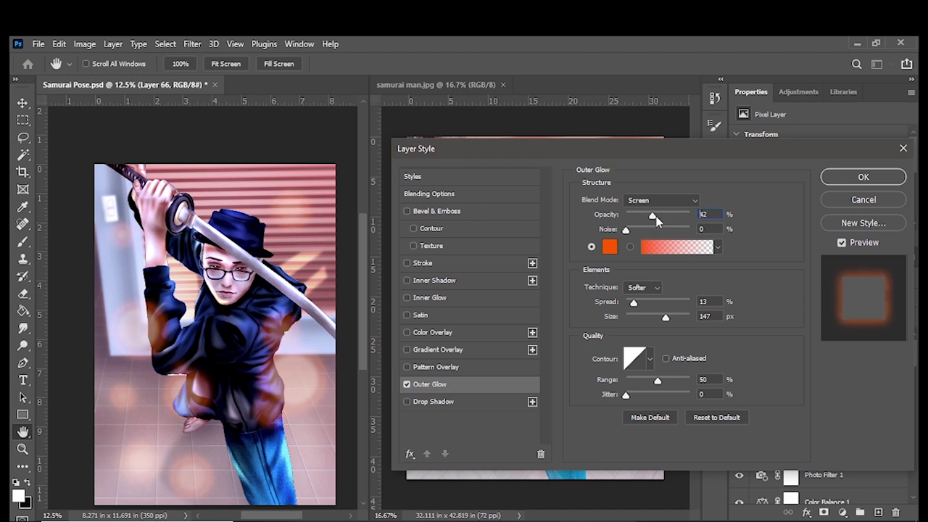
drag(649, 221, 644, 216)
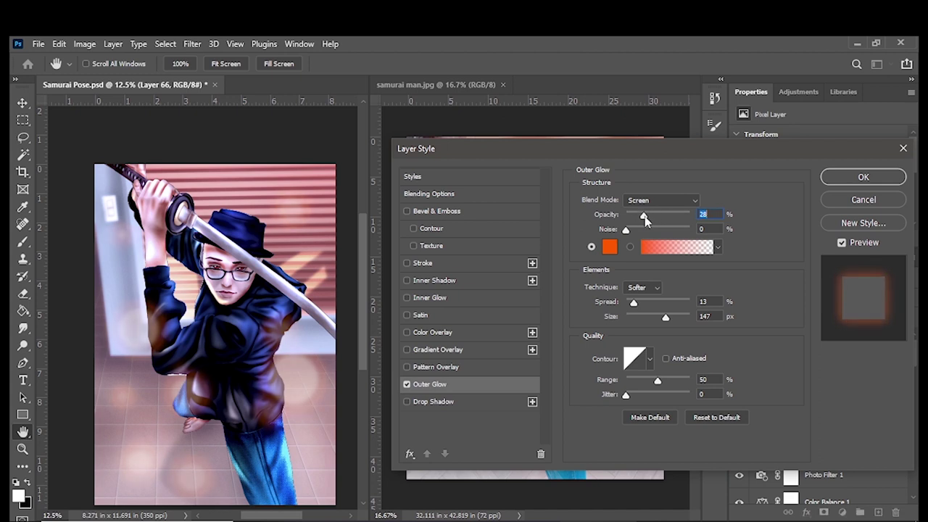
click(609, 248)
click(725, 317)
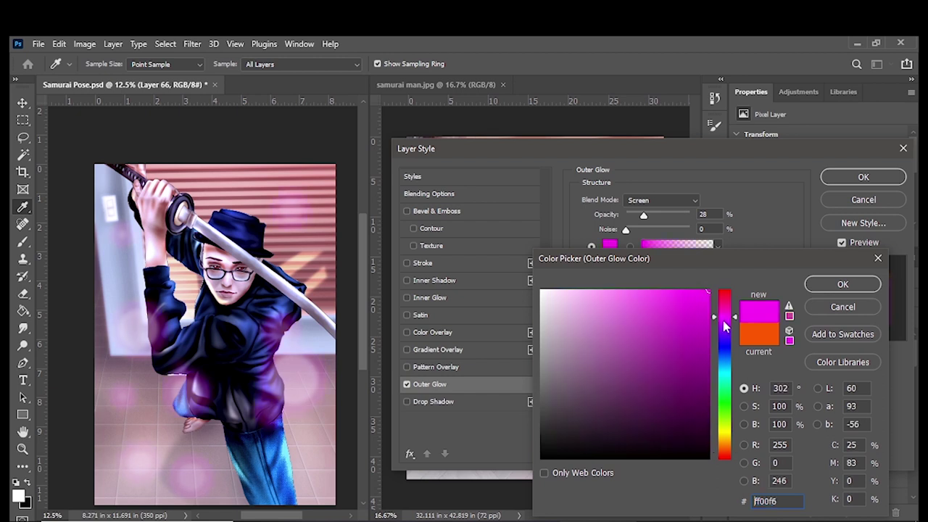
mouse_move(724, 328)
mouse_down()
mouse_move(723, 369)
mouse_move(727, 325)
mouse_up()
click(725, 292)
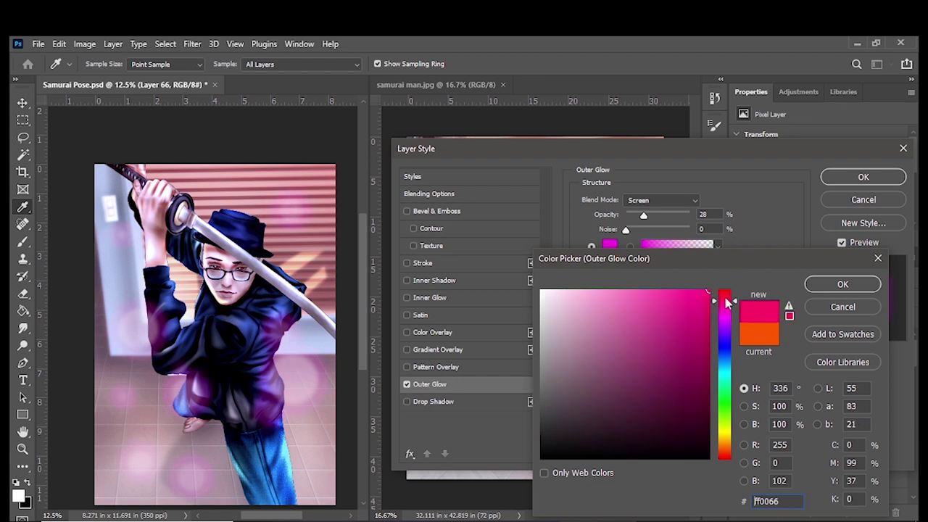
mouse_move(727, 306)
mouse_down()
mouse_move(725, 290)
mouse_move(736, 453)
mouse_move(740, 404)
mouse_move(736, 447)
mouse_up()
click(726, 291)
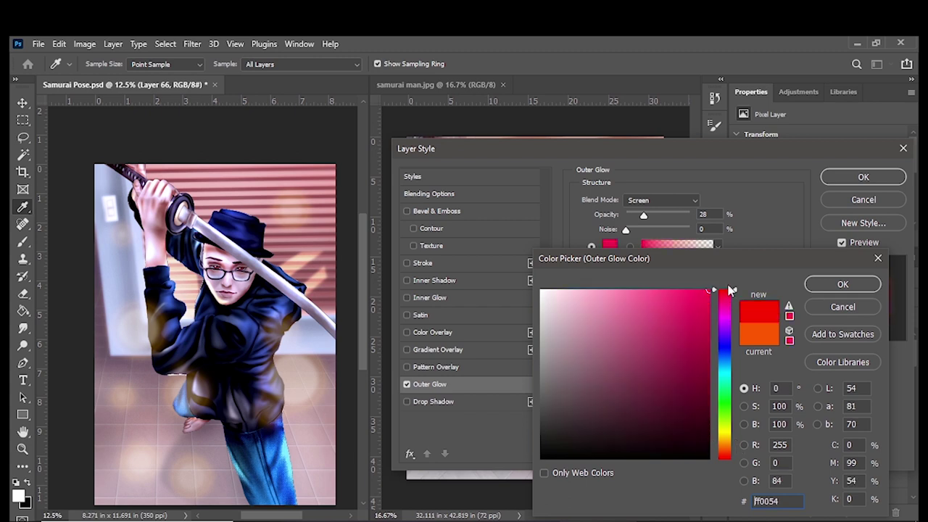
click(826, 285)
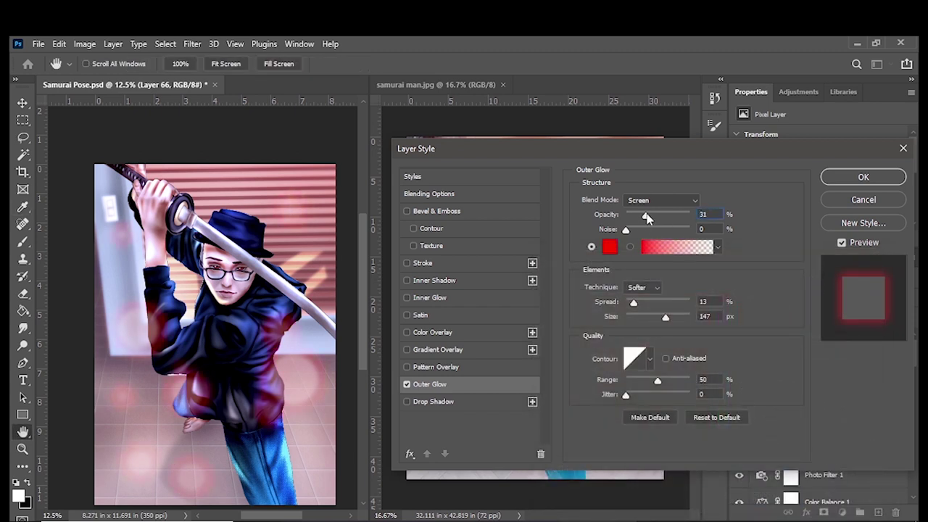
drag(663, 320, 652, 318)
Step: Add an orange Inner Glow in Overlay blend mode and apply the effects
click(417, 298)
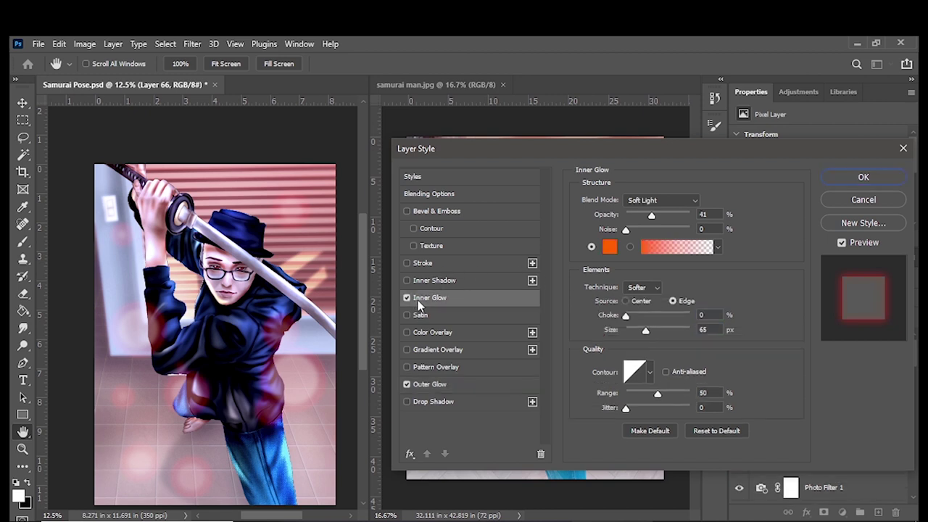
click(662, 200)
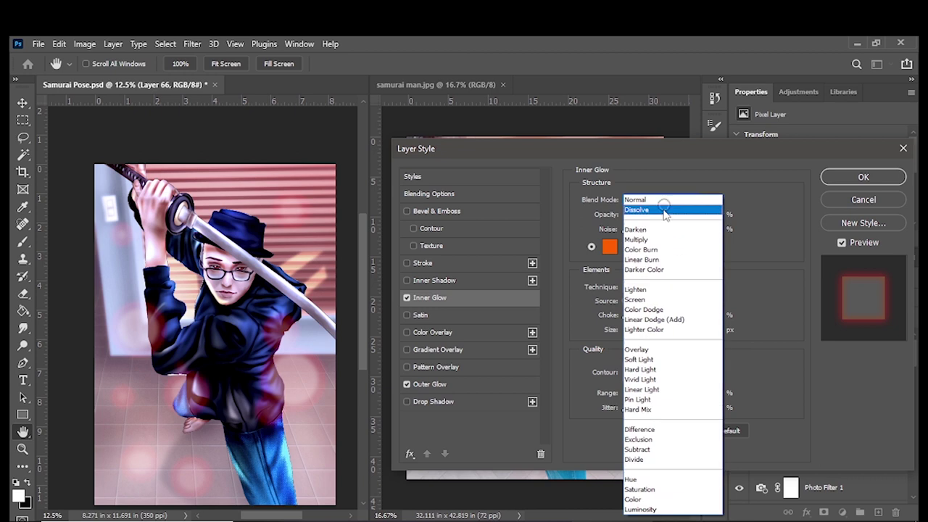
click(641, 370)
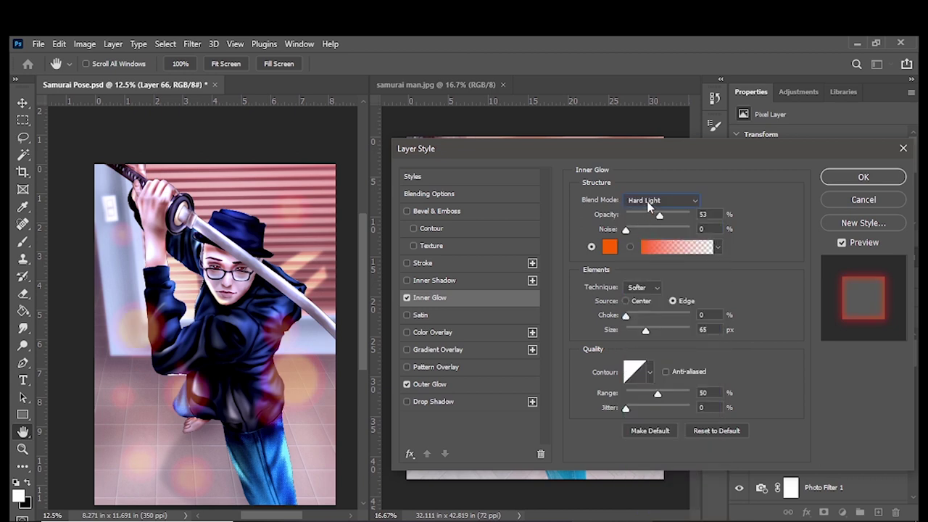
click(649, 205)
click(649, 355)
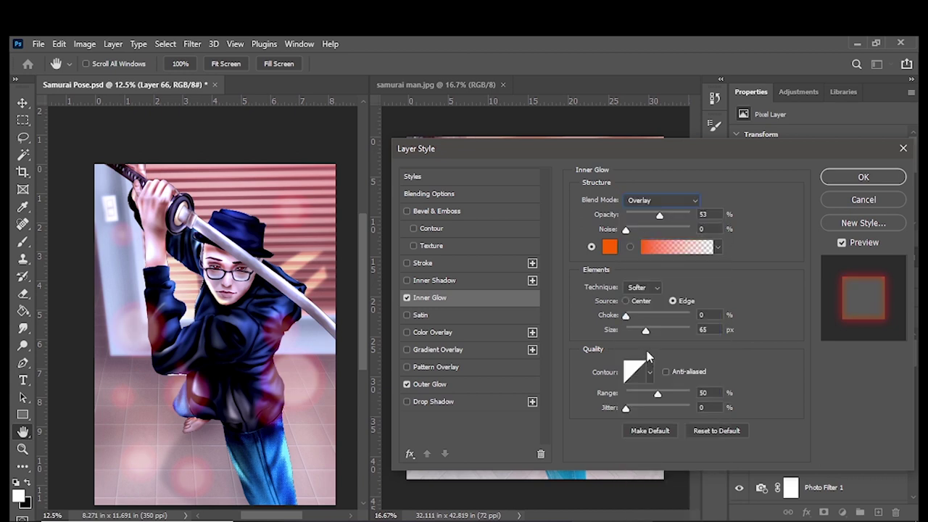
click(864, 177)
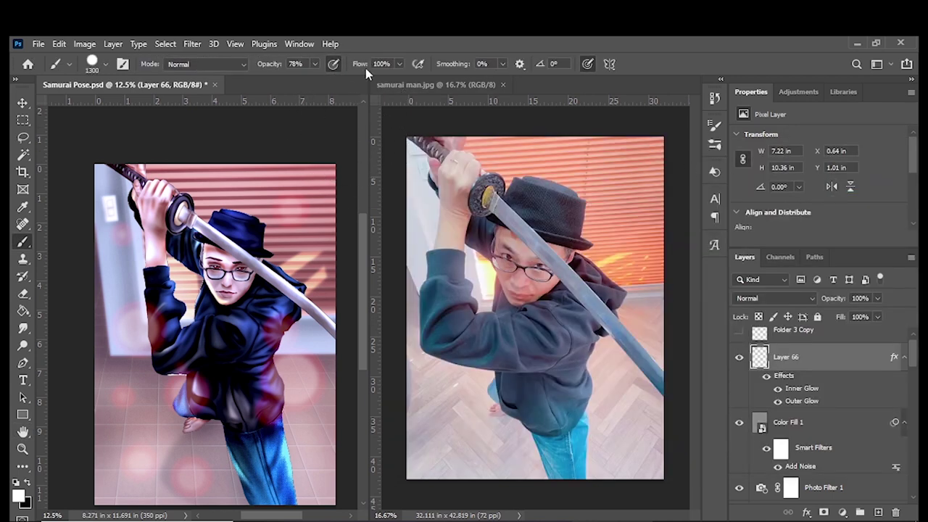
click(192, 43)
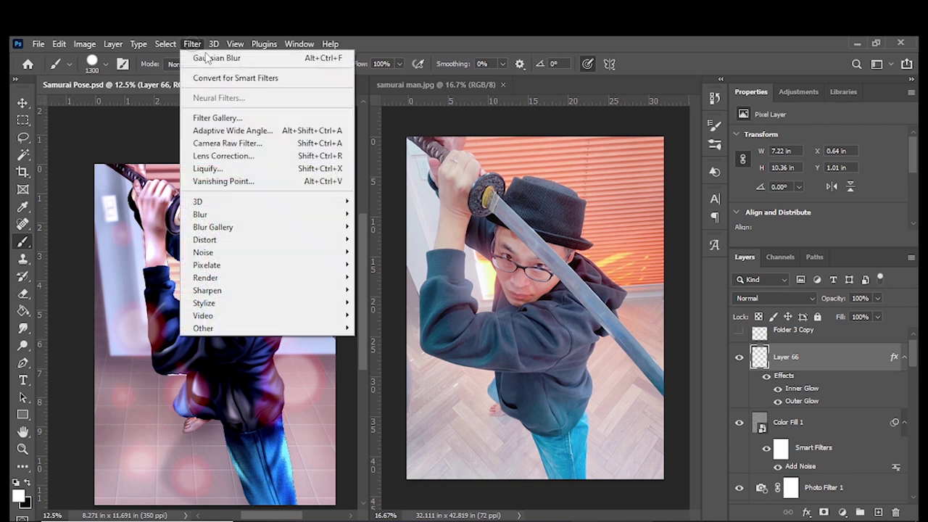
mouse_move(213, 227)
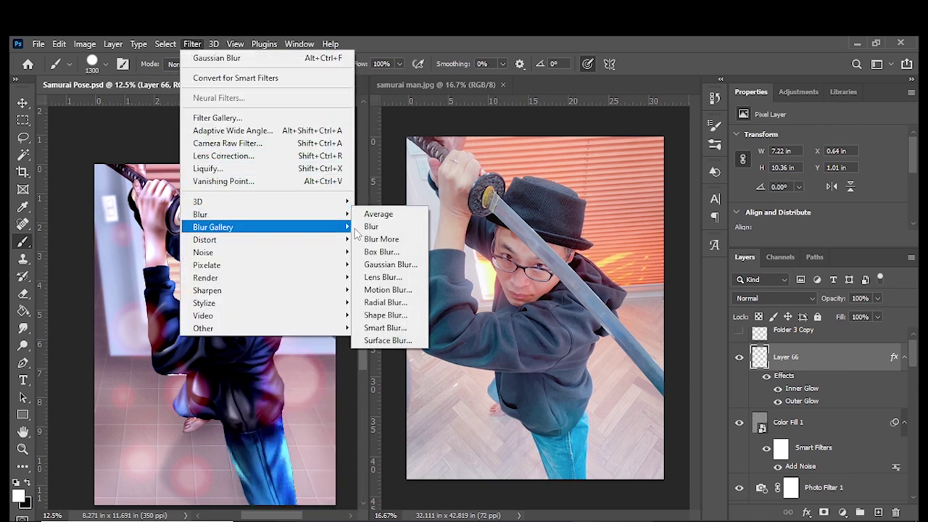
click(388, 289)
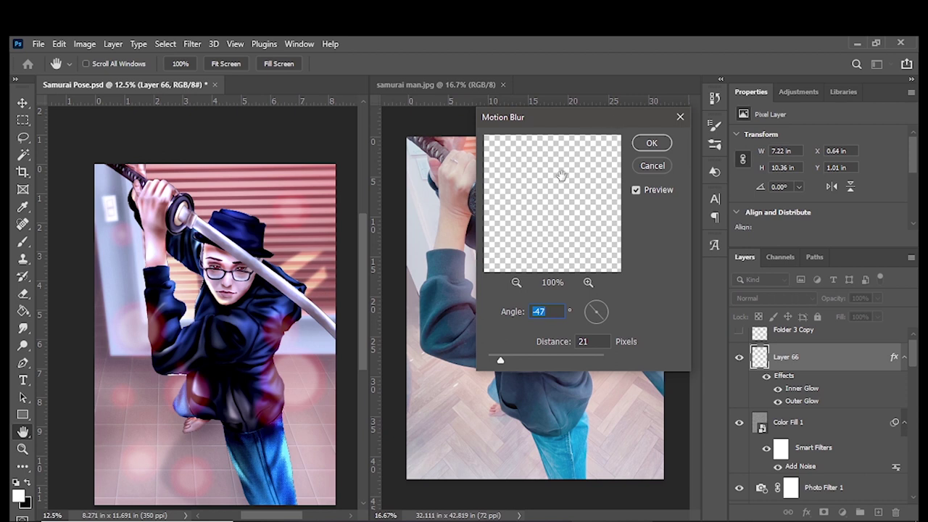
drag(507, 364, 512, 365)
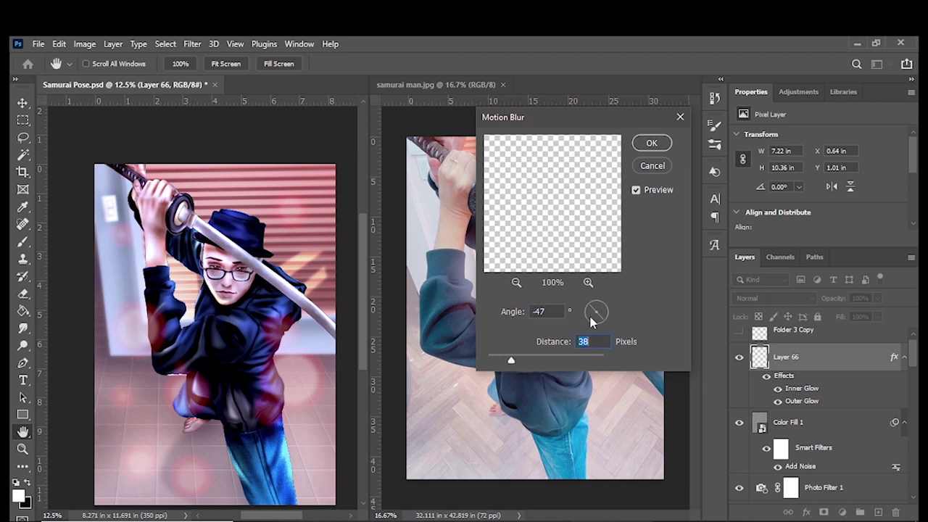
drag(606, 322, 608, 312)
drag(543, 360, 551, 360)
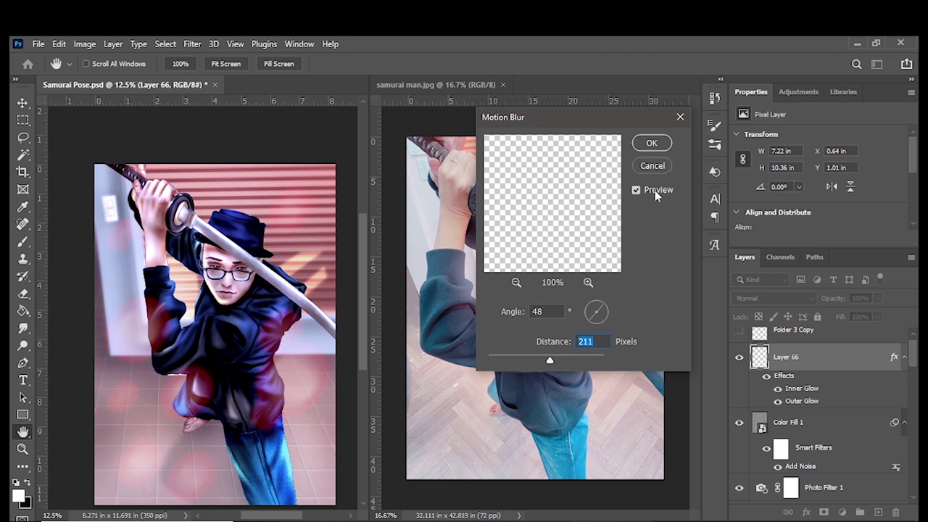
click(656, 168)
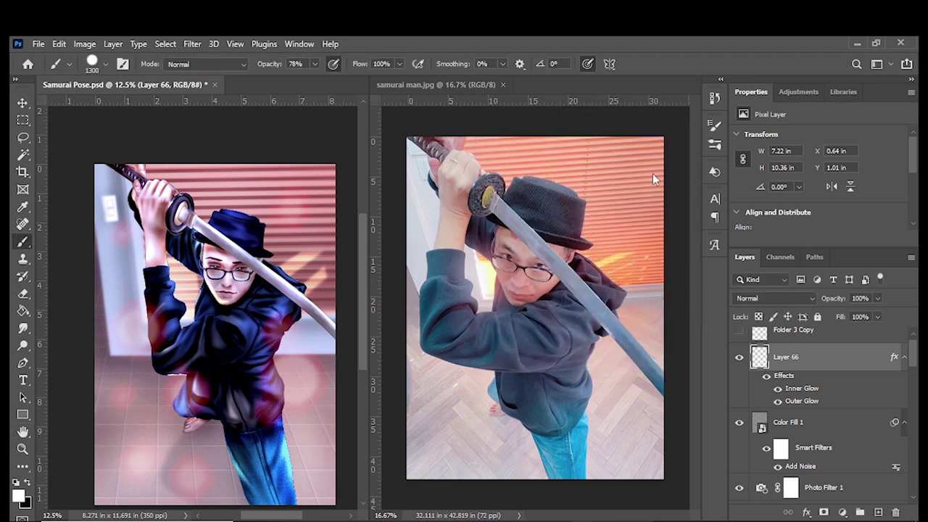
Step: Move the Color Fill 1 noise layer above Layer 66
click(24, 104)
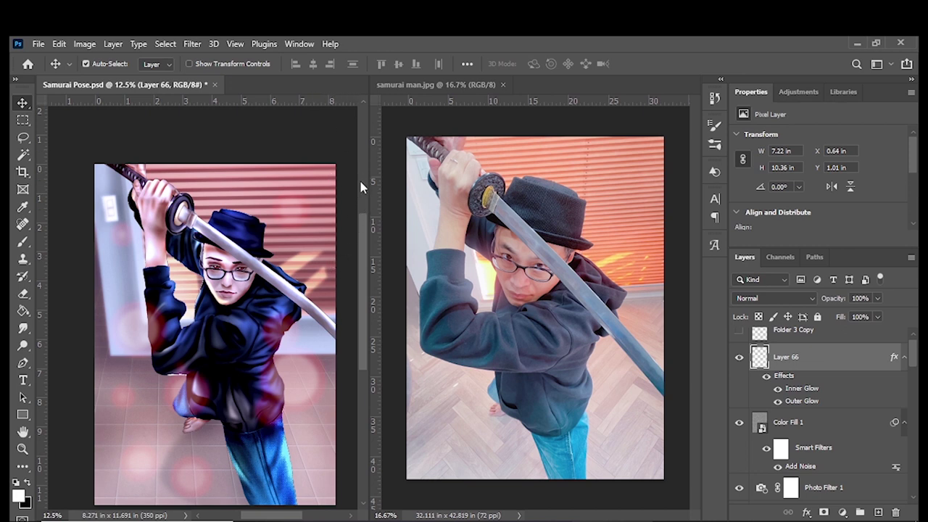
click(834, 425)
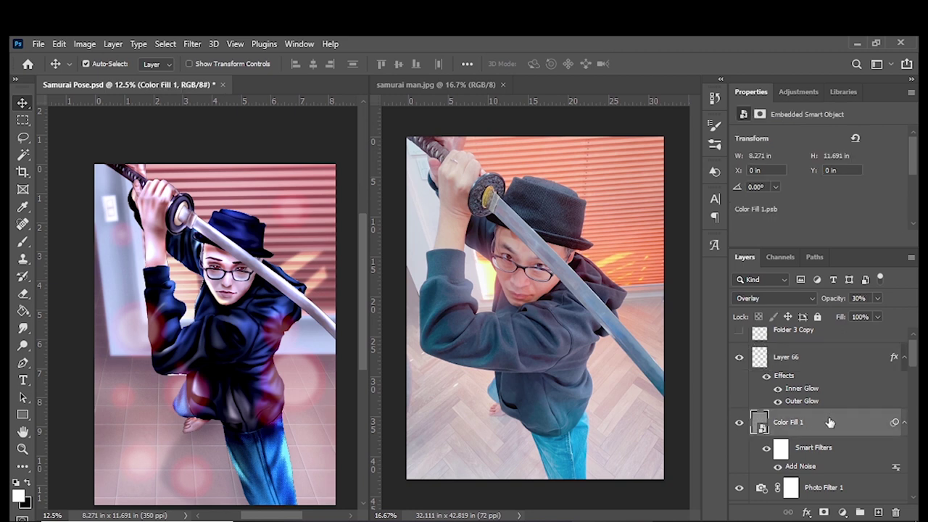
drag(831, 423, 823, 360)
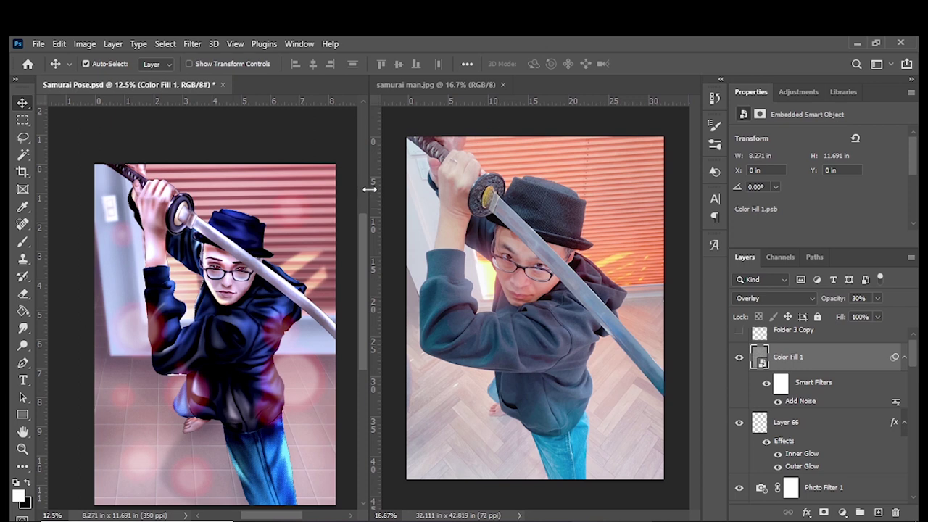
Step: Widen the painting's view over the reference photo, fit it, and select Layer 66
drag(370, 190, 694, 205)
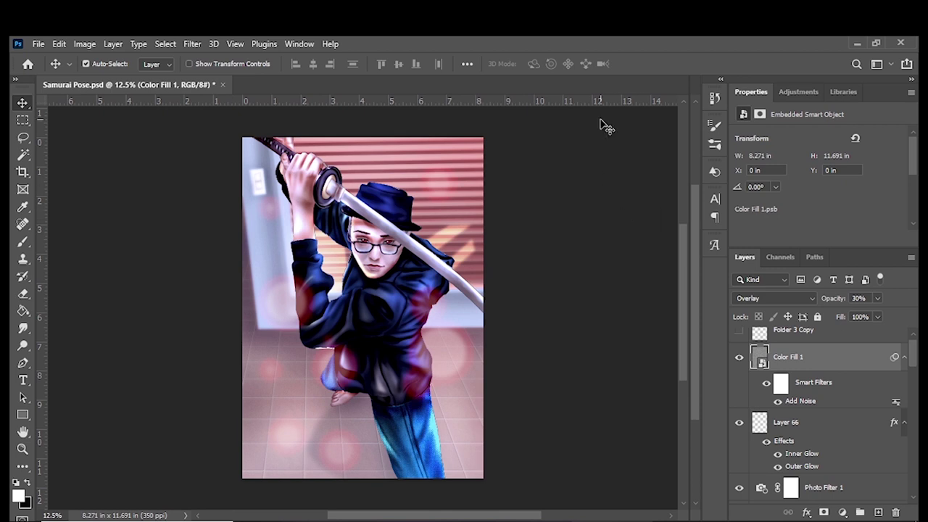
key(ctrl+0)
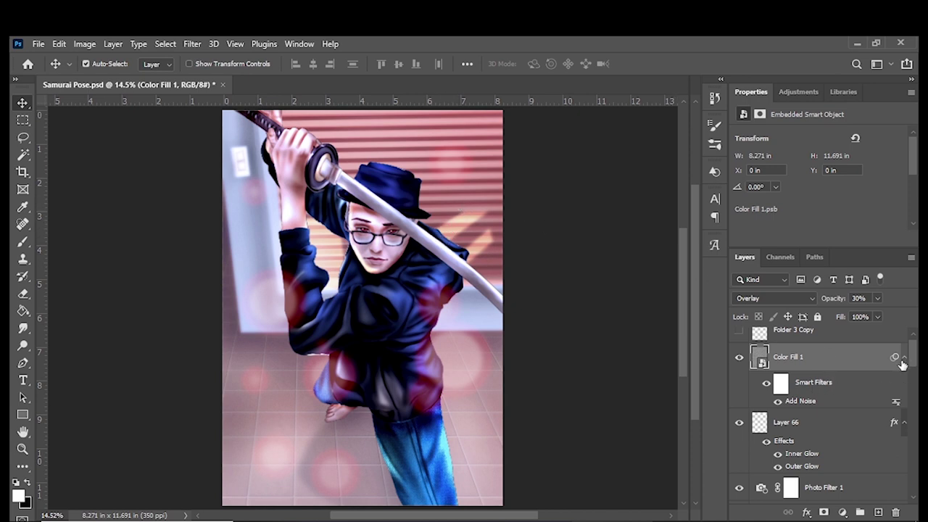
click(792, 441)
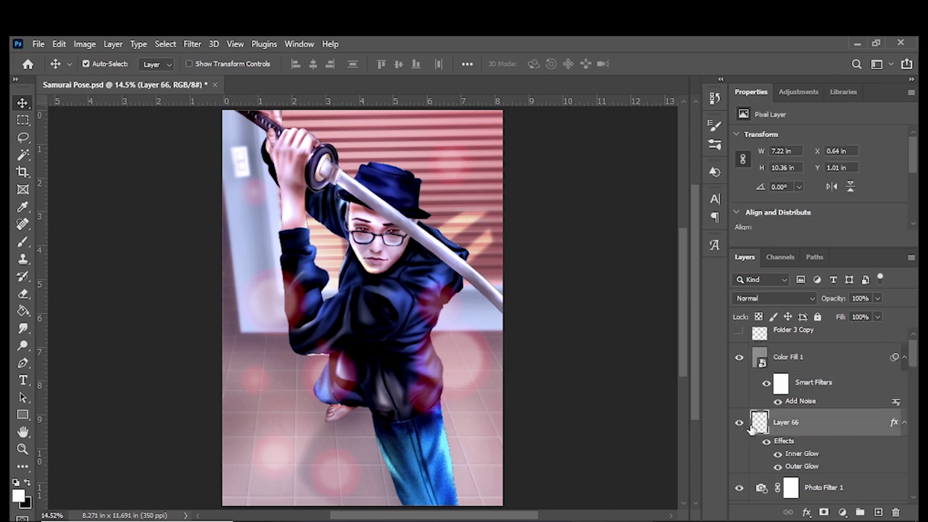
mouse_move(914, 357)
mouse_down()
mouse_move(913, 404)
mouse_move(869, 405)
mouse_up()
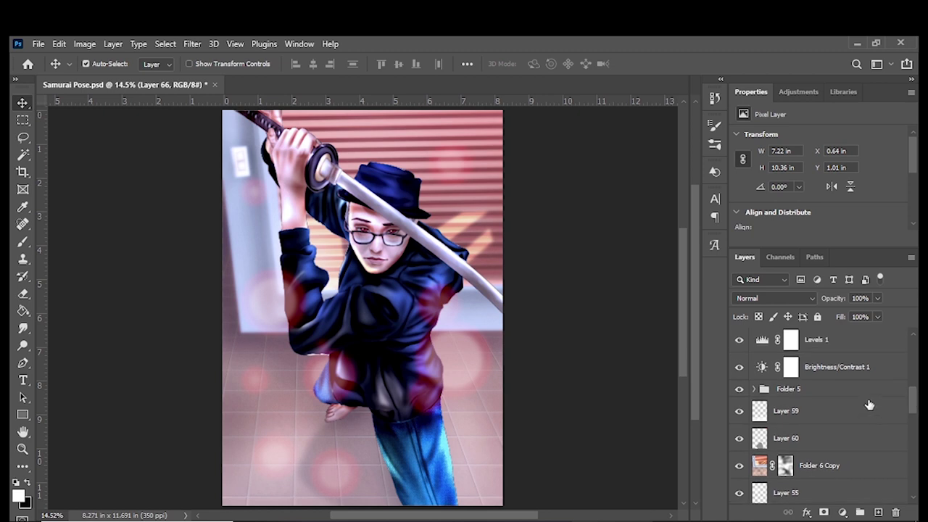
Step: Select Folder 3 Copy 2 in Folder 5 and compare its effect on the samurai's face
click(754, 389)
click(751, 413)
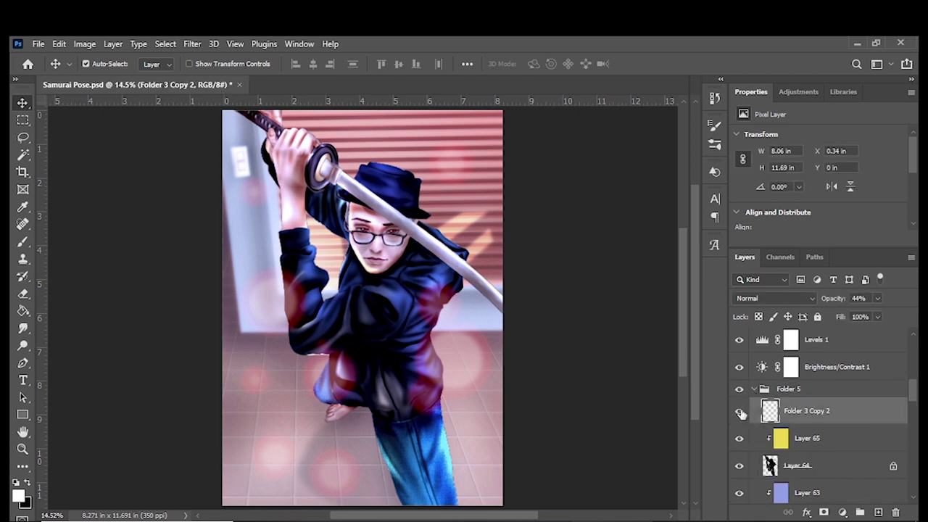
key(ctrl+plus)
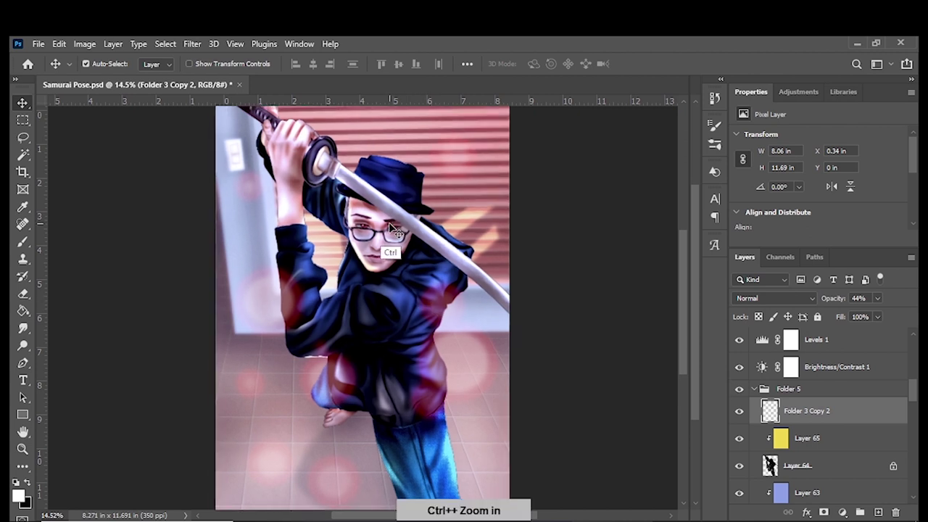
key(ctrl+plus)
key(ctrl+plus)
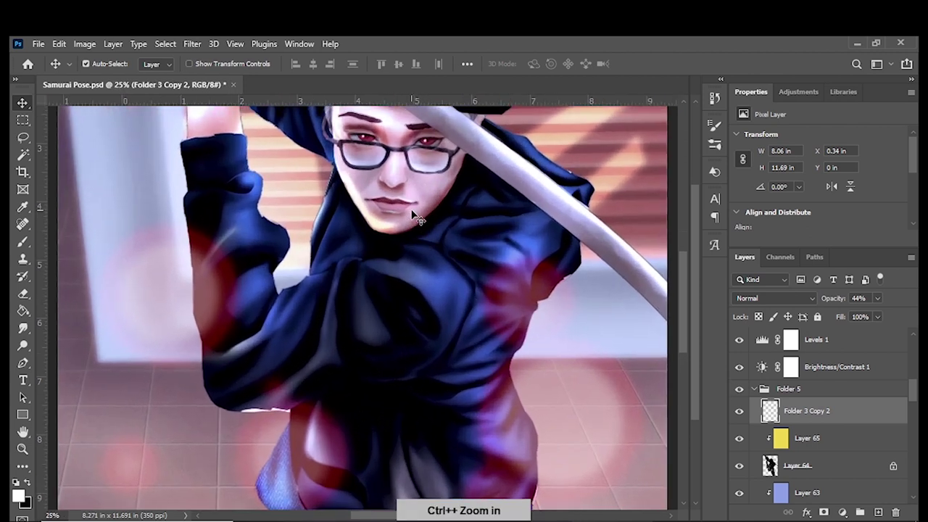
key(ctrl+plus)
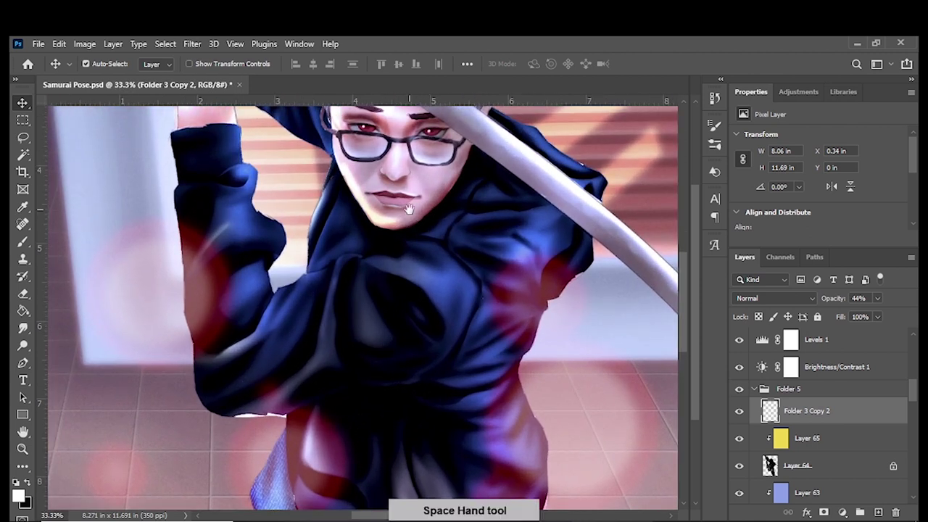
drag(414, 213, 399, 301)
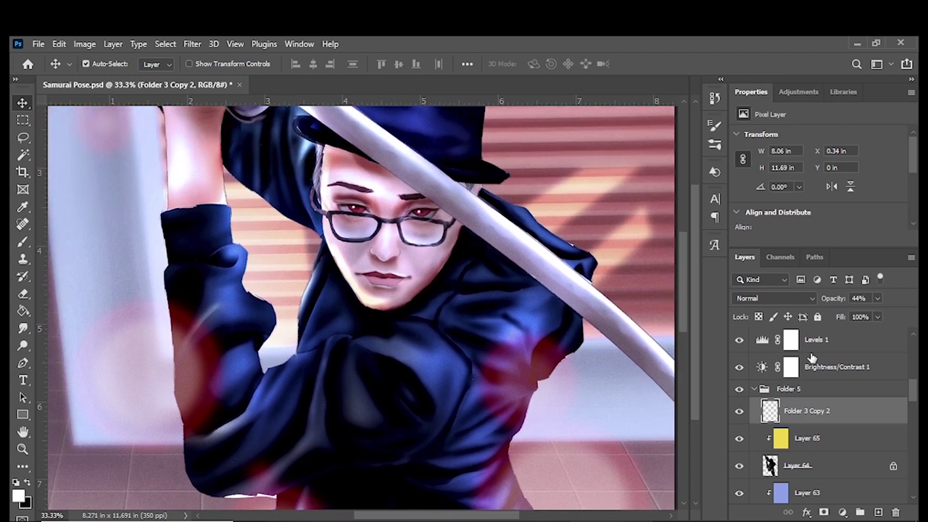
click(740, 413)
click(740, 413)
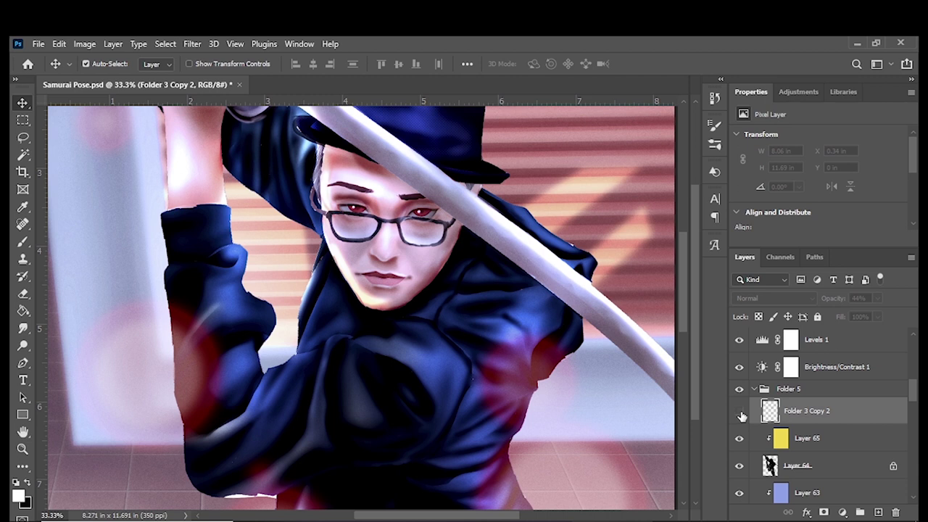
click(740, 414)
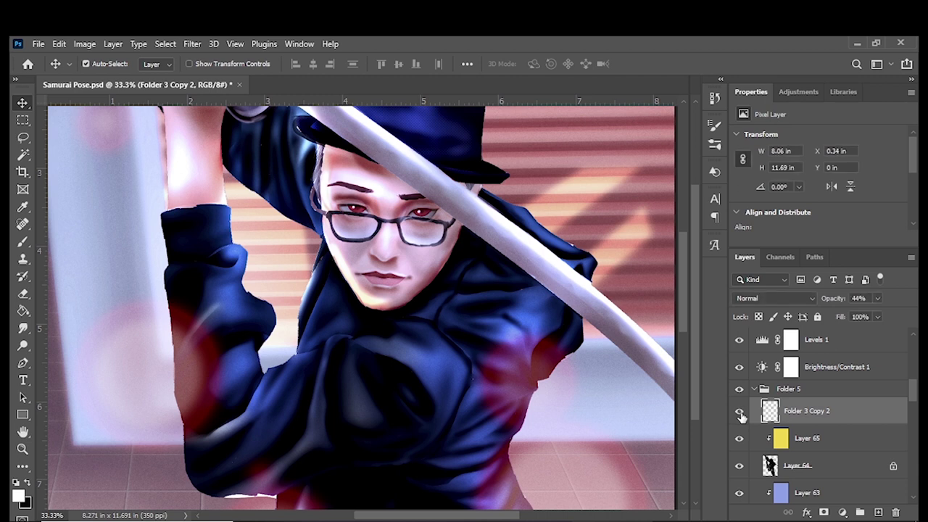
Step: Duplicate Folder 3 Copy 2 and blur the copy with a 75.5 px Gaussian Blur
right_click(811, 413)
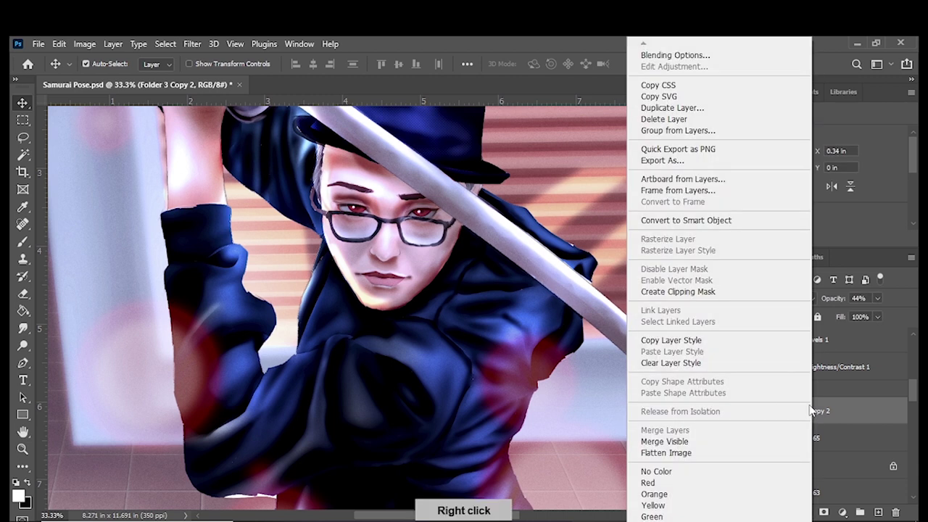
click(683, 109)
click(574, 164)
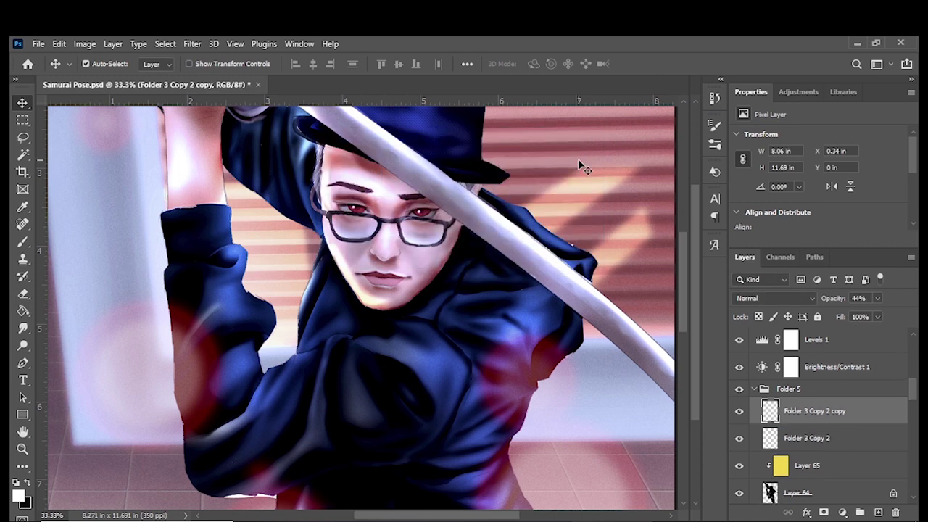
click(193, 44)
mouse_move(201, 214)
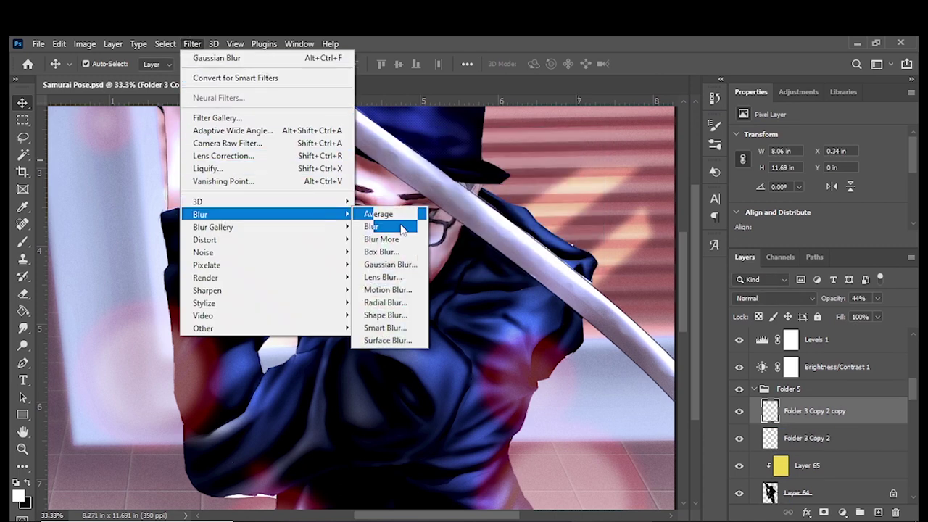
click(390, 264)
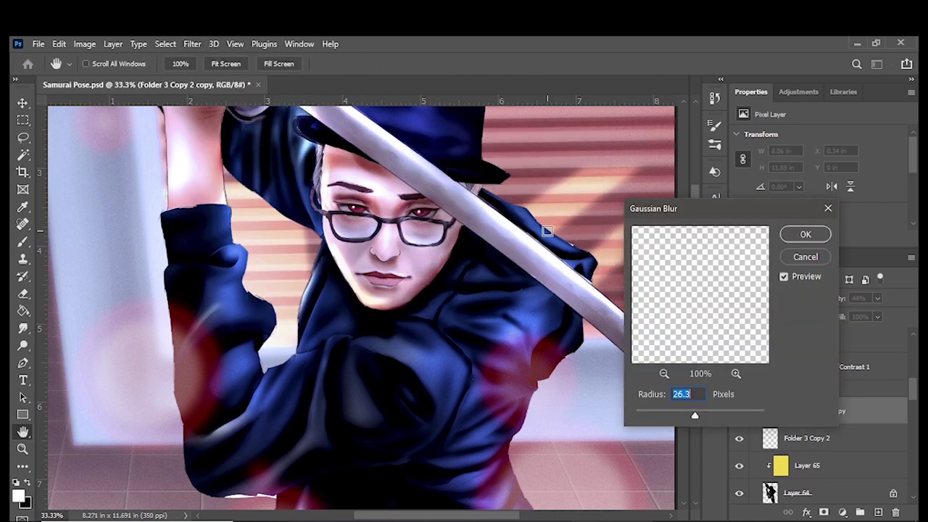
drag(695, 415, 714, 414)
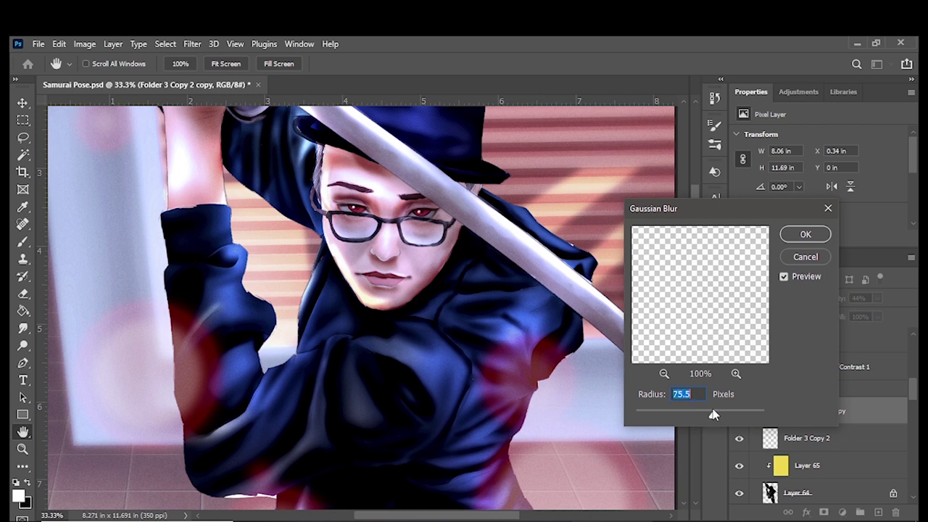
click(803, 236)
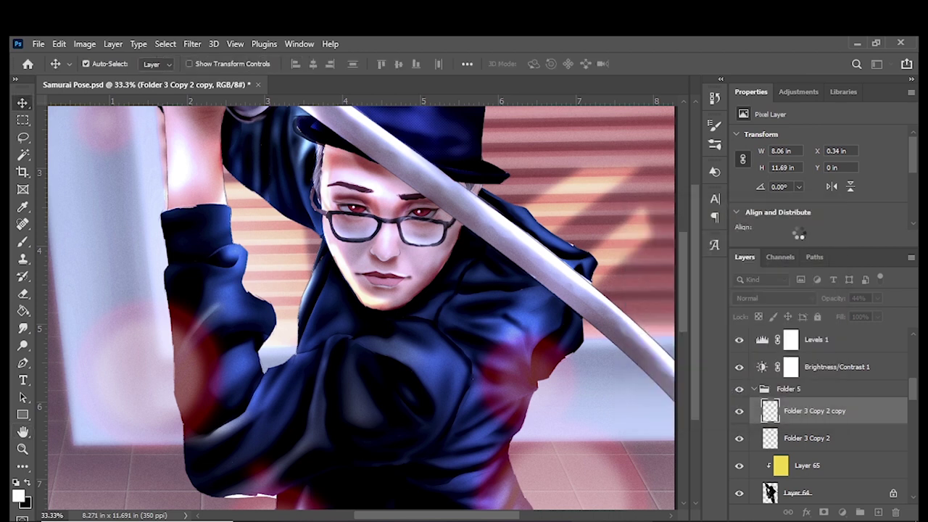
Step: Toggle visibility of the blurred copy and Folder 3 Copy 2 to compare the glow
click(739, 412)
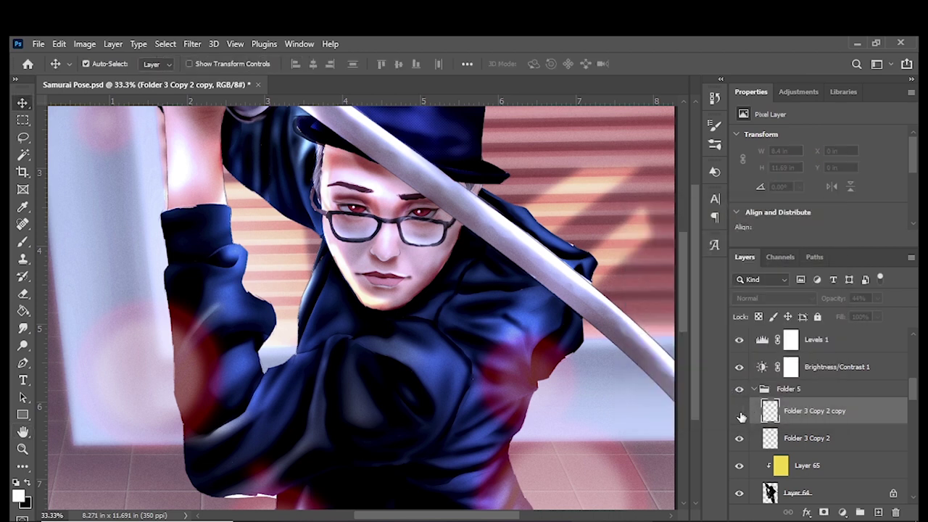
click(740, 412)
drag(740, 439, 738, 412)
click(738, 412)
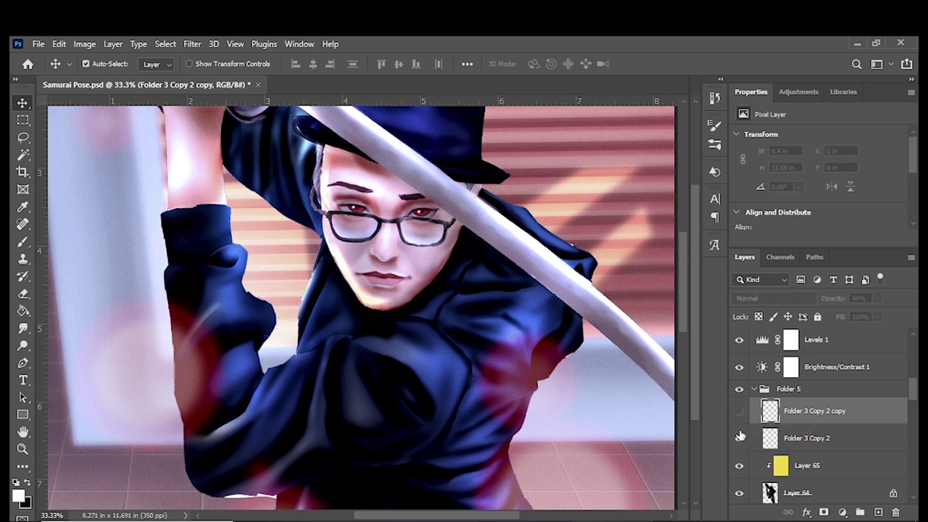
click(741, 419)
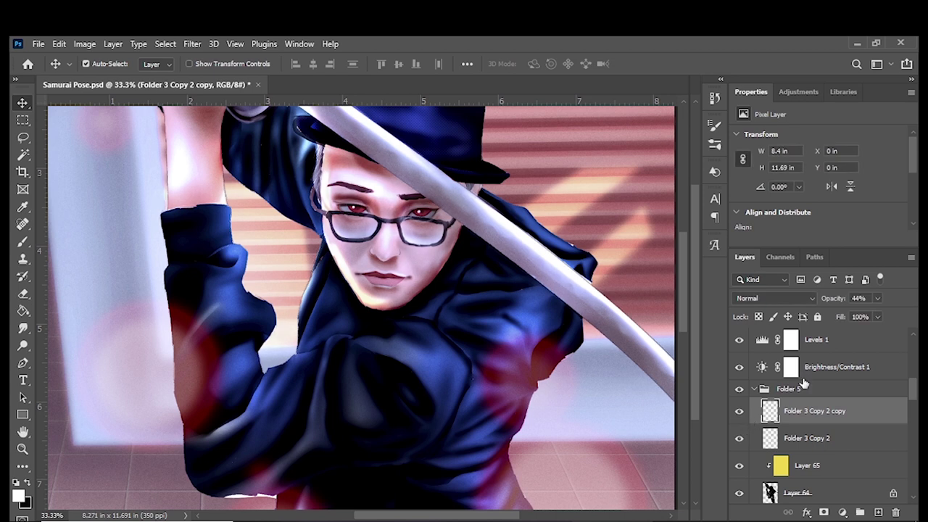
drag(912, 396, 914, 419)
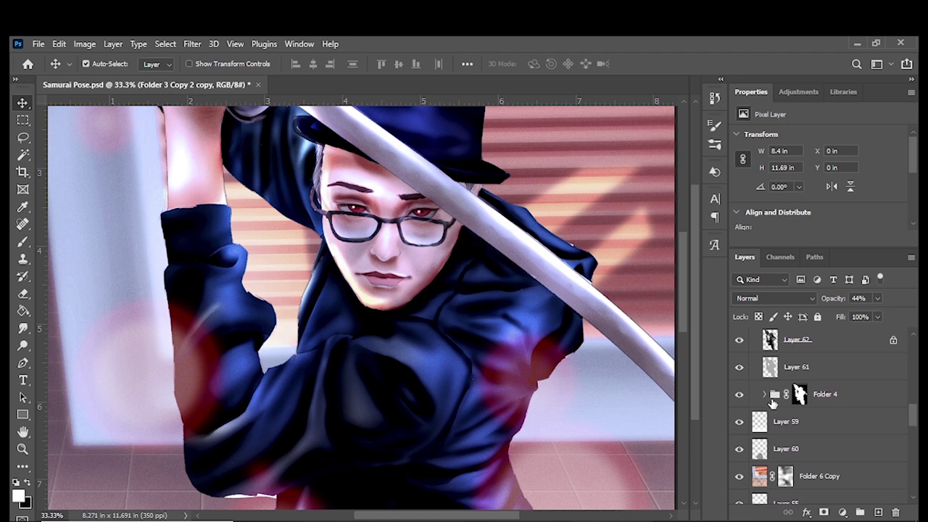
click(765, 395)
click(765, 395)
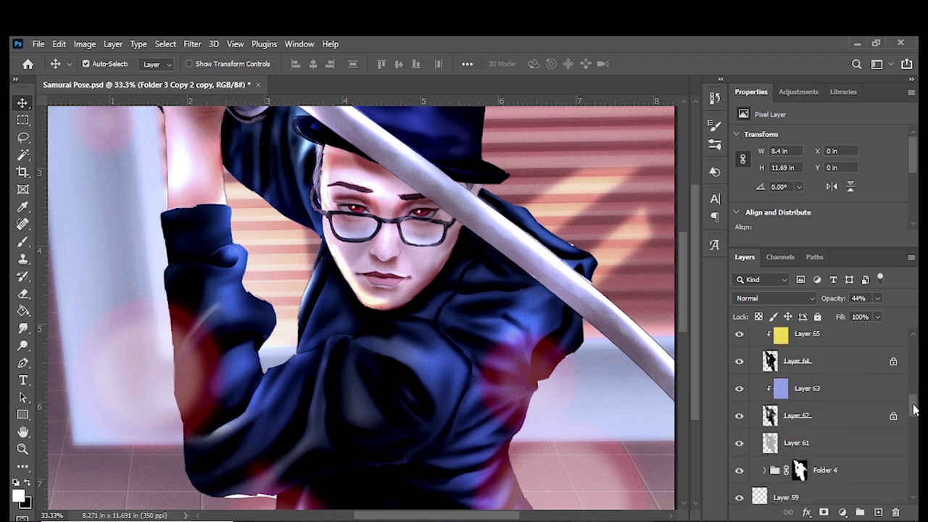
drag(911, 424, 904, 394)
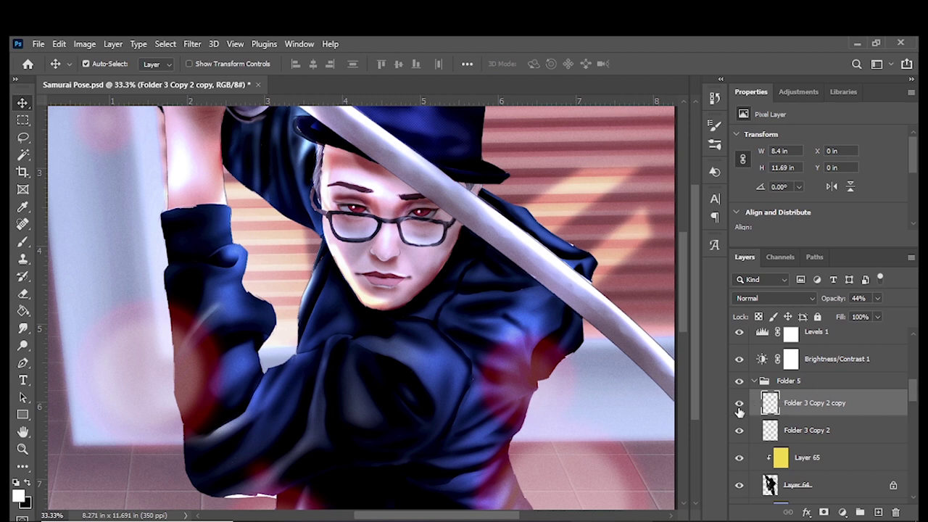
click(739, 406)
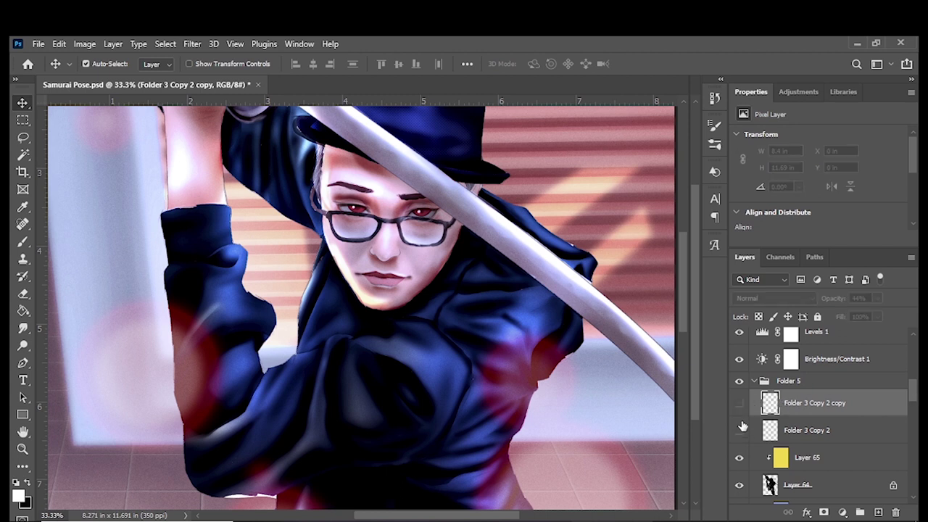
click(742, 427)
click(740, 433)
click(740, 405)
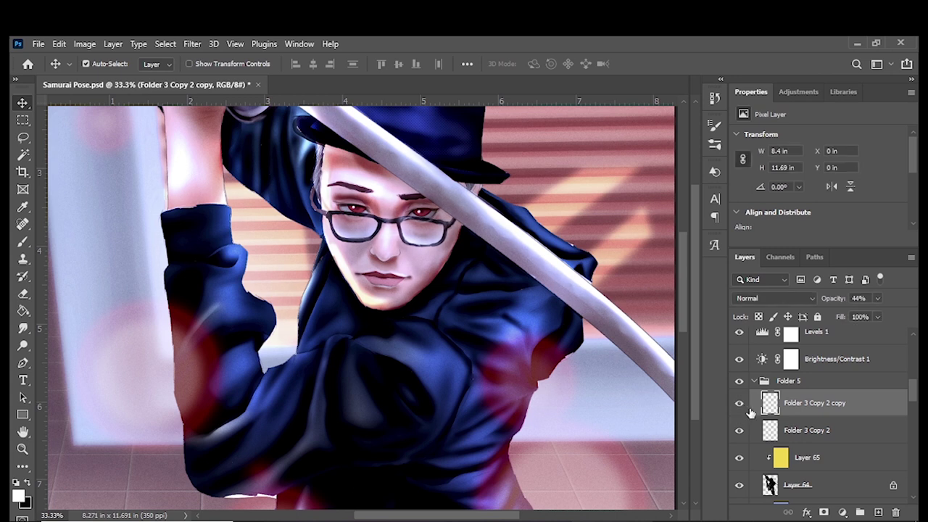
Step: Set the blurred glow copy to 55% opacity, zoom out, and save the document
click(825, 430)
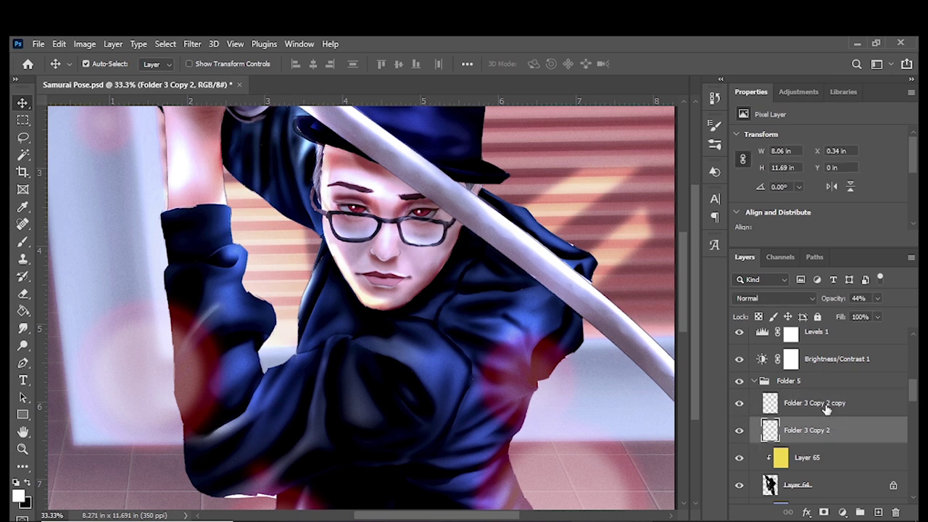
click(826, 409)
mouse_move(868, 318)
mouse_down()
mouse_move(884, 318)
mouse_move(862, 316)
mouse_up()
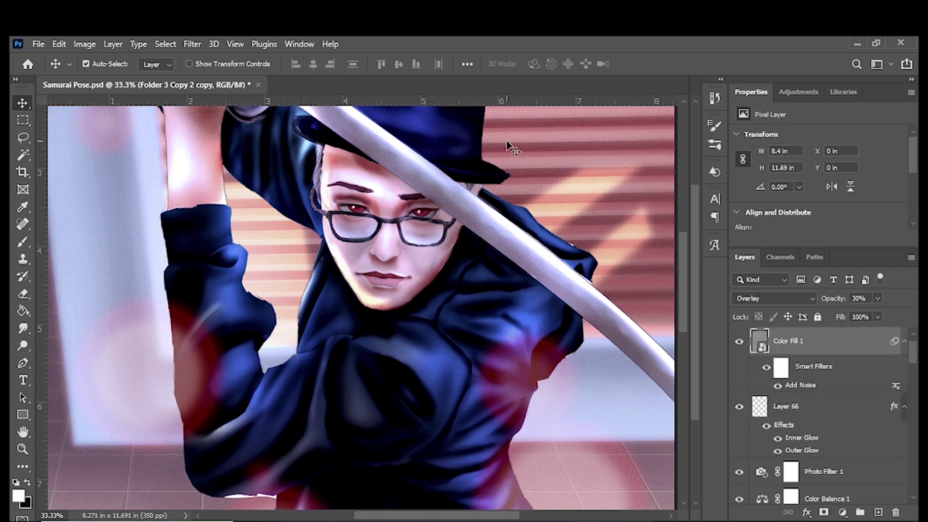
key(ctrl+minus)
key(ctrl+minus)
key(ctrl+minus)
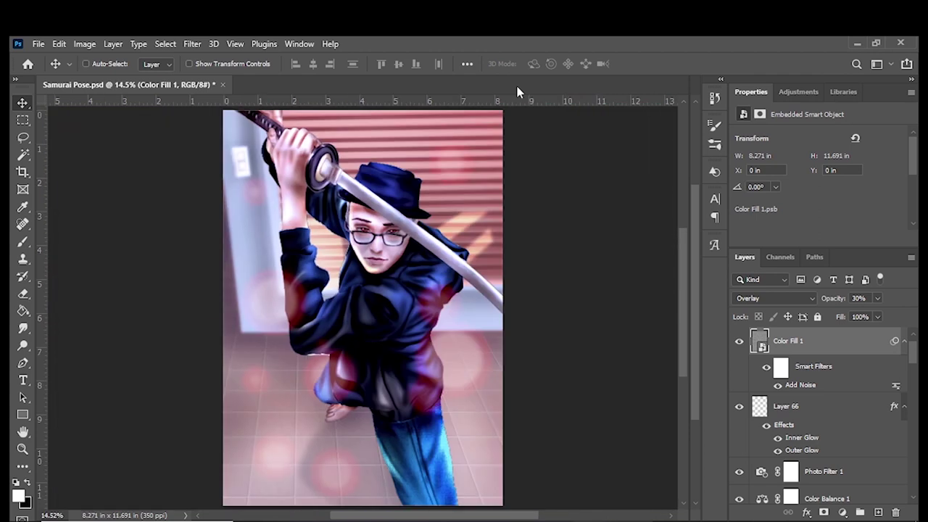
key(ctrl+plus)
key(ctrl+minus)
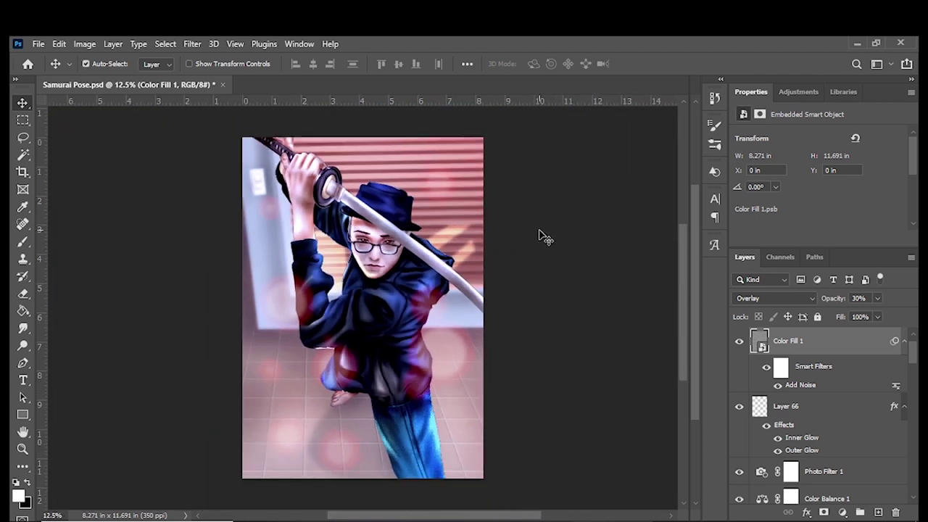
key(ctrl+s)
Step: Add a signature text 'Rdgwr8 Arts' near the bottom of the painting
key(t)
click(280, 445)
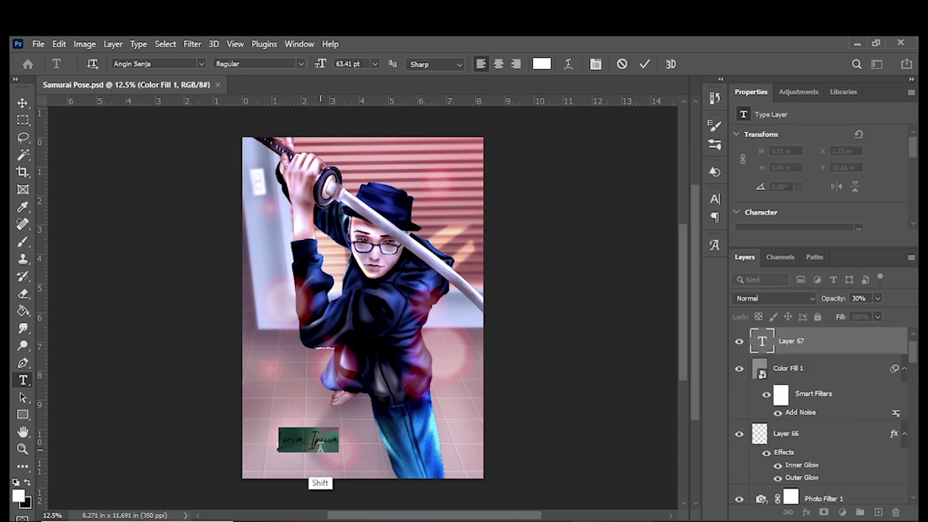
text(Rdgn)
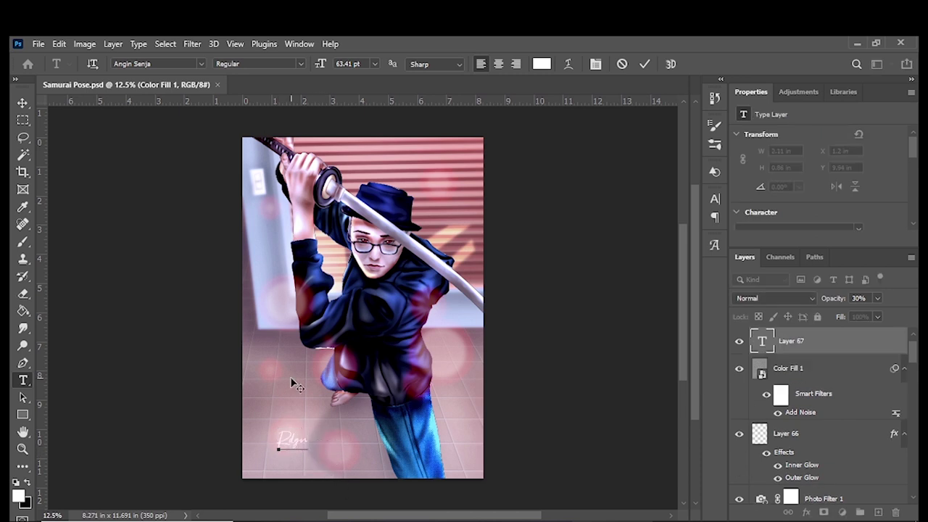
text(wr8)
text( Arts)
Step: Set the signature font to Courier New Regular
key(ctrl+a)
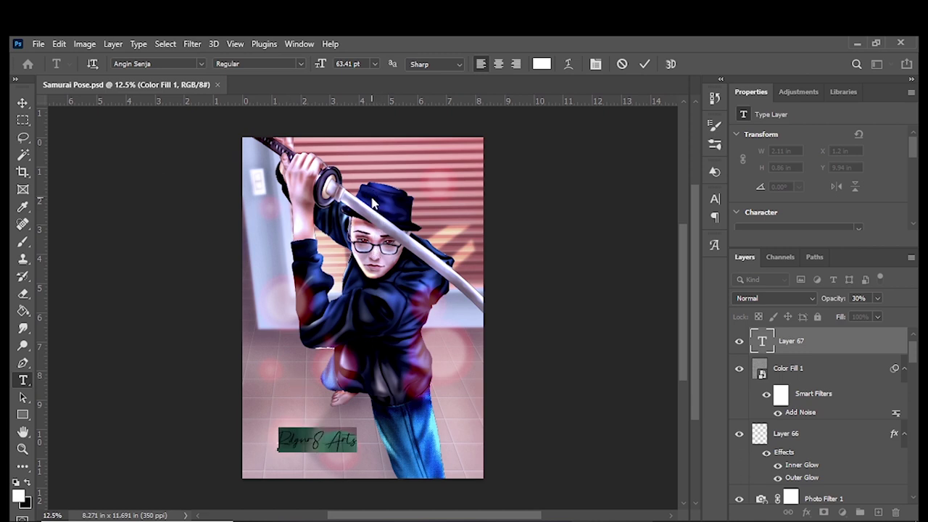
click(162, 62)
key(super+h)
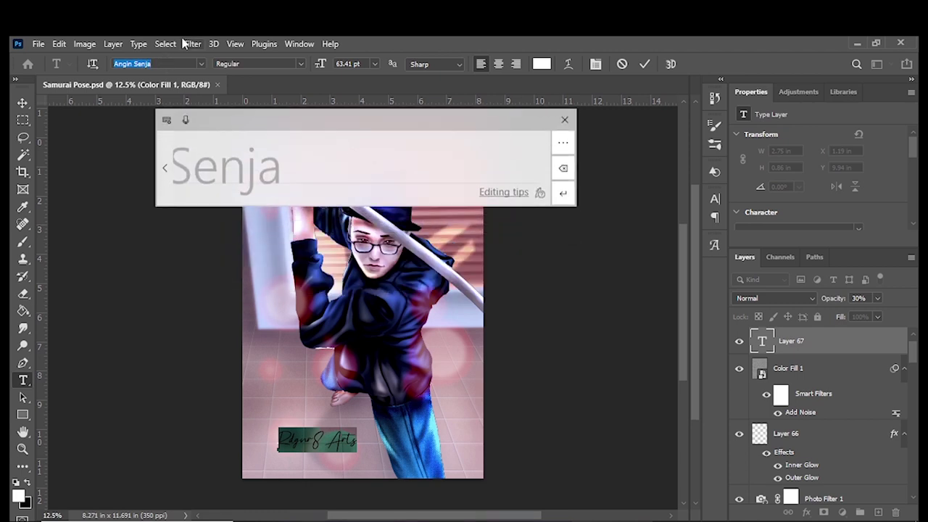
text(Courier New)
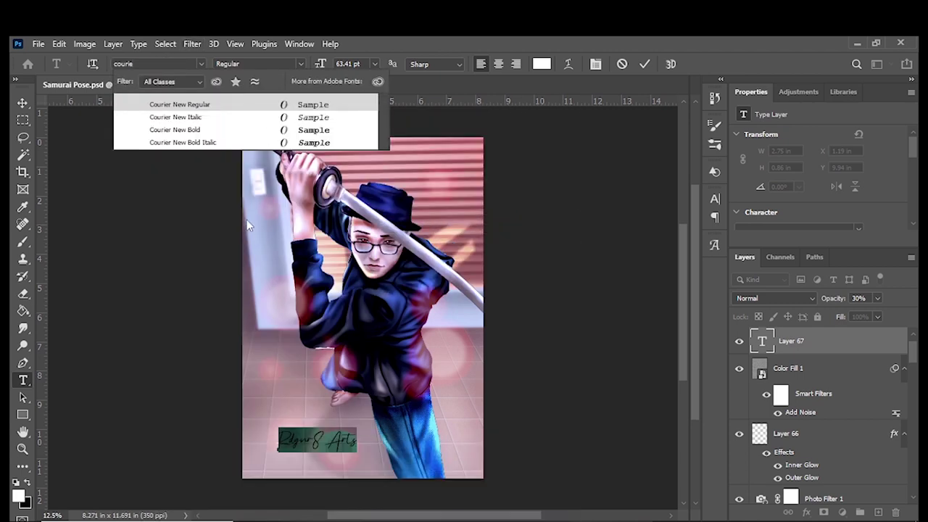
key(Down)
key(Up)
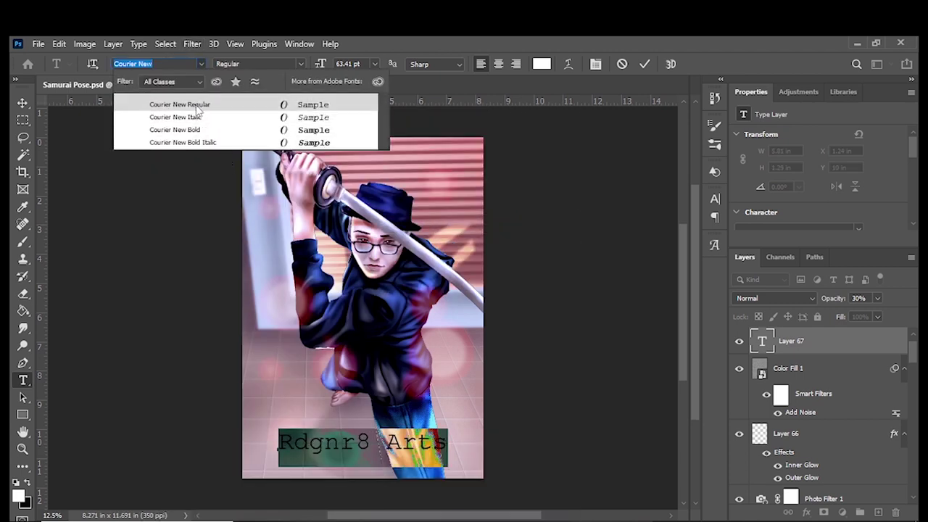
click(198, 107)
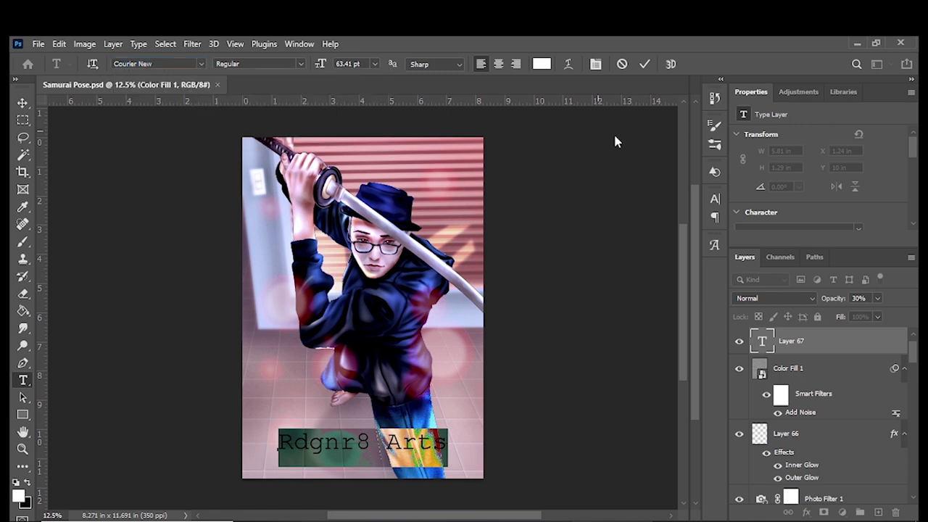
Step: Make the signature all caps with wider letter spacing and commit it
click(715, 200)
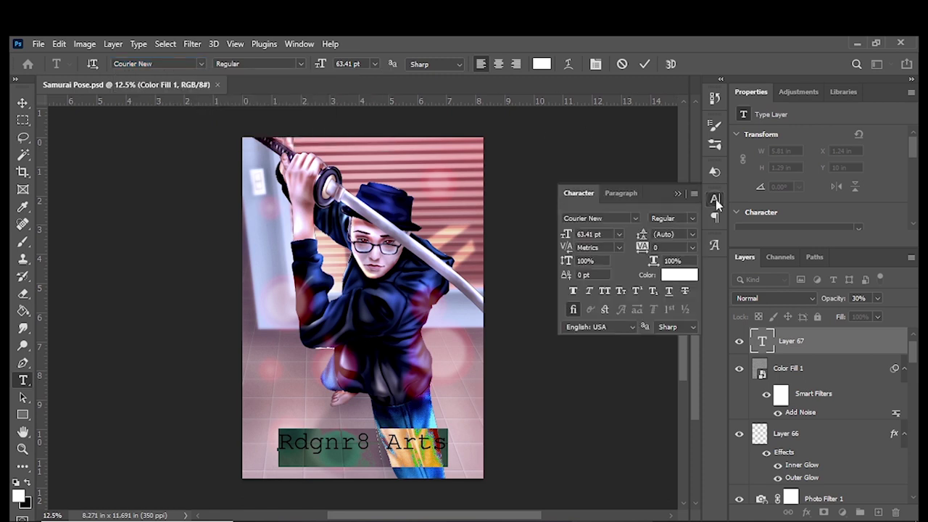
click(608, 292)
click(676, 190)
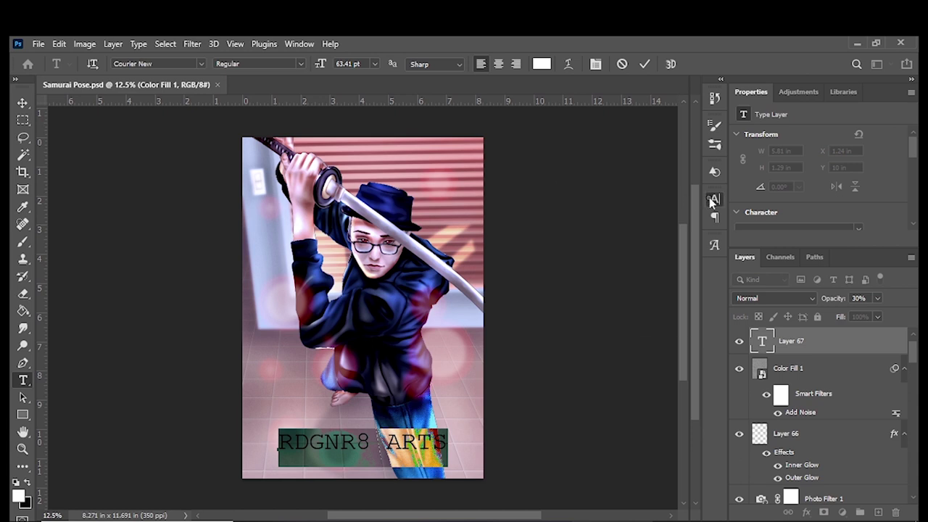
click(715, 199)
drag(642, 248, 655, 249)
click(694, 186)
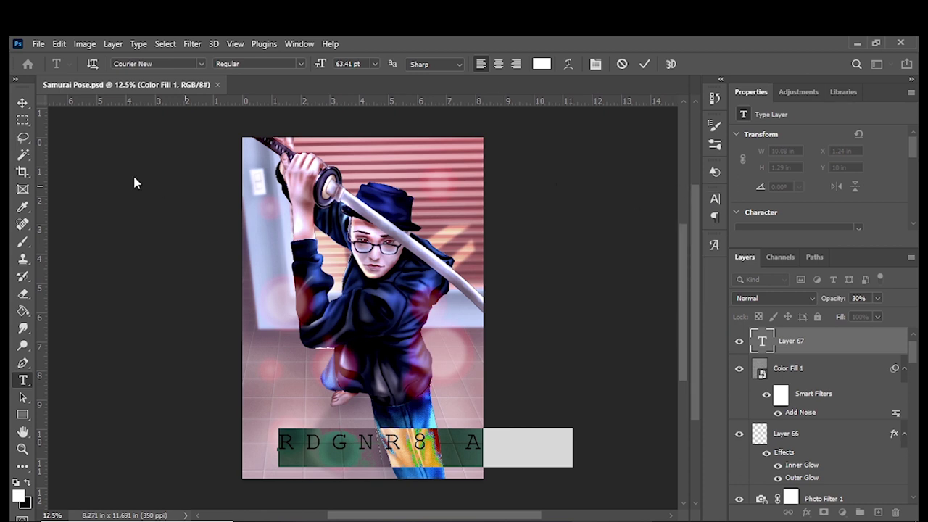
click(23, 105)
Step: Centre the signature horizontally on the canvas
key(ctrl+a)
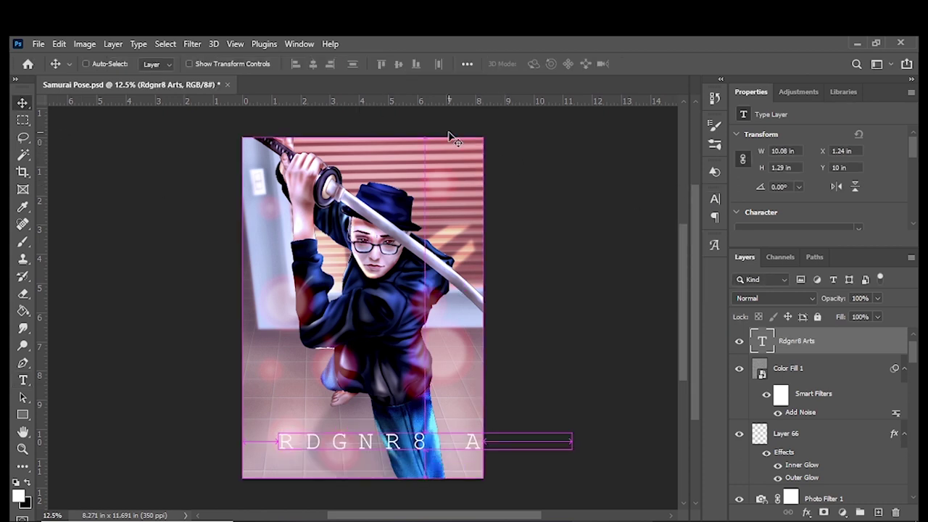
click(313, 65)
key(ctrl+d)
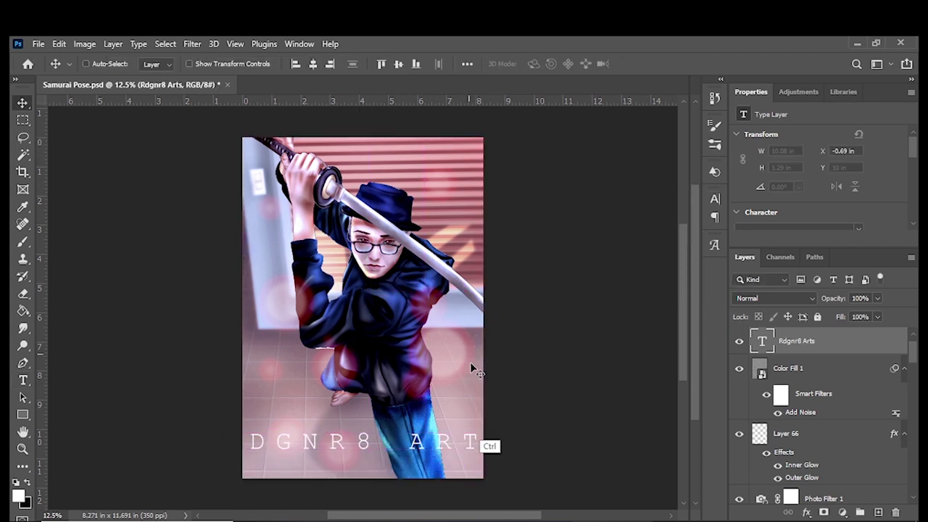
key(t)
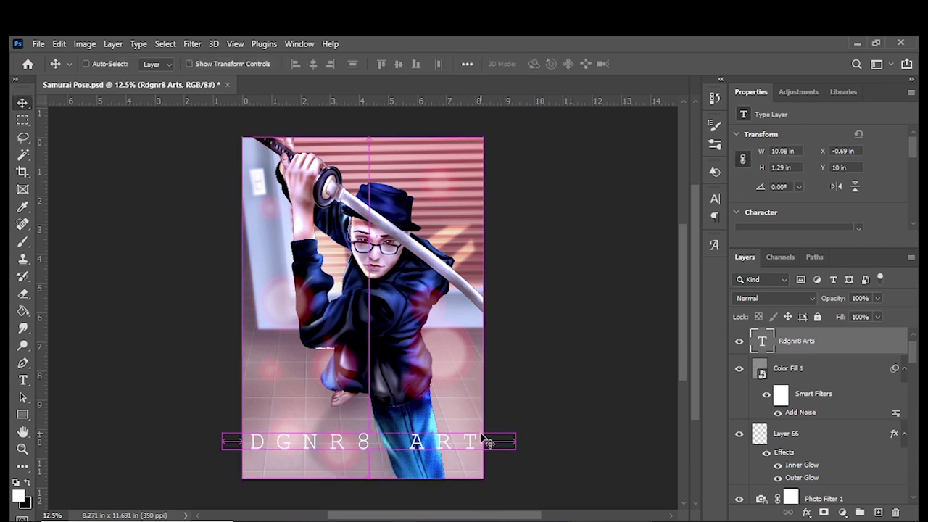
Step: Scale the signature down to about 60% around its centre
key(ctrl+t)
drag(515, 429, 464, 440)
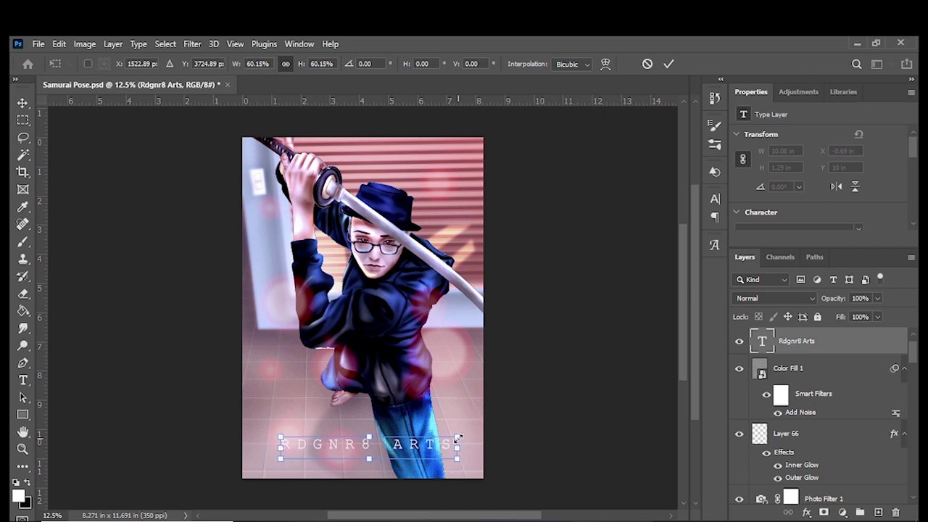
key(Return)
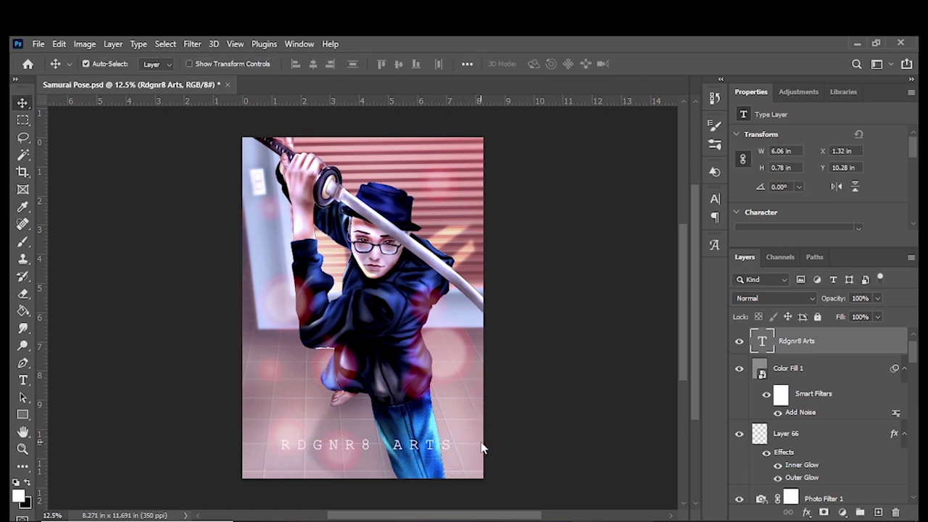
click(812, 379)
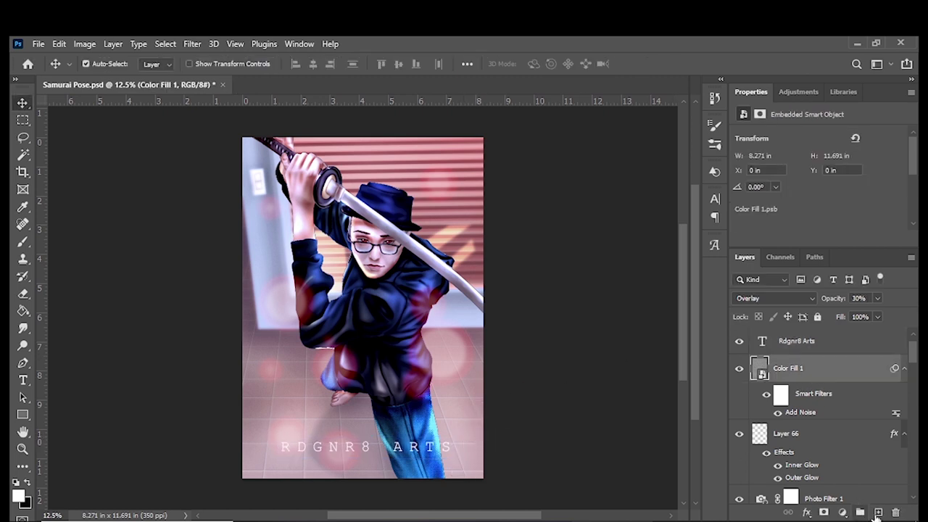
Step: Add a new layer with a gradient over the lower image, blended as Multiply
click(878, 513)
click(22, 414)
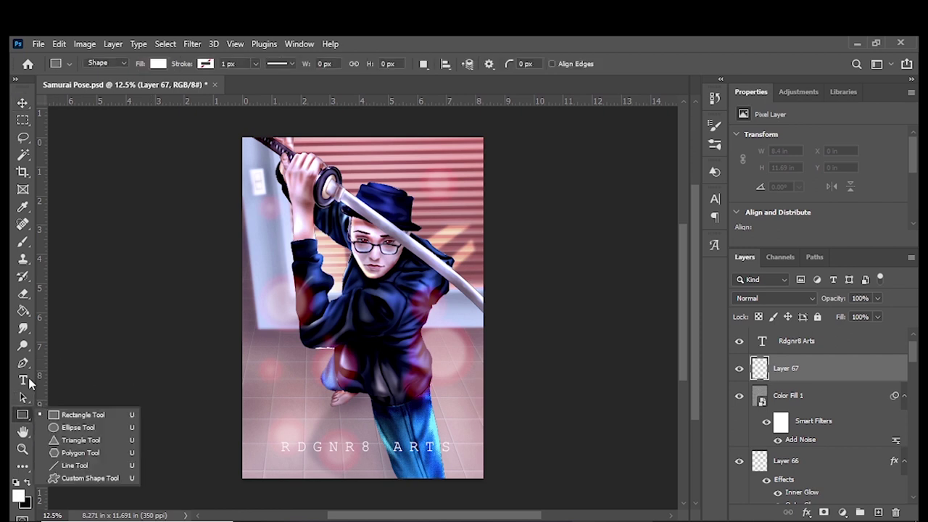
click(23, 310)
right_click(23, 310)
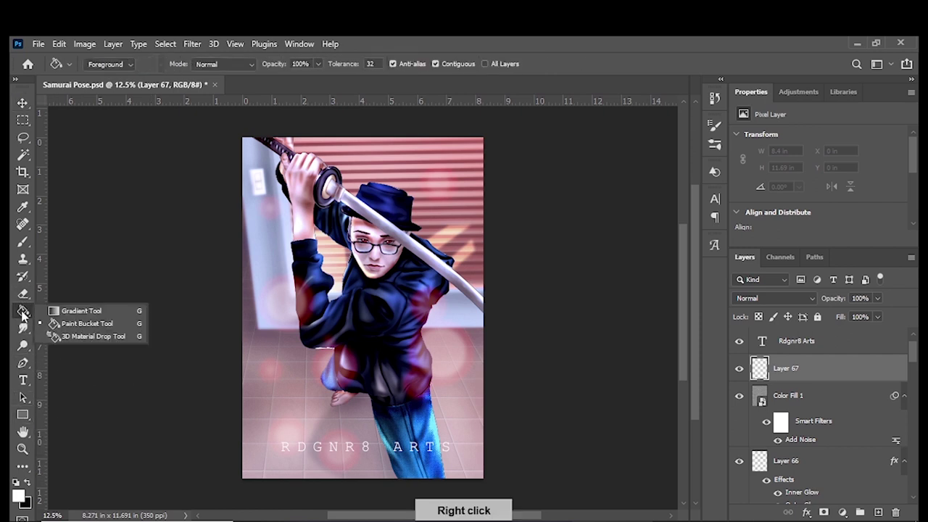
click(77, 311)
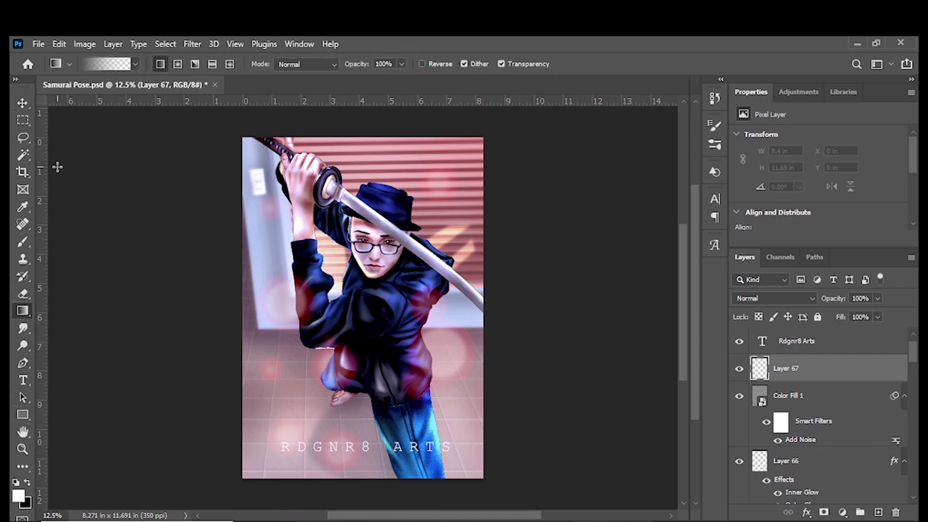
drag(361, 495, 359, 317)
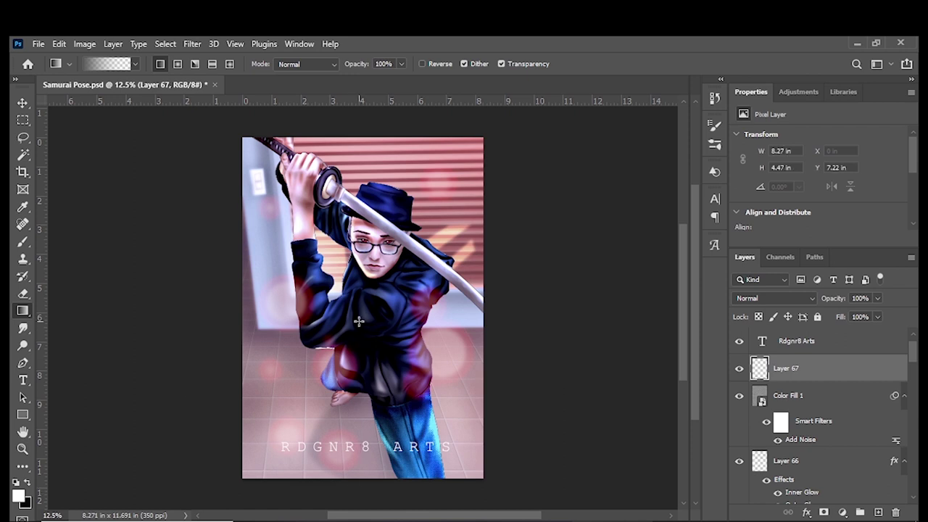
click(765, 298)
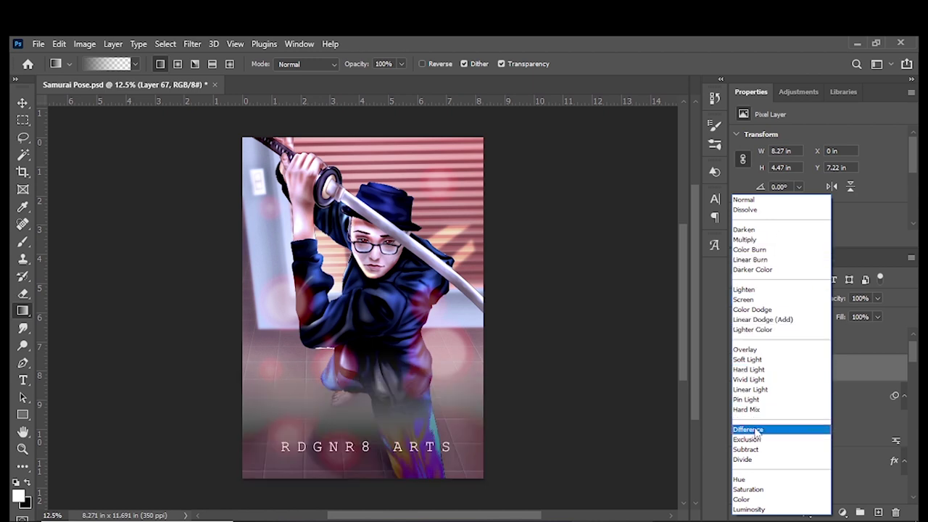
click(758, 240)
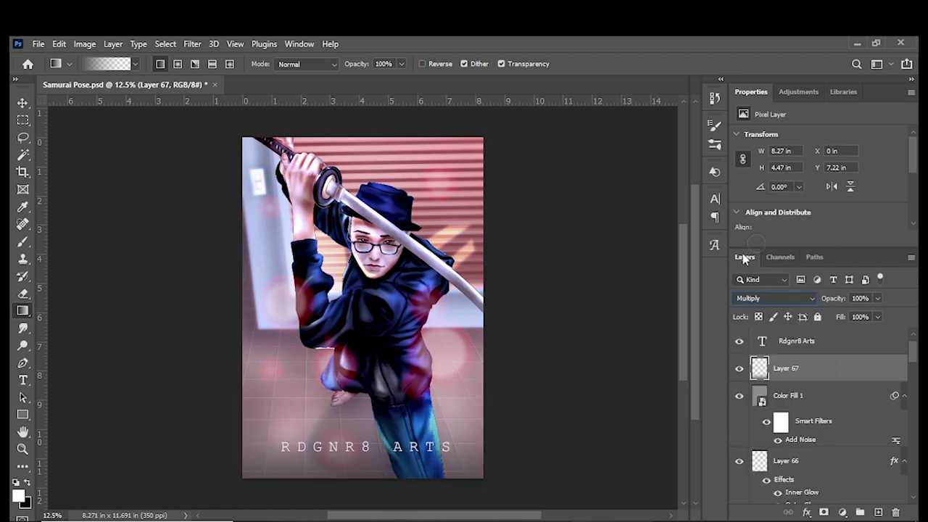
Step: Darken the gradient's left stop to dark grey and redraw it up from the bottom
click(105, 64)
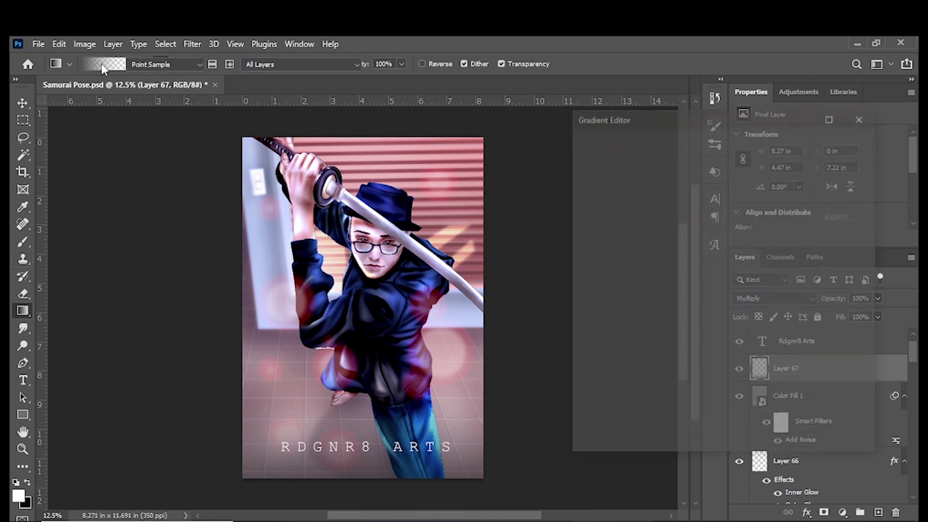
click(588, 363)
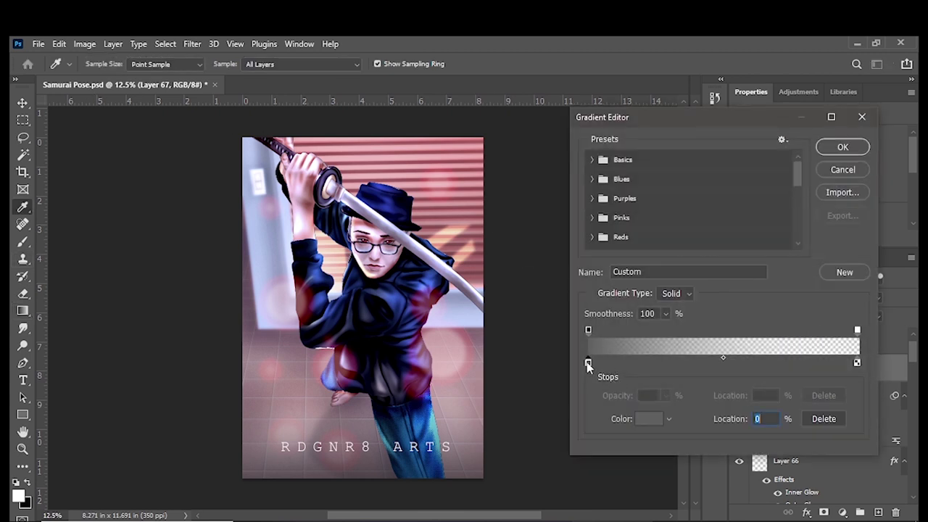
click(650, 419)
drag(545, 396, 544, 415)
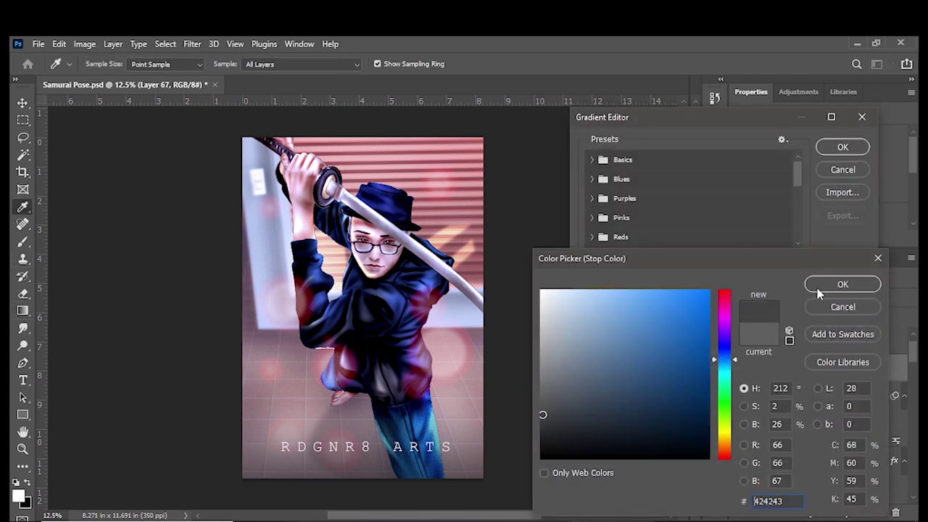
click(842, 283)
click(843, 147)
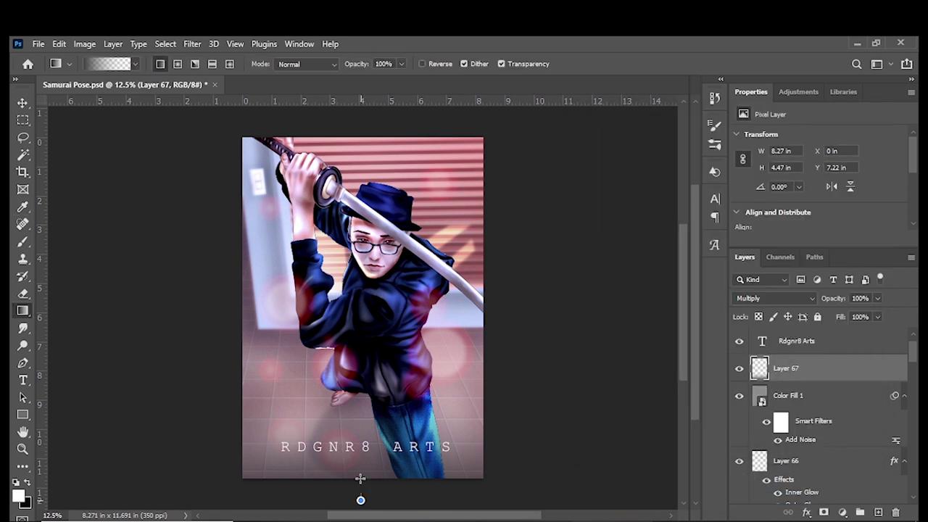
drag(362, 498, 357, 354)
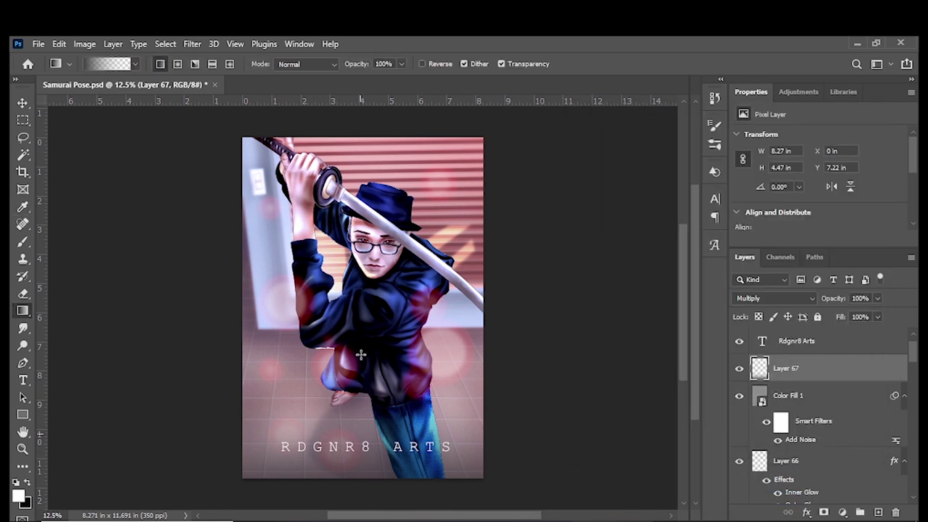
Step: Set a new foreground colour and darken the bottom strip behind the signature
click(18, 495)
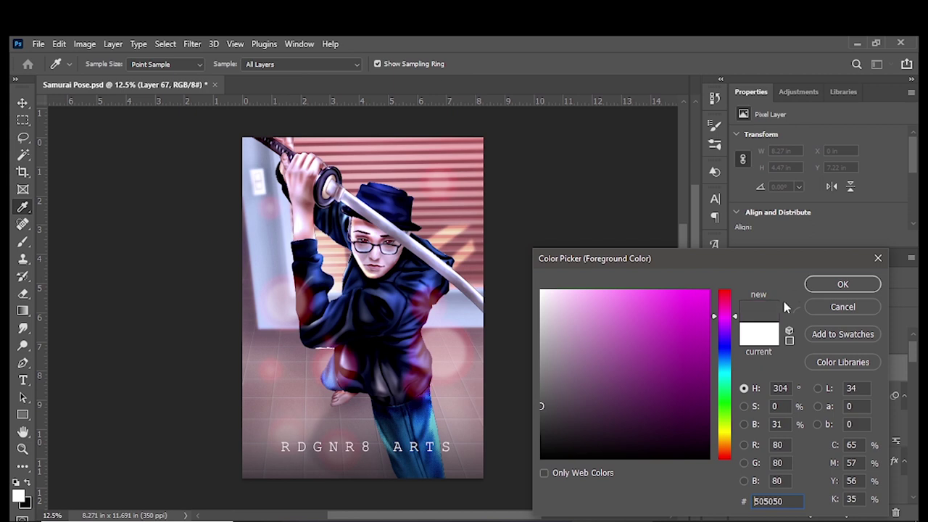
click(843, 283)
key(g)
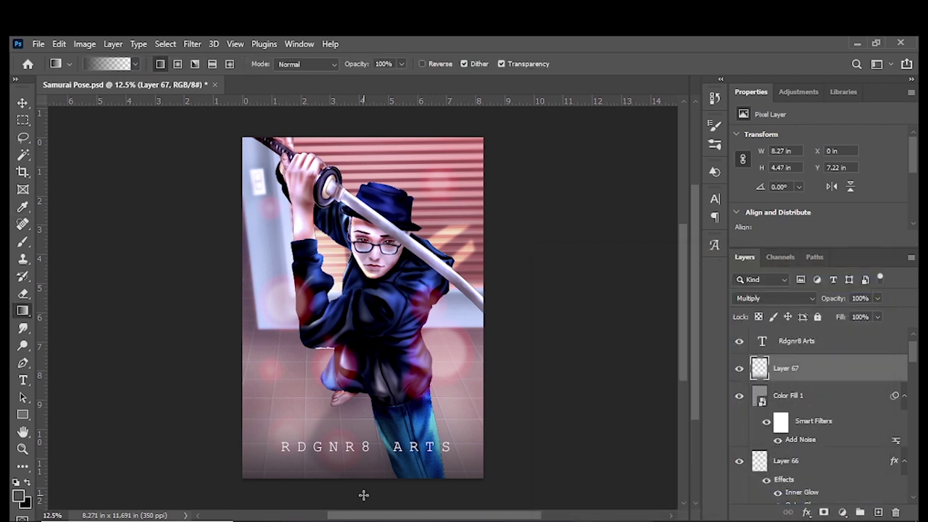
drag(364, 499, 365, 447)
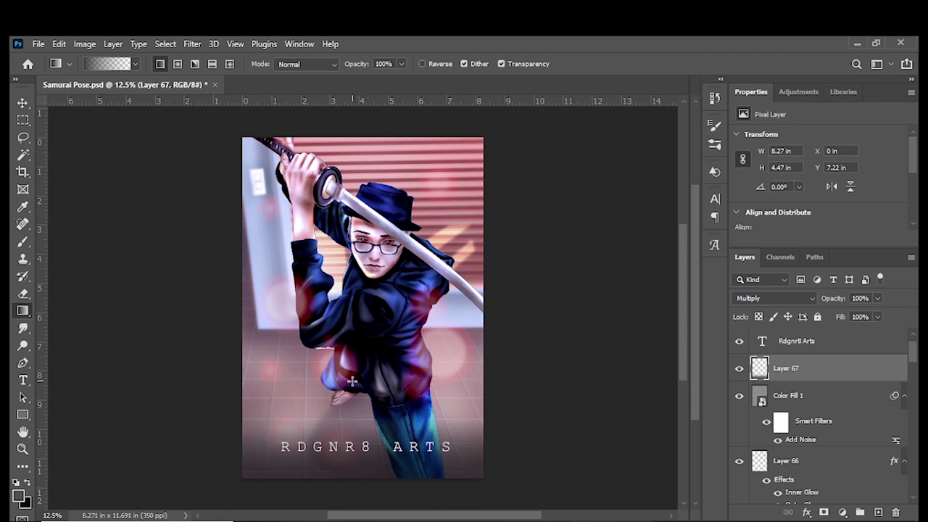
click(22, 103)
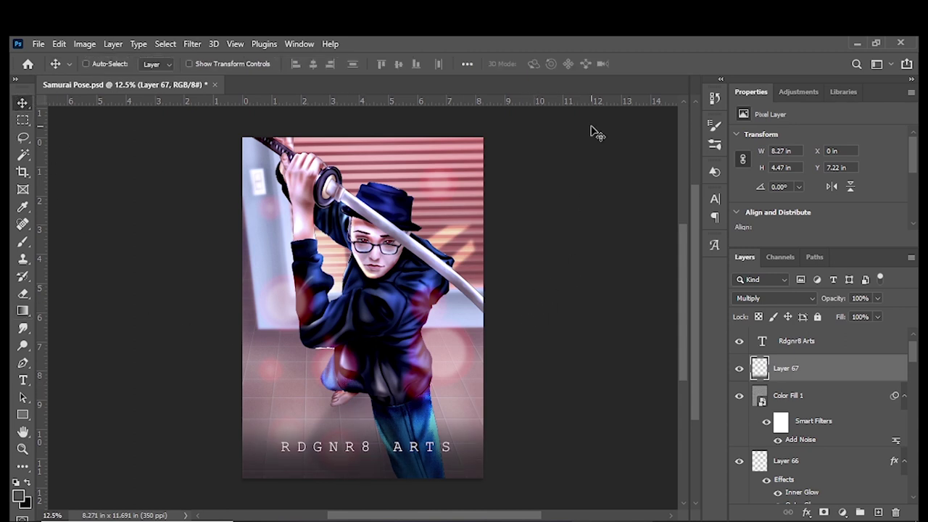
Step: Scale the RDGNR8 ARTS text to 80%, nudge it lower, and save Samurai Pose.psd
key(ctrl+minus)
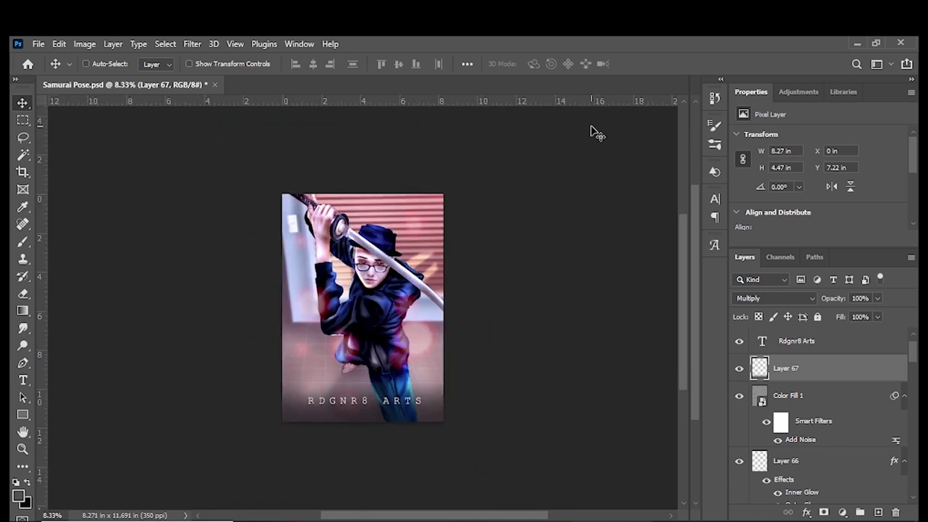
key(ctrl+plus)
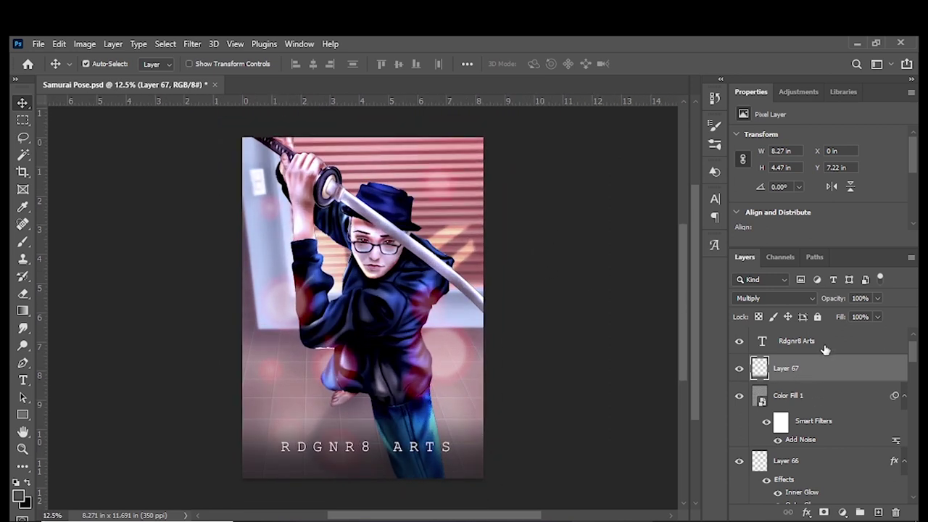
ctrl+click(411, 451)
key(ctrl+t)
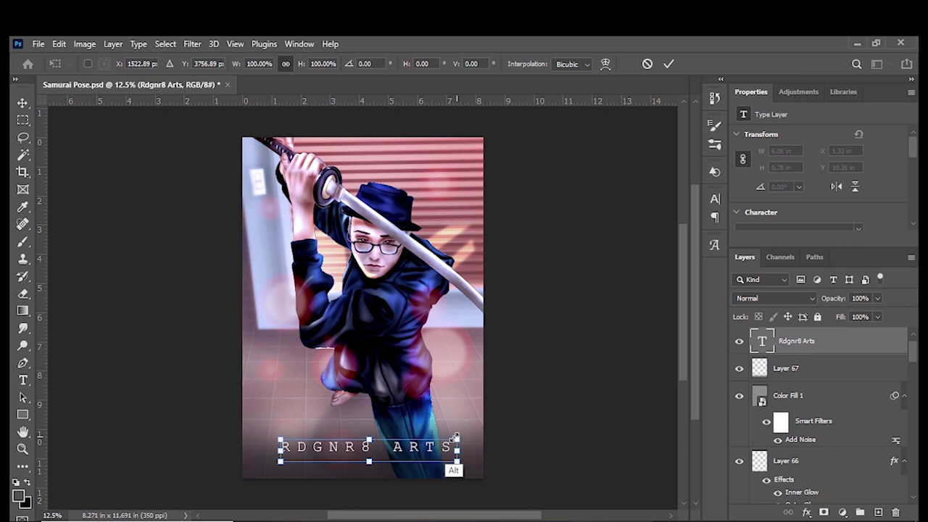
drag(455, 438, 441, 443)
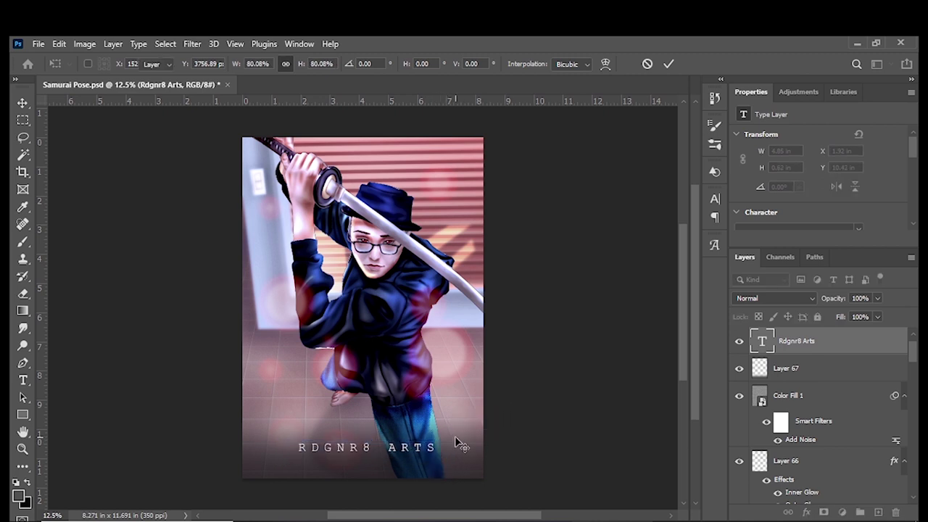
key(Return)
key(shift+Down)
key(shift+Down)
key(shift+Down)
key(shift+Down)
key(shift+Down)
key(shift+Down)
key(shift+Down)
key(shift+Down)
key(shift+Down)
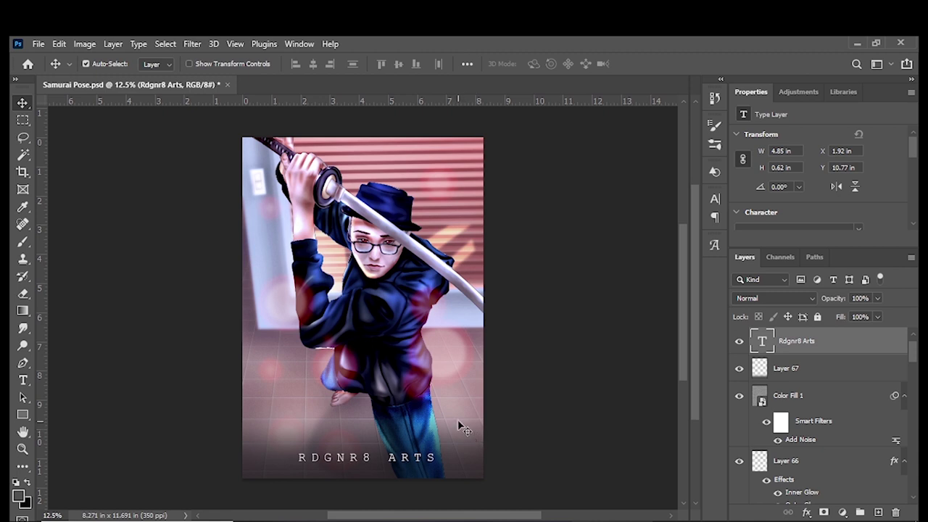
key(ctrl)
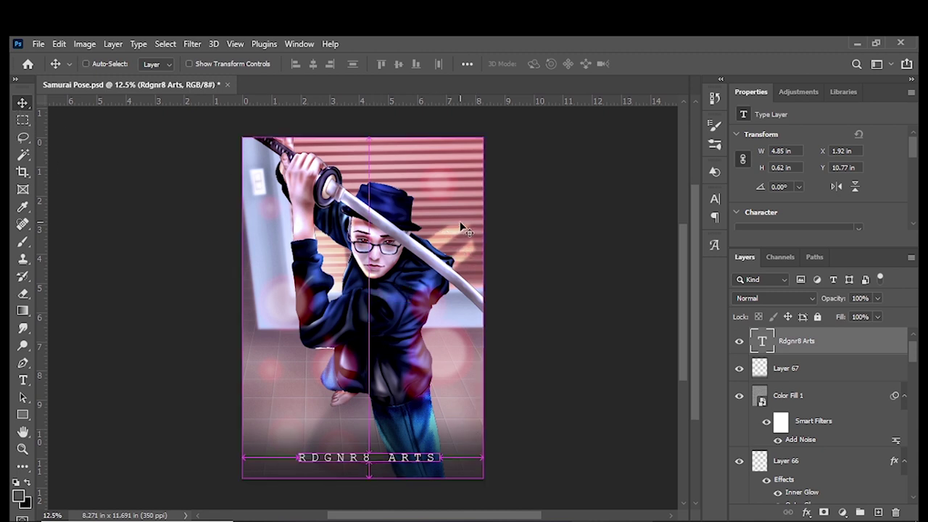
key(ctrl+s)
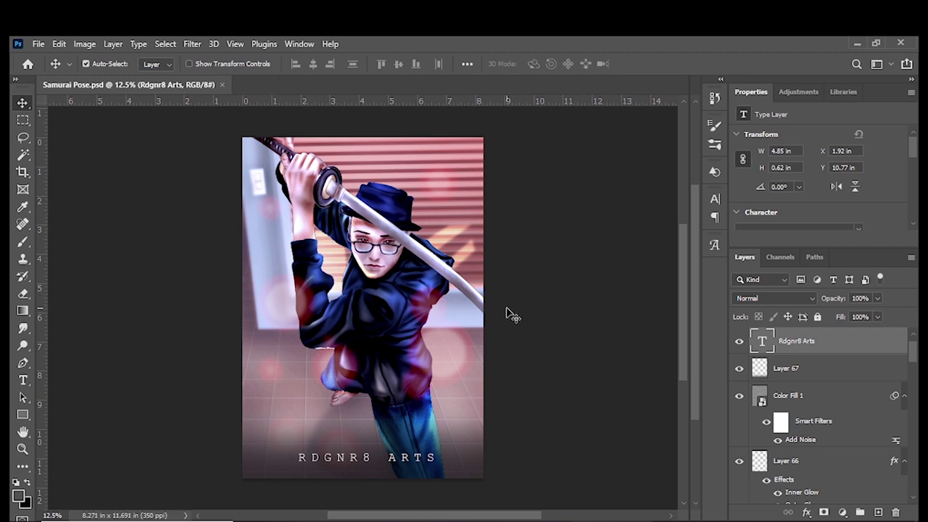
Step: View the finished samurai illustration full screen on black, zoomed in
key(f)
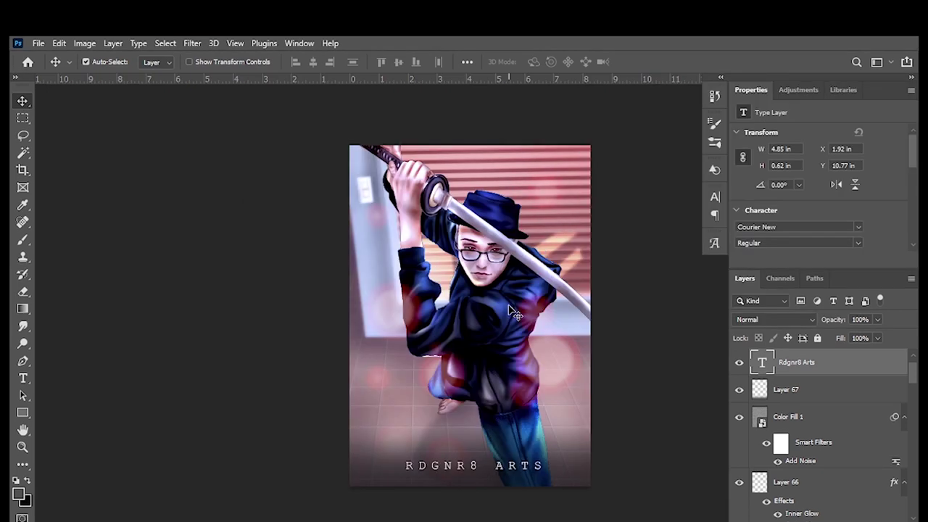
key(f)
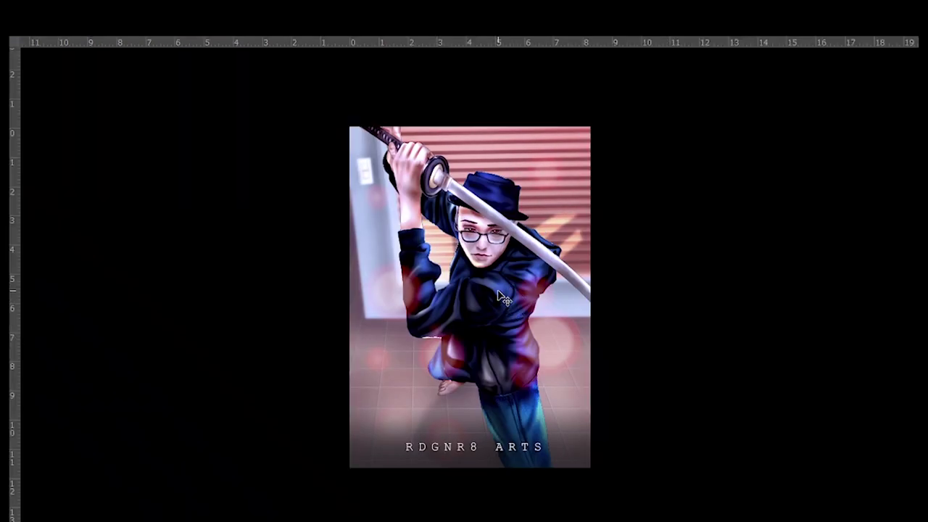
key(ctrl+plus)
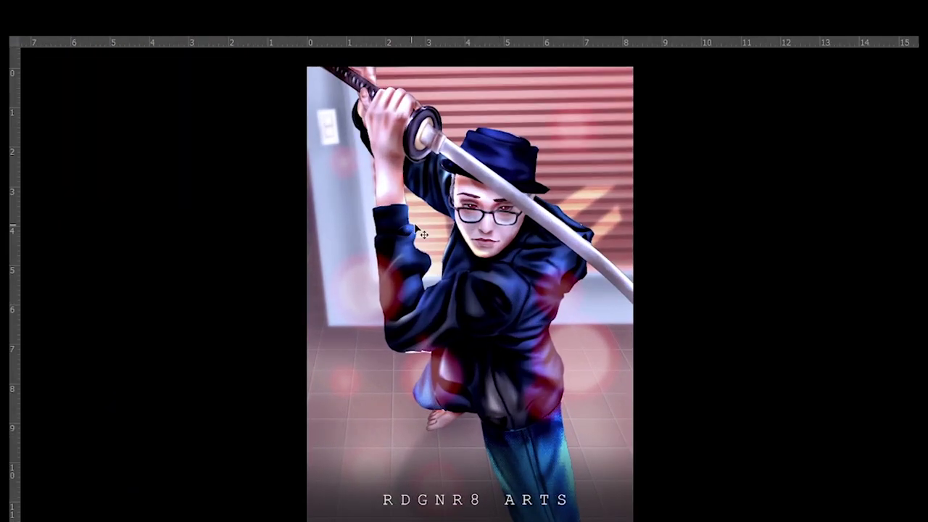